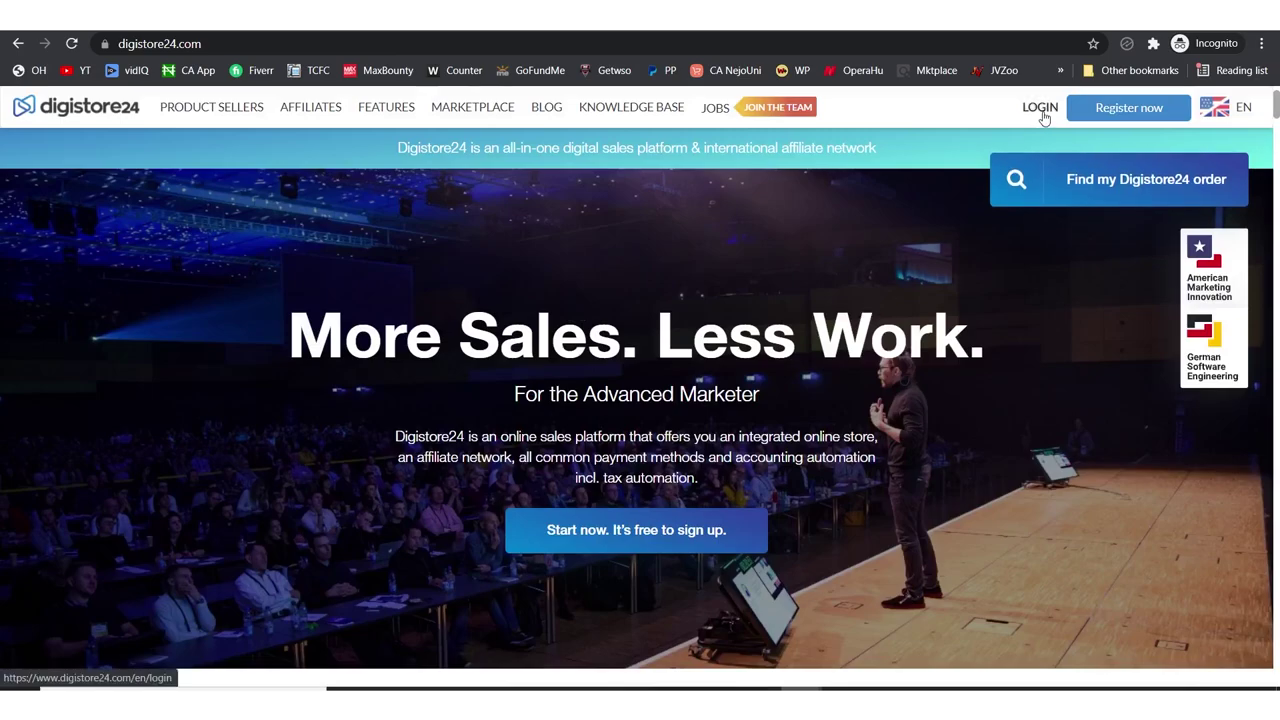
Step: Log in to Digistore24 and look through the affiliate earnings cards on the dashboard
left_click(1040, 107)
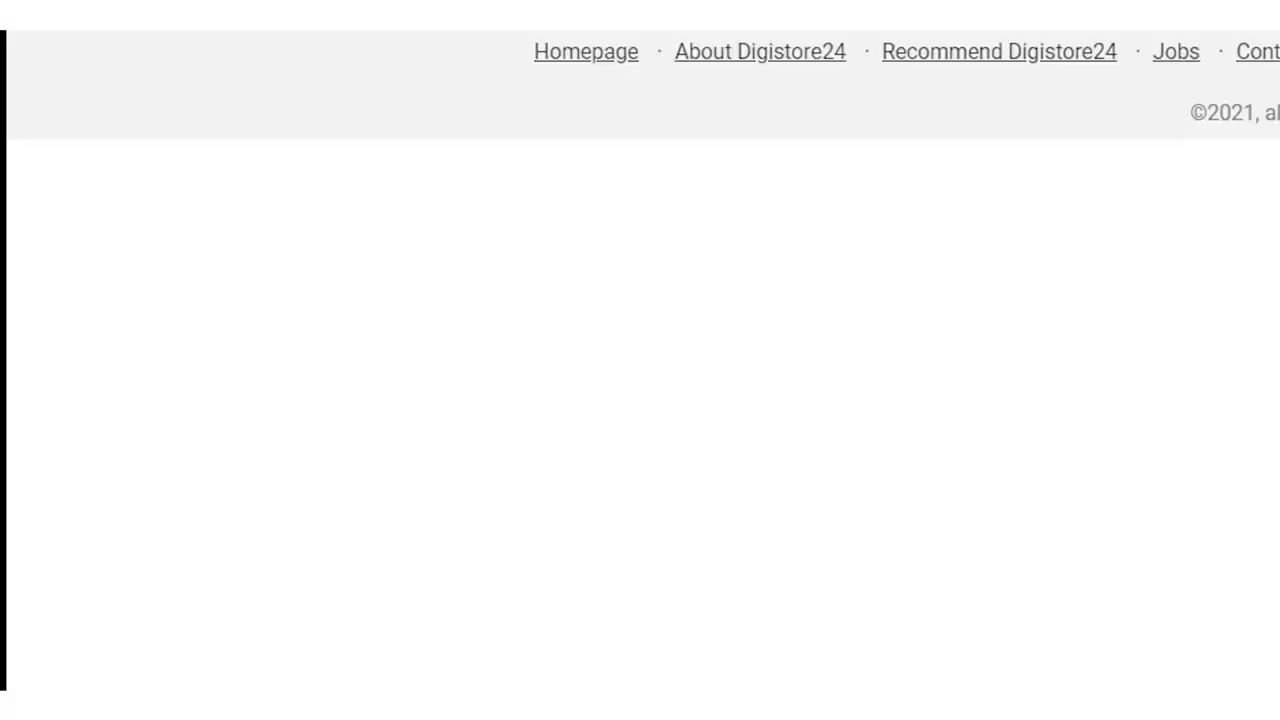
scroll(640, 400, "down", 3)
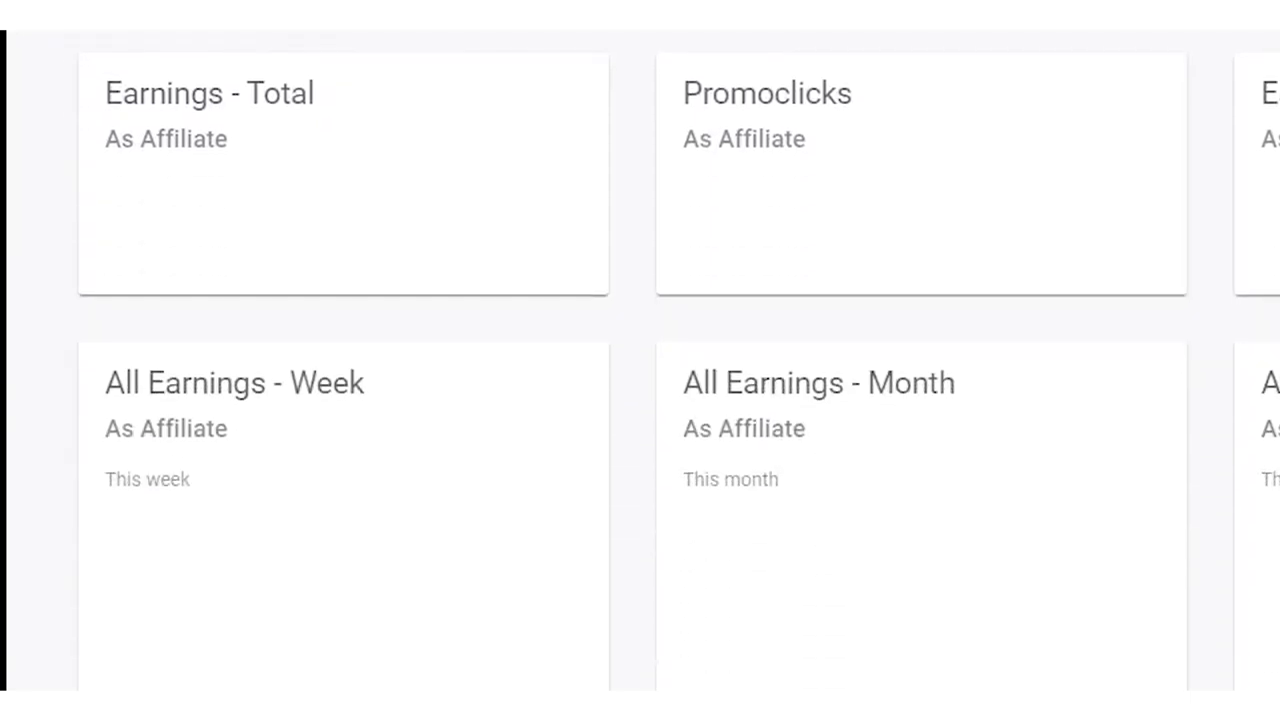
scroll(502, 645, "down", 2)
scroll(502, 645, "up", 5)
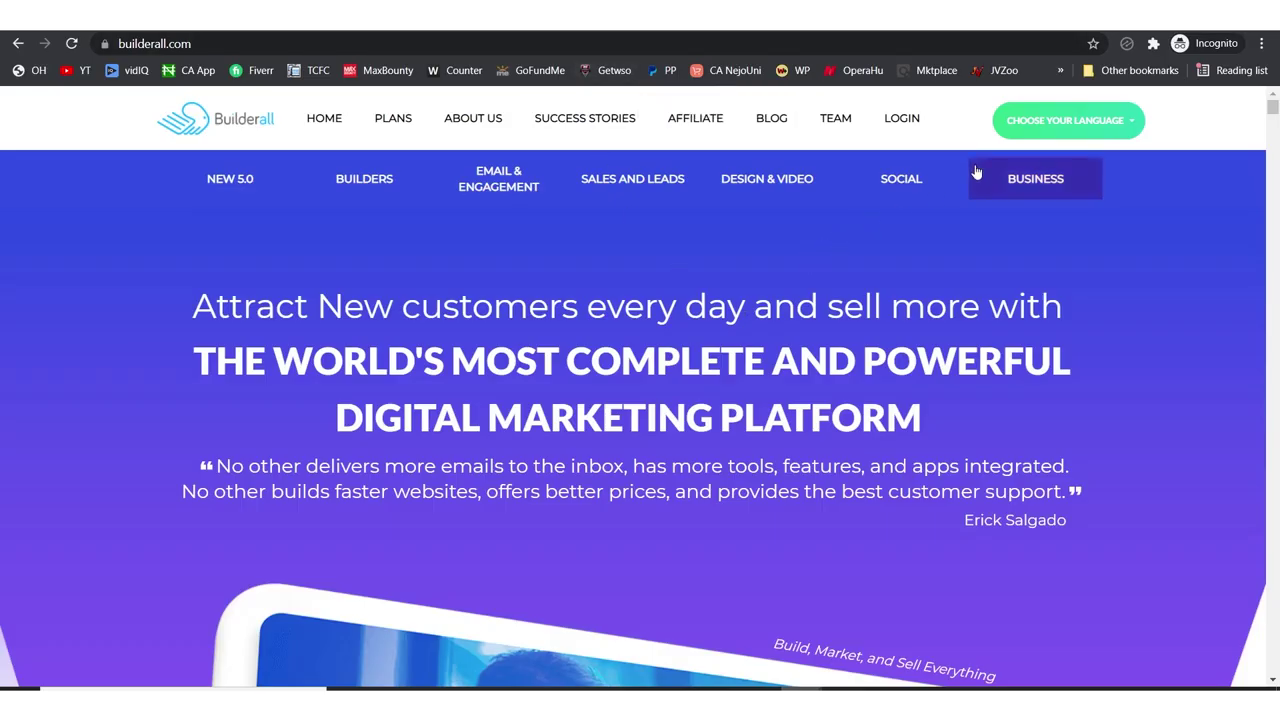
Step: Log in to Builderall and examine the all-time leads and current earnings in the Affiliates area
left_click(902, 117)
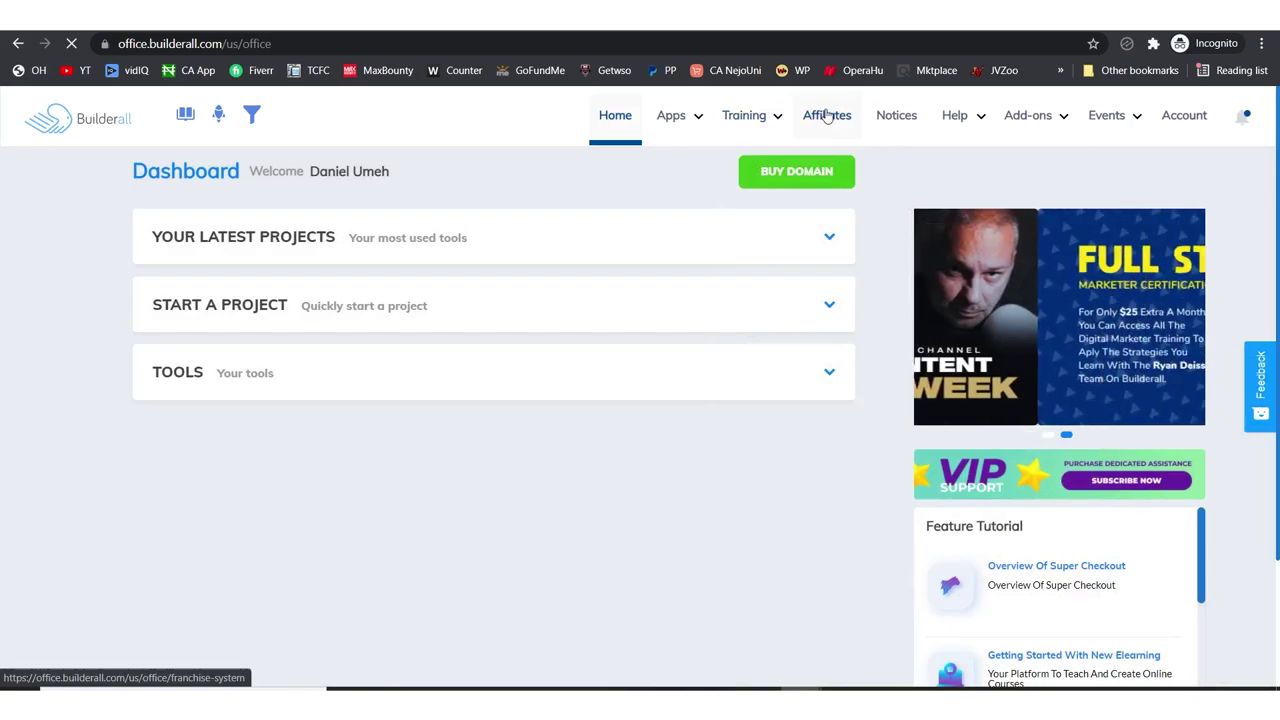
left_click(827, 117)
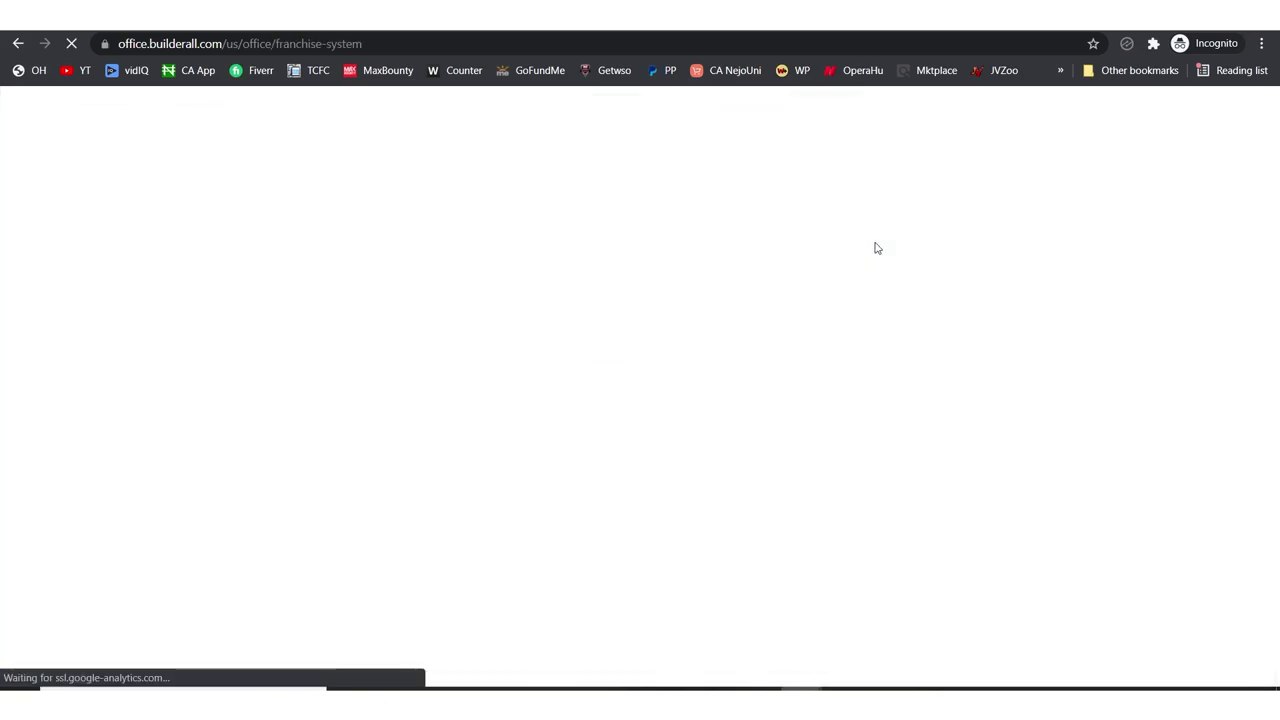
scroll(875, 248, "down", 5)
scroll(875, 248, "down", 9)
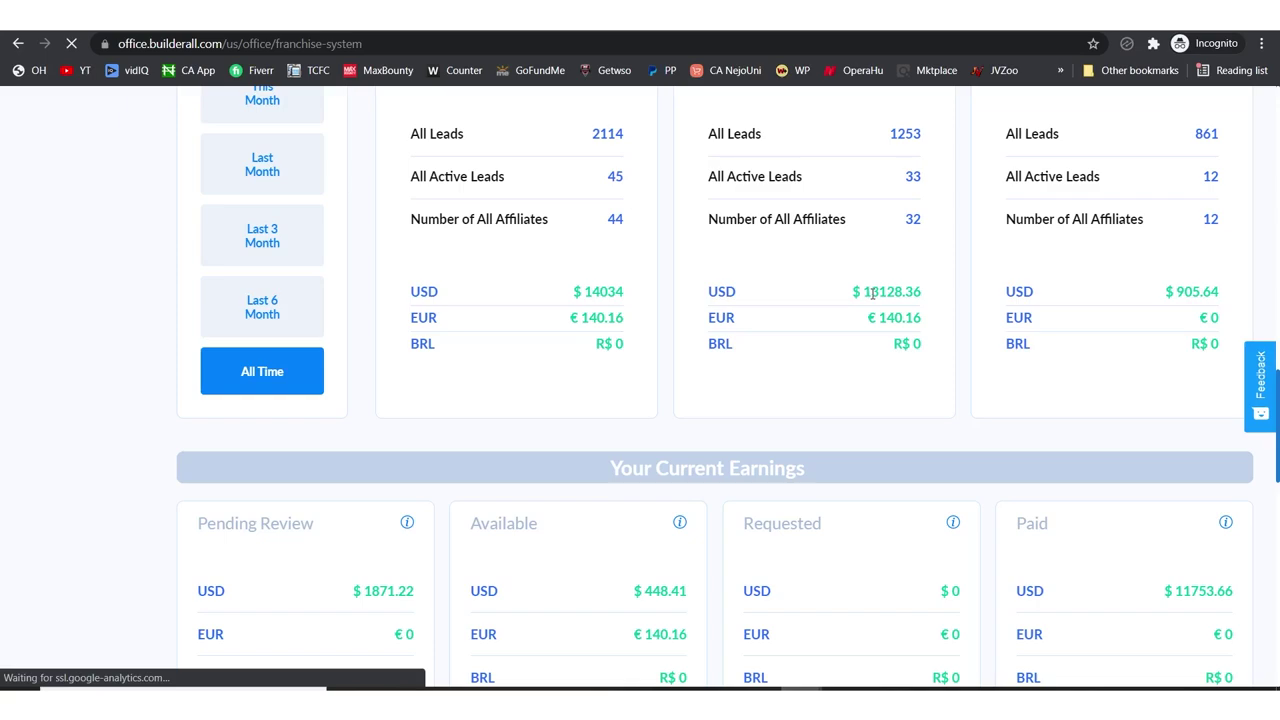
scroll(872, 292, "up", 1)
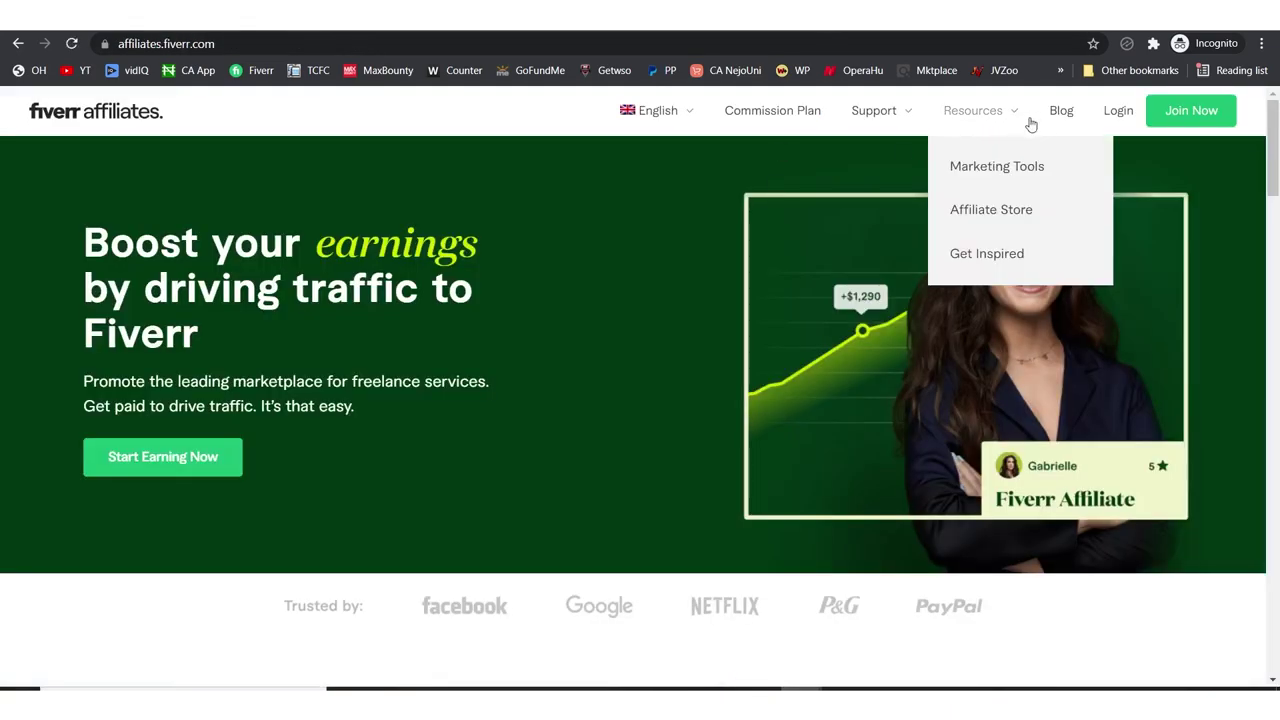
Step: Log in to Fiverr Affiliates and dismiss the extra earnings announcement
left_click(1118, 110)
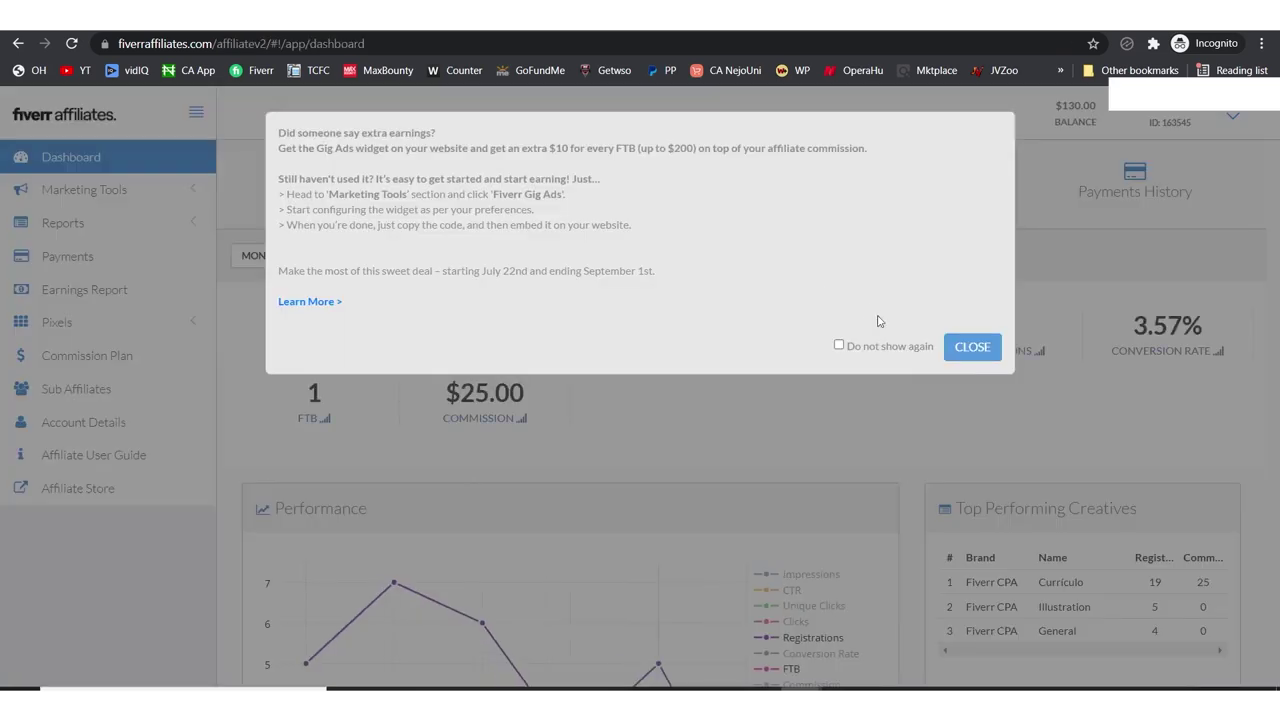
left_click(976, 350)
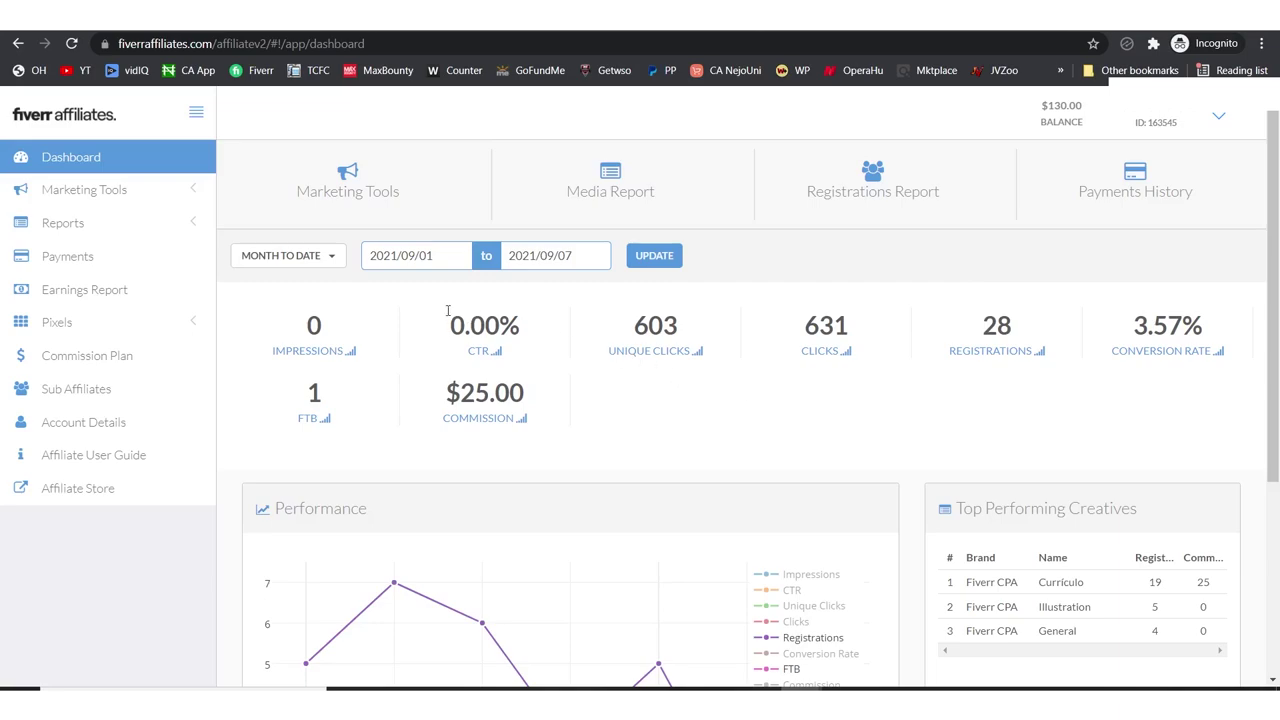
Step: Set the Fiverr Affiliates dashboard's start date to 2021/01/01 and update the statistics
left_click(446, 260)
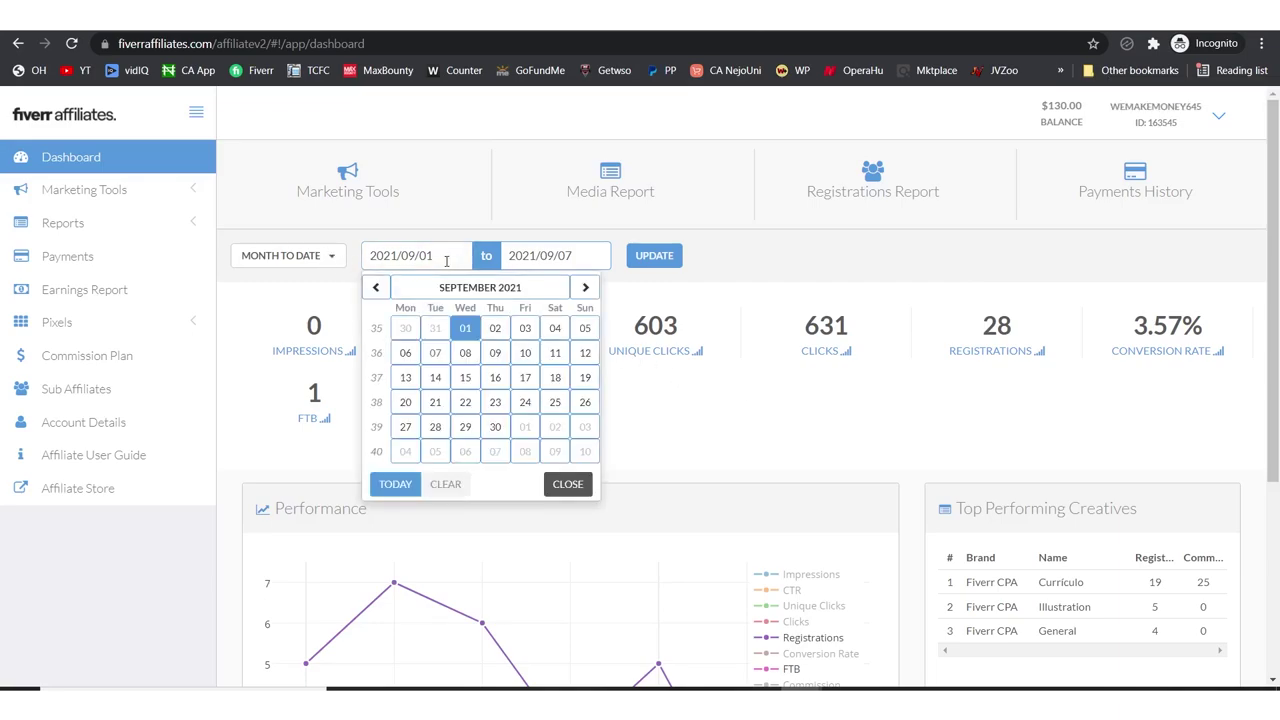
left_click(377, 289)
left_click(377, 289)
left_click(377, 289)
left_click(377, 289)
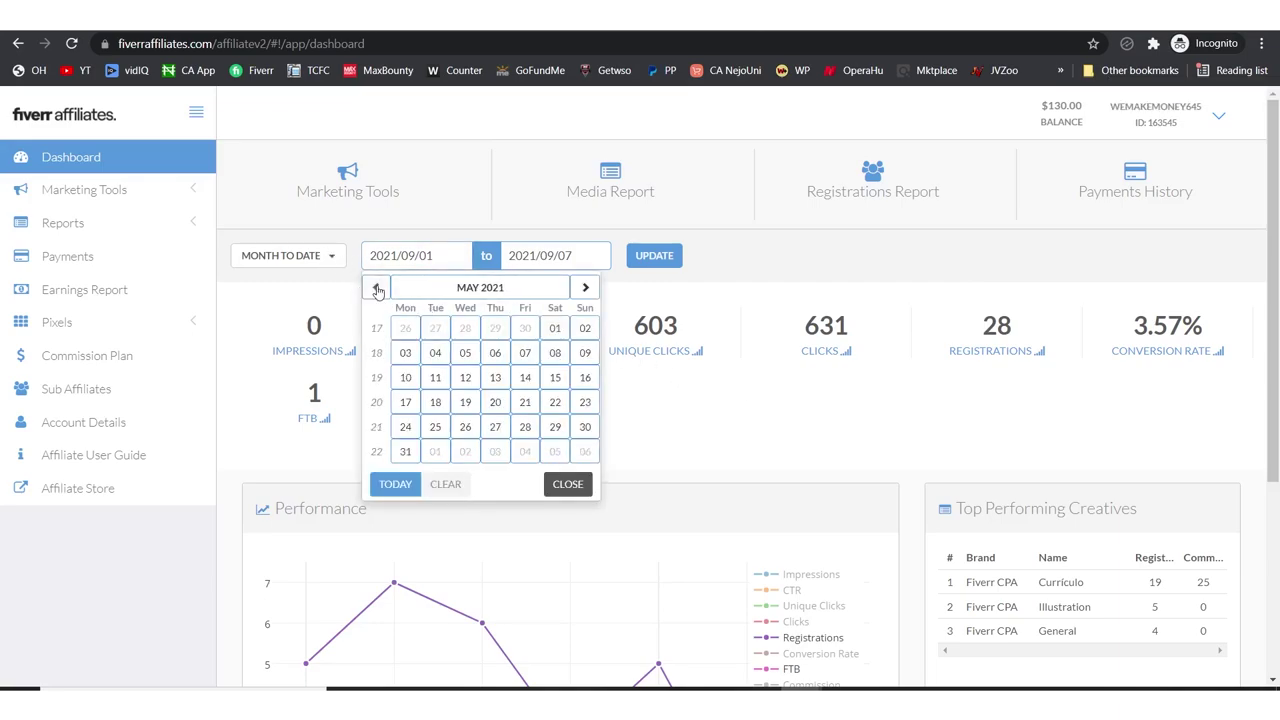
left_click(377, 289)
left_click(377, 289)
left_click(377, 289)
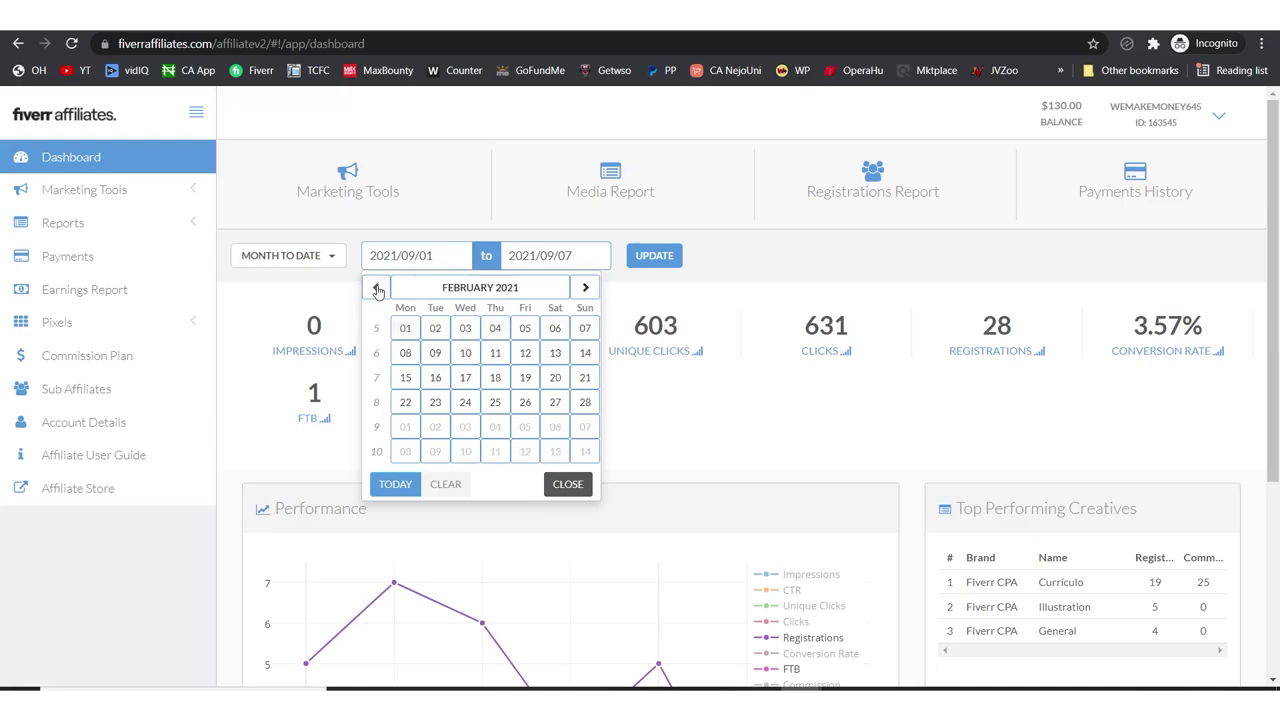
left_click(377, 289)
left_click(522, 329)
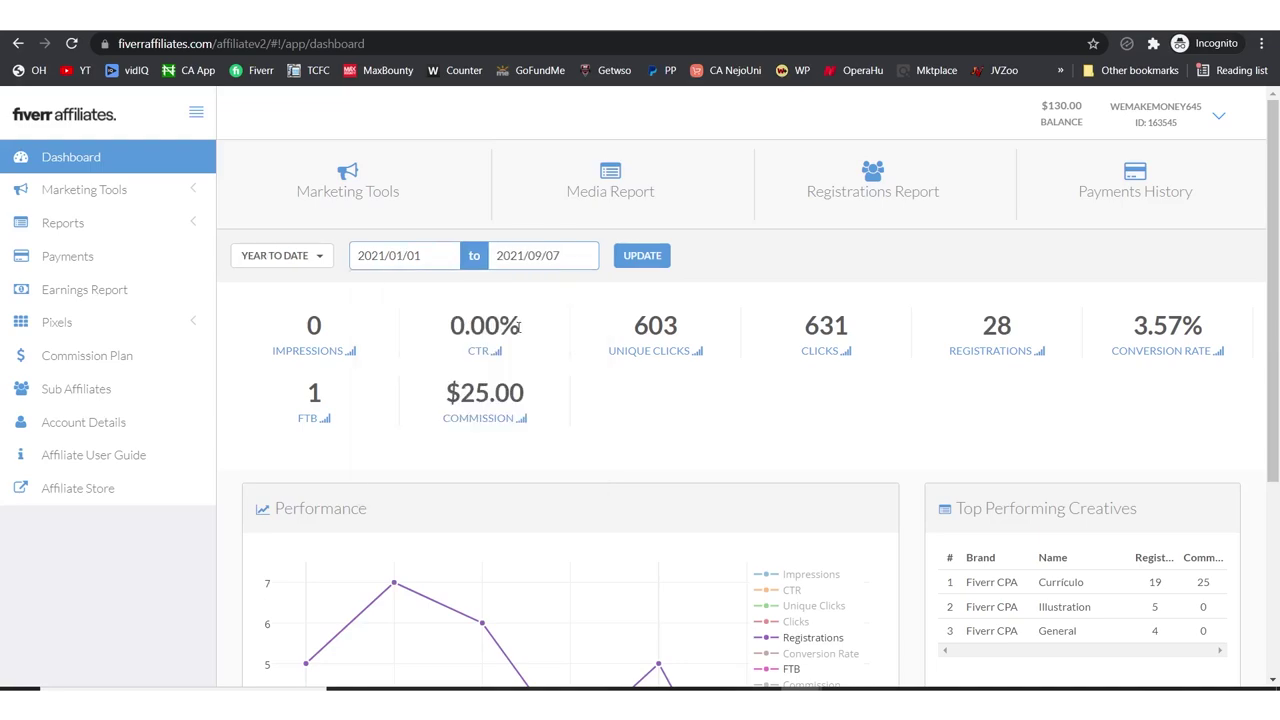
left_click(634, 262)
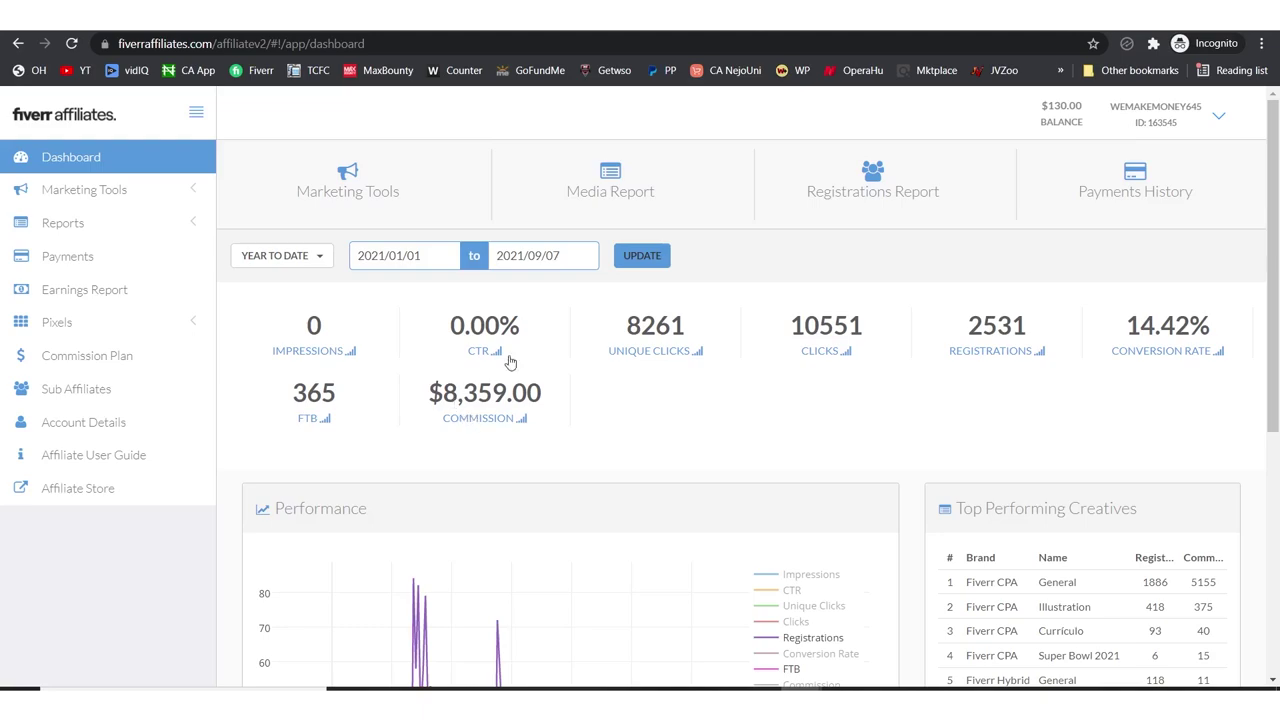
Step: Set the dashboard's start date to 2020/03/01 and update the statistics
left_click(409, 254)
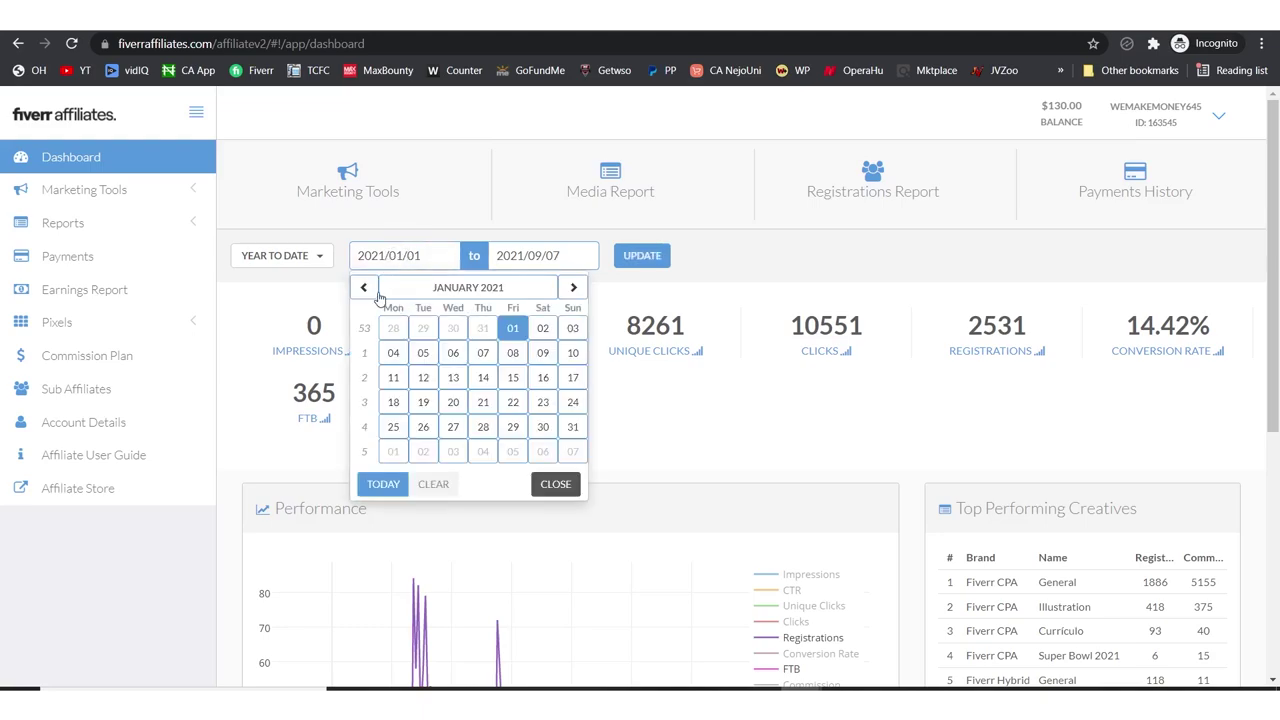
left_click(366, 289)
left_click(366, 289)
left_click(366, 289)
left_click(366, 289)
left_click(366, 289)
left_click(366, 289)
left_click(366, 289)
left_click(366, 289)
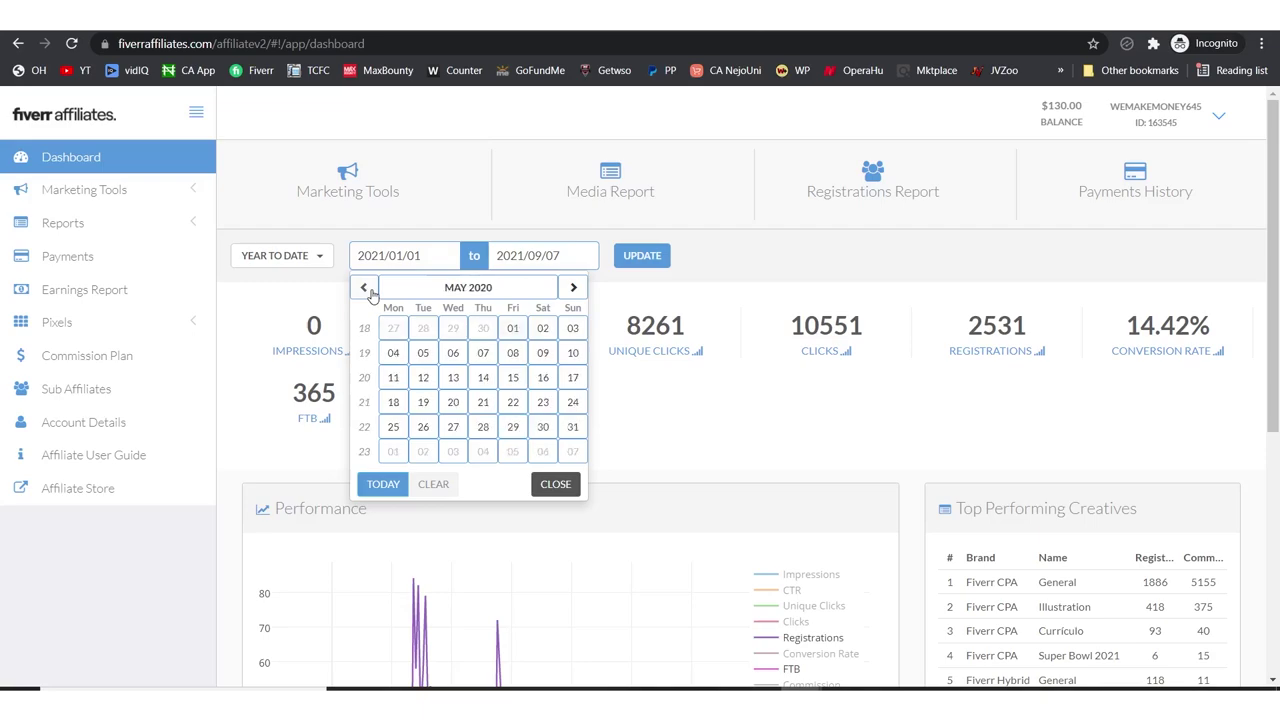
left_click(366, 289)
left_click(366, 289)
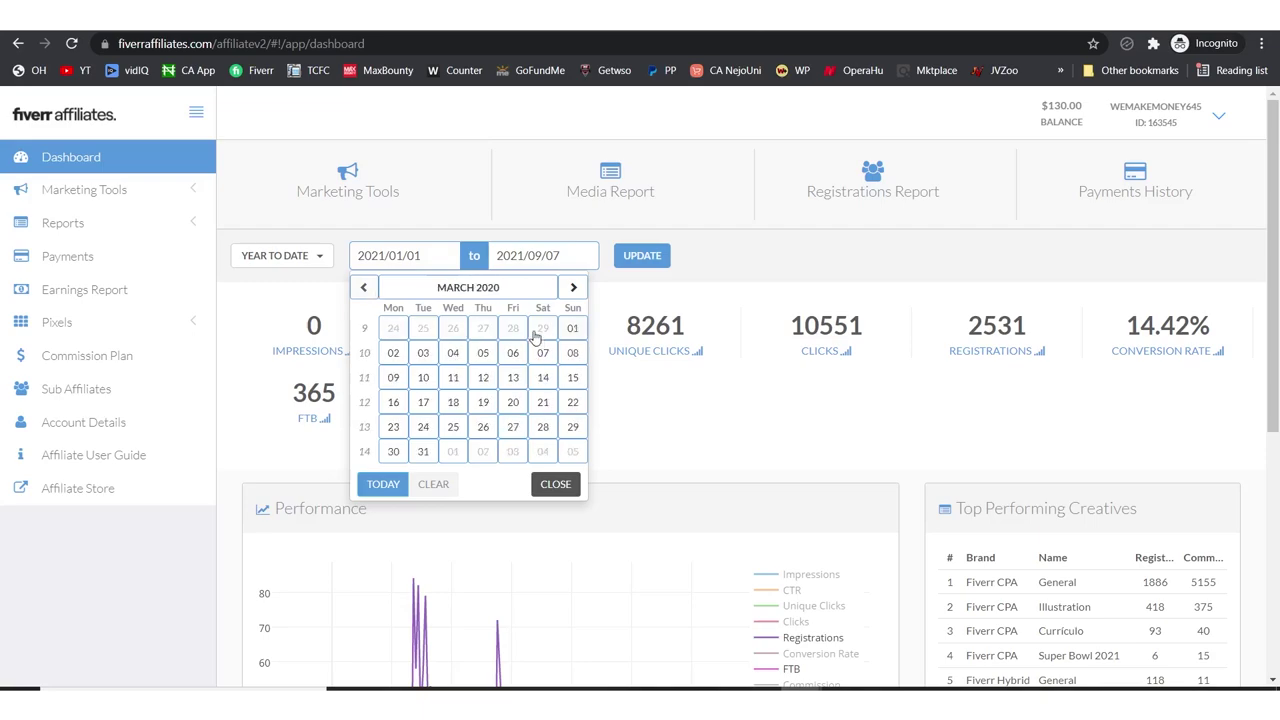
left_click(572, 328)
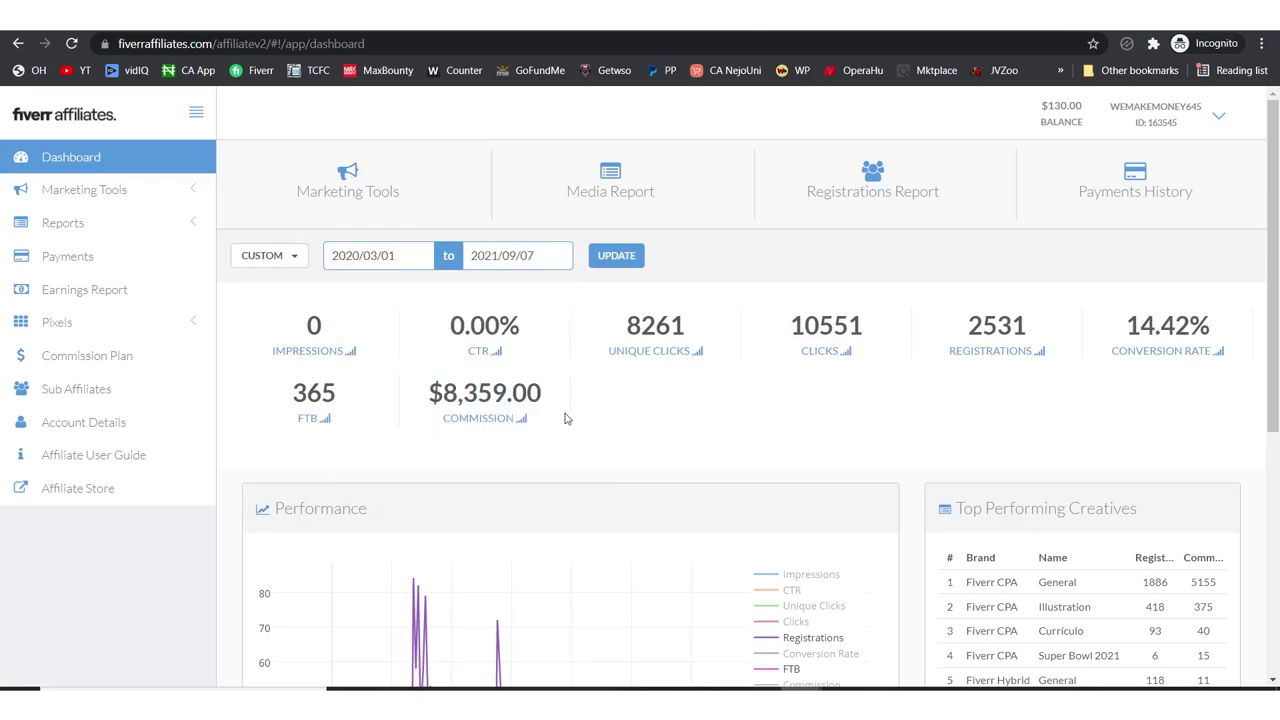
left_click(616, 258)
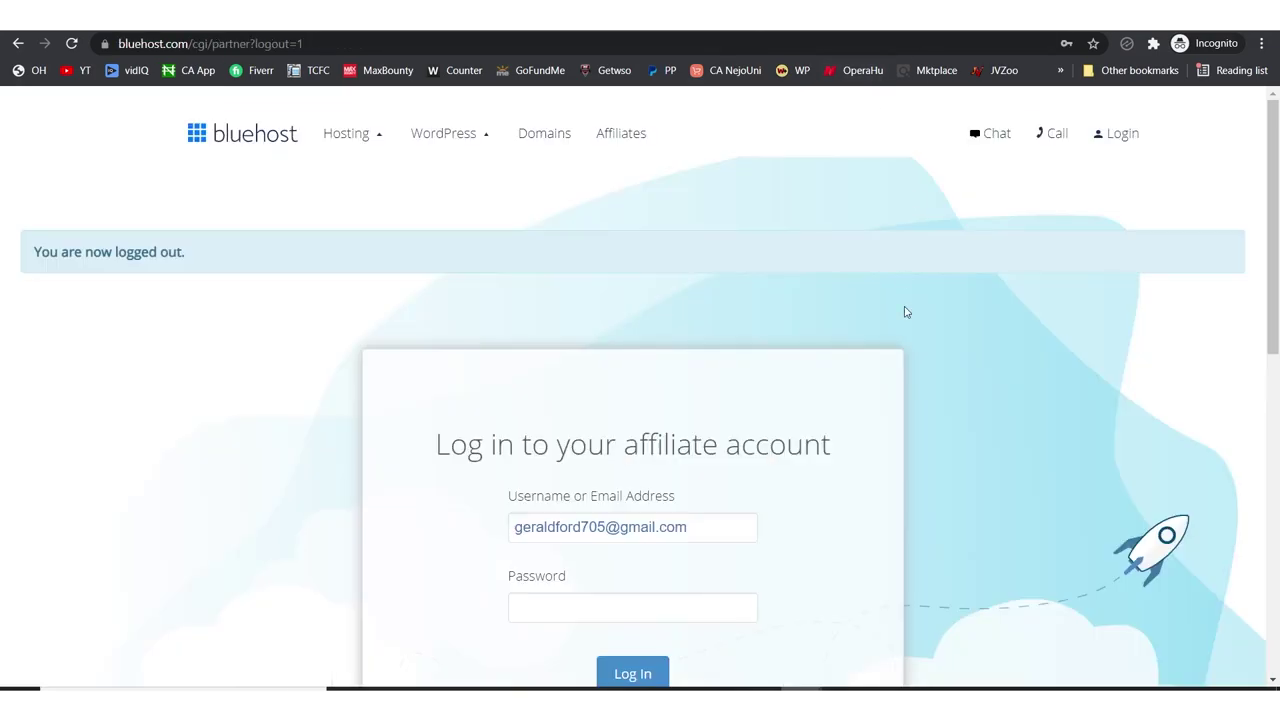
Step: Go to the Bluehost homepage, open its Affiliates page, and log in to the affiliate account
left_click(227, 140)
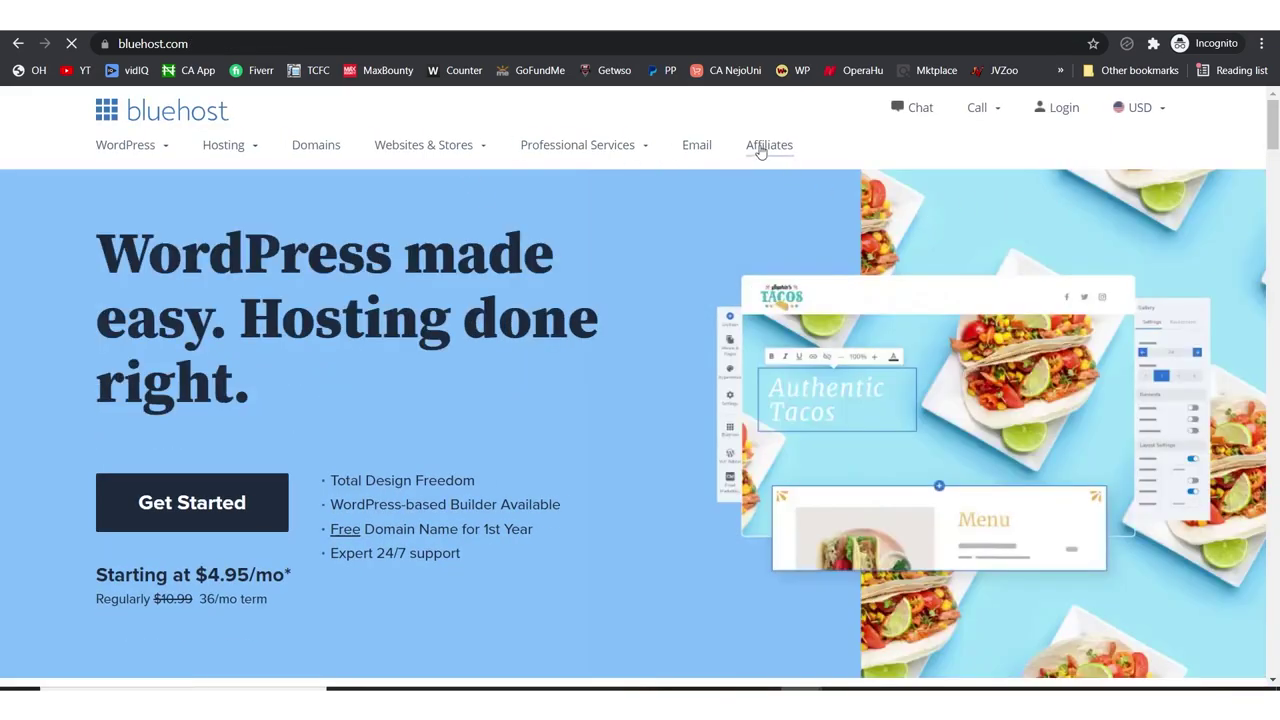
left_click(762, 147)
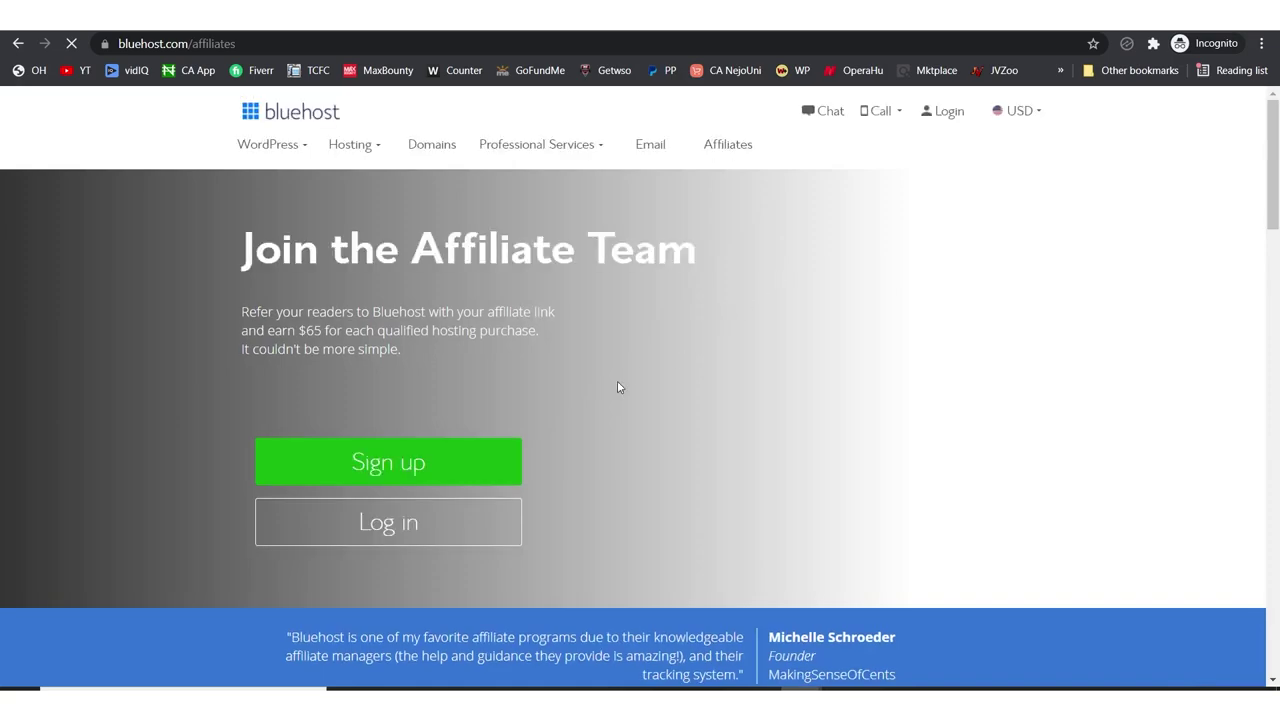
left_click(443, 532)
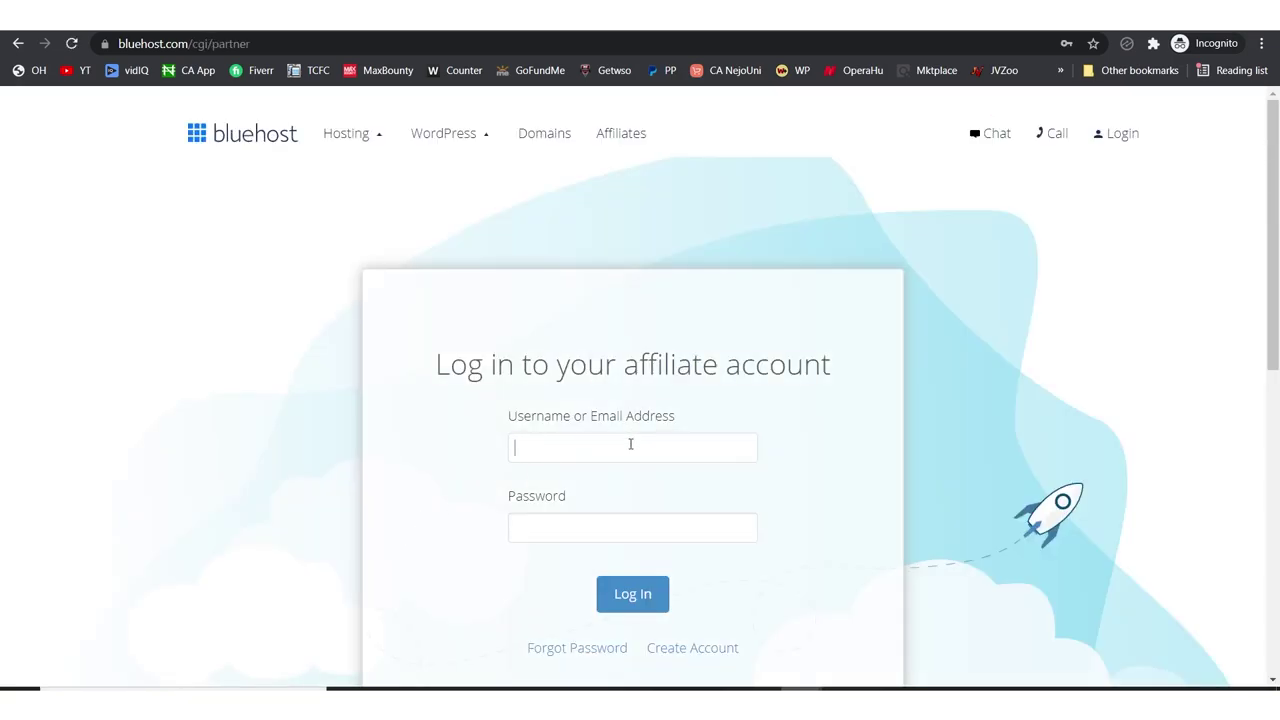
left_click(643, 601)
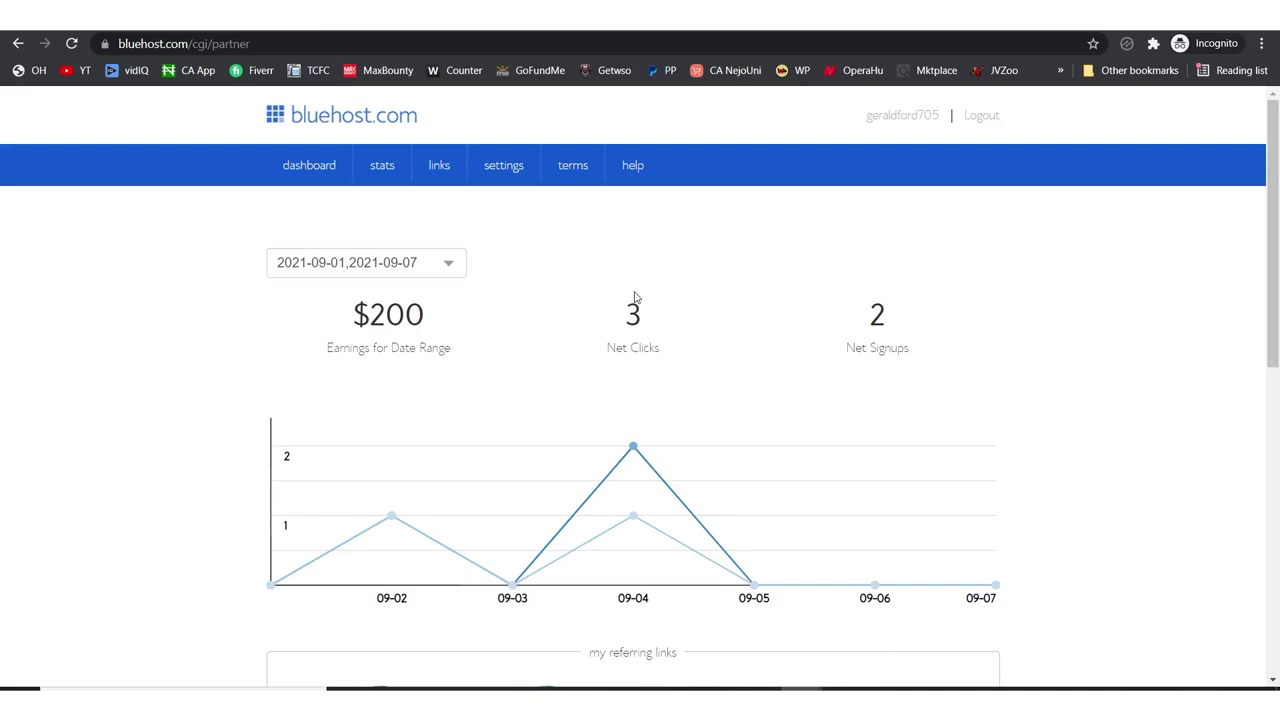
Step: Log out of the Bluehost affiliate account and open the Affiliate Signup form from the Affiliates page
left_click(994, 126)
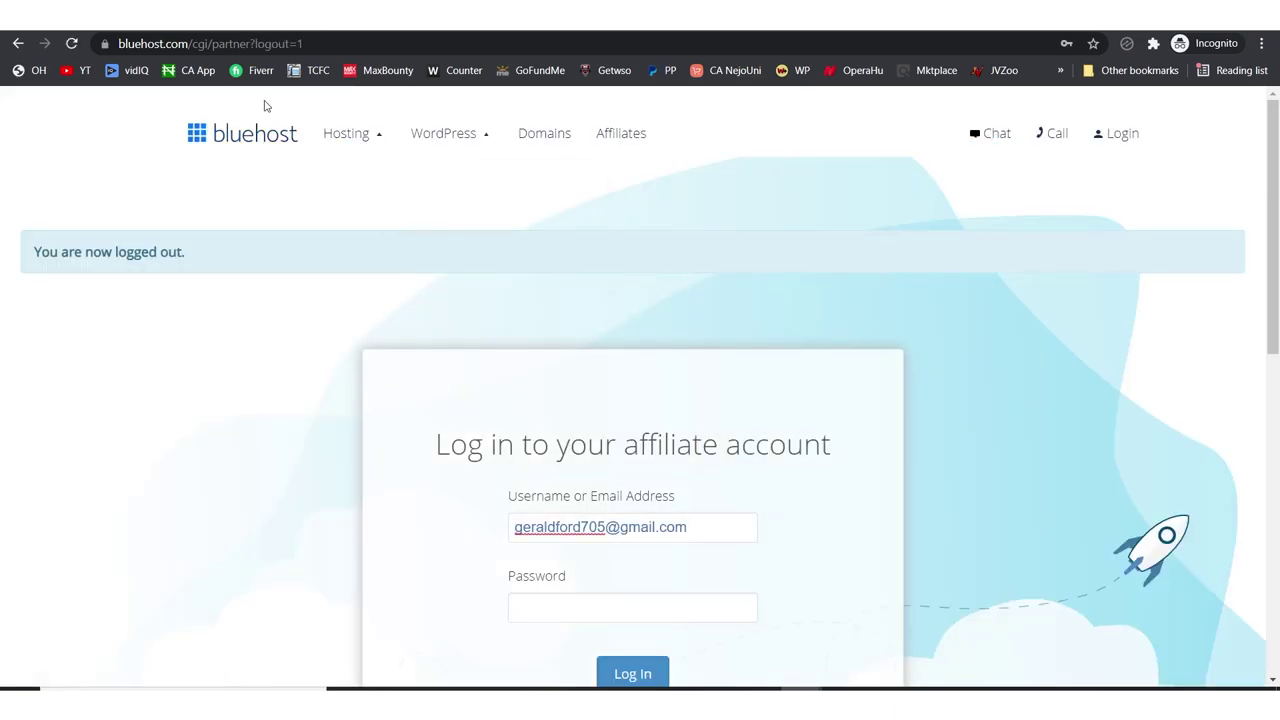
left_click(256, 136)
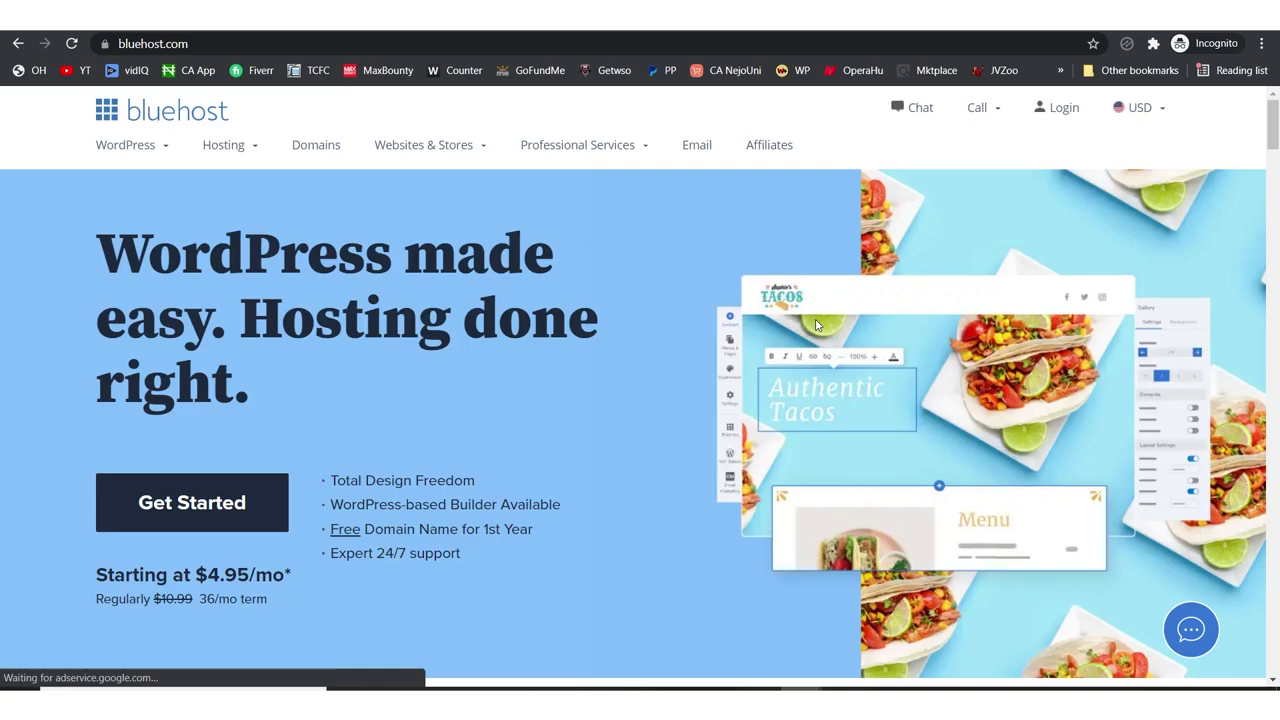
left_click(766, 150)
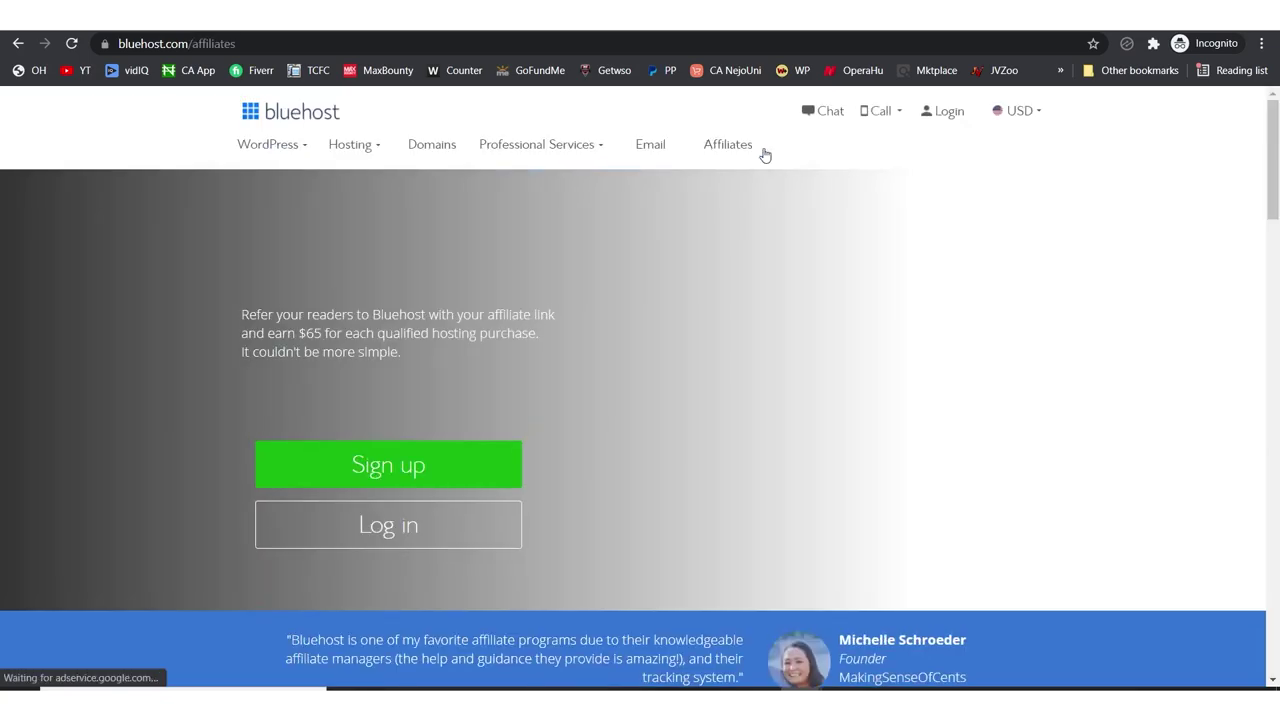
left_click(455, 452)
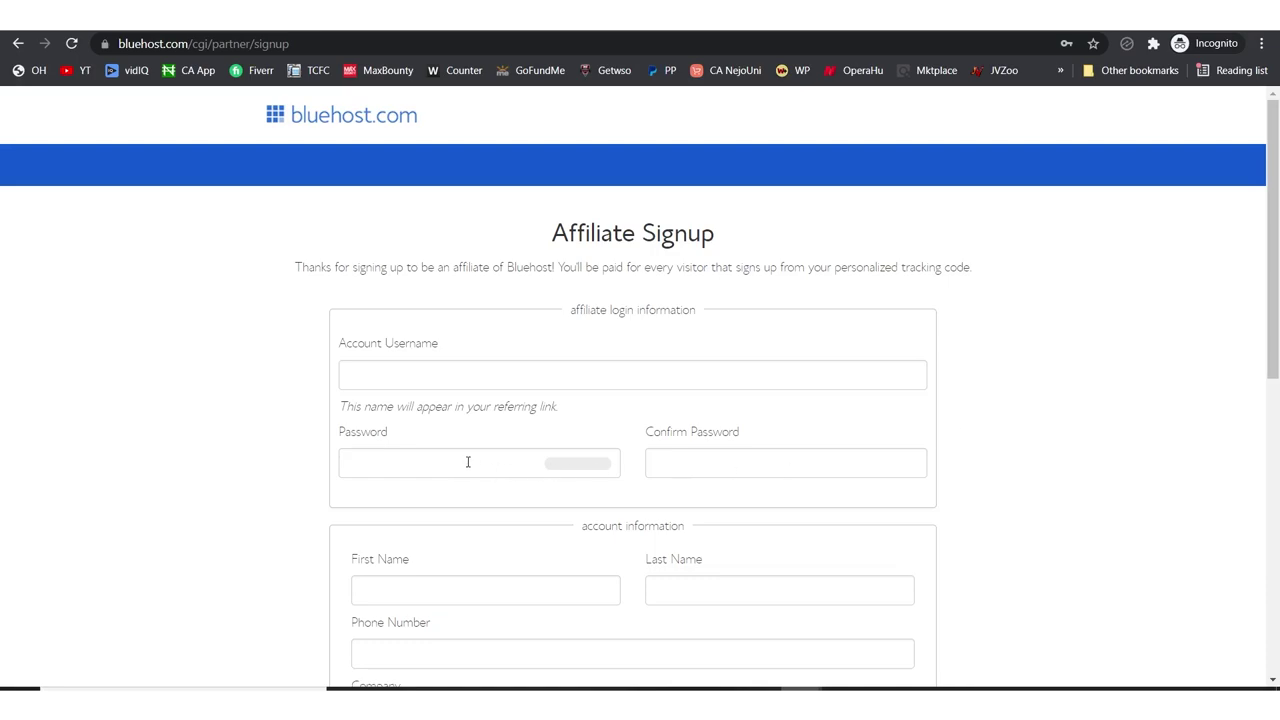
Step: Examine the Bluehost signup form's login, account, payment, and terms and conditions sections
scroll(1052, 434, "down", 3)
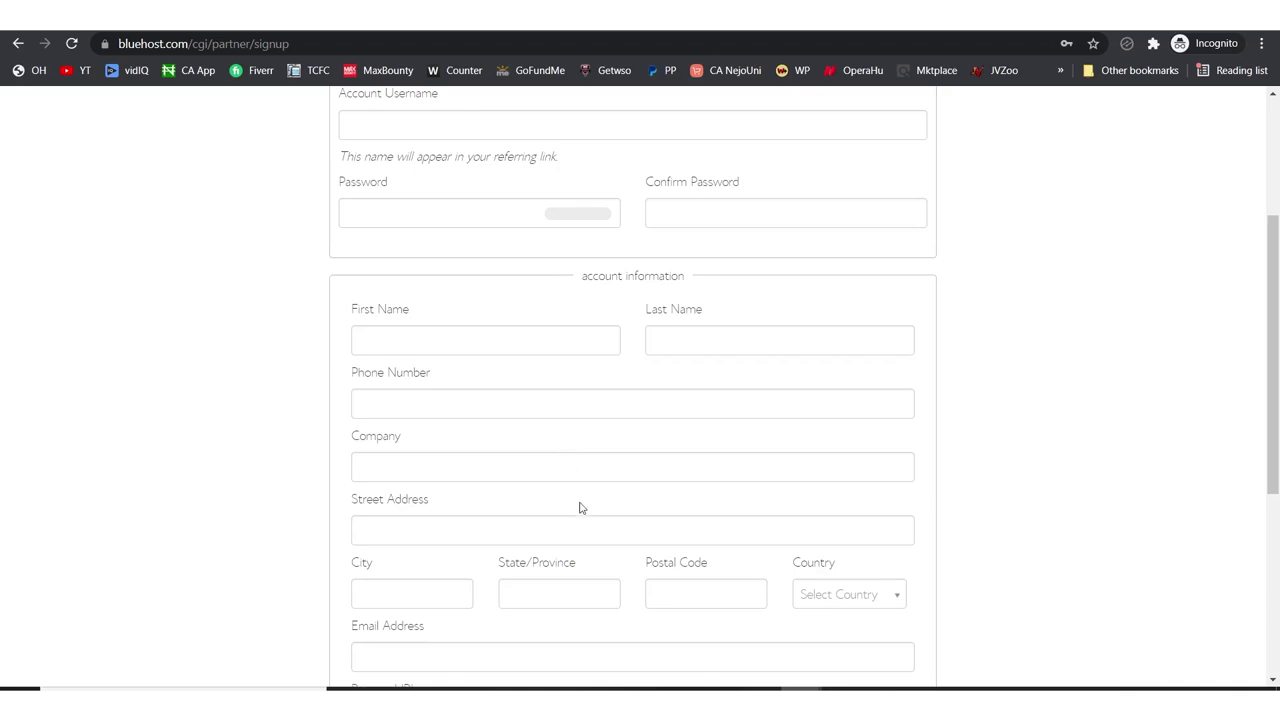
scroll(580, 526, "down", 2)
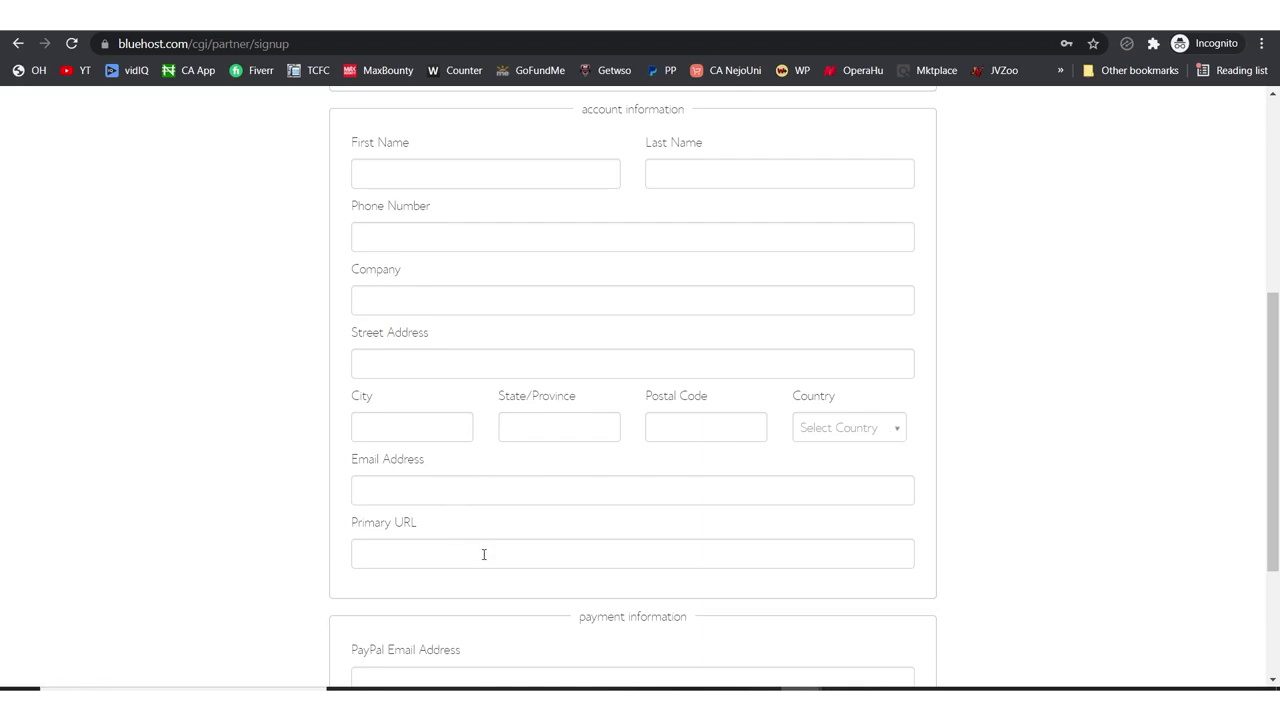
scroll(540, 524, "down", 2)
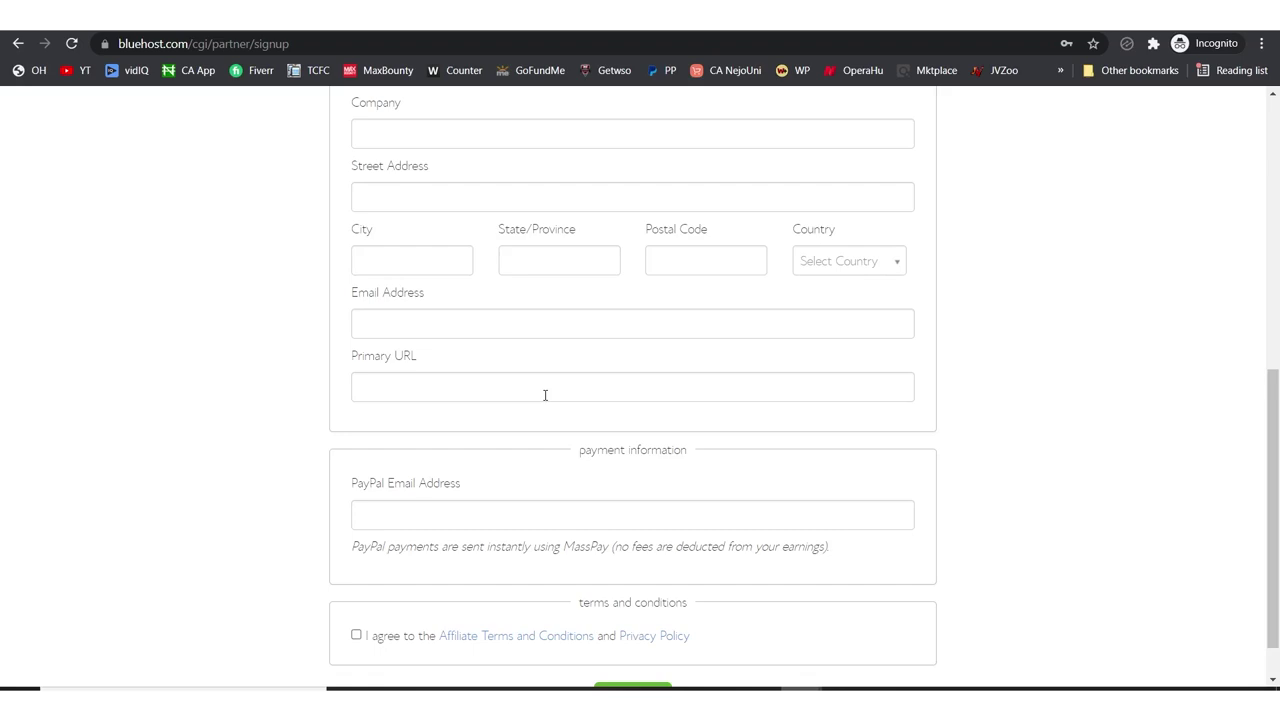
scroll(530, 410, "down", 1)
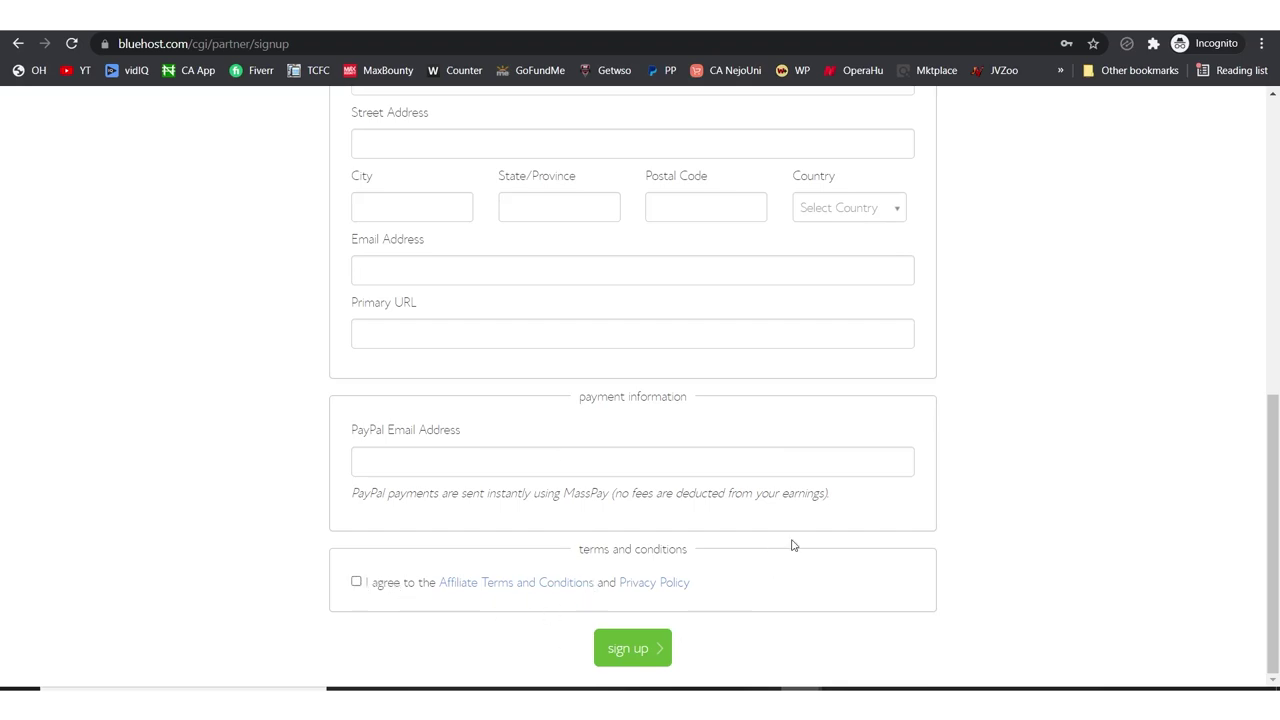
scroll(792, 545, "up", 15)
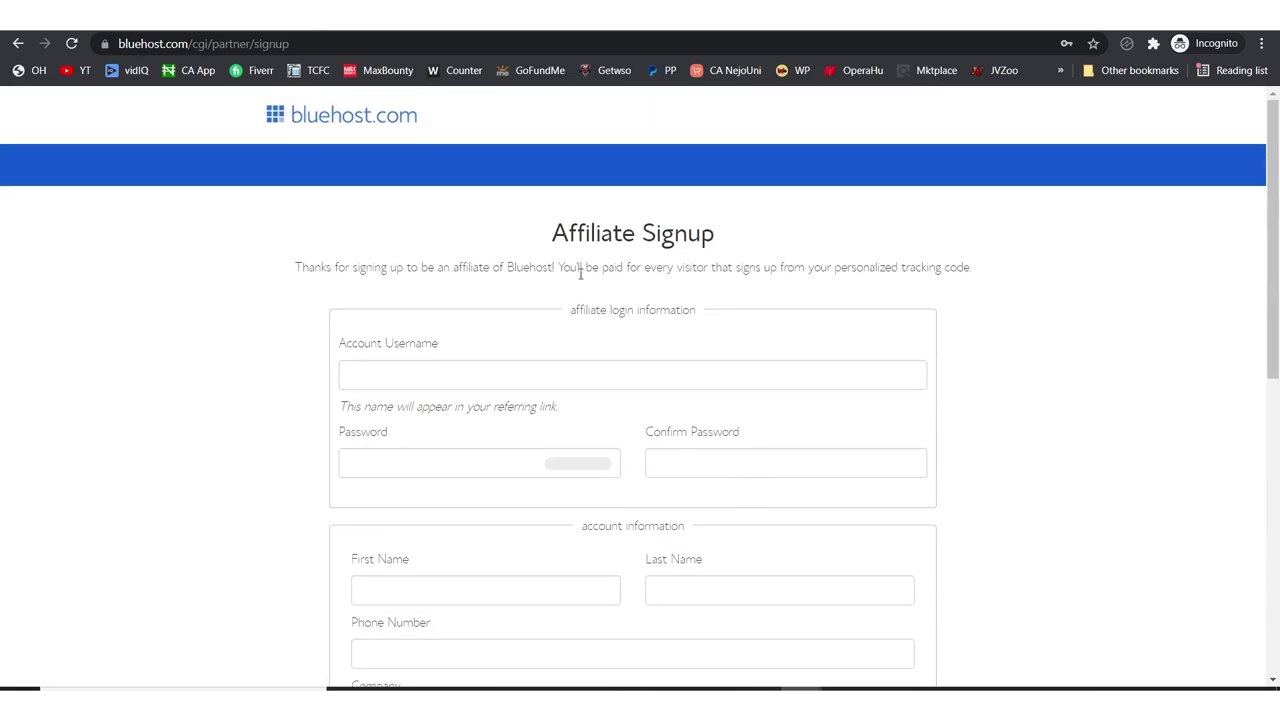
Step: Return to the Bluehost Affiliates page and open the affiliate login form at the username field
left_click(18, 43)
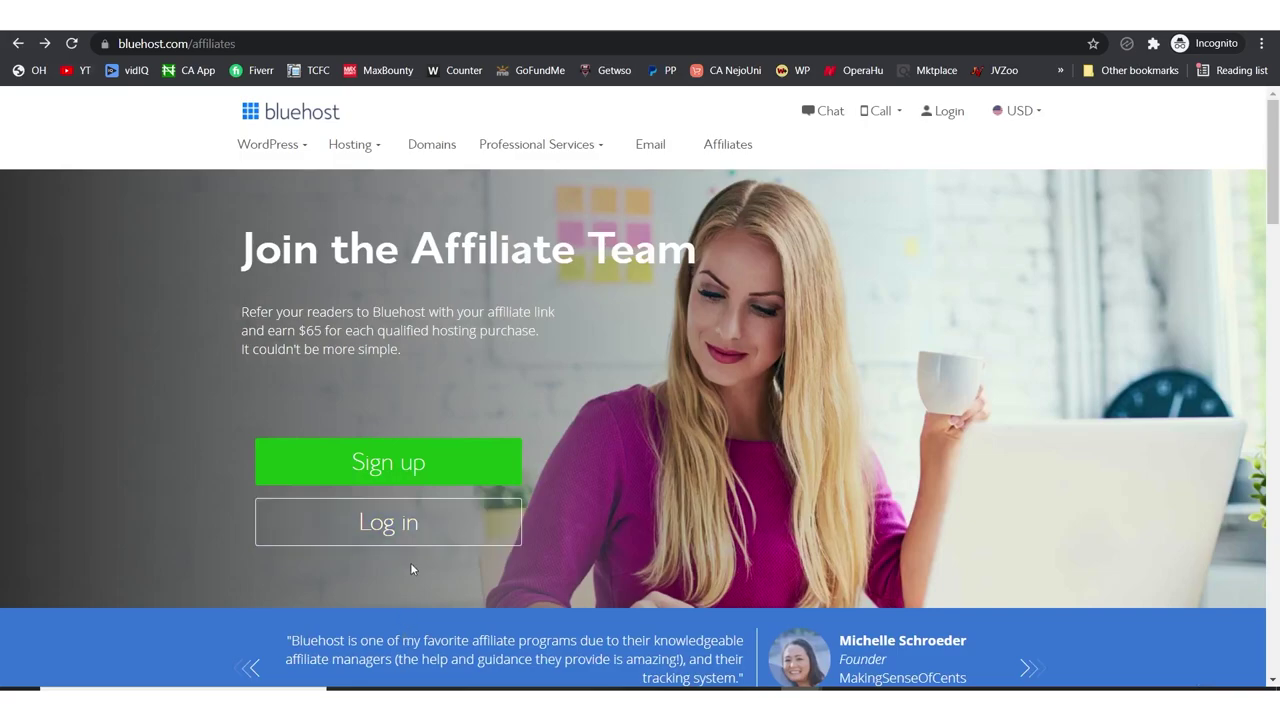
left_click(407, 534)
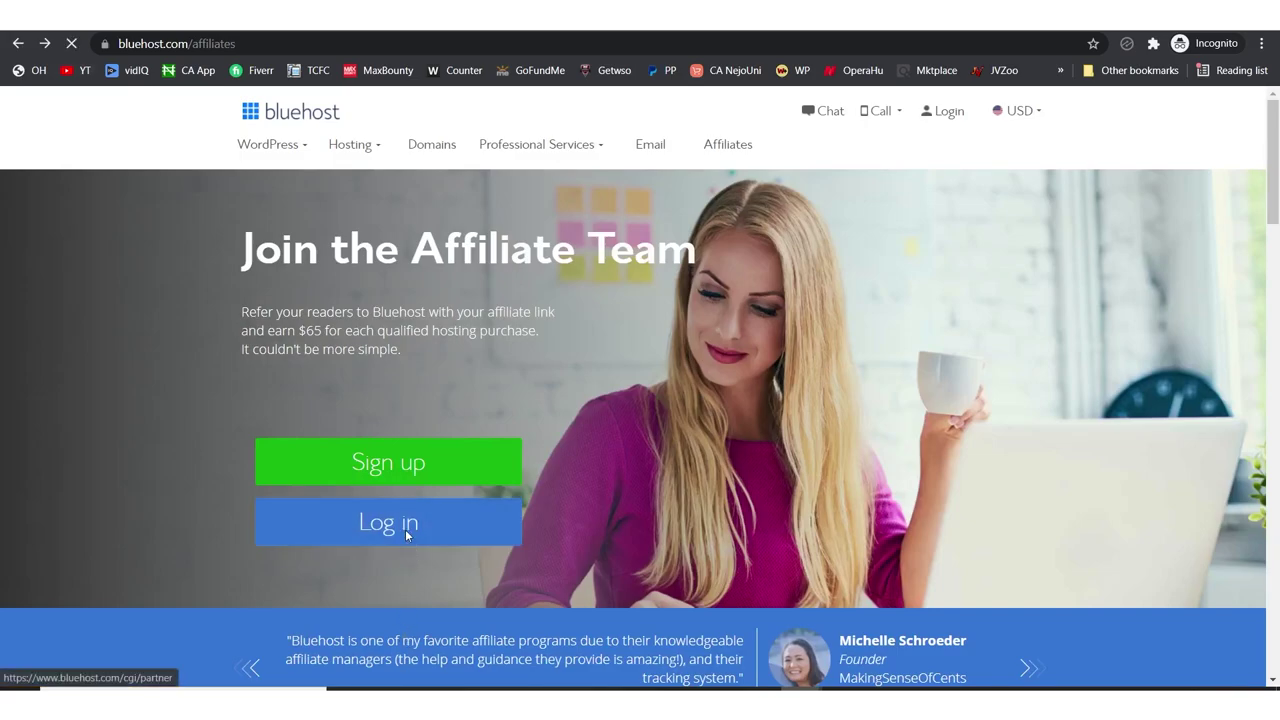
left_click(631, 439)
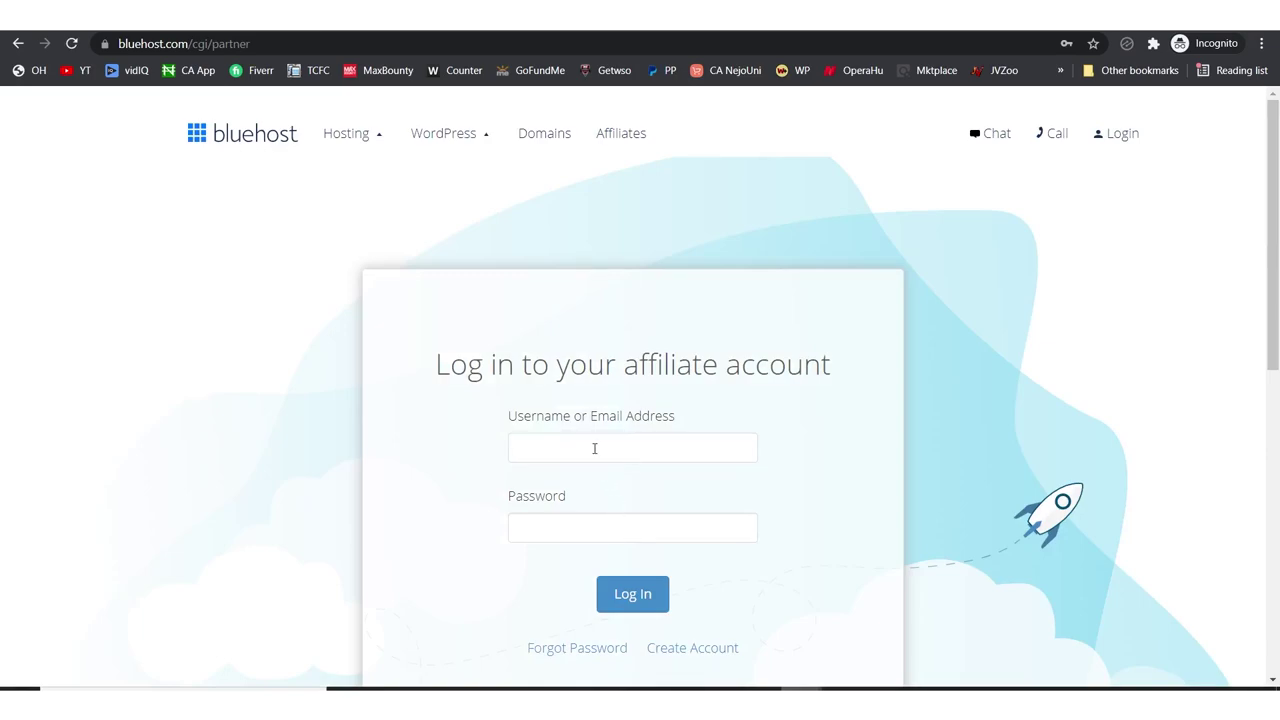
Step: Log in to the Bluehost affiliate account and review the dashboard's earnings, clicks, signups, and referring links
left_click(592, 447)
left_click(643, 596)
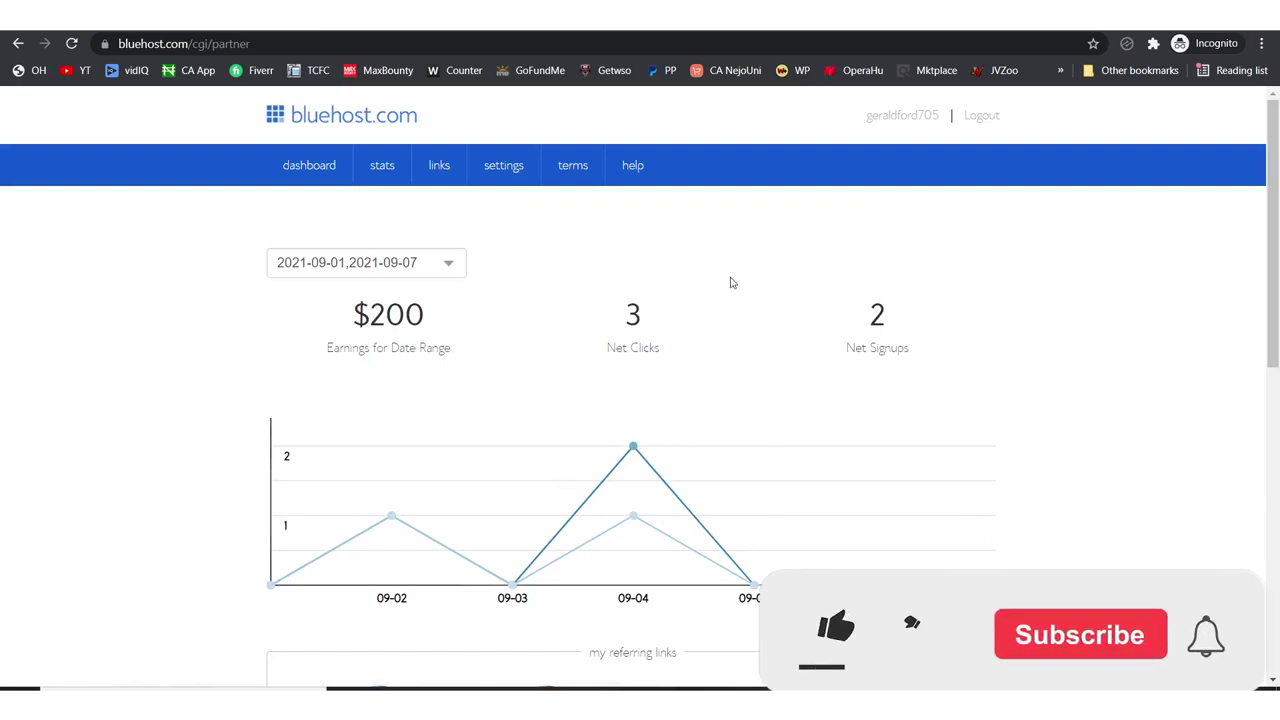
scroll(737, 309, "down", 4)
scroll(737, 309, "down", 3)
scroll(737, 309, "up", 7)
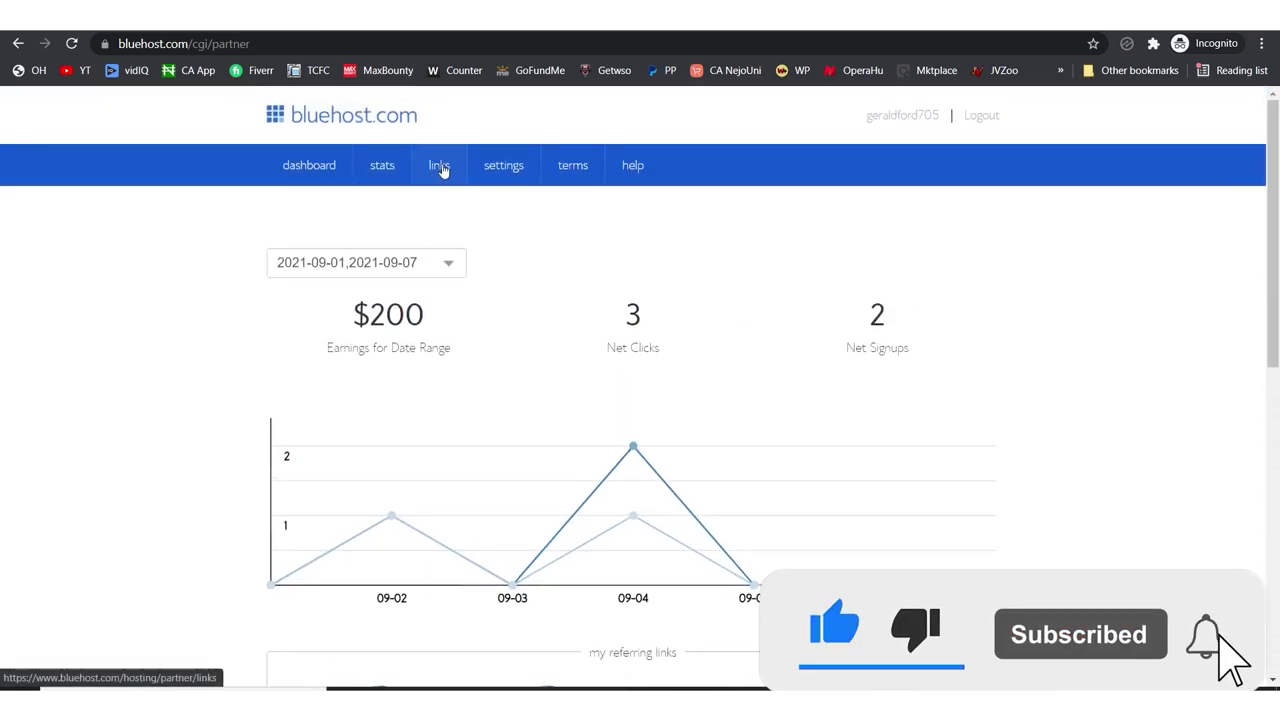
Step: Open the affiliate account's links page and copy the personal Bluehost tracking link
left_click(443, 169)
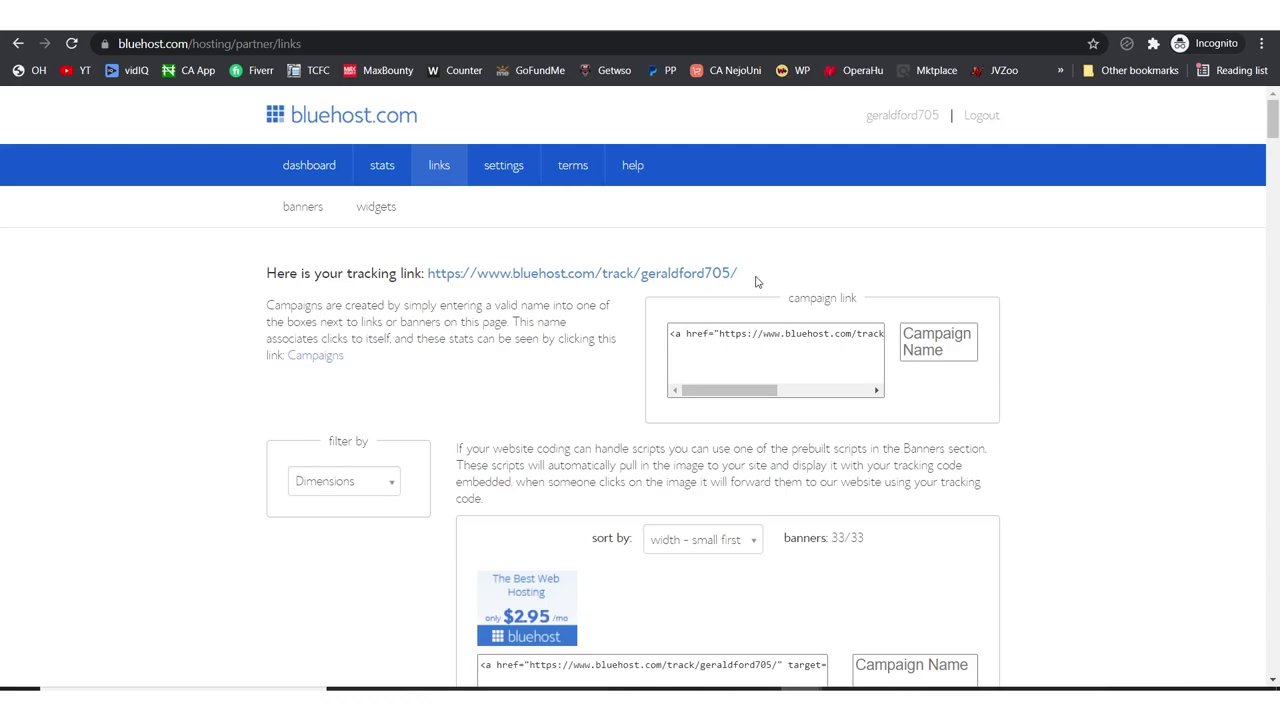
left_click_drag(738, 273, 428, 273)
key("ctrl+c")
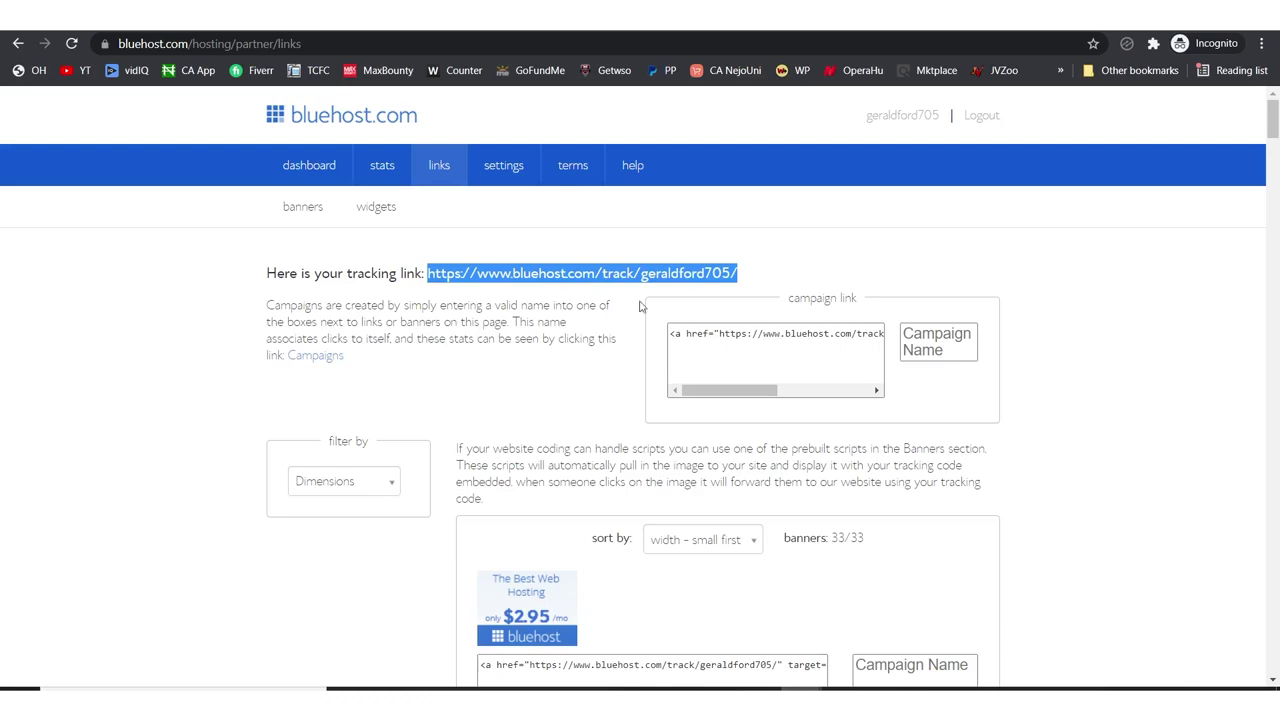
Step: Switch to a new Notepad document and paste the Bluehost tracking link, leaving a blank line below it
left_click(306, 684)
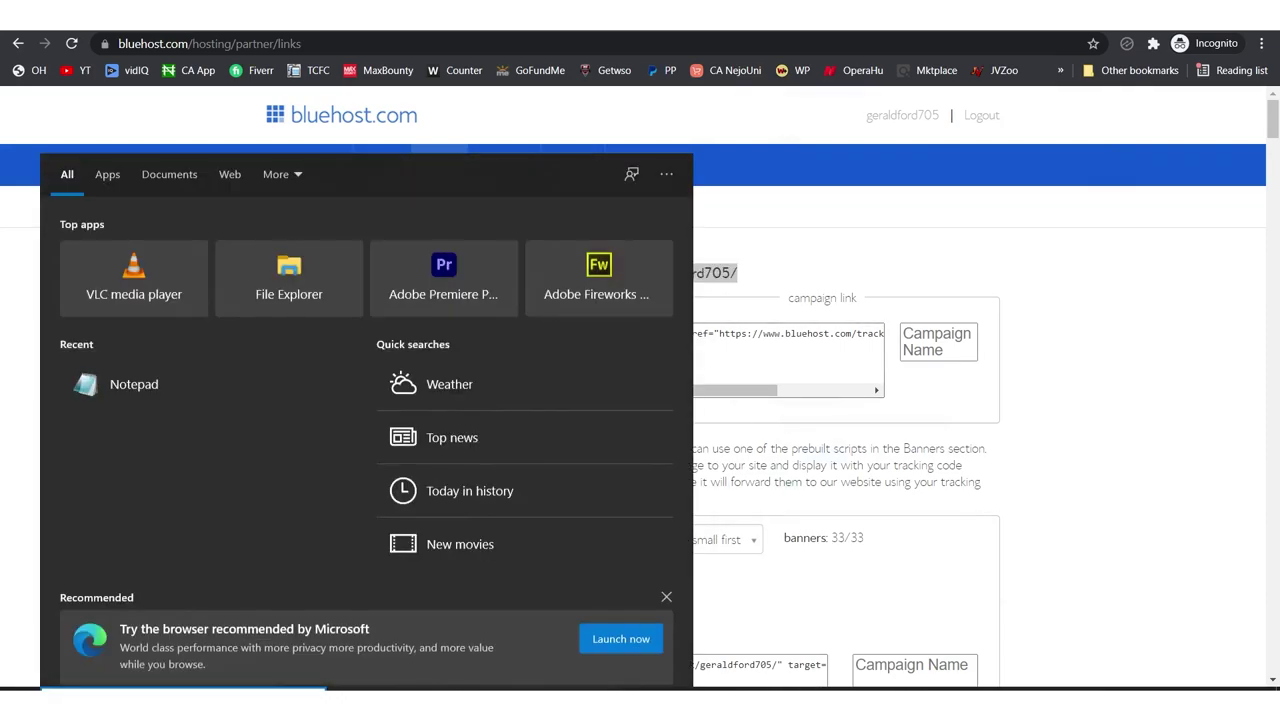
type("note")
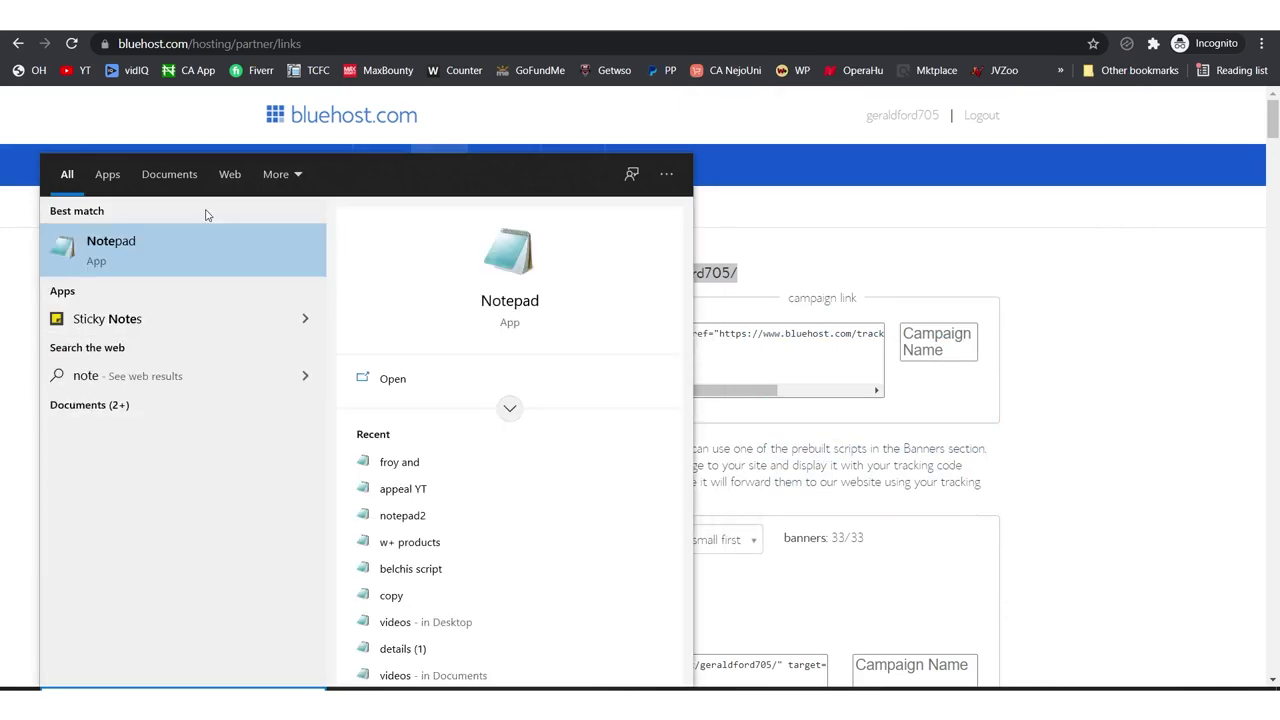
left_click(193, 253)
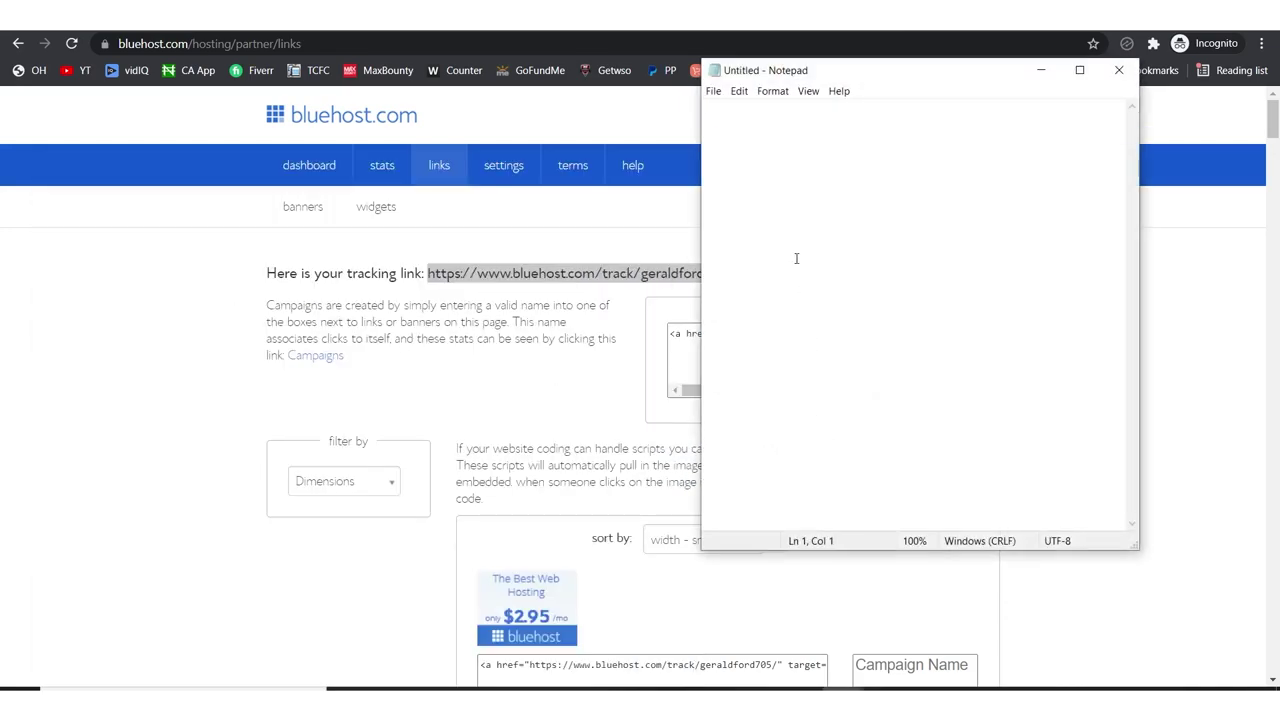
key("ctrl+v")
key("Return")
key("Return")
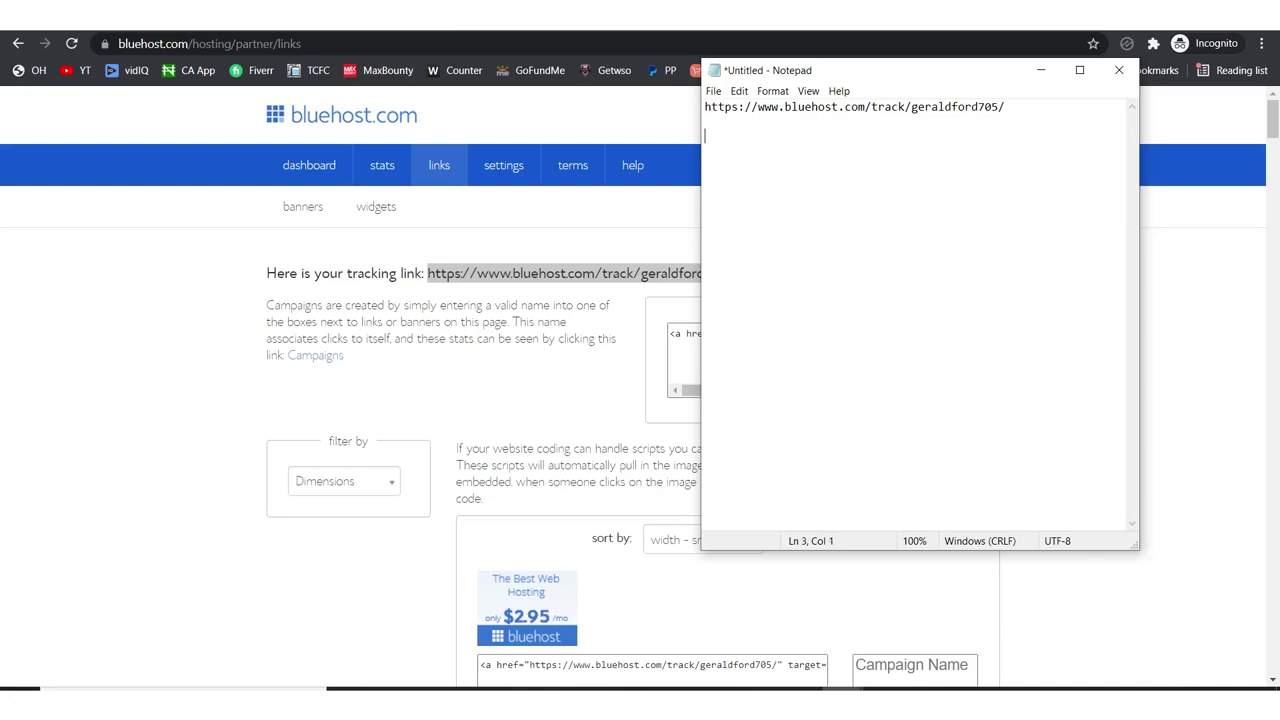
Step: Switch to bitly.com in the browser, open the sign-up form for the Free plan, and review its fields
left_click(1172, 350)
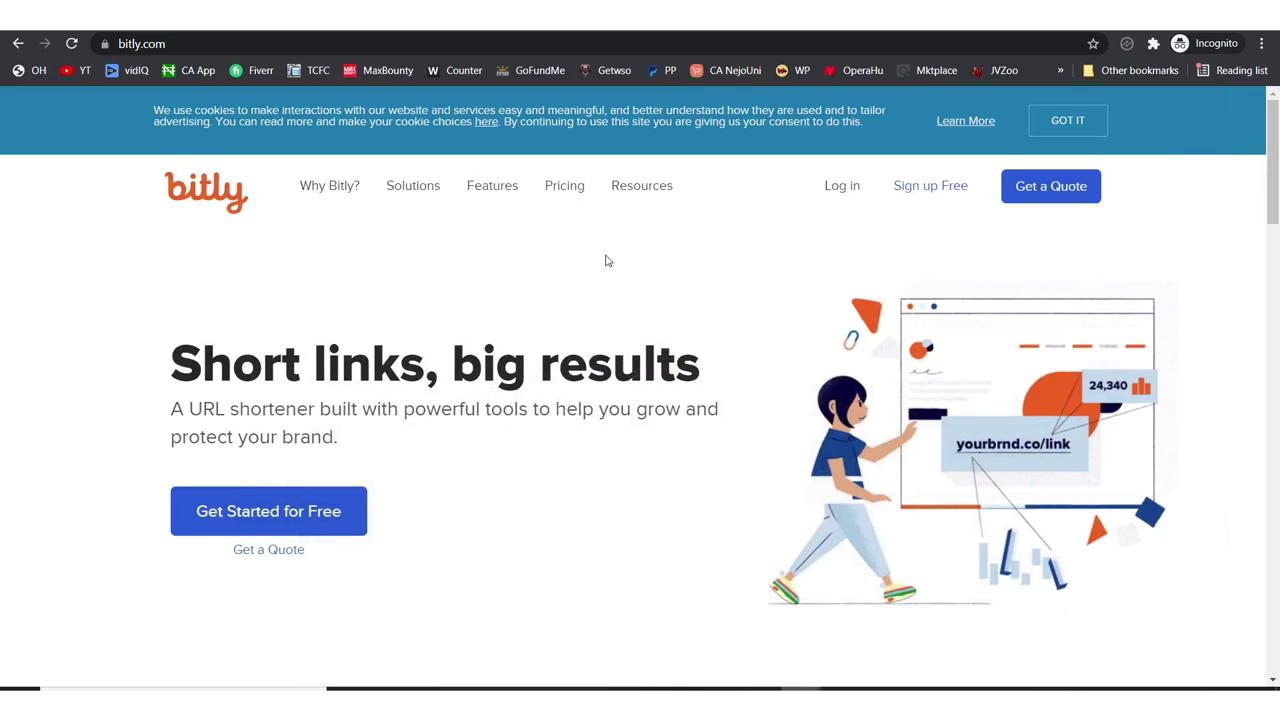
left_click(924, 194)
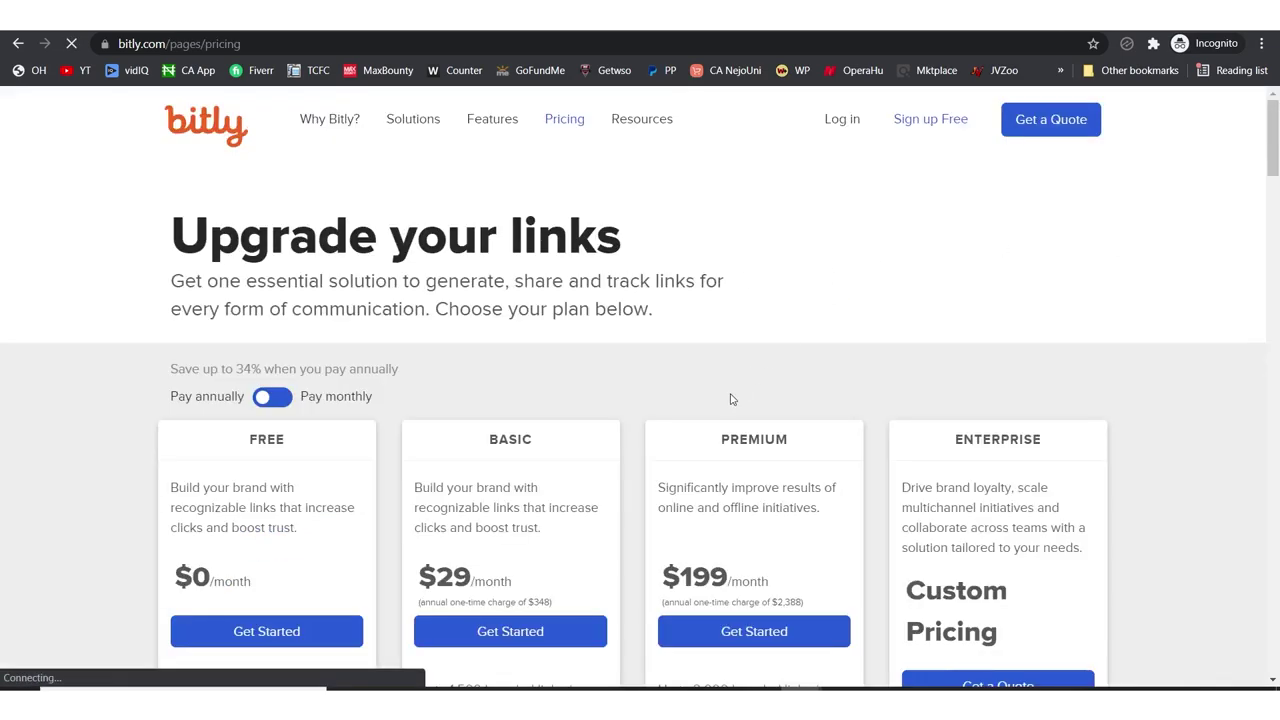
scroll(257, 331, "down", 4)
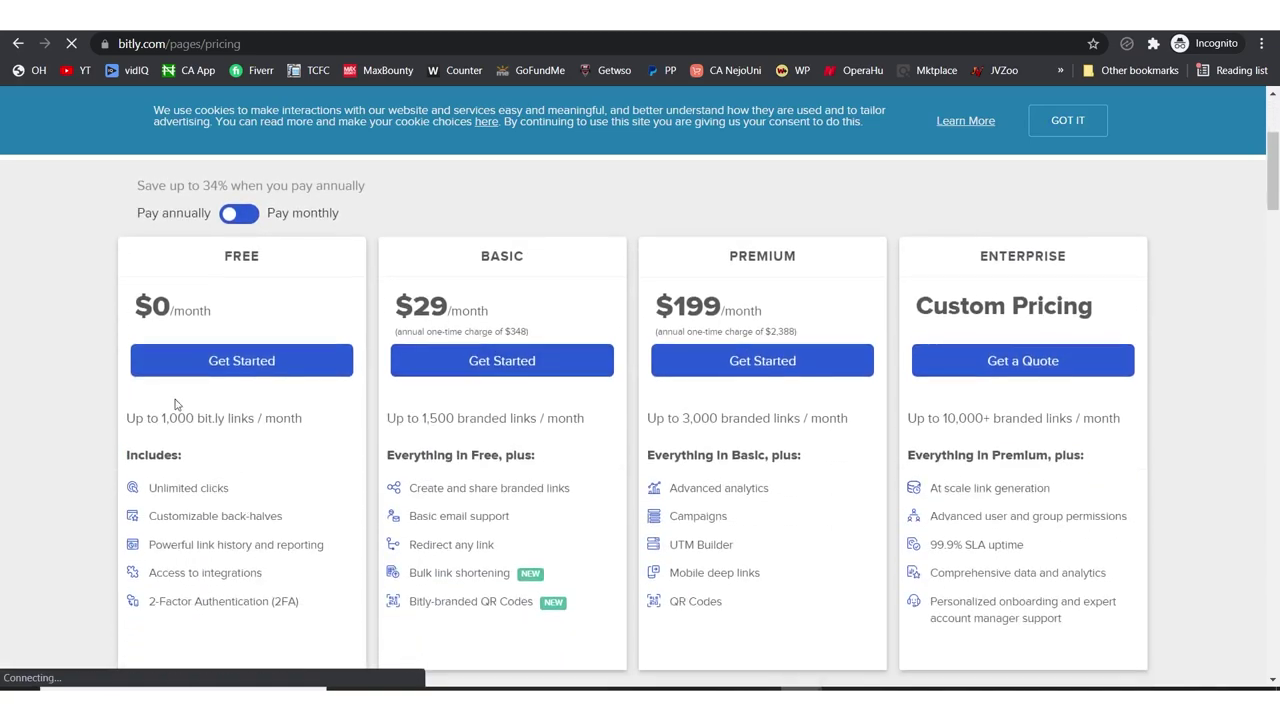
left_click(243, 366)
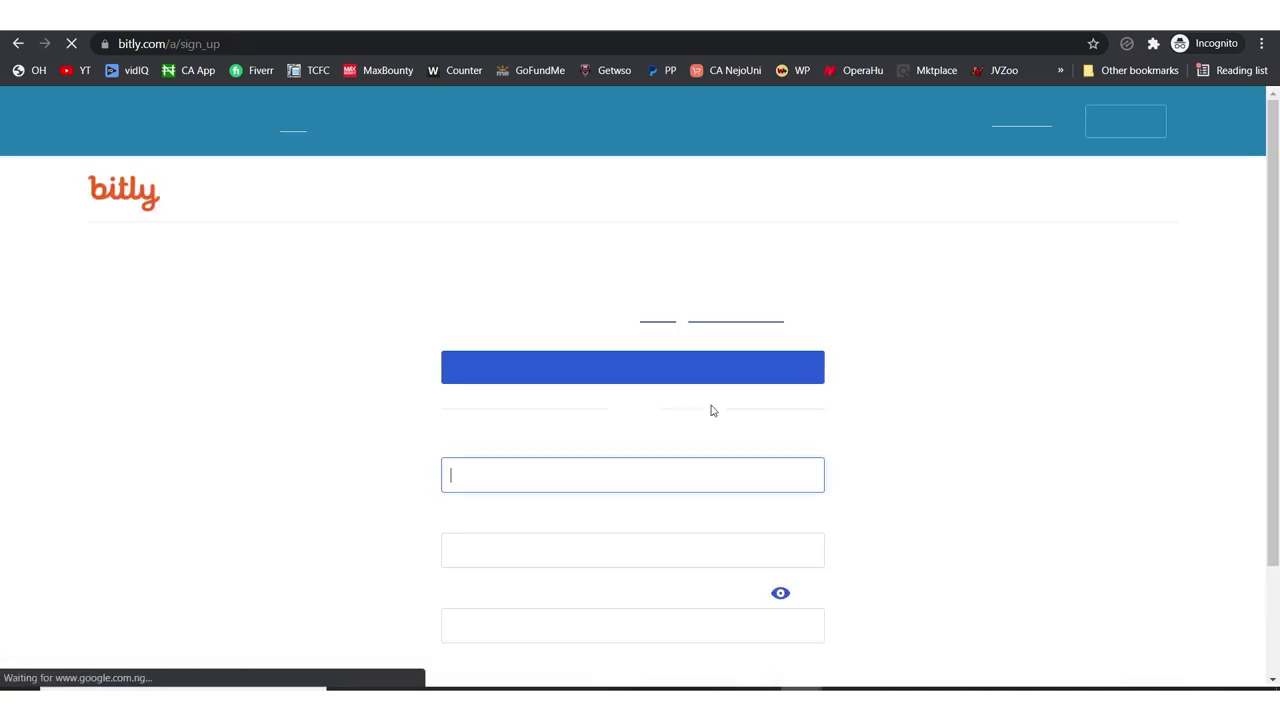
scroll(855, 380, "down", 2)
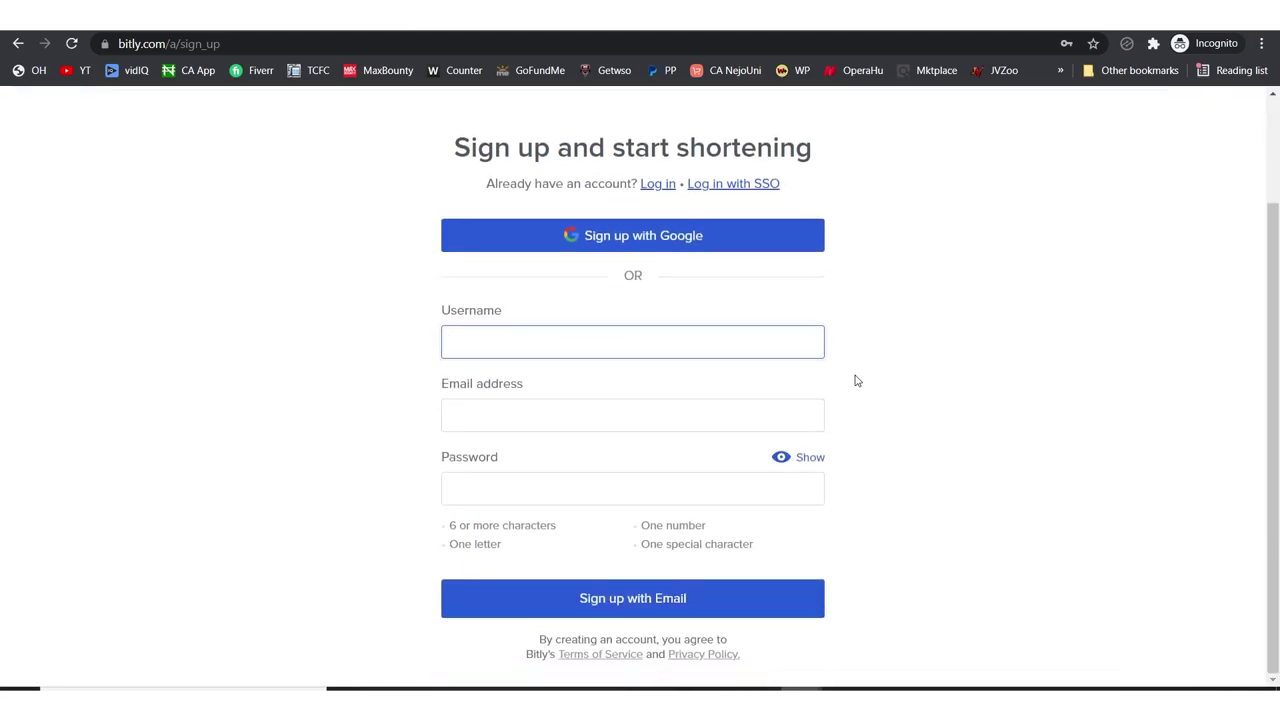
scroll(855, 380, "up", 2)
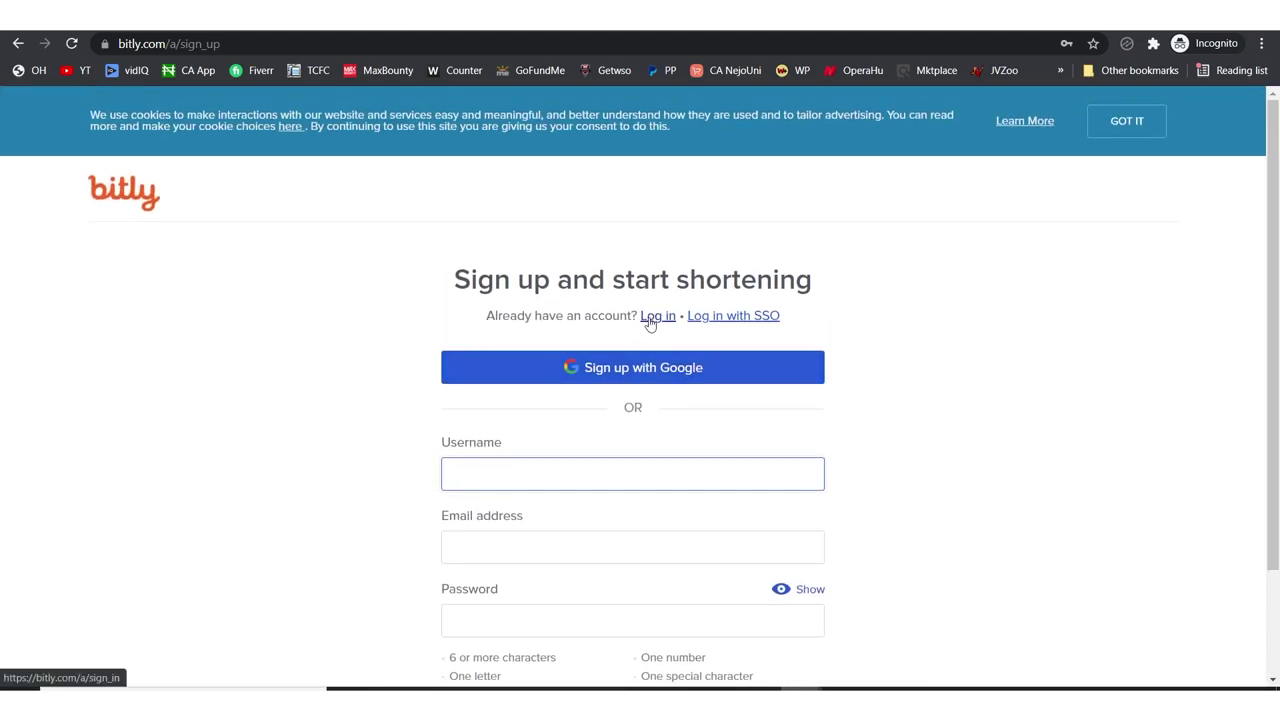
Step: Log in to the existing Bitly account and create a bit.ly short link from the copied Bluehost tracking link
left_click(652, 318)
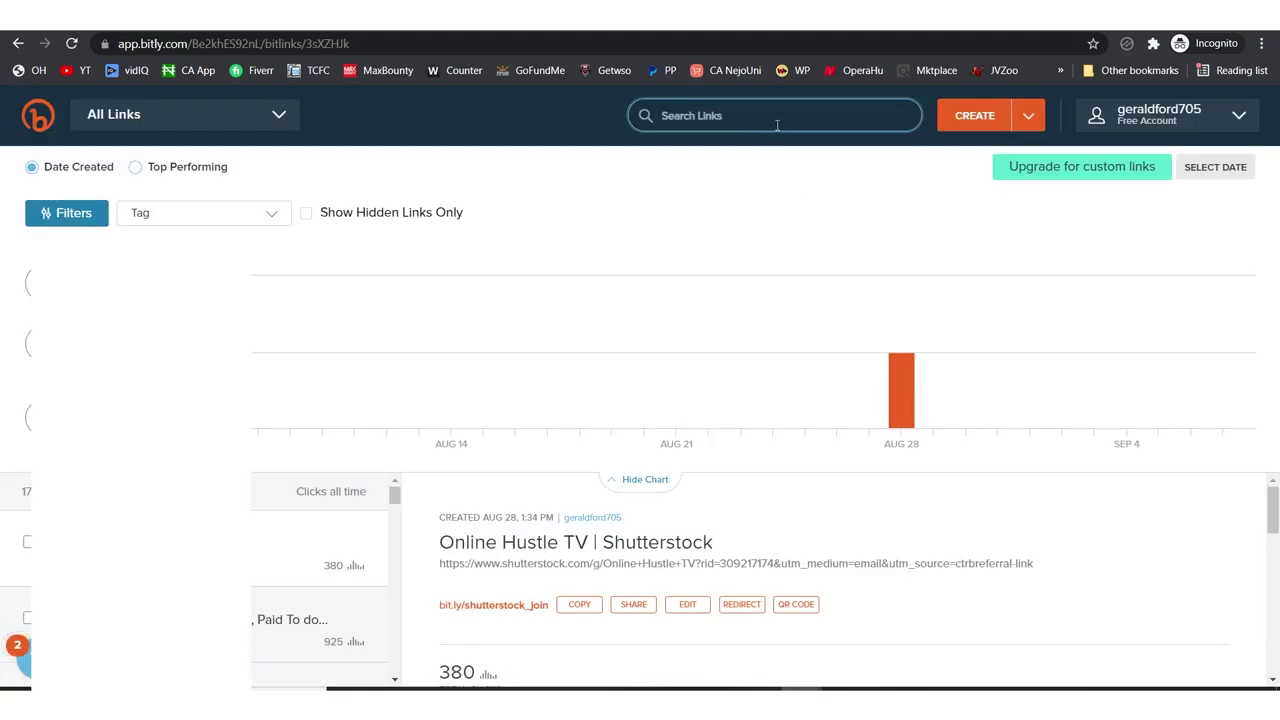
left_click(976, 116)
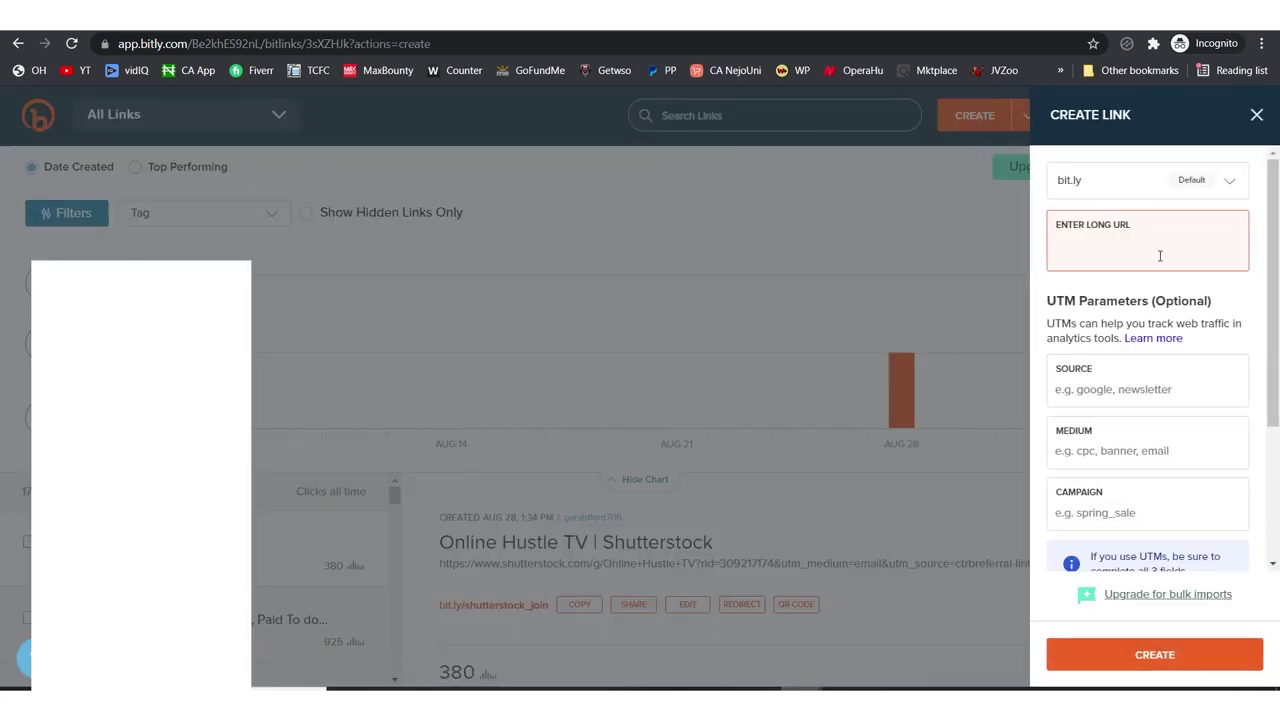
key("ctrl+v")
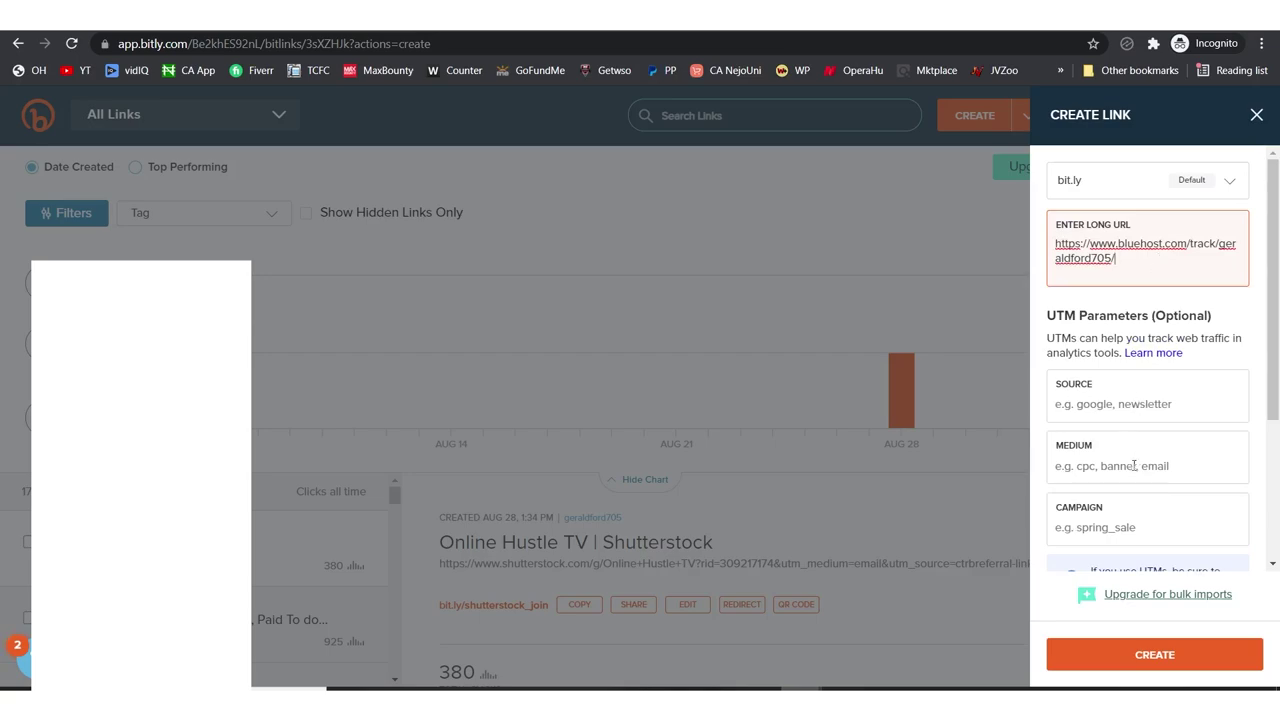
scroll(1127, 504, "down", 3)
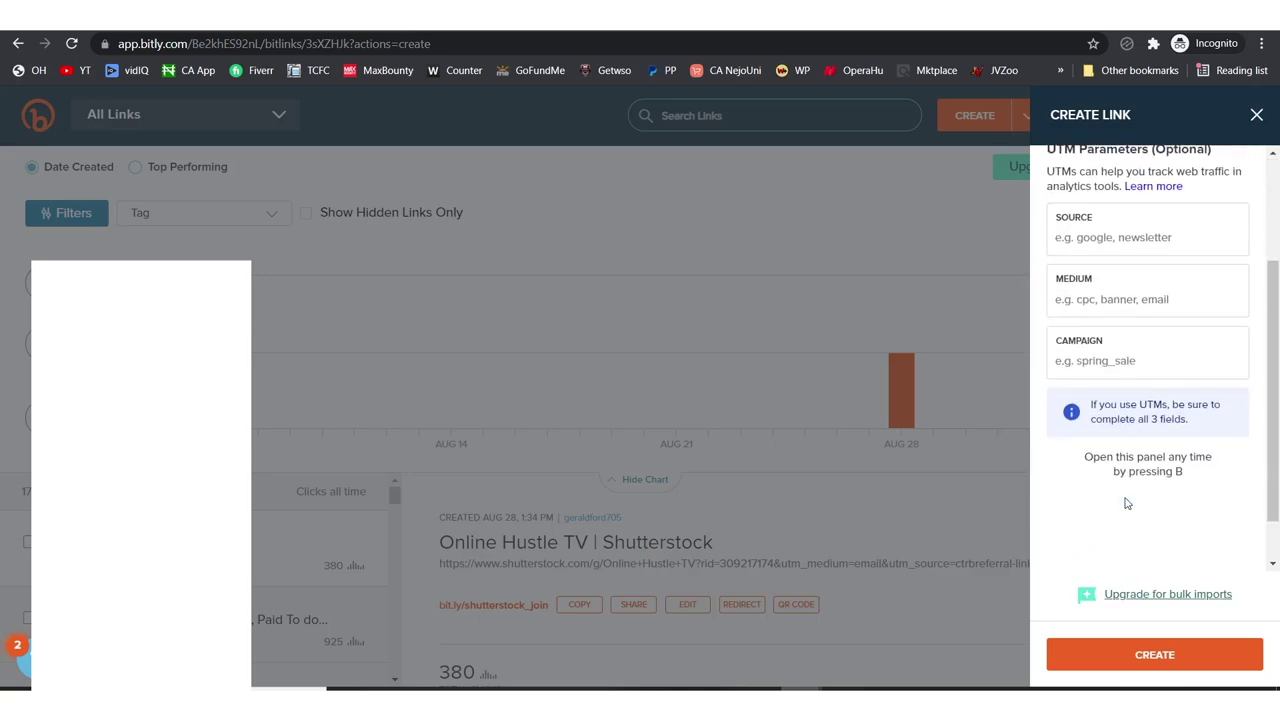
left_click(1140, 656)
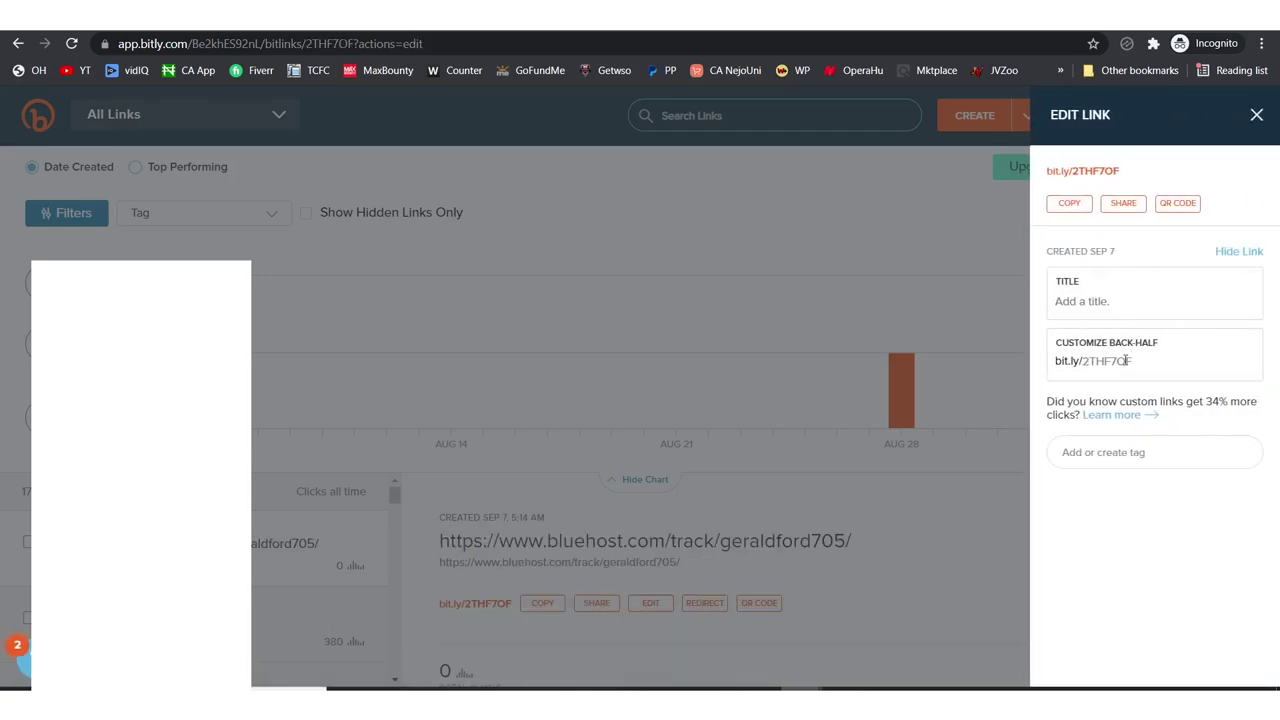
Step: Copy the new bit.ly short link and paste it below the Bluehost tracking link in the Notepad document
left_click(1078, 205)
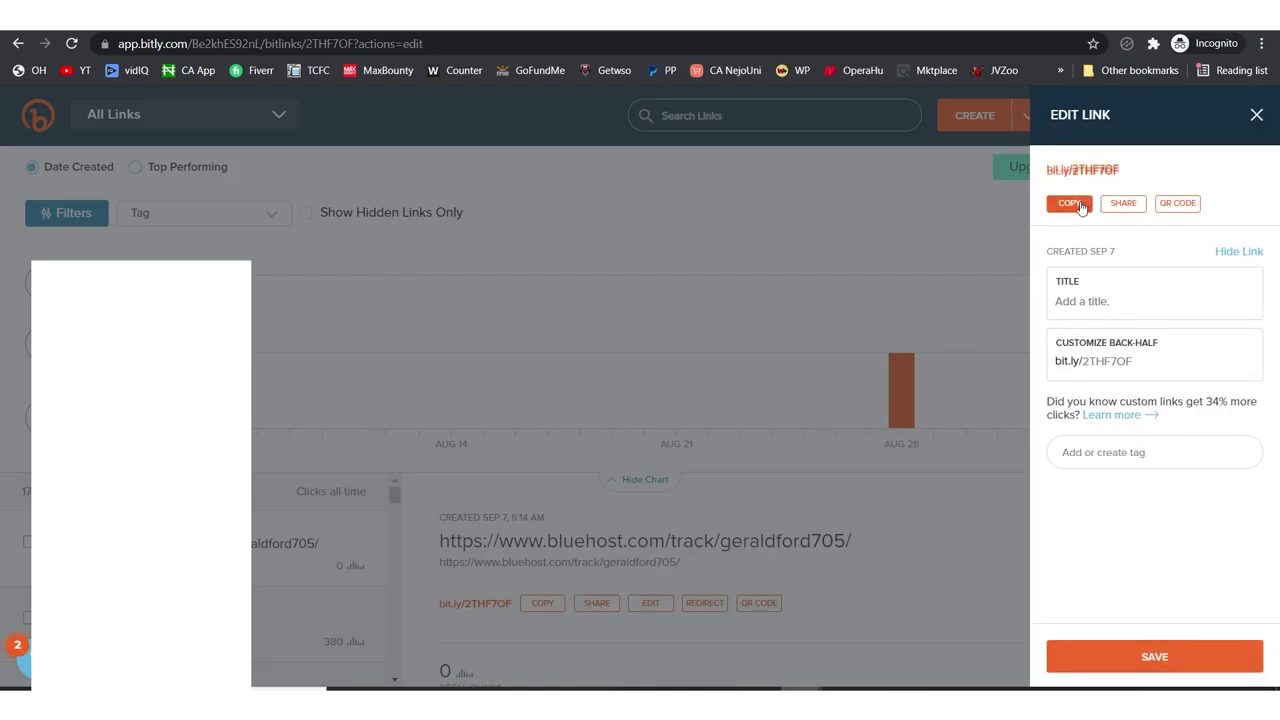
mouse_move(842, 688)
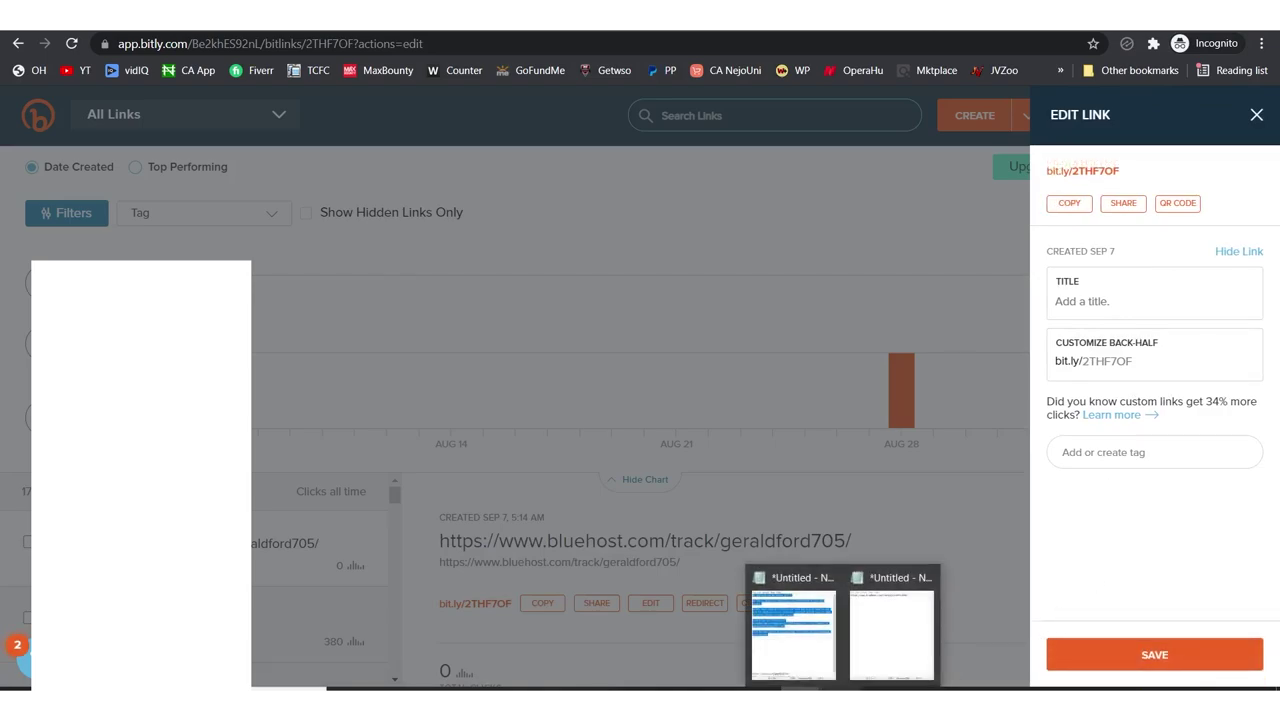
left_click(886, 622)
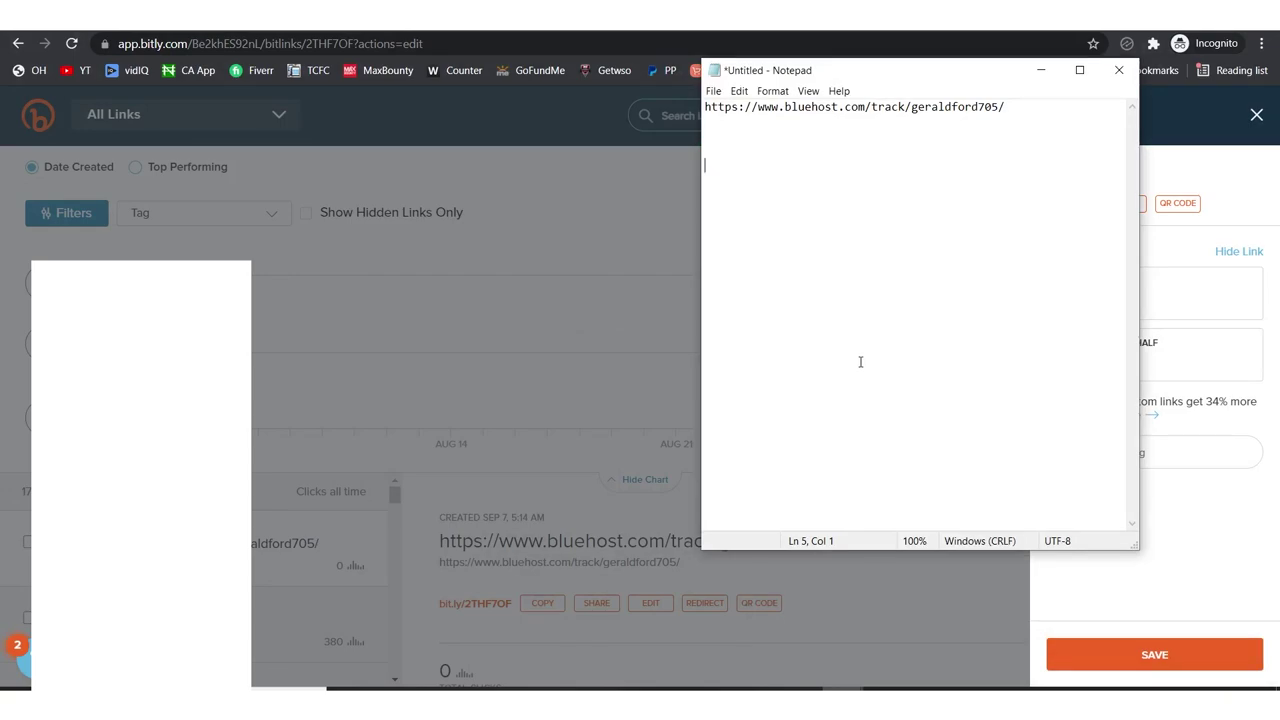
key("ctrl+v")
Step: Compare the shortened bit.ly link with the original Bluehost tracking link by highlighting each one in the note
left_click_drag(850, 167, 705, 178)
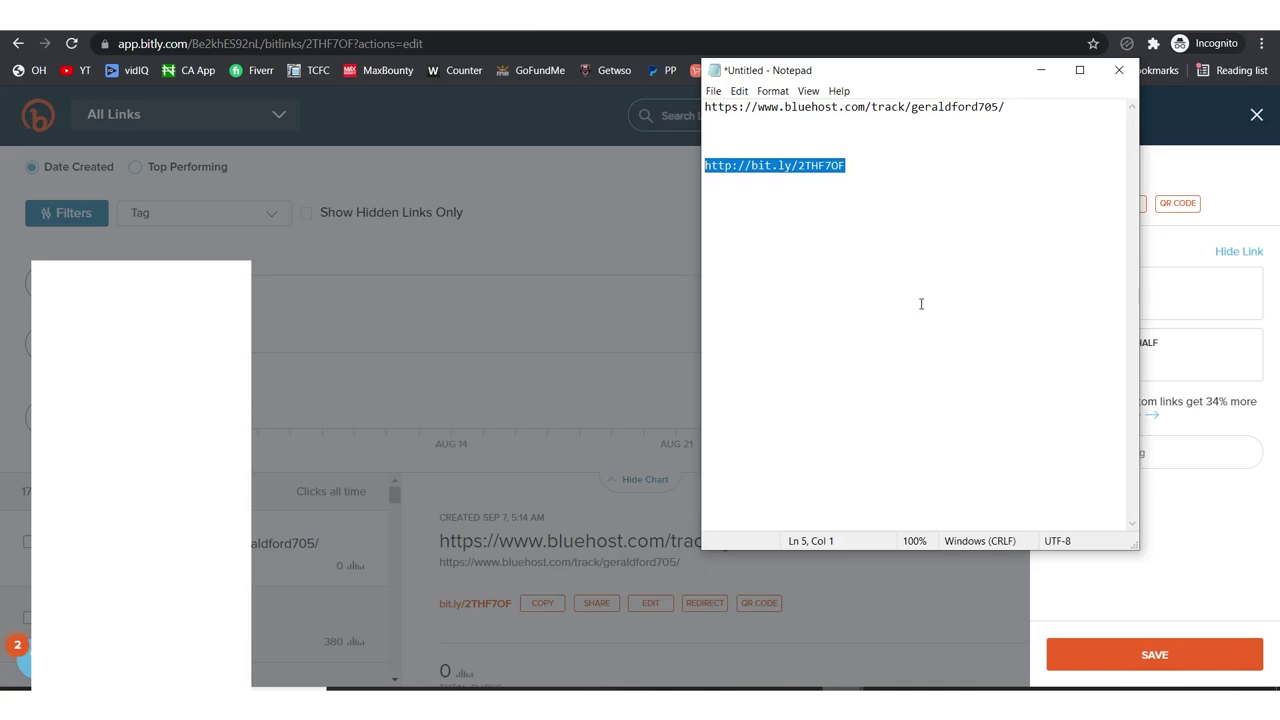
left_click_drag(718, 106, 965, 107)
left_click_drag(866, 165, 706, 162)
left_click(772, 106)
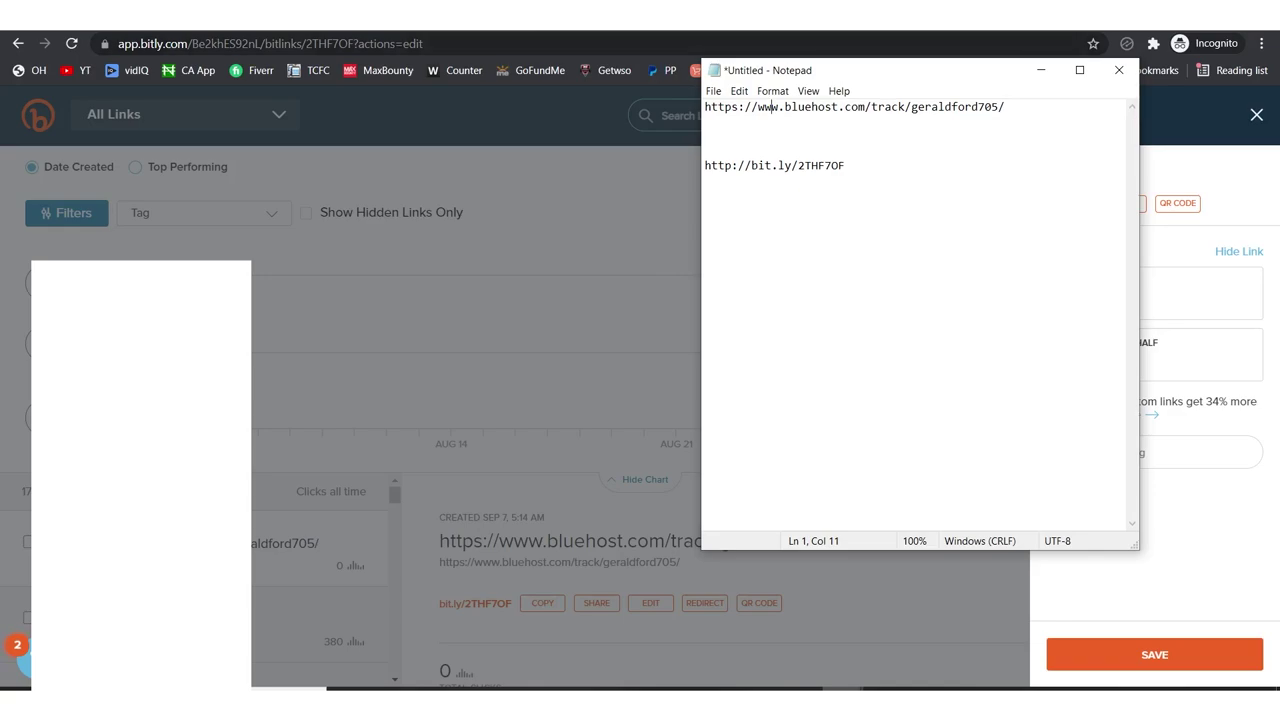
Step: Switch back to the browser, open gmail.com in a new tab, and sign in to the Gmail account
left_click(876, 43)
key("ctrl+t")
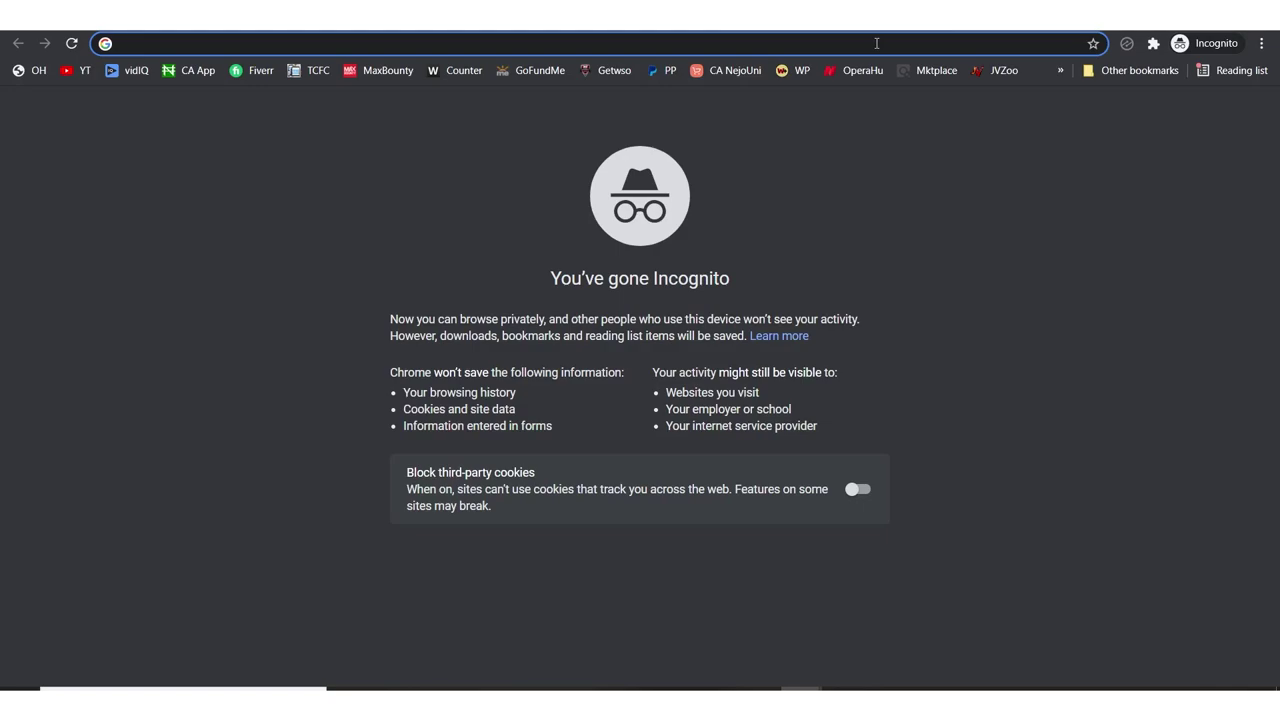
type("gm")
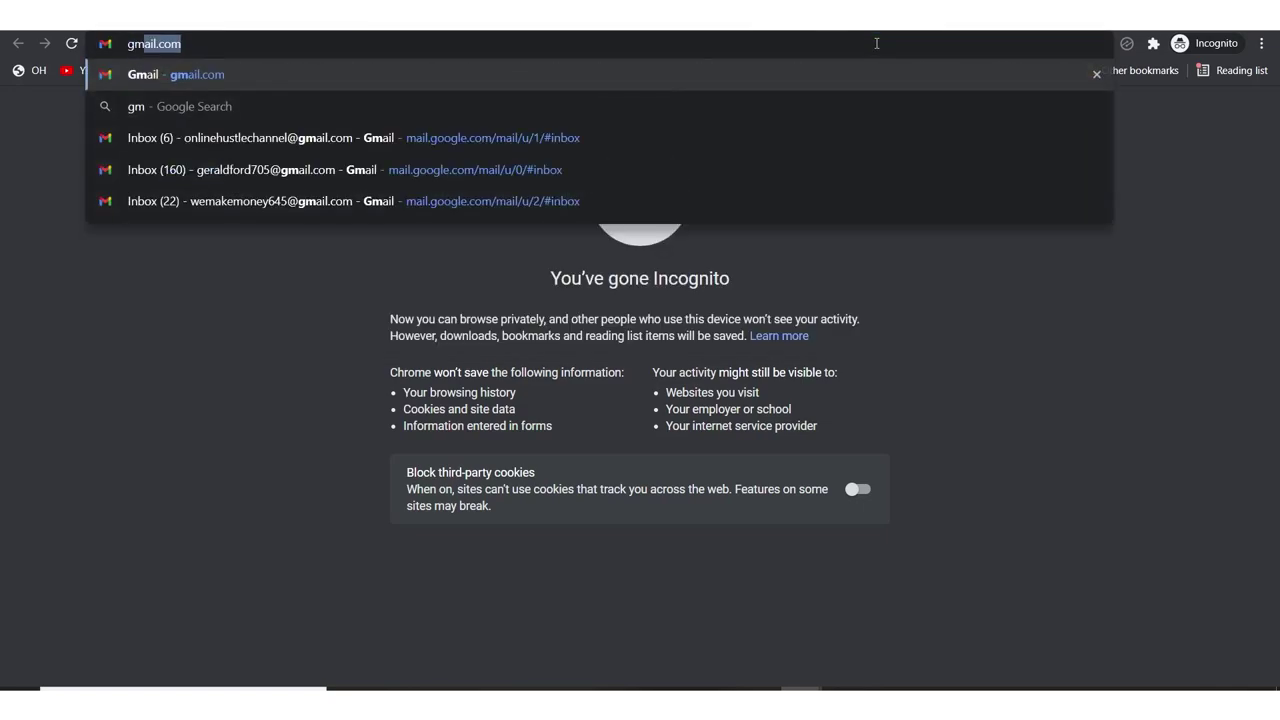
type("ail.com")
key("Return")
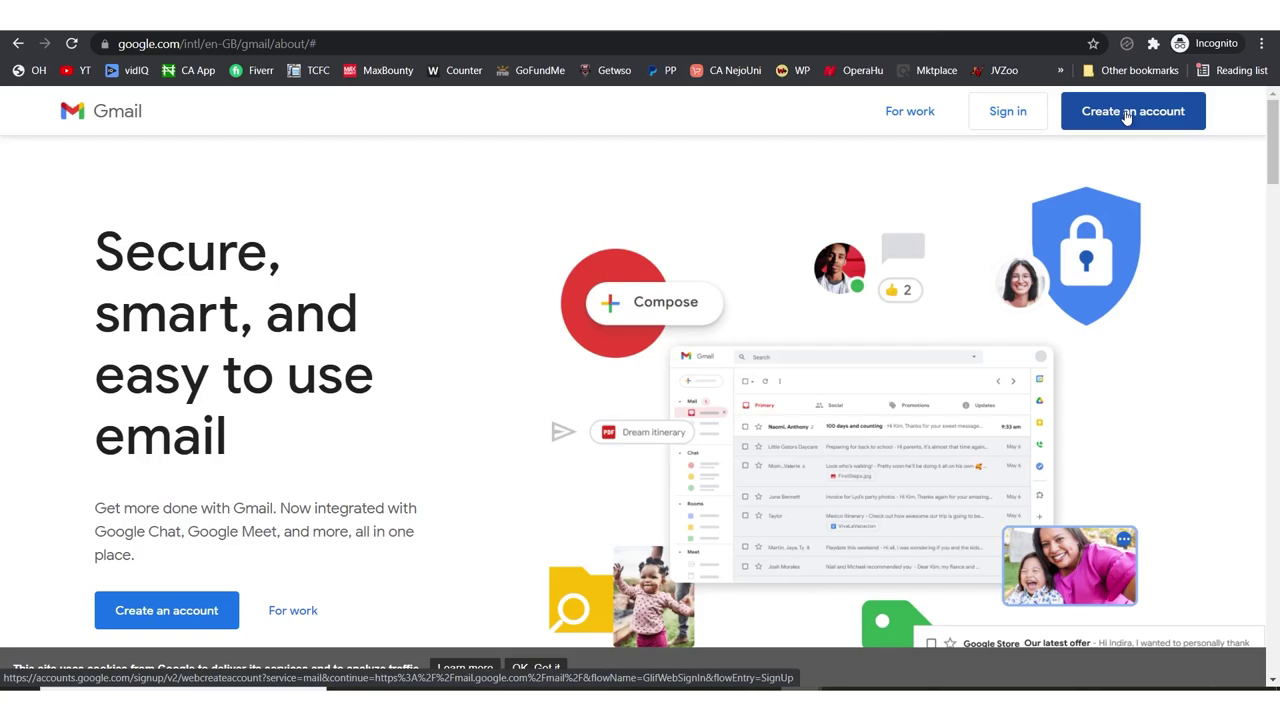
left_click(1012, 118)
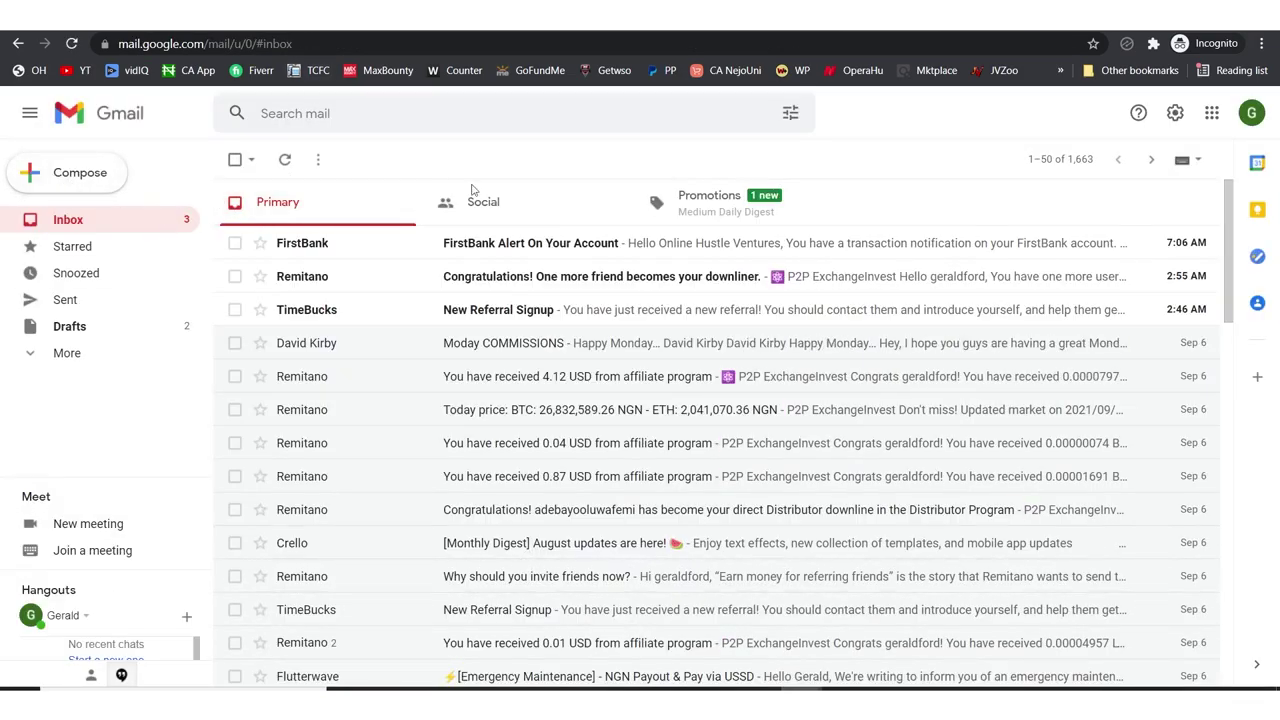
Step: Open the full Gmail settings and create a new signature named "signature" in the Signature section
left_click(1175, 114)
left_click(1125, 200)
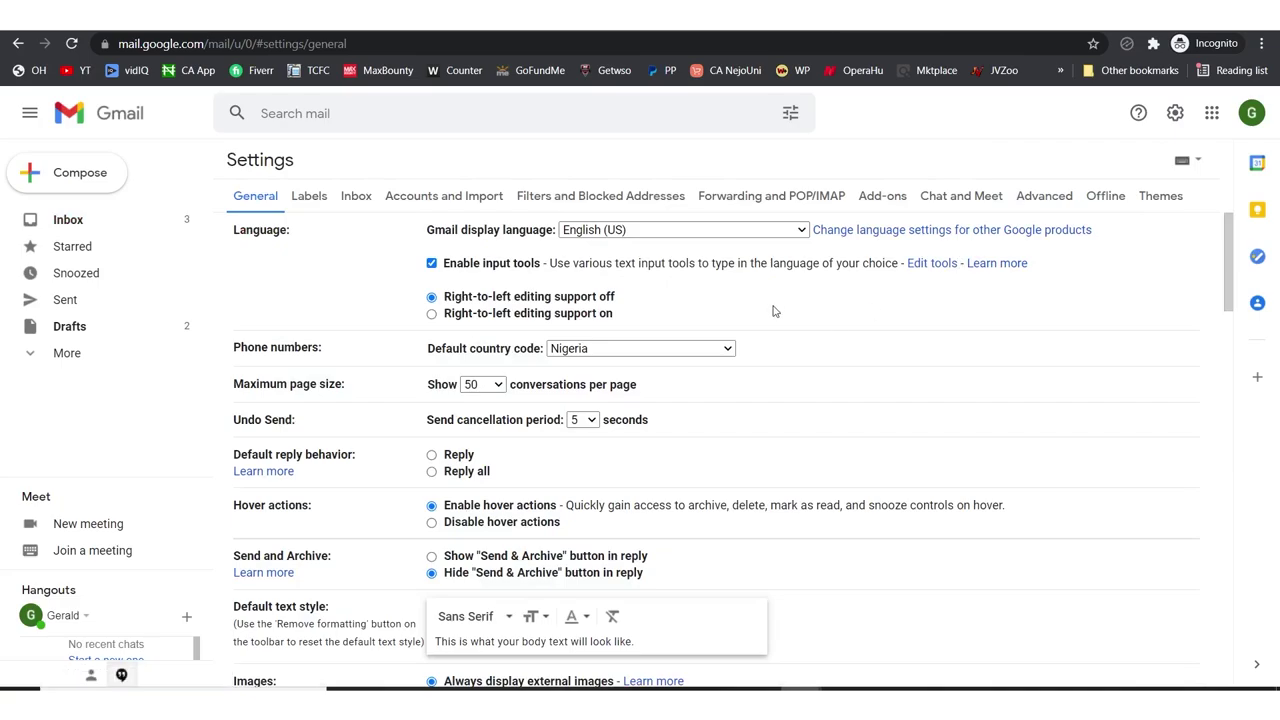
scroll(745, 298, "down", 7)
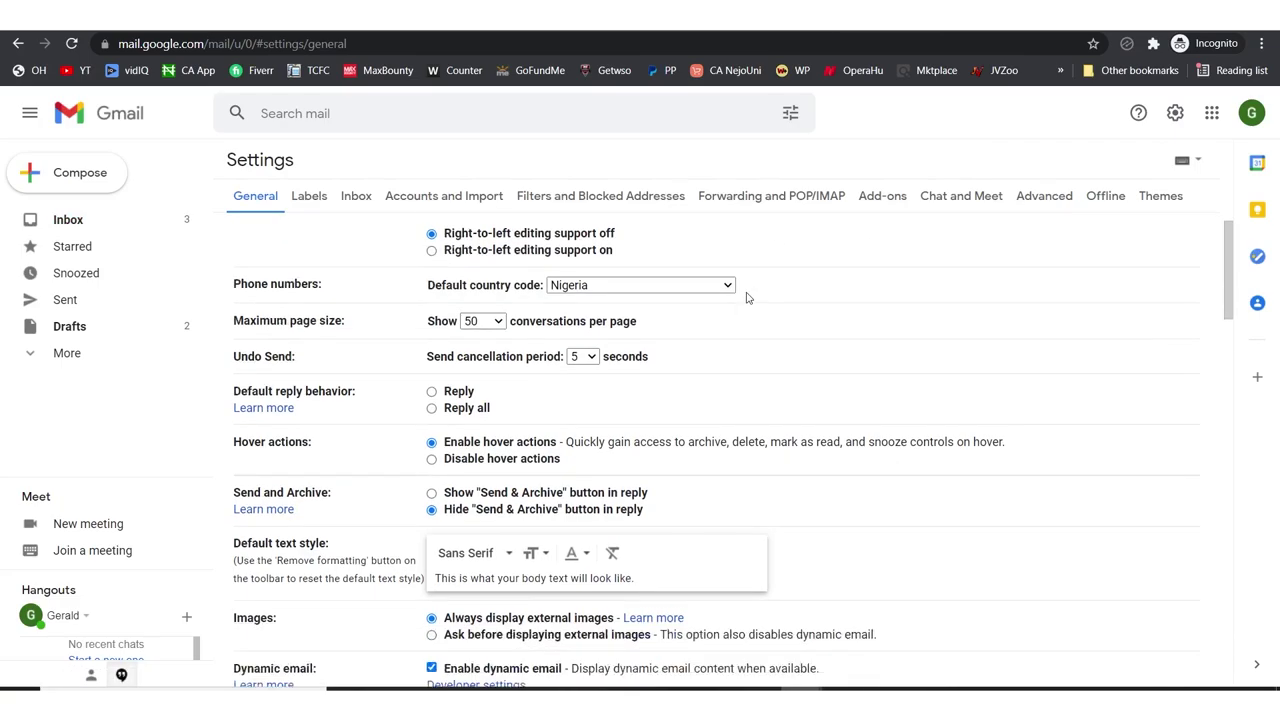
scroll(745, 298, "down", 12)
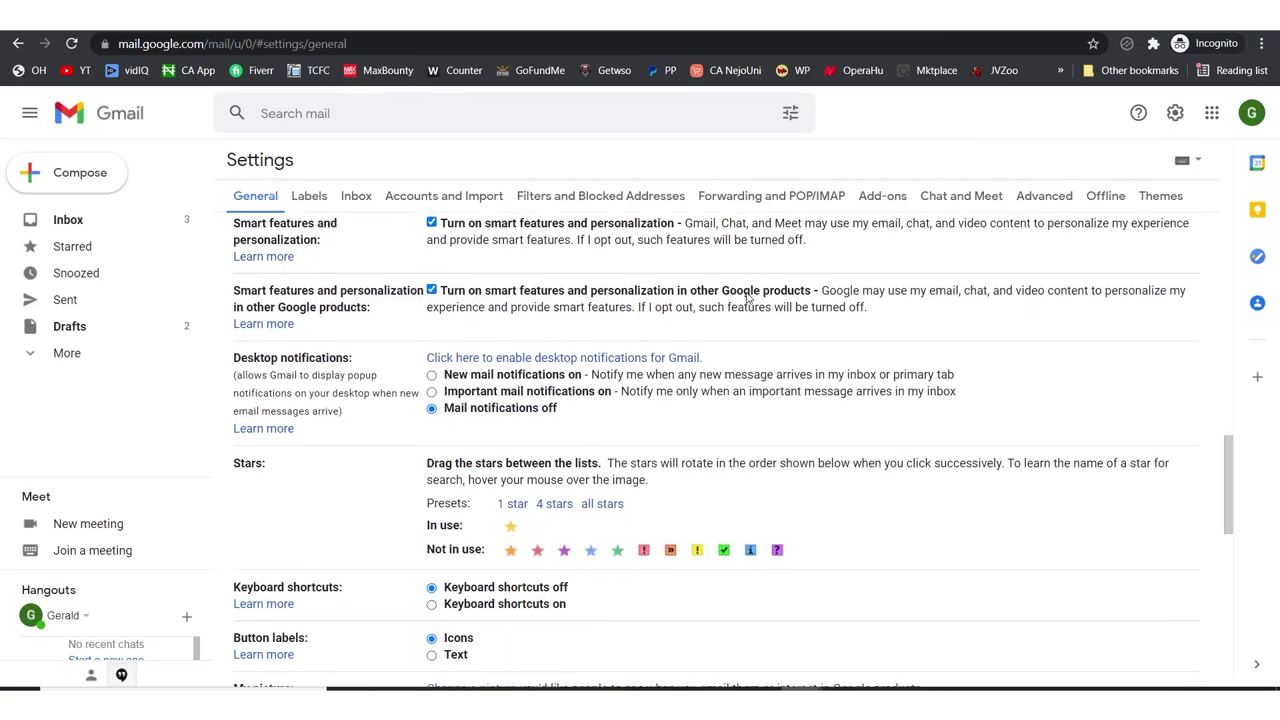
scroll(745, 298, "down", 5)
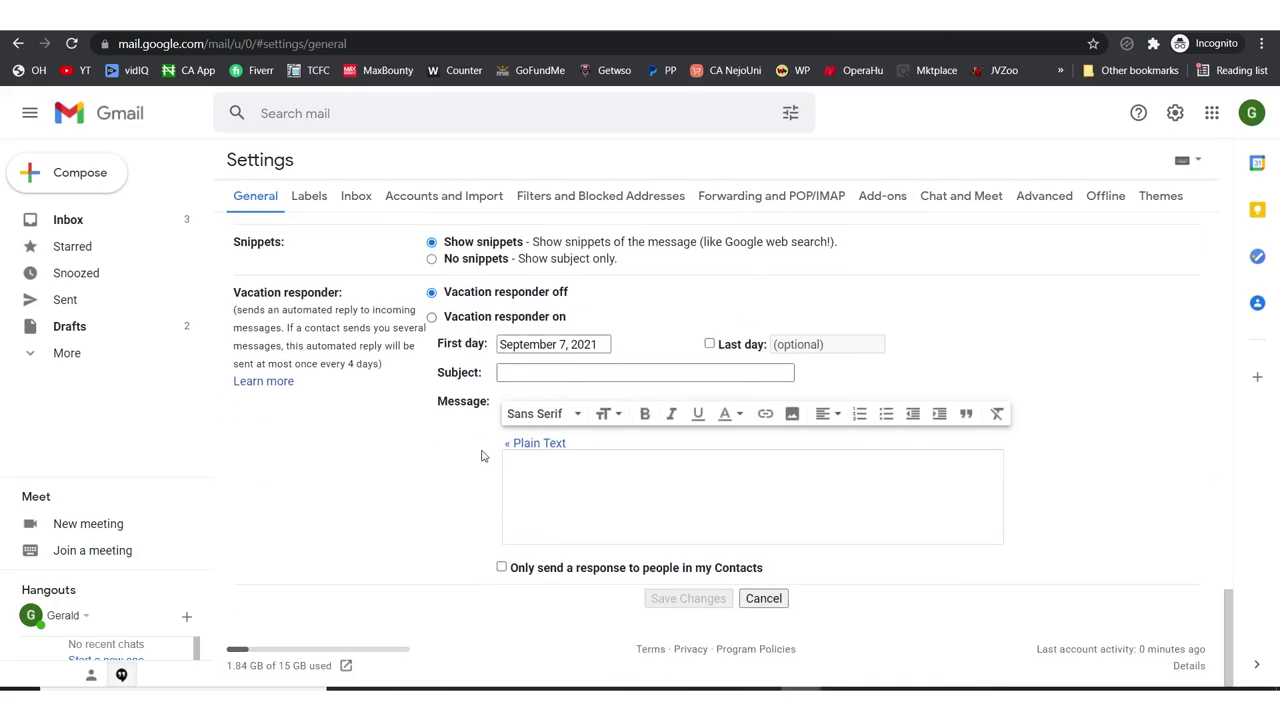
scroll(485, 455, "up", 2)
scroll(355, 415, "up", 2)
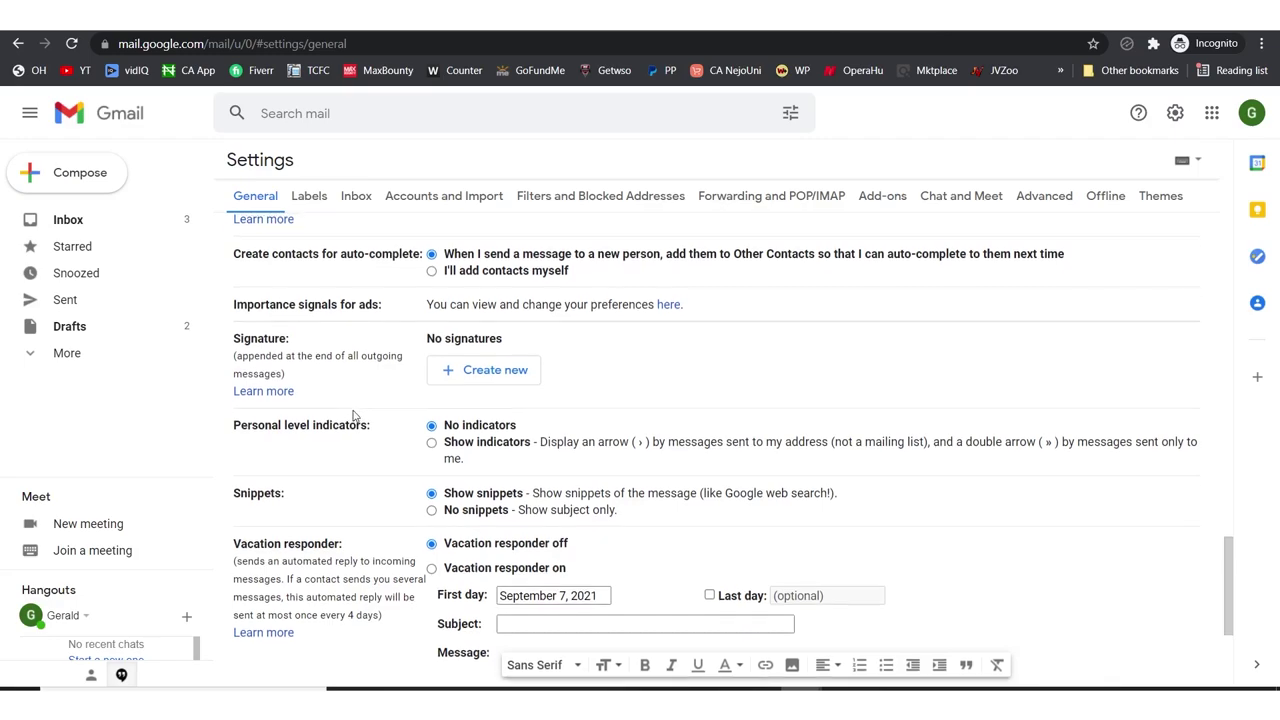
scroll(353, 415, "up", 2)
scroll(310, 428, "down", 3)
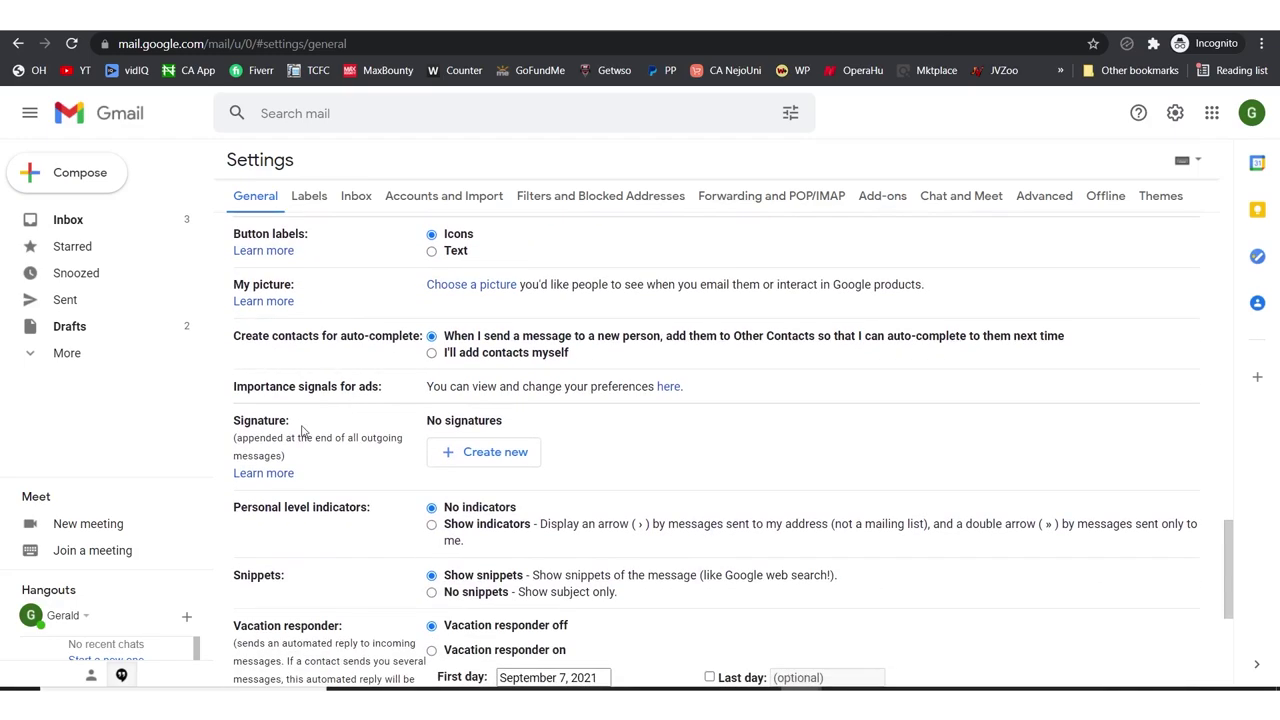
left_click(466, 458)
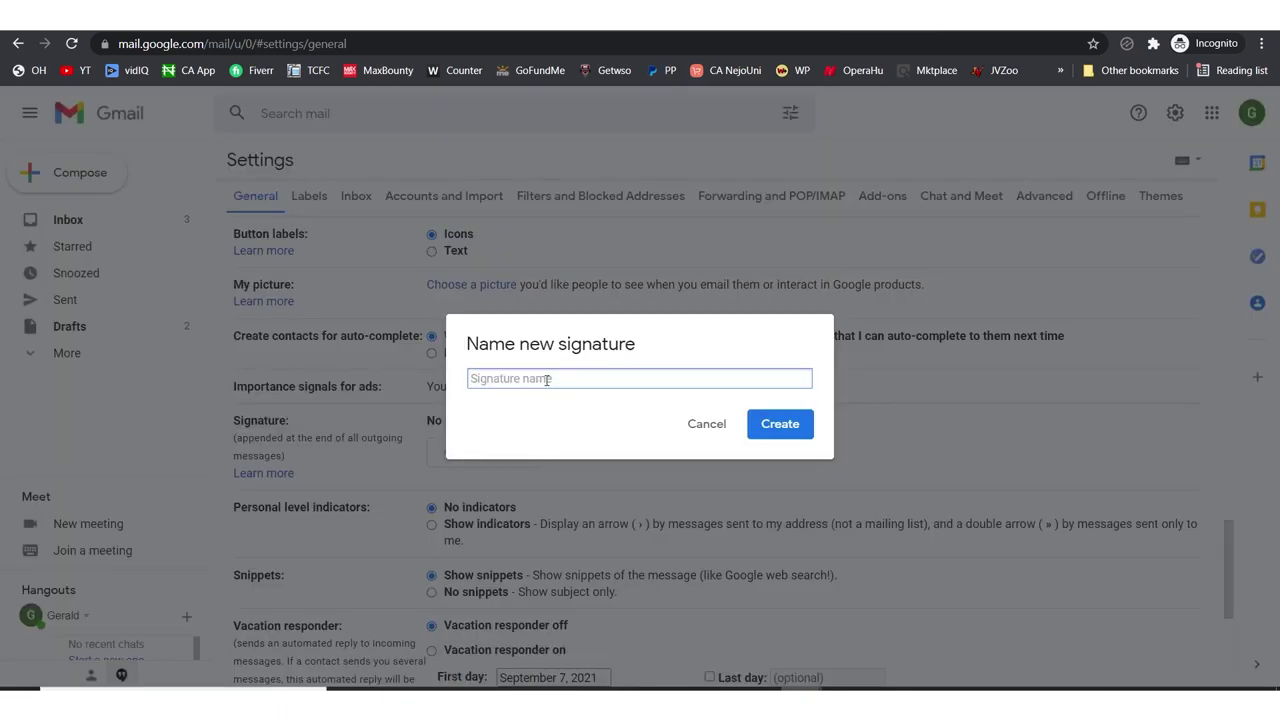
type("signature")
left_click(778, 424)
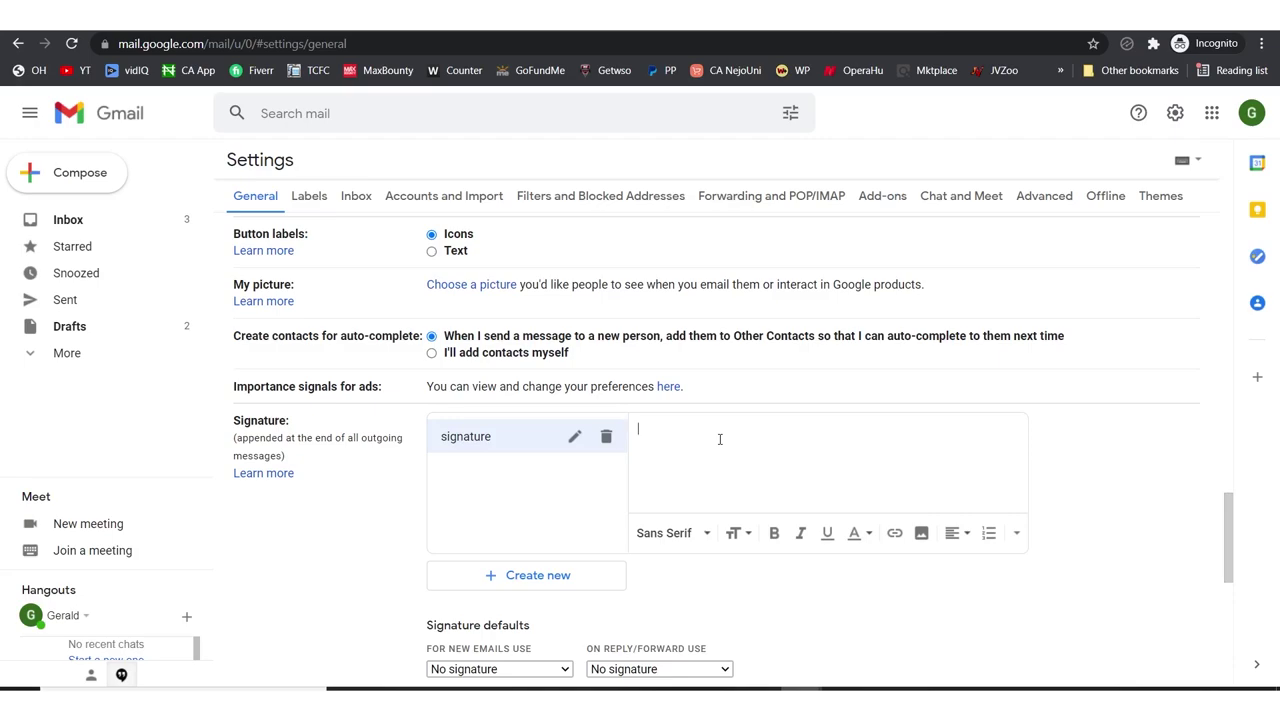
Step: Enter "Best Regards," and the sender's full name on separate lines in the signature, followed by a blank line
type("Best Regards,")
key("Return")
type("Gerald Umeh")
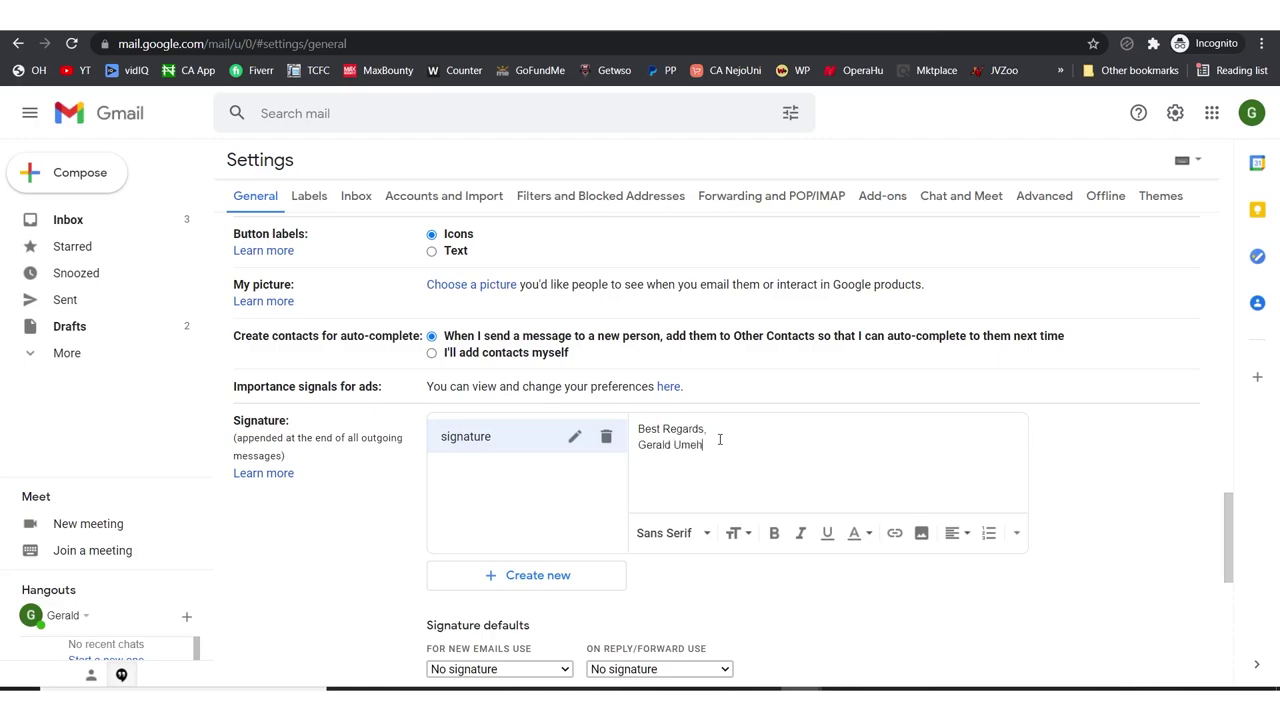
key("Return")
key("Return")
type("Kindly grab the best ")
type("web hosting ")
type("plan")
Step: Make "You May want to try the best web hosting in the world" the promotional line below the sender's name
left_click_drag(830, 477, 638, 479)
type("You May want to try the best web ")
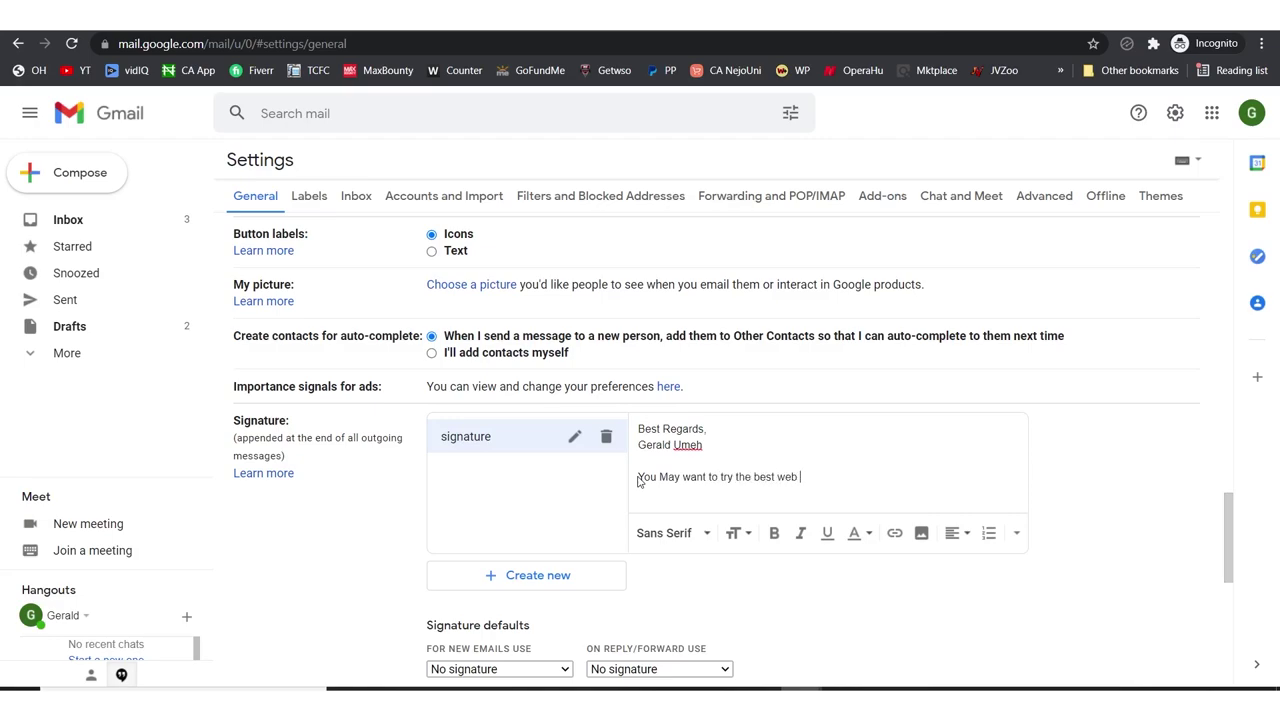
type("hosting in the world")
Step: Replace the opening words "You May want" of the promotional line with "Click here"
type("Click here")
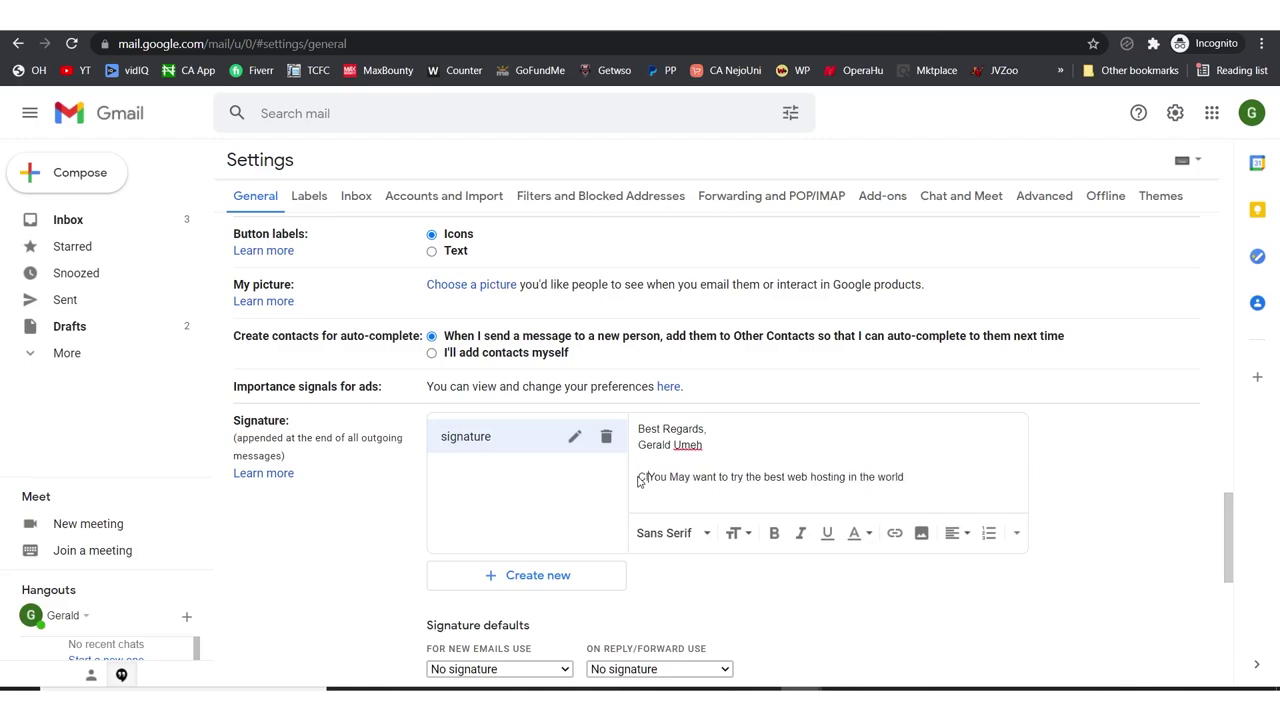
key("Delete")
key("Delete")
key("Delete")
key("Delete")
key("Delete")
key("Delete")
key("Delete")
key("Delete")
key("Delete")
key("Delete")
key("Delete")
key("Delete")
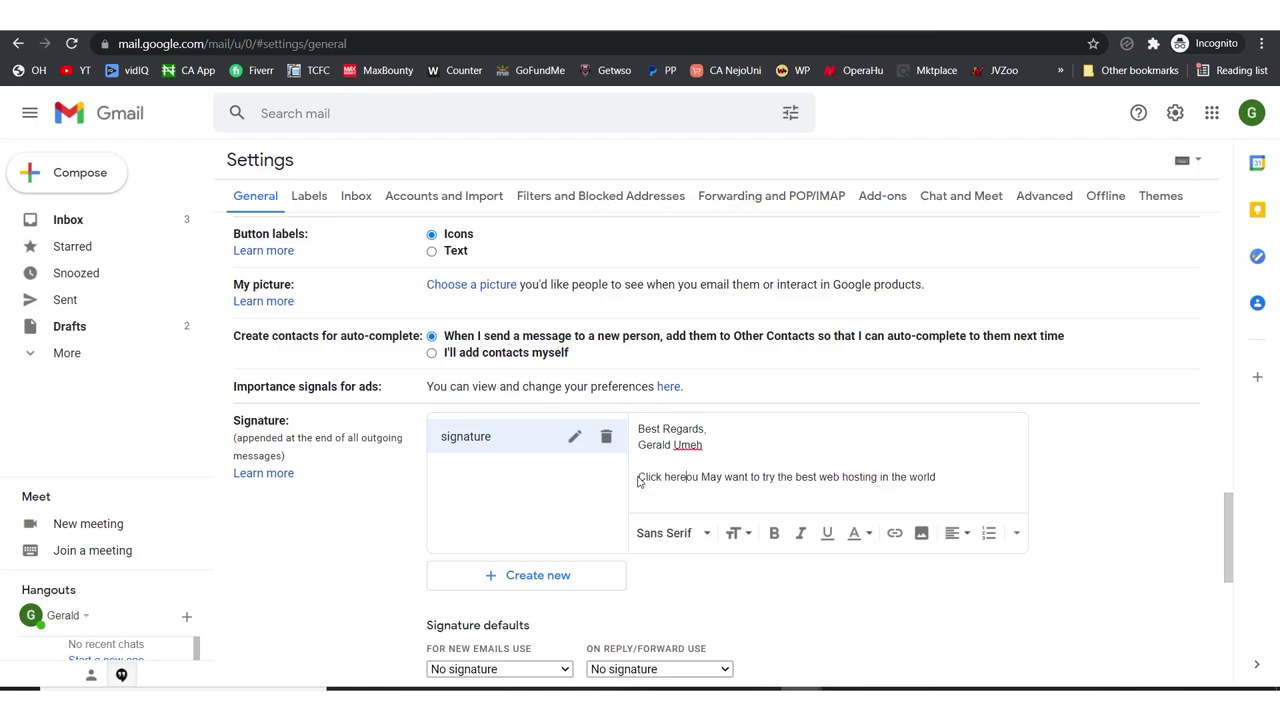
key("Delete")
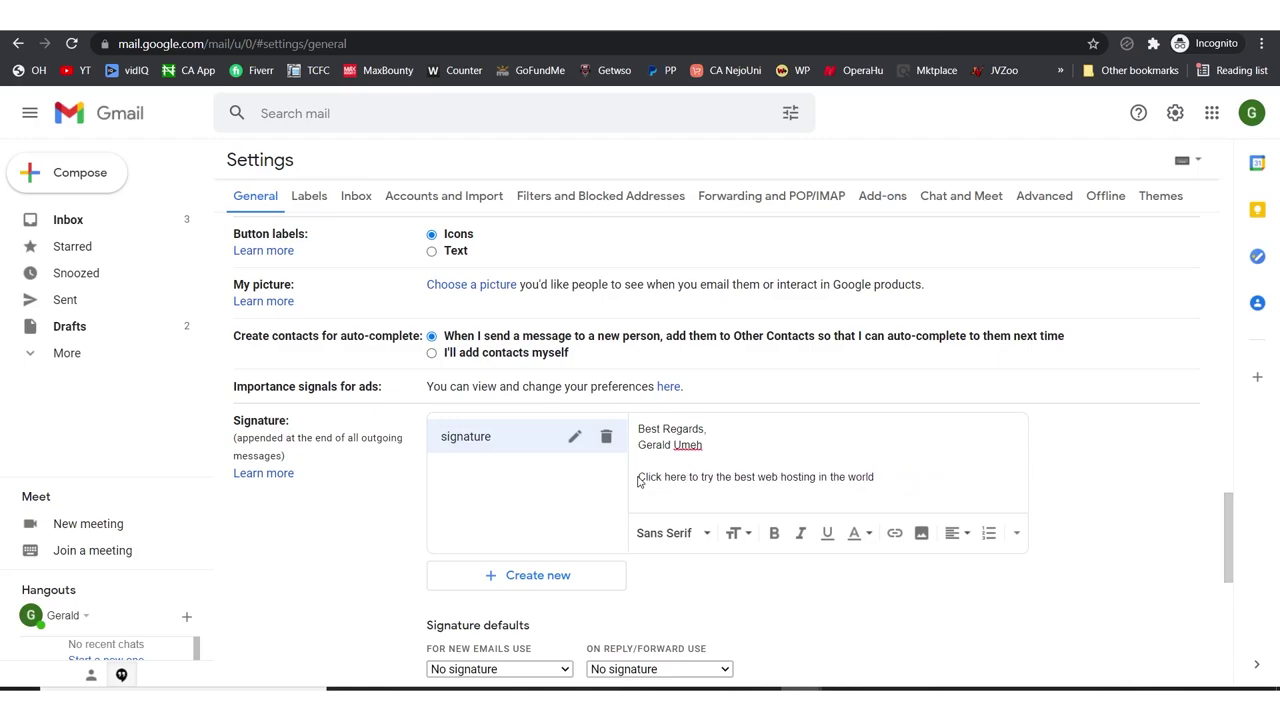
Step: Start a new line below the promotional text and copy the bit.ly short link from the Notepad document
left_click(878, 477)
key("Return")
mouse_move(845, 688)
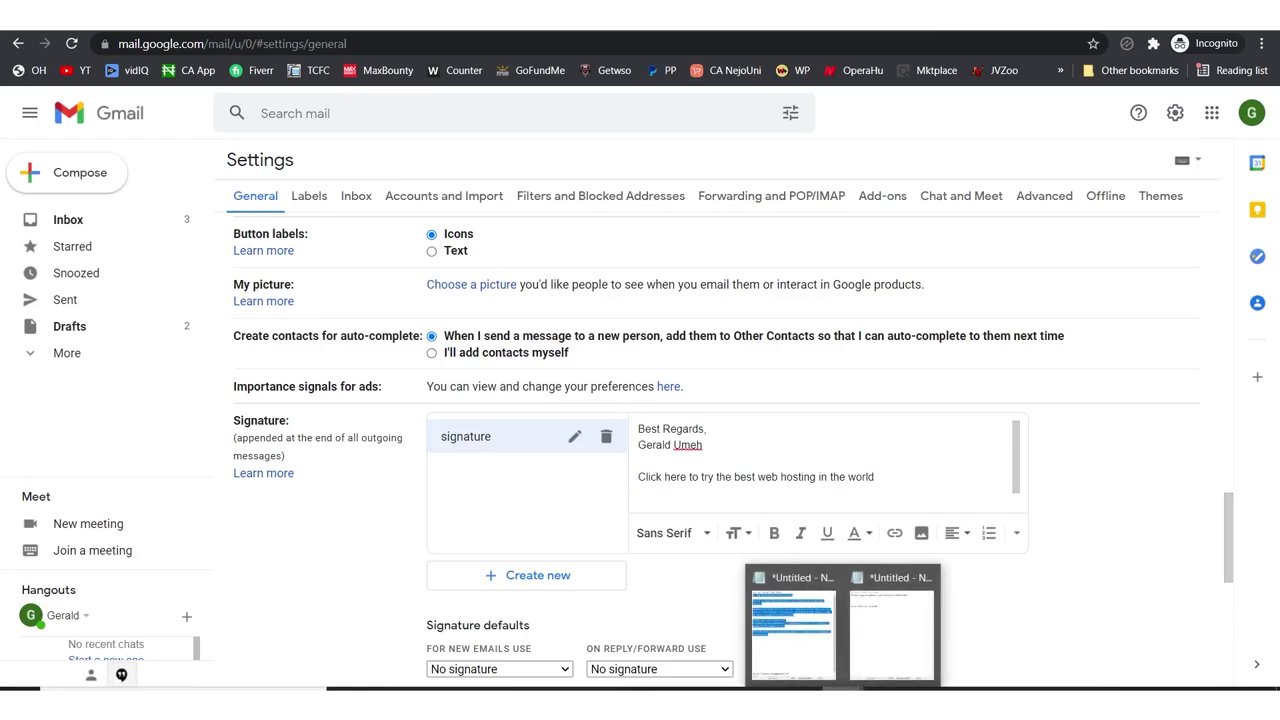
left_click(878, 658)
left_click_drag(879, 165, 696, 171)
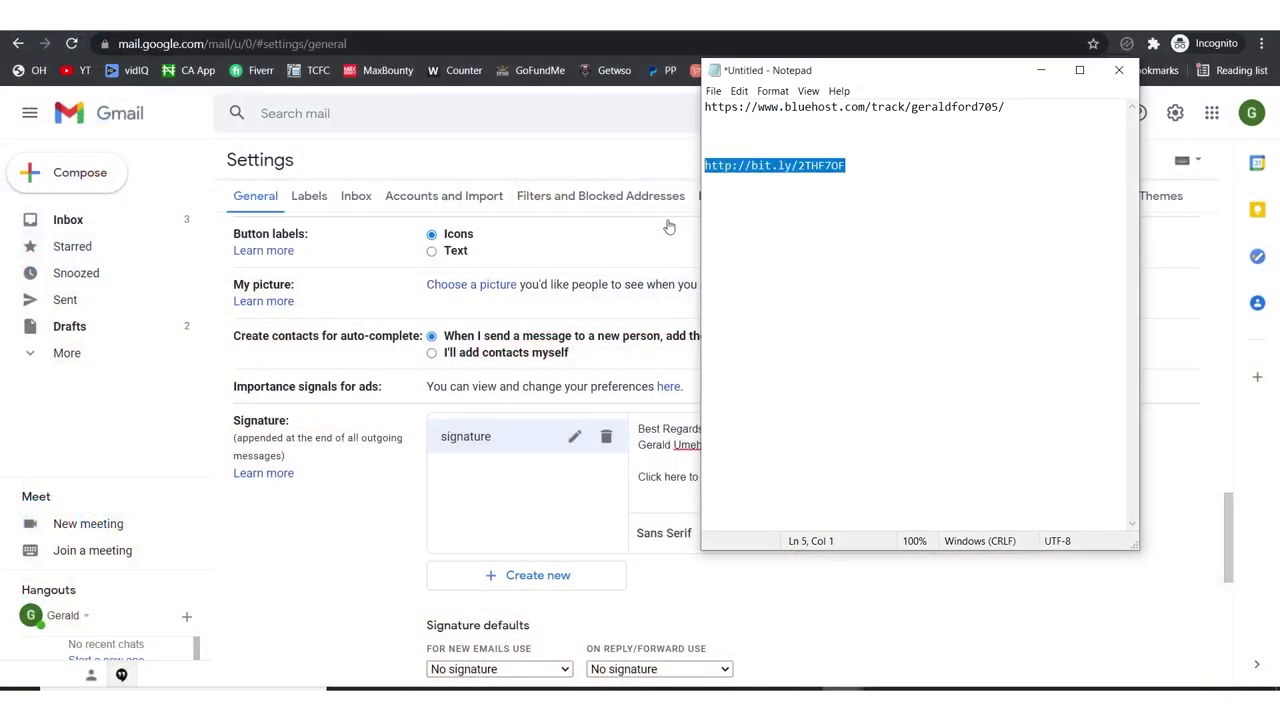
left_click(722, 578)
left_click(737, 487)
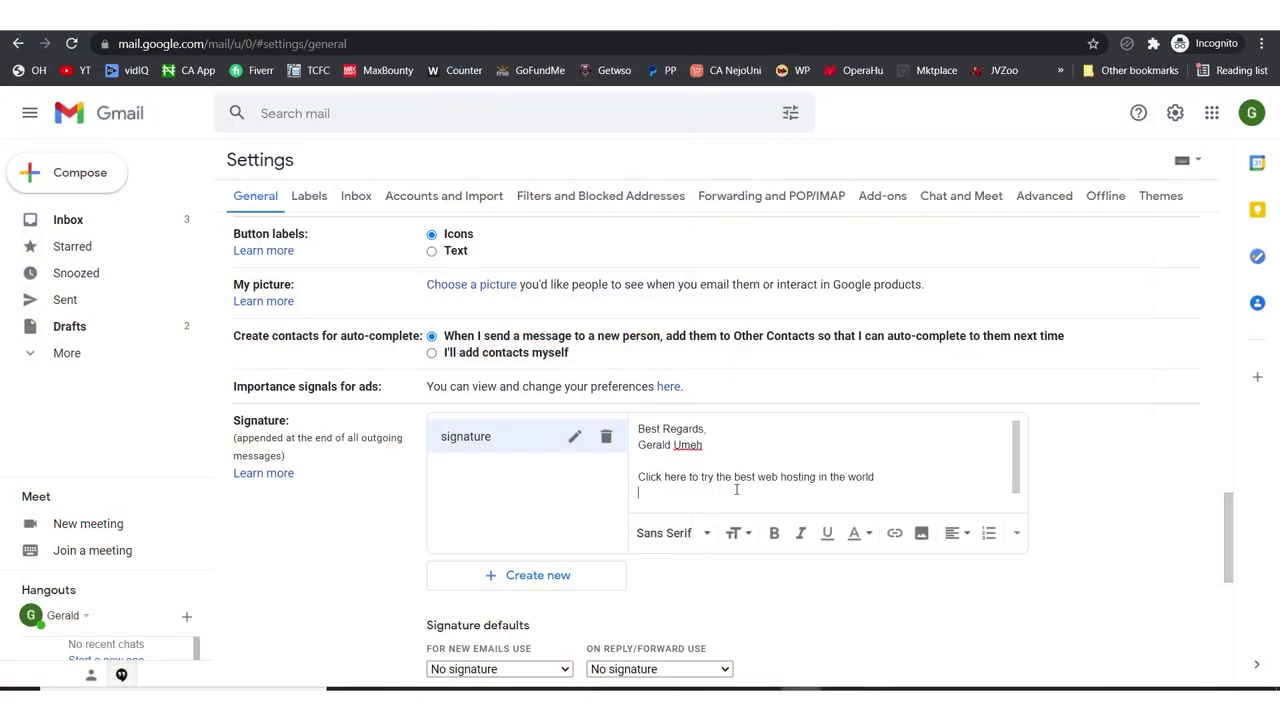
type("BLUEHOST")
left_click_drag(782, 499, 638, 493)
left_click(655, 490)
double_click(655, 481)
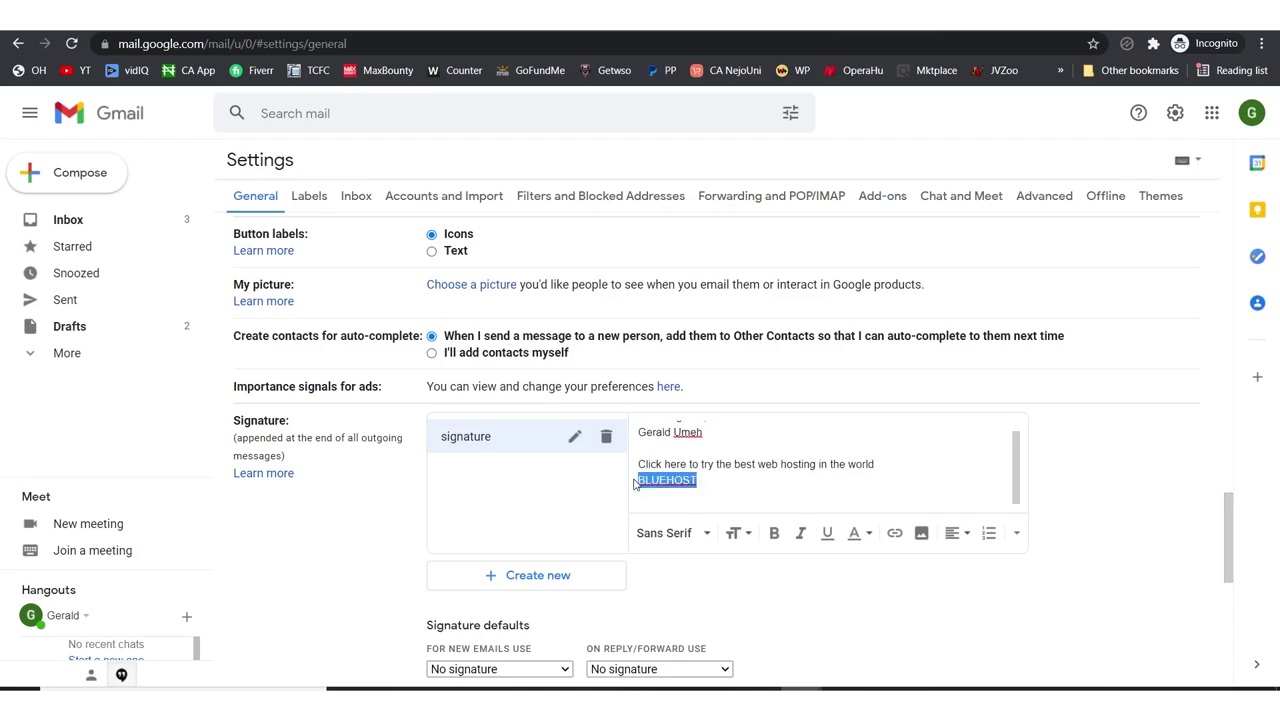
left_click(894, 533)
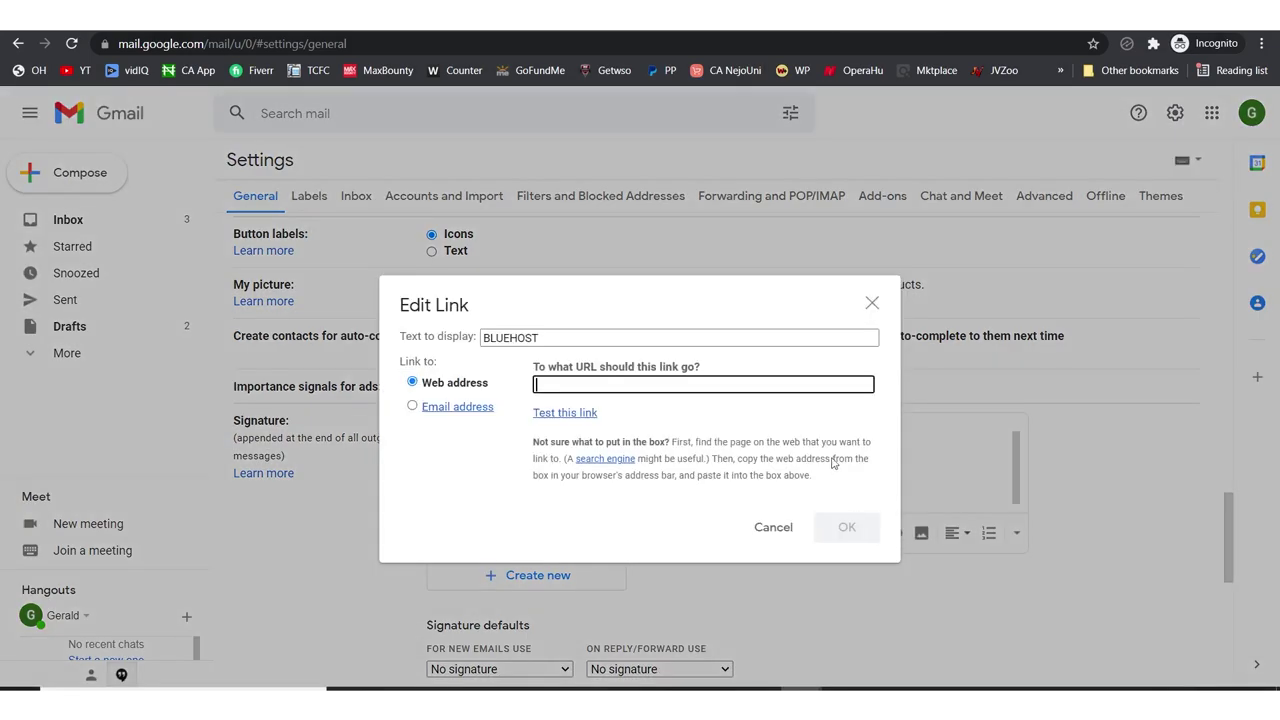
type("http://bit.ly/2THF7OP")
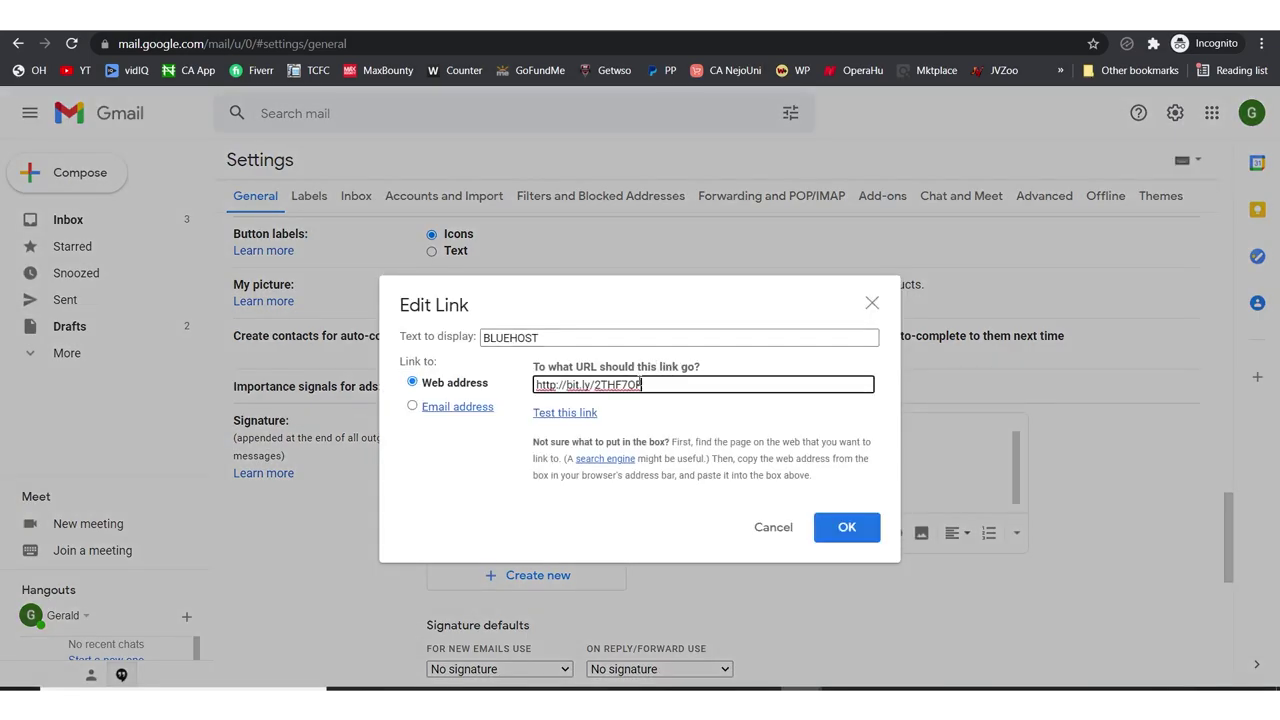
left_click(846, 527)
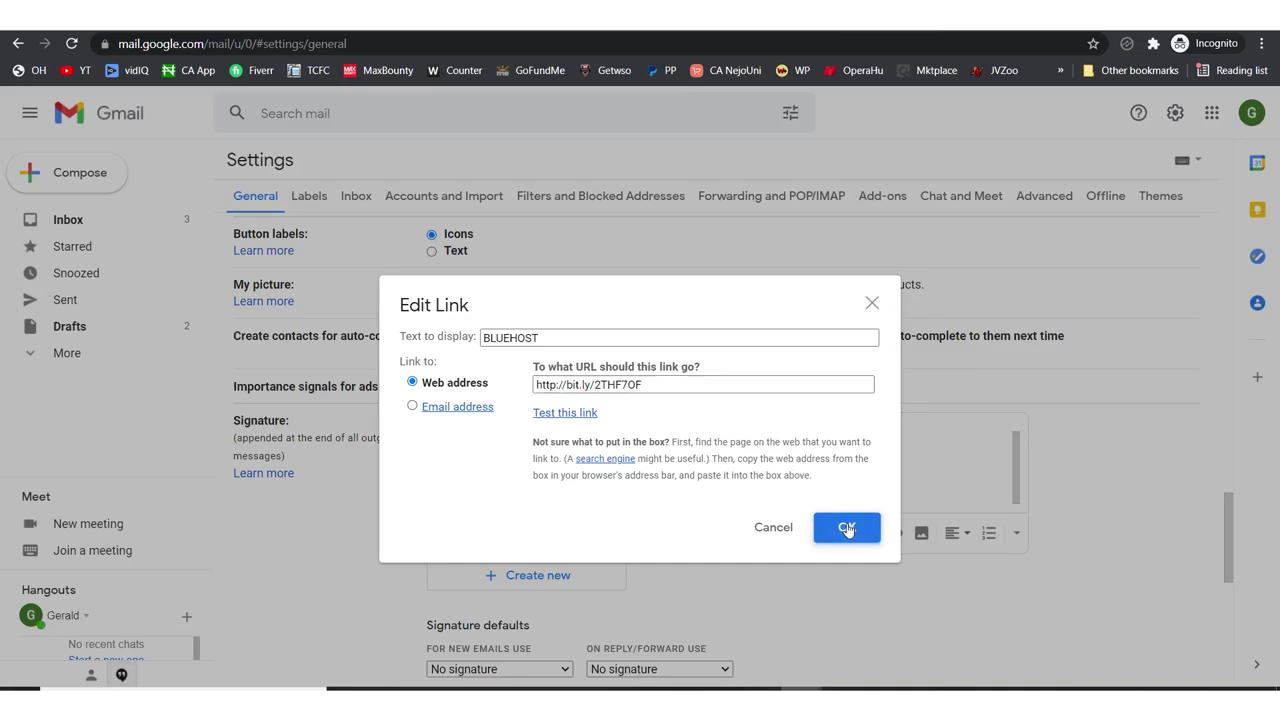
left_click(929, 466)
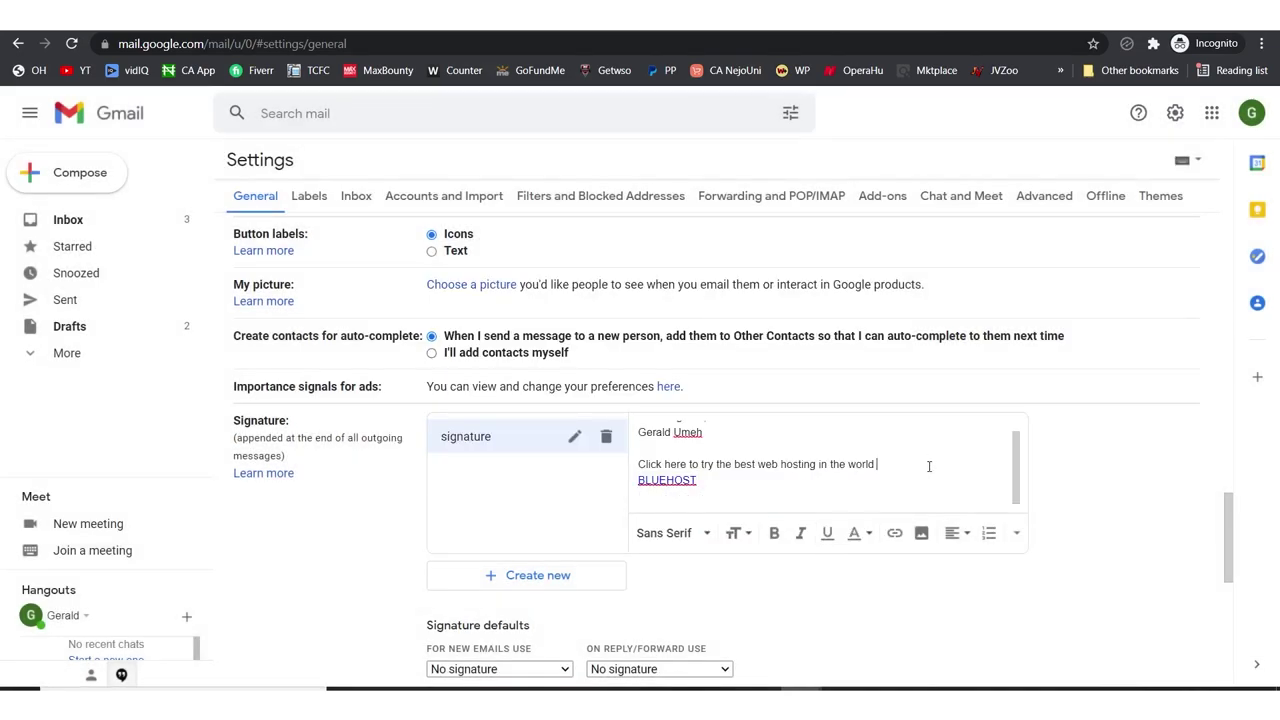
left_click(683, 481)
left_click(775, 474)
Step: Set "signature" as the default for both new emails and replies/forwards, and save the settings
scroll(667, 520, "down", 1)
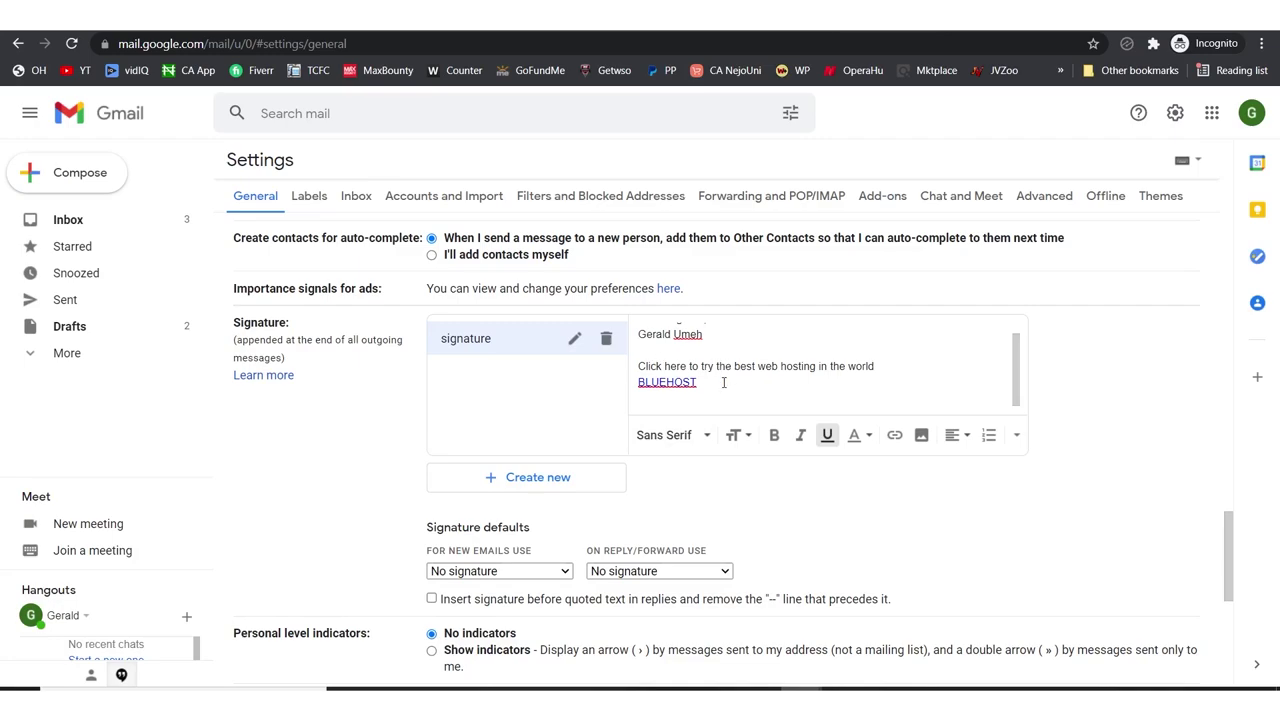
scroll(724, 382, "down", 1)
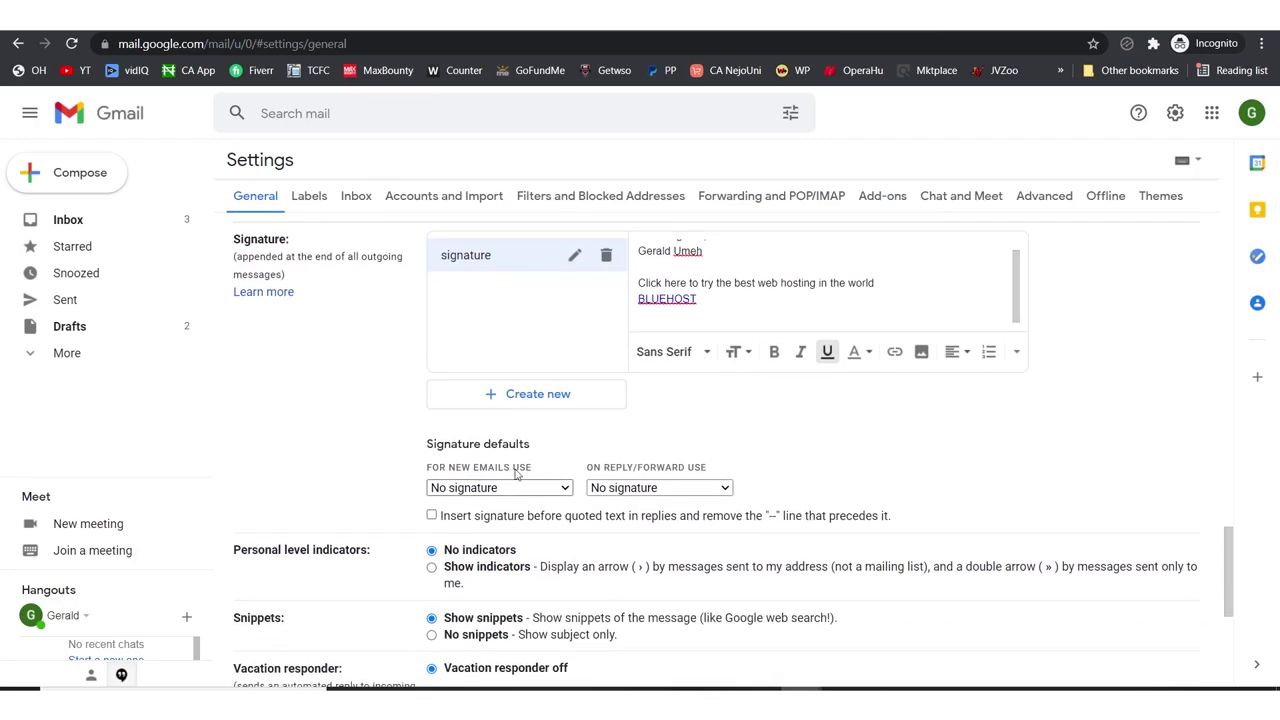
left_click(565, 488)
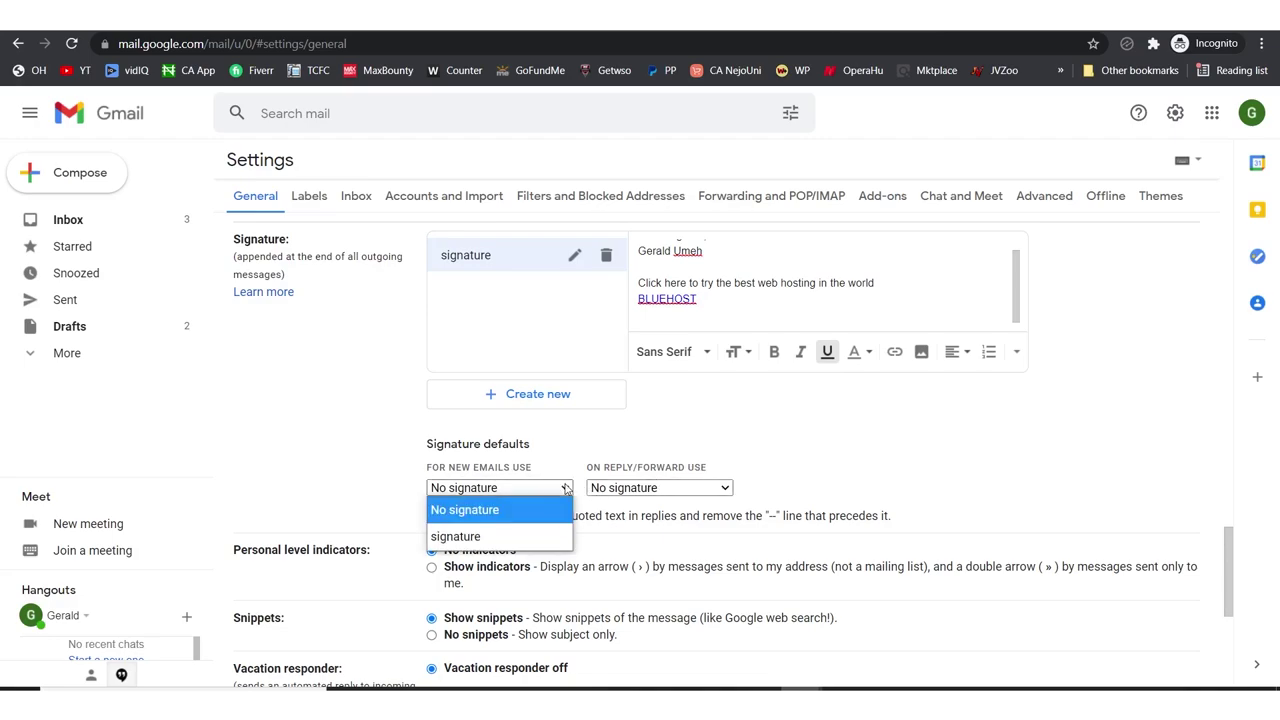
left_click(505, 538)
left_click(690, 490)
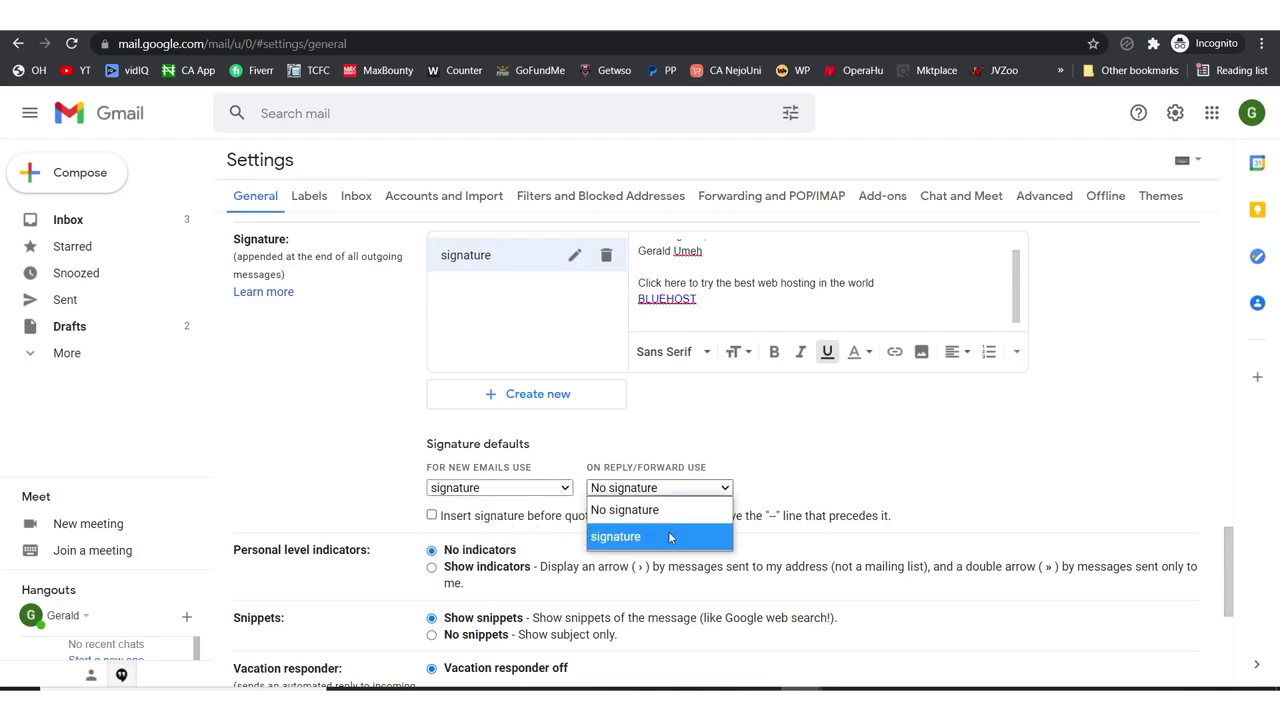
left_click(670, 538)
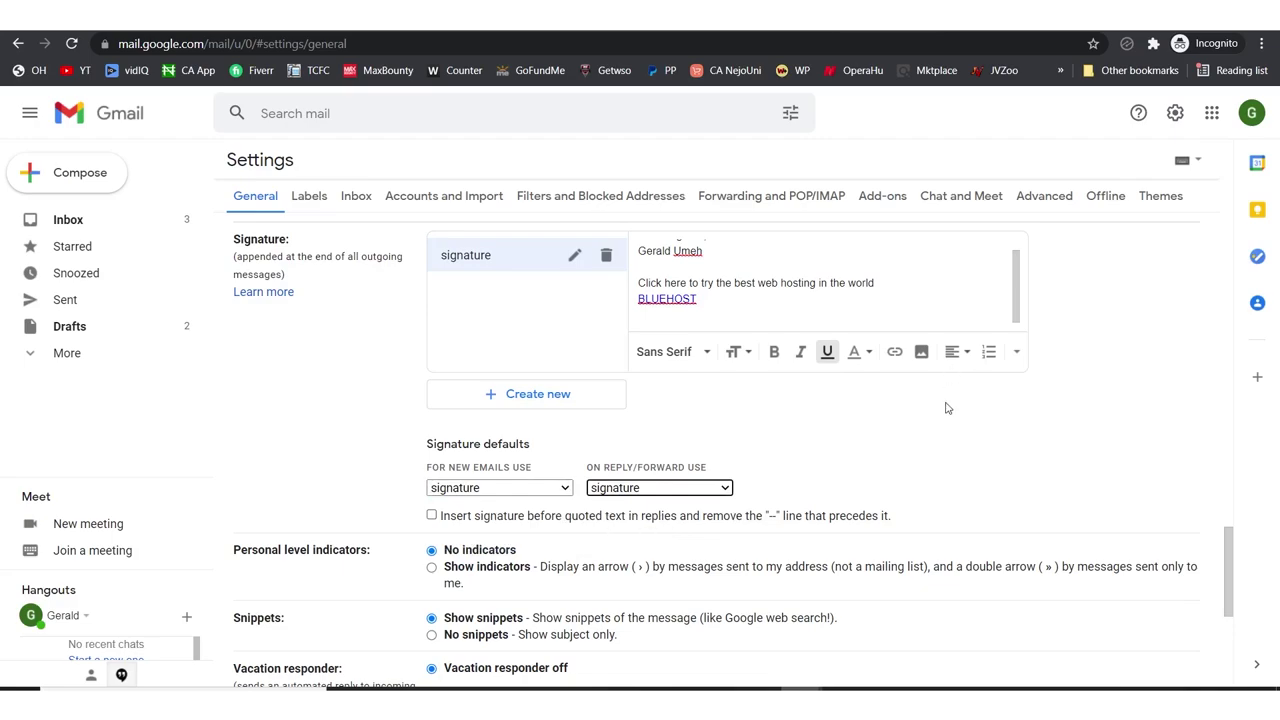
scroll(1020, 444, "down", 5)
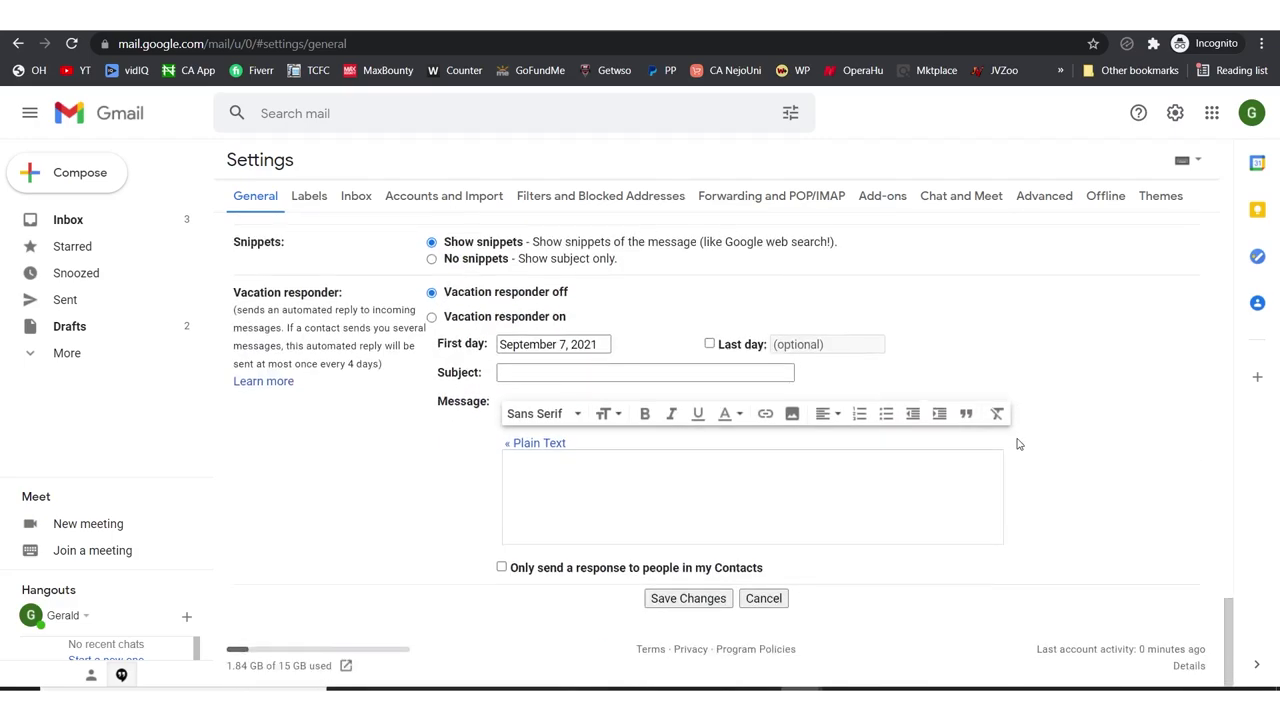
left_click(703, 600)
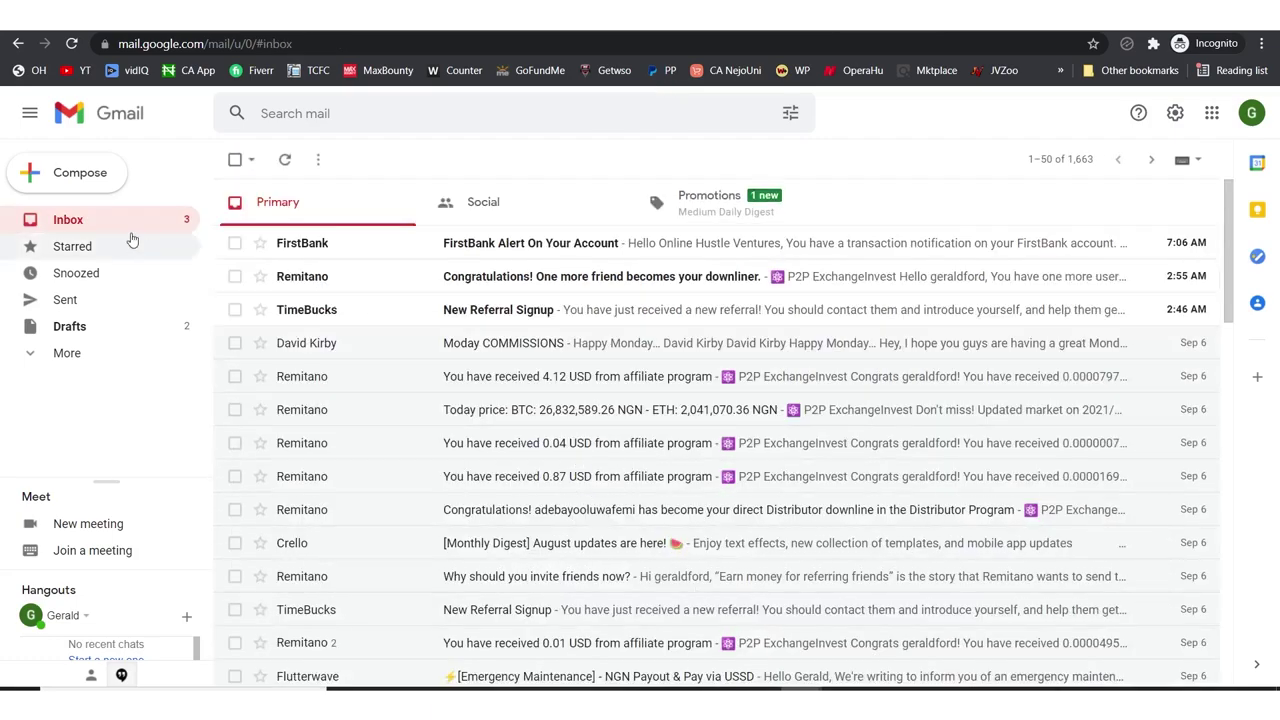
Step: Send an email without a subject to the suggested contact, greeting them by first name and writing "Thank your for yesterday"
left_click(80, 172)
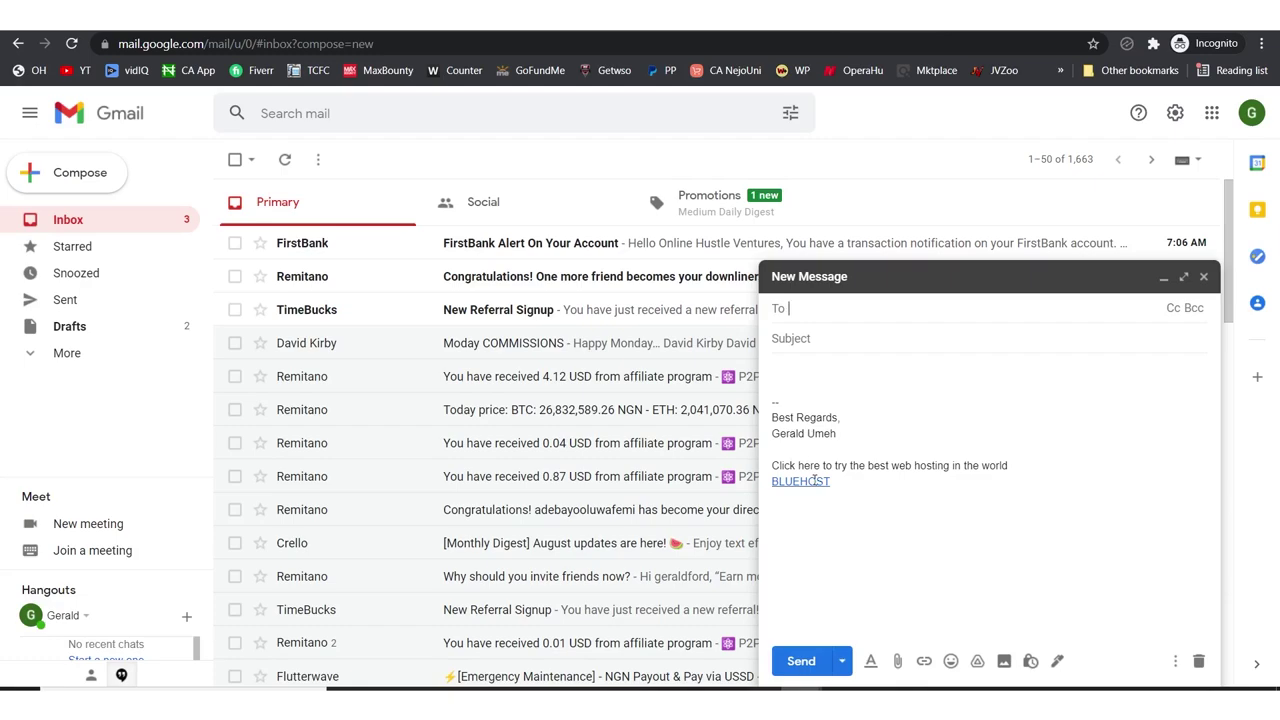
type("ger")
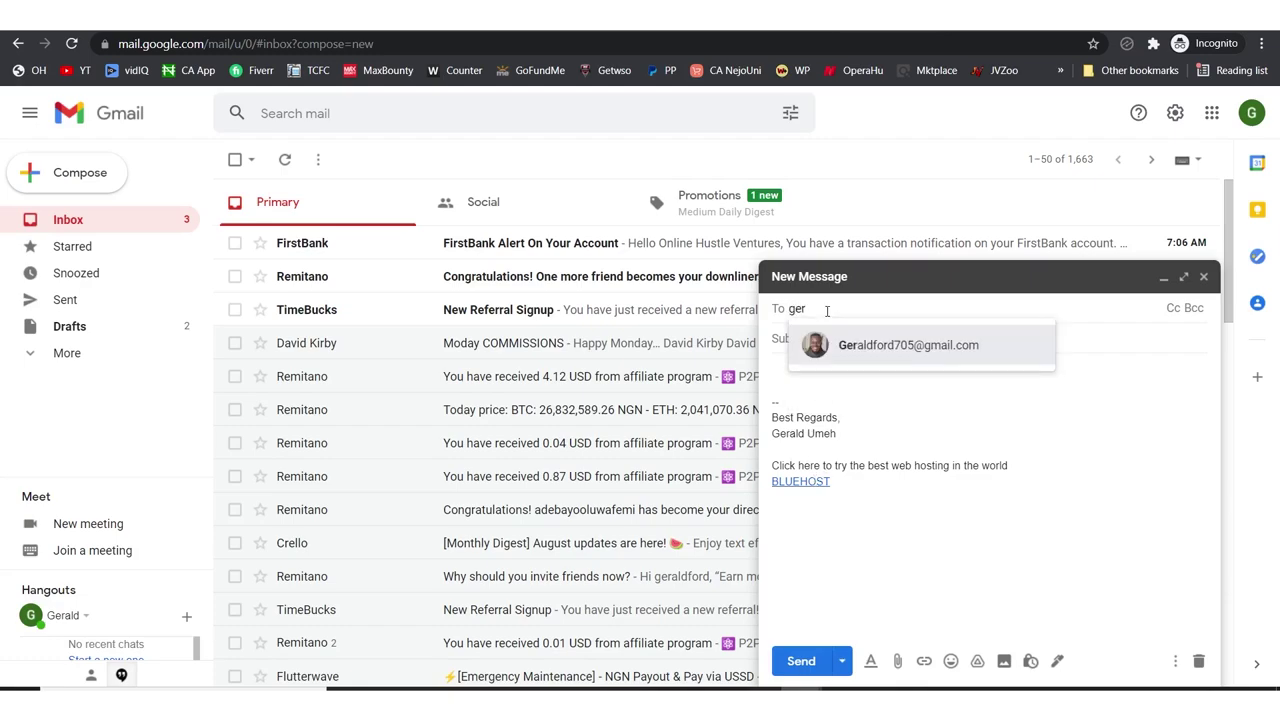
left_click(897, 355)
left_click(844, 377)
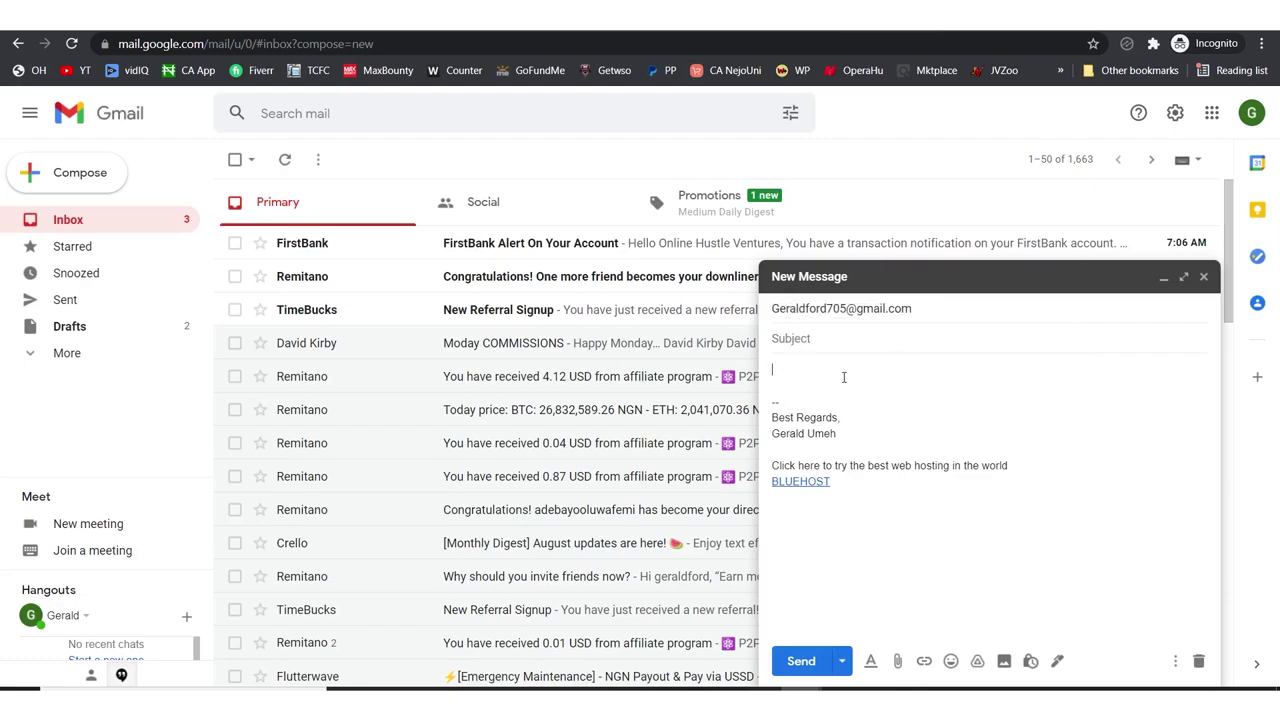
type("Hello Gerald")
key("Return")
key("Return")
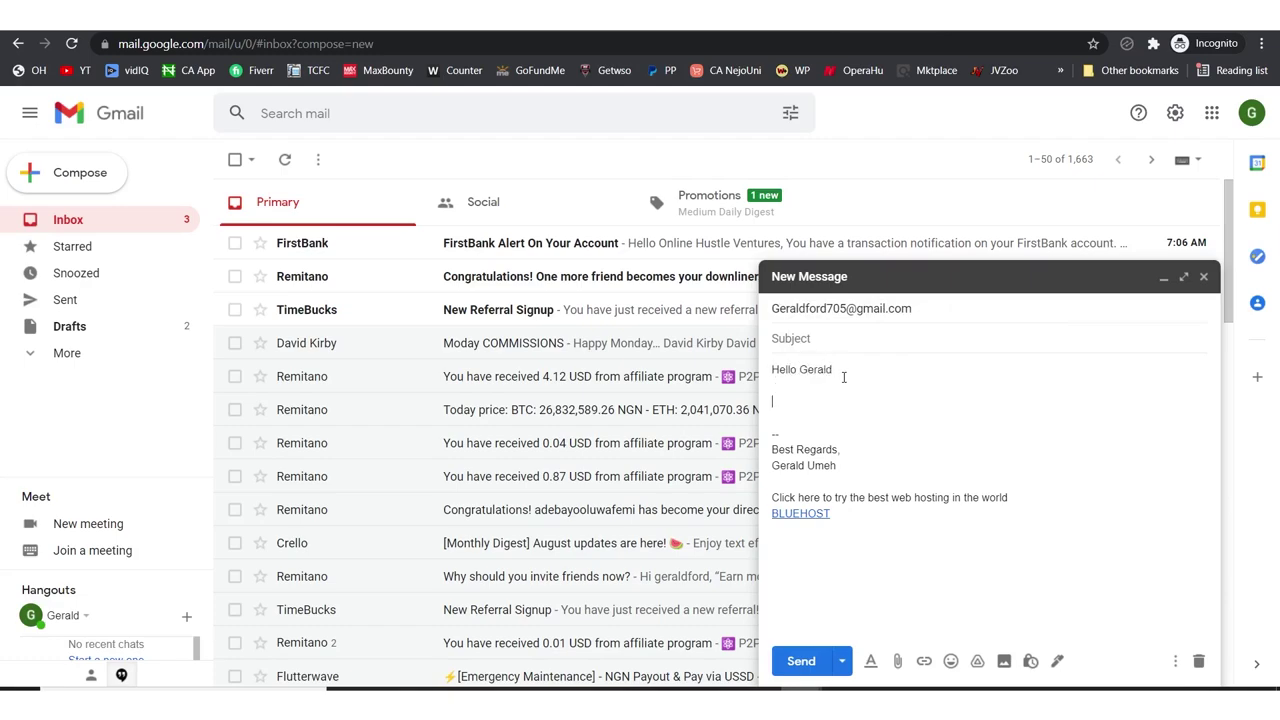
type("Thank your for yesterday")
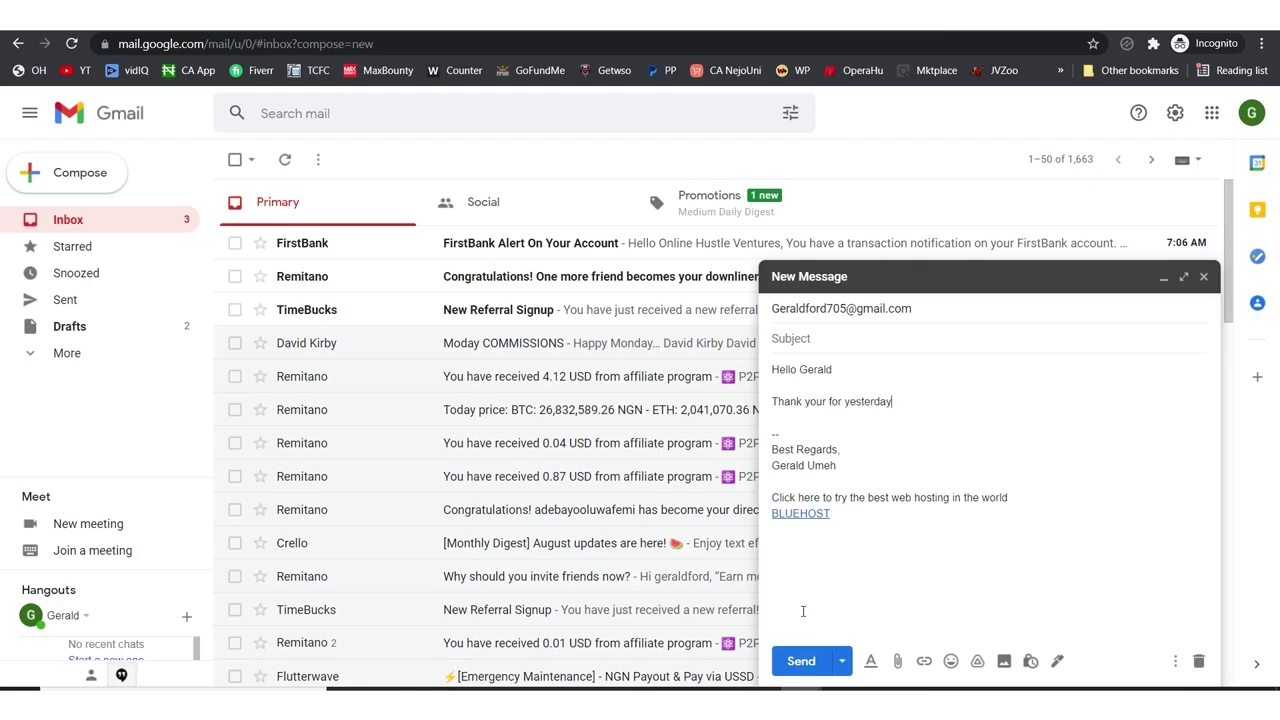
left_click(805, 661)
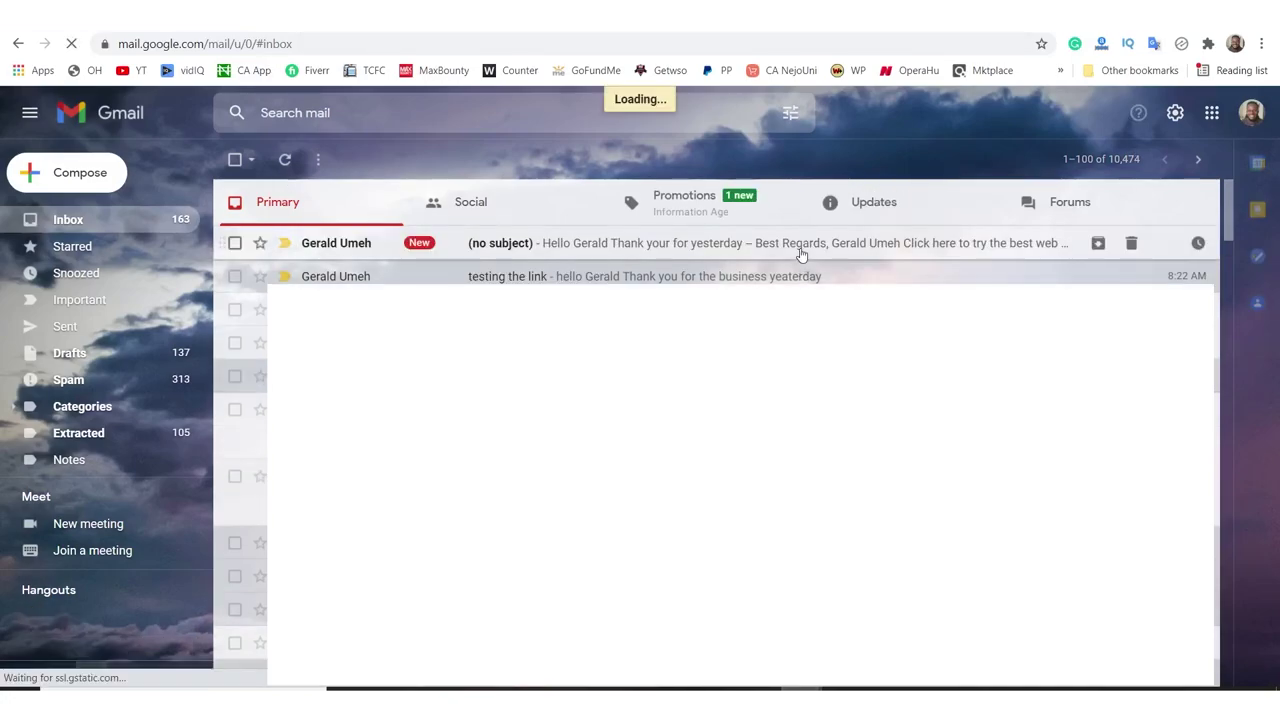
Step: Open the newly received email without a subject and follow the BLUEHOST link in its signature
left_click(800, 254)
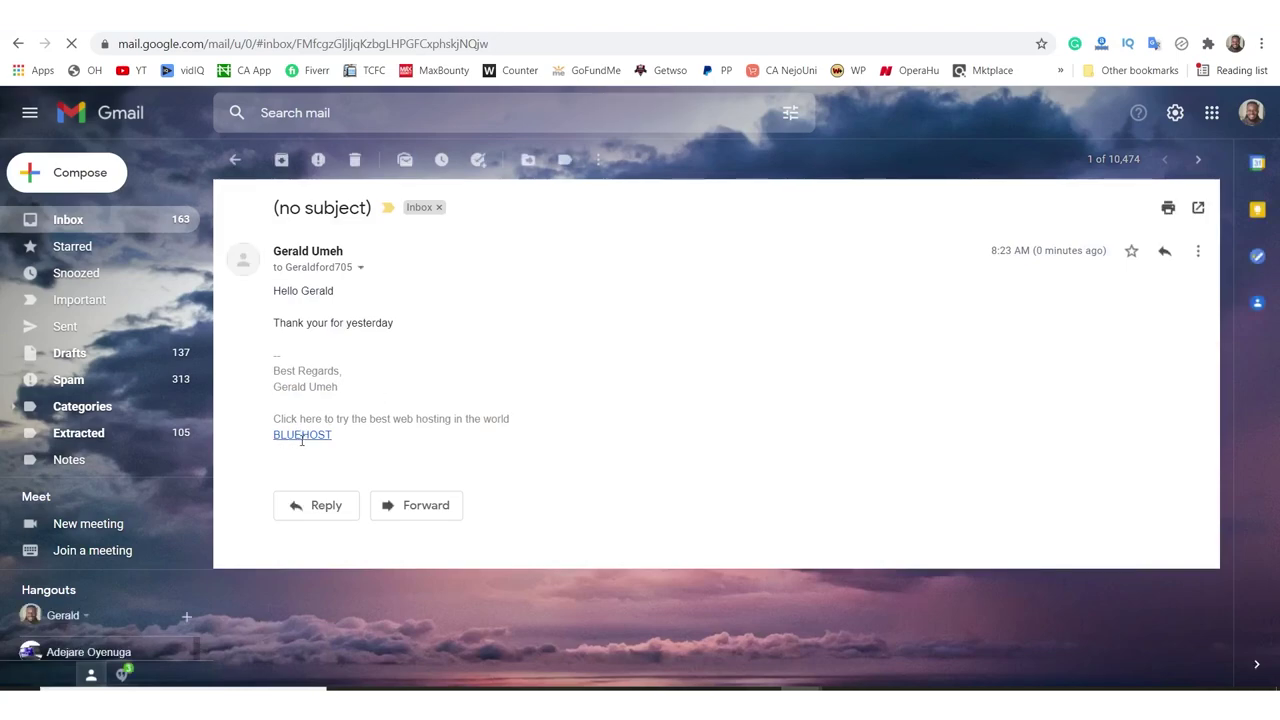
left_click(301, 436)
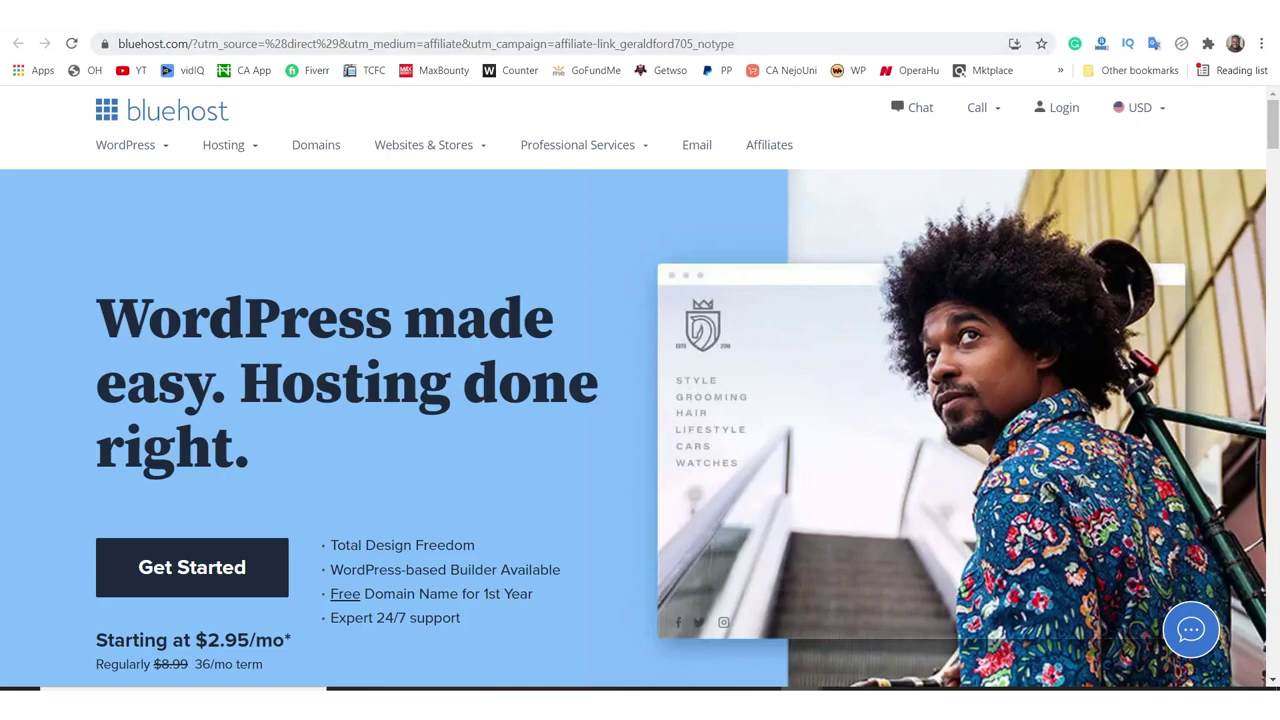
Step: Search for "google sites" in a new browser tab, go to Google Sites and start a blank site
key("ctrl+t")
left_click(870, 43)
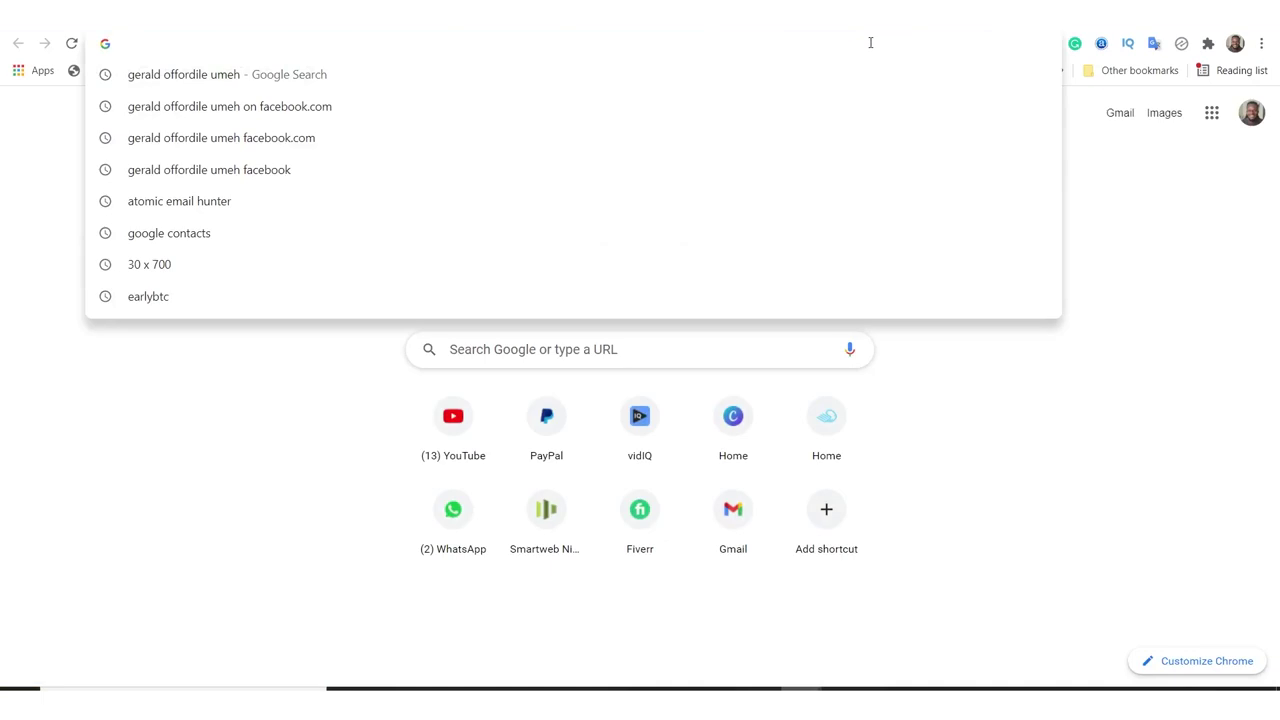
type("google")
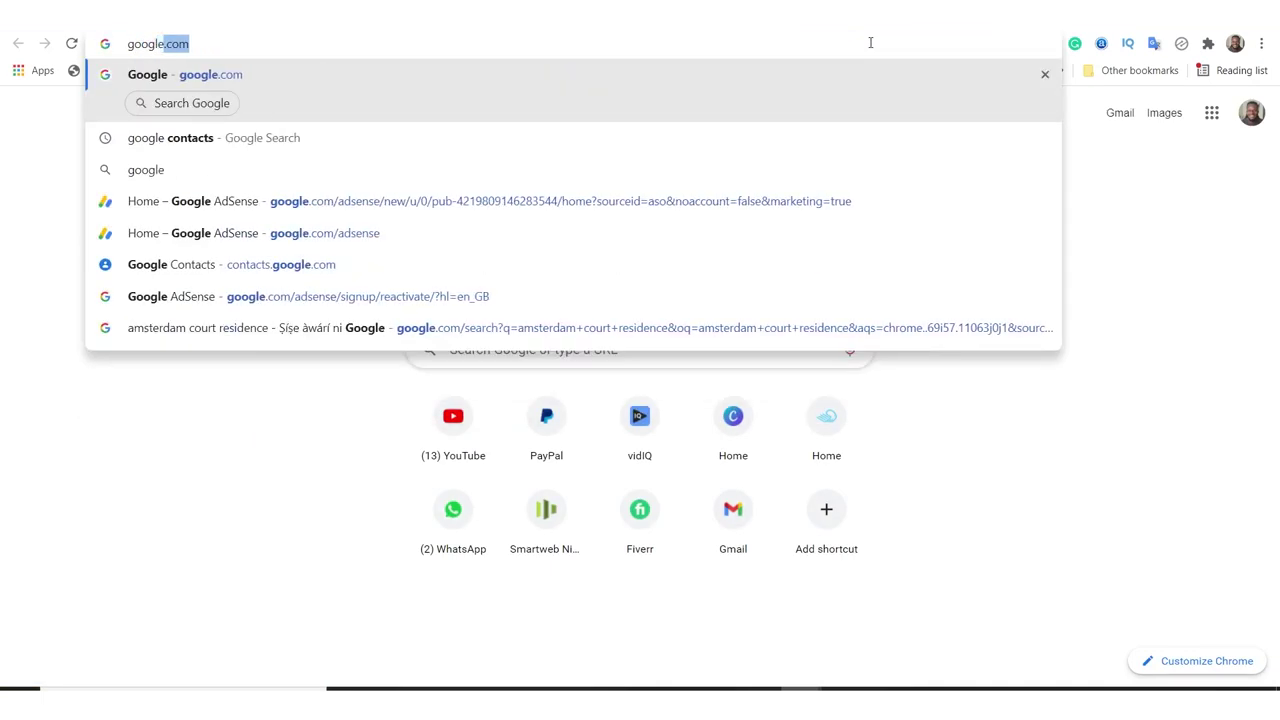
type(" sites")
key("Return")
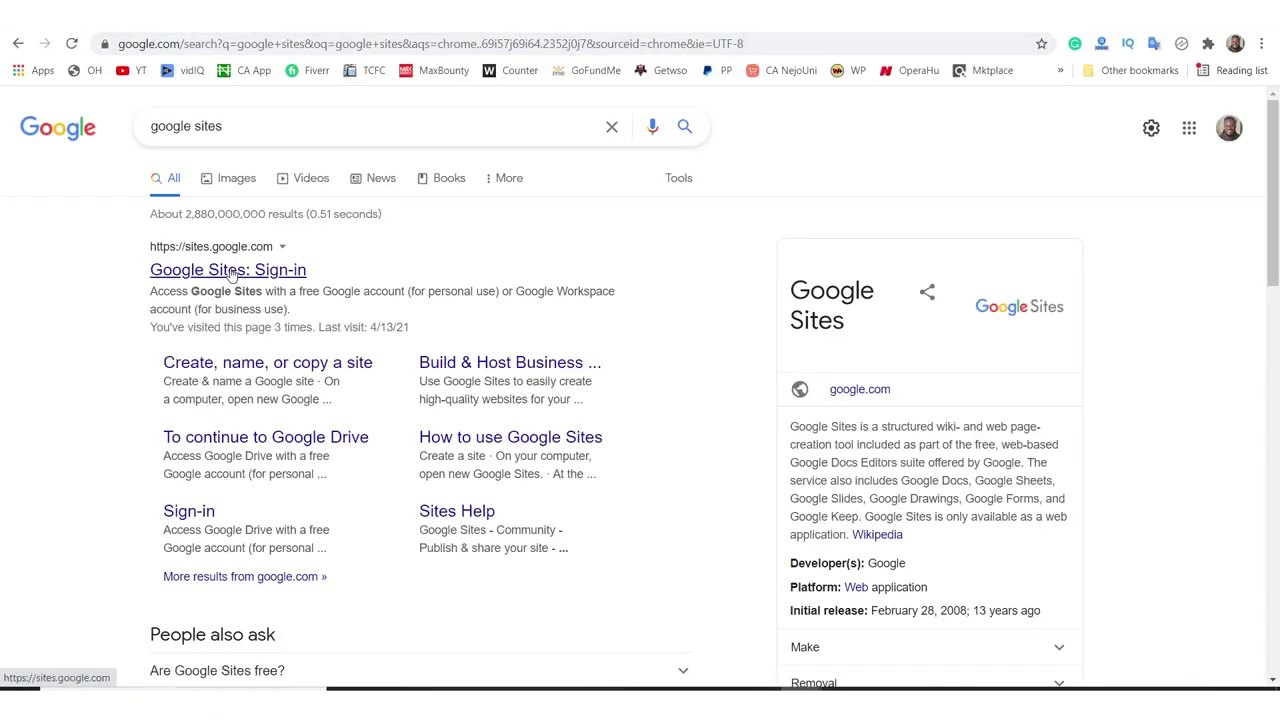
left_click(232, 272)
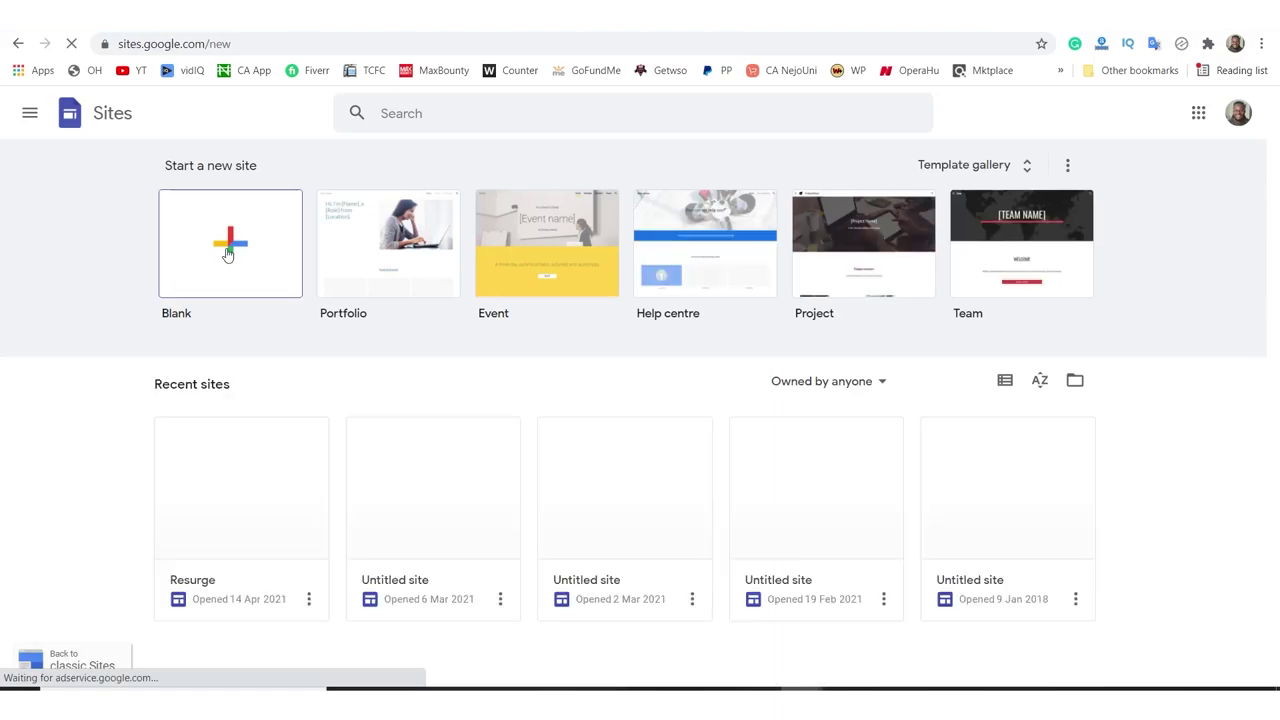
left_click(228, 253)
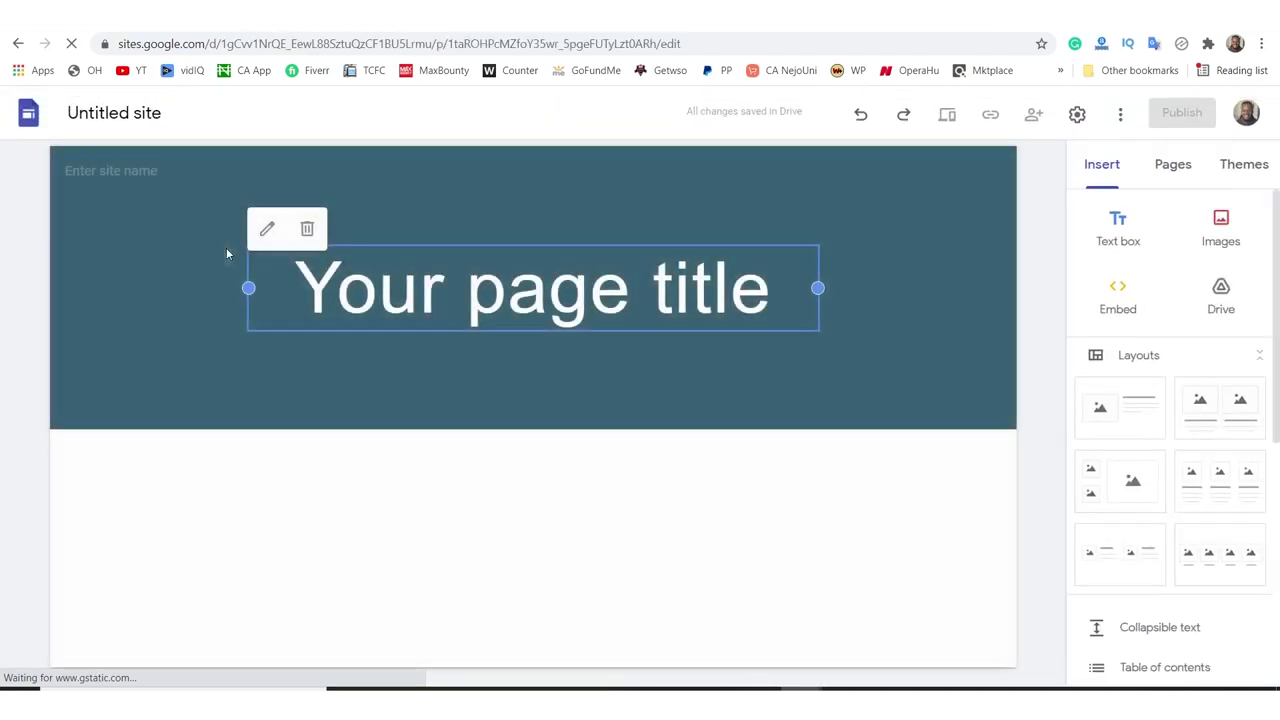
Step: Replace the placeholder page title in the header with "CLICK HERE TO CONTINUE"
left_click(634, 295)
triple_click(634, 295)
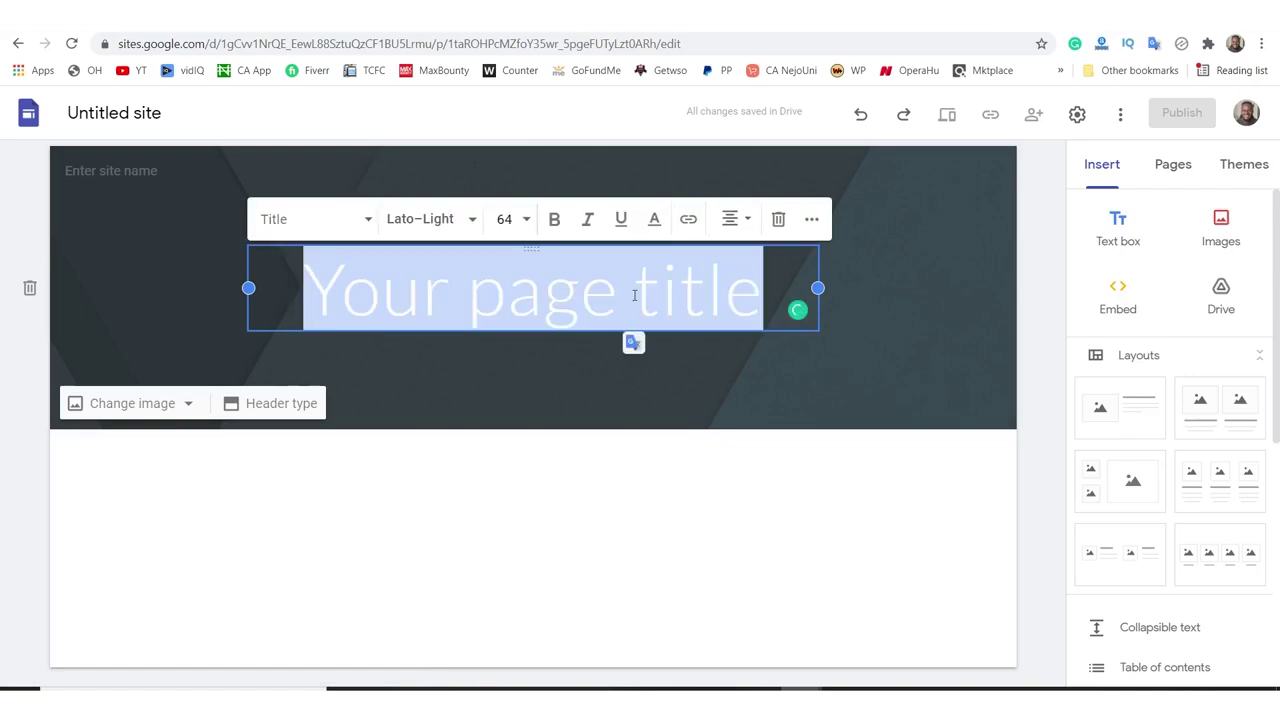
type("CLICK HERE T")
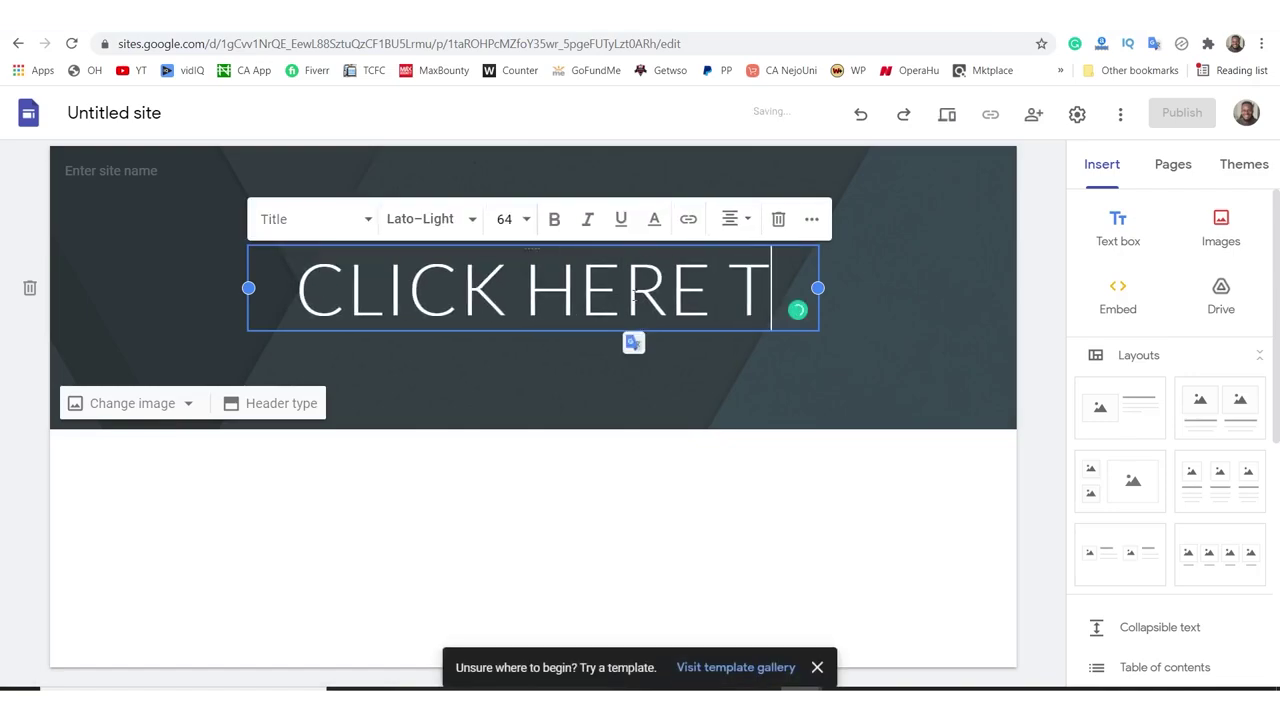
type("O CONTIN")
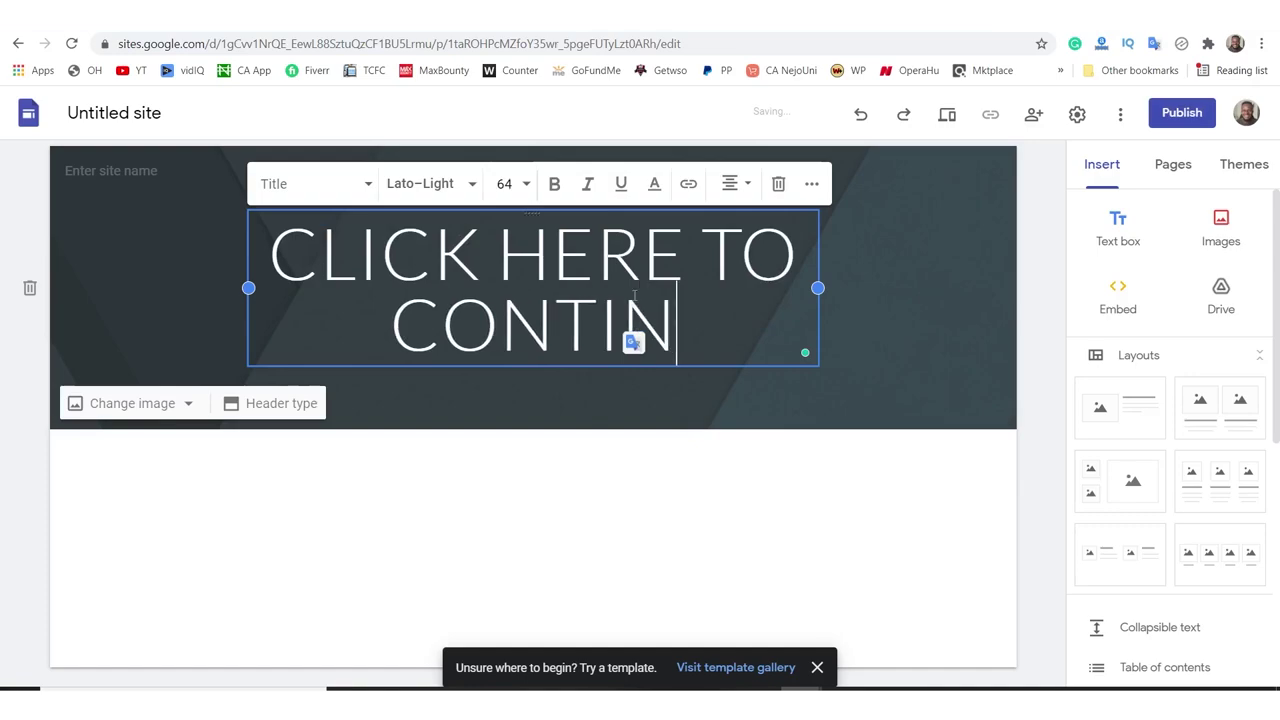
type("UE")
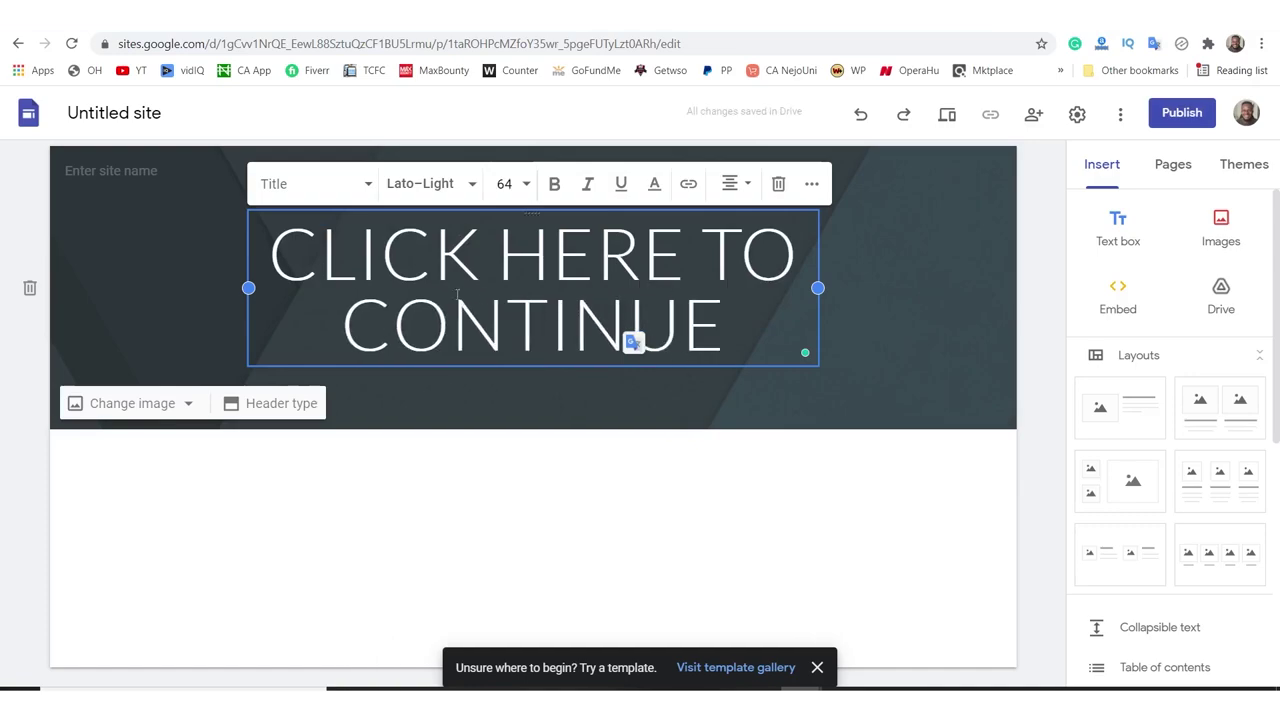
Step: Widen the title's text box on both sides so it spans most of the header
left_click_drag(248, 288, 172, 288)
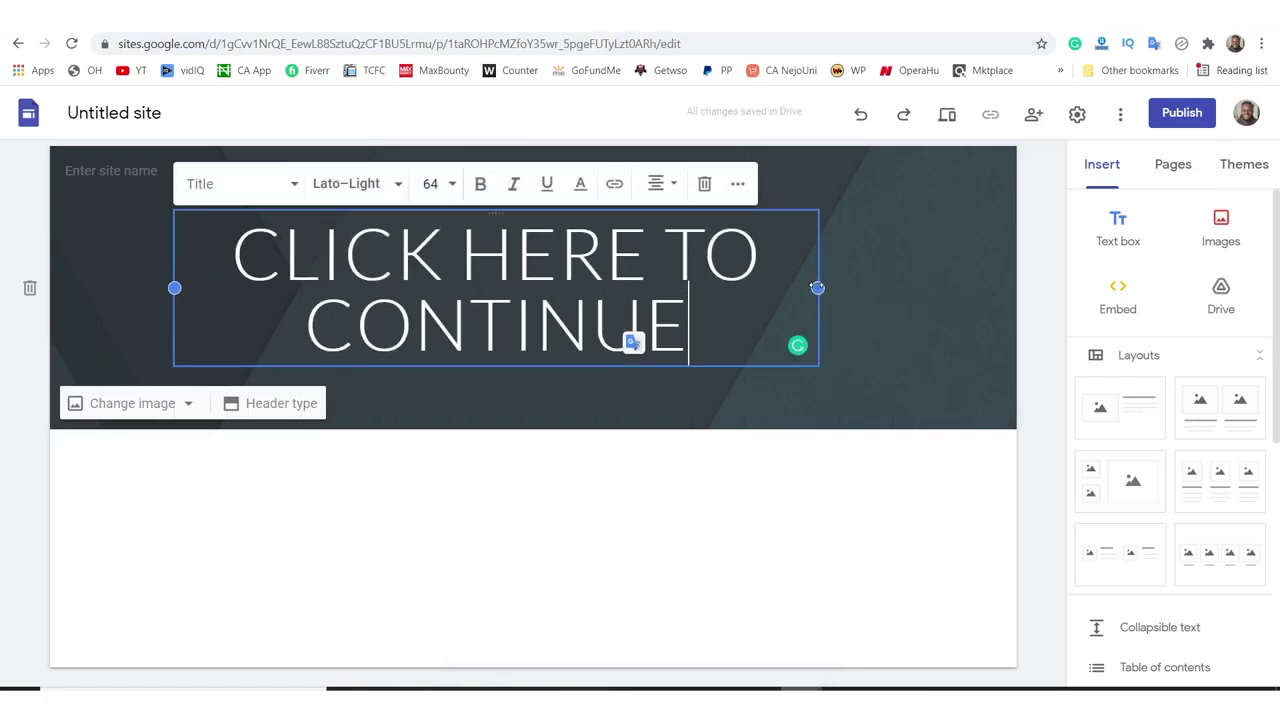
left_click_drag(817, 287, 965, 290)
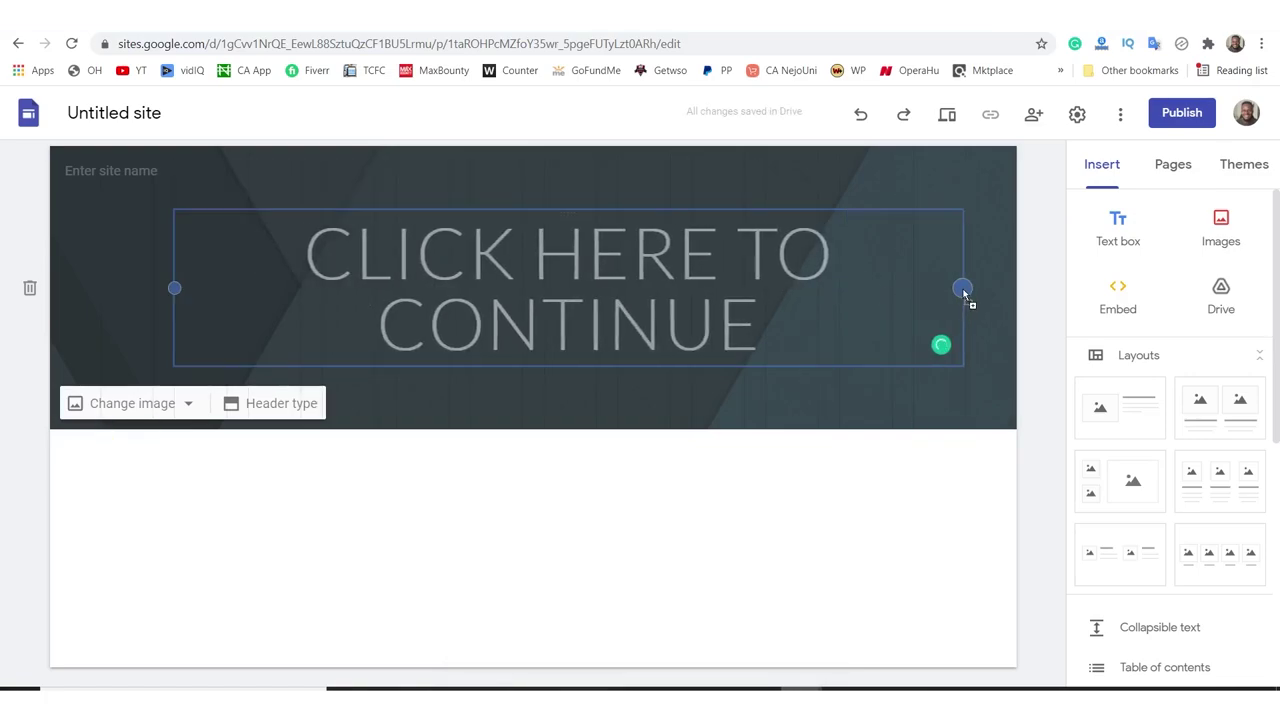
left_click(174, 288)
left_click_drag(172, 288, 101, 288)
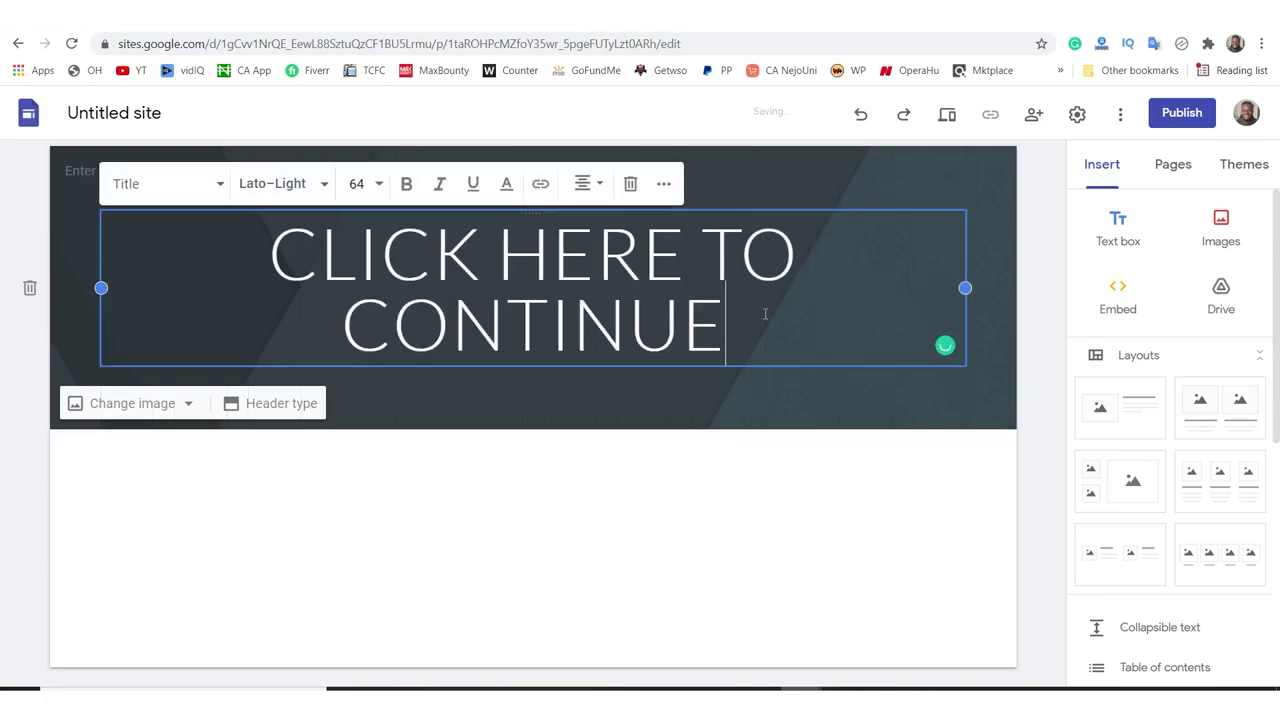
left_click(998, 228)
left_click(900, 245)
left_click(908, 194)
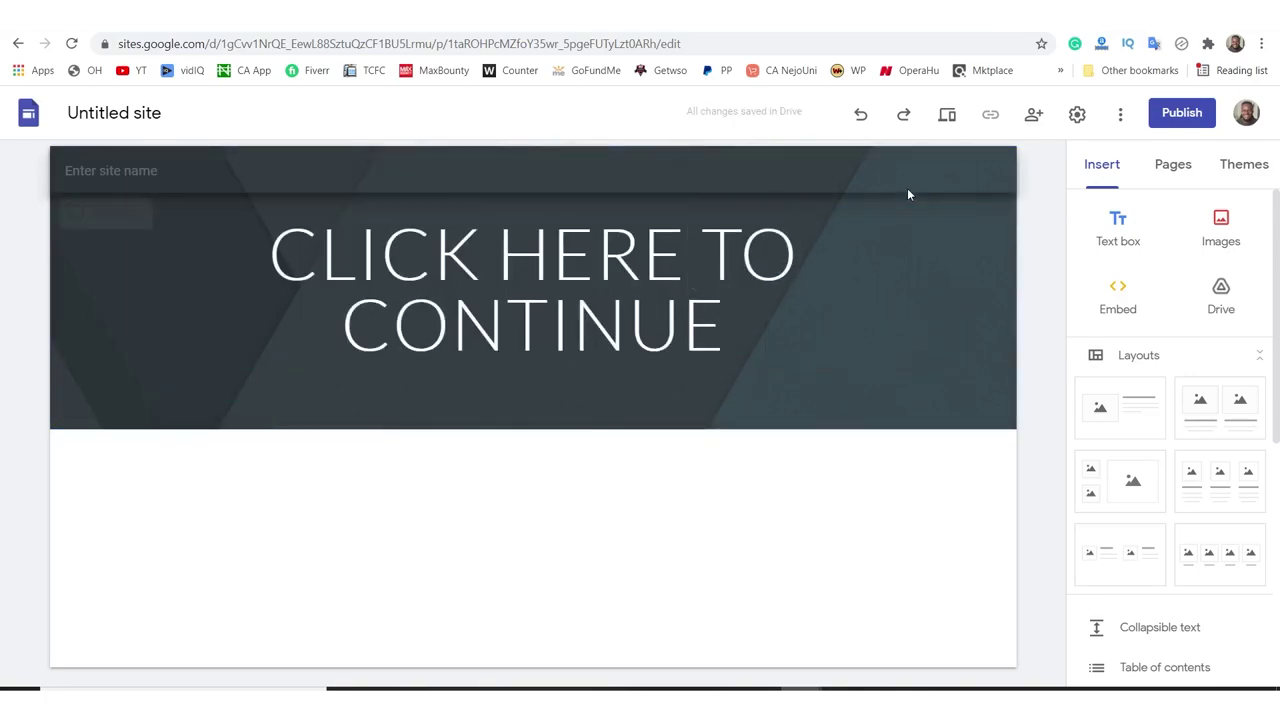
Step: Set the font size of the whole "CLICK HERE TO CONTINUE" title to 48
left_click(740, 265)
triple_click(432, 278)
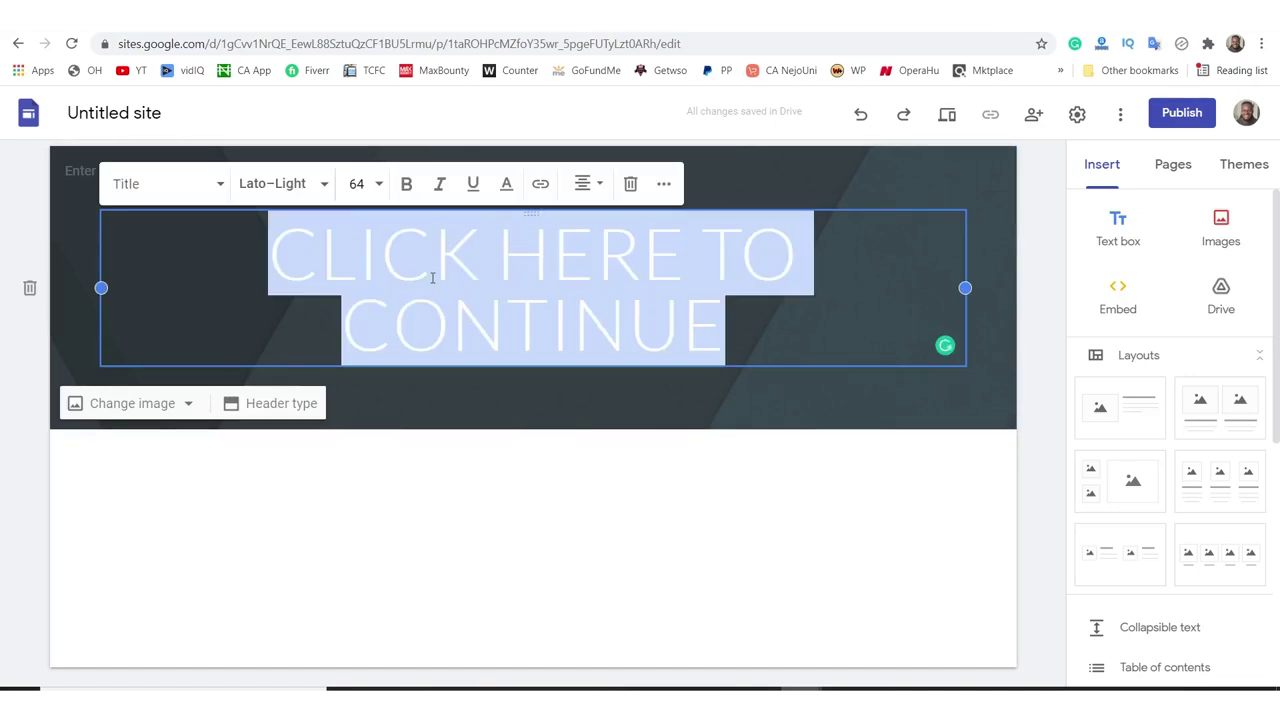
left_click(357, 184)
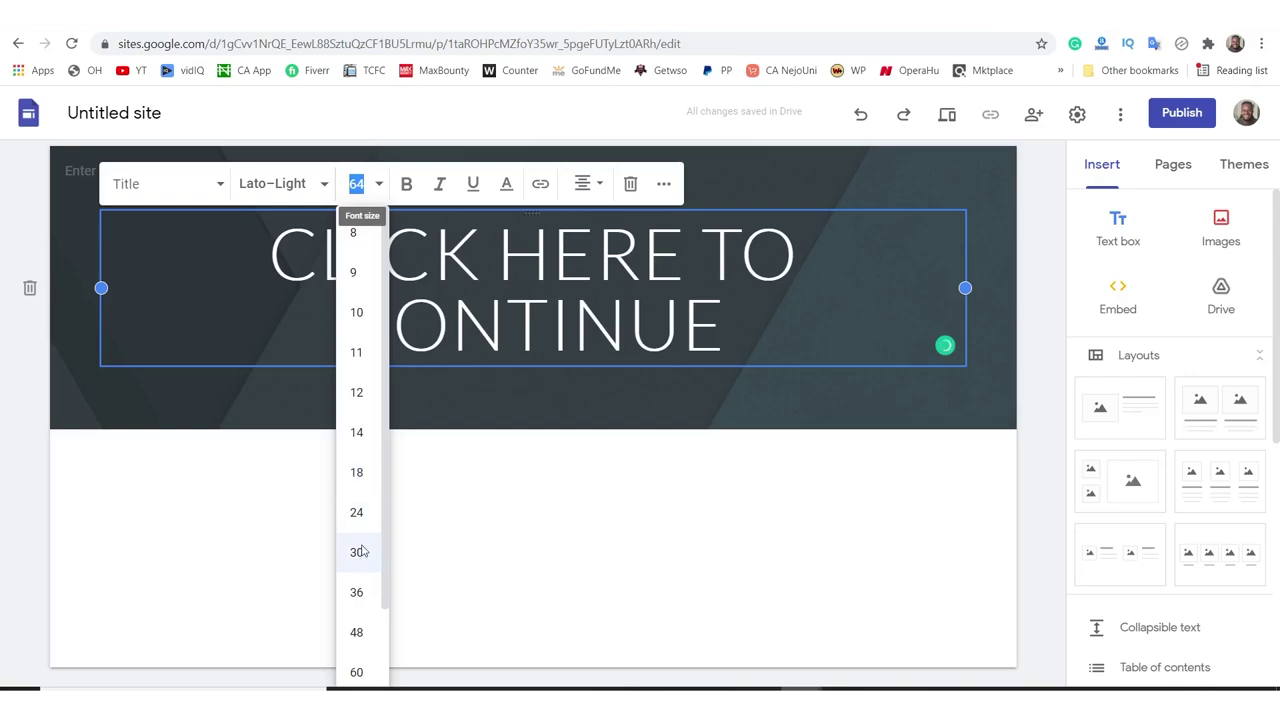
left_click(358, 592)
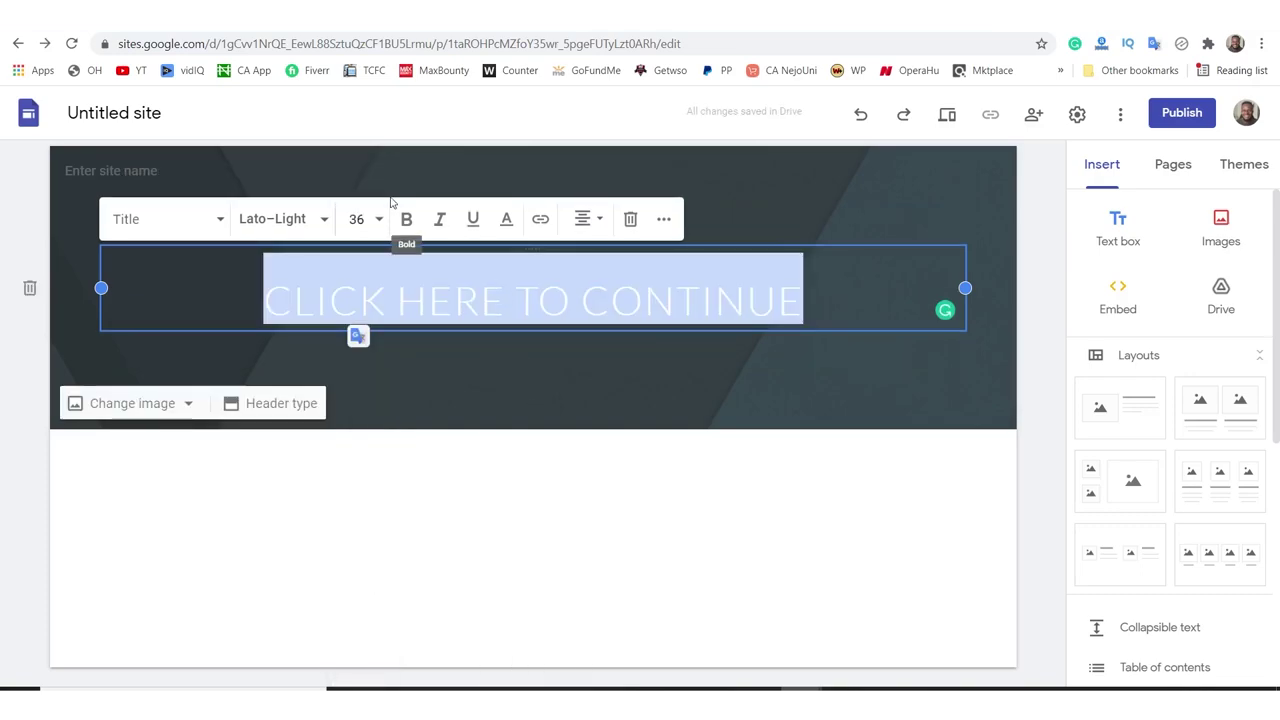
left_click(371, 222)
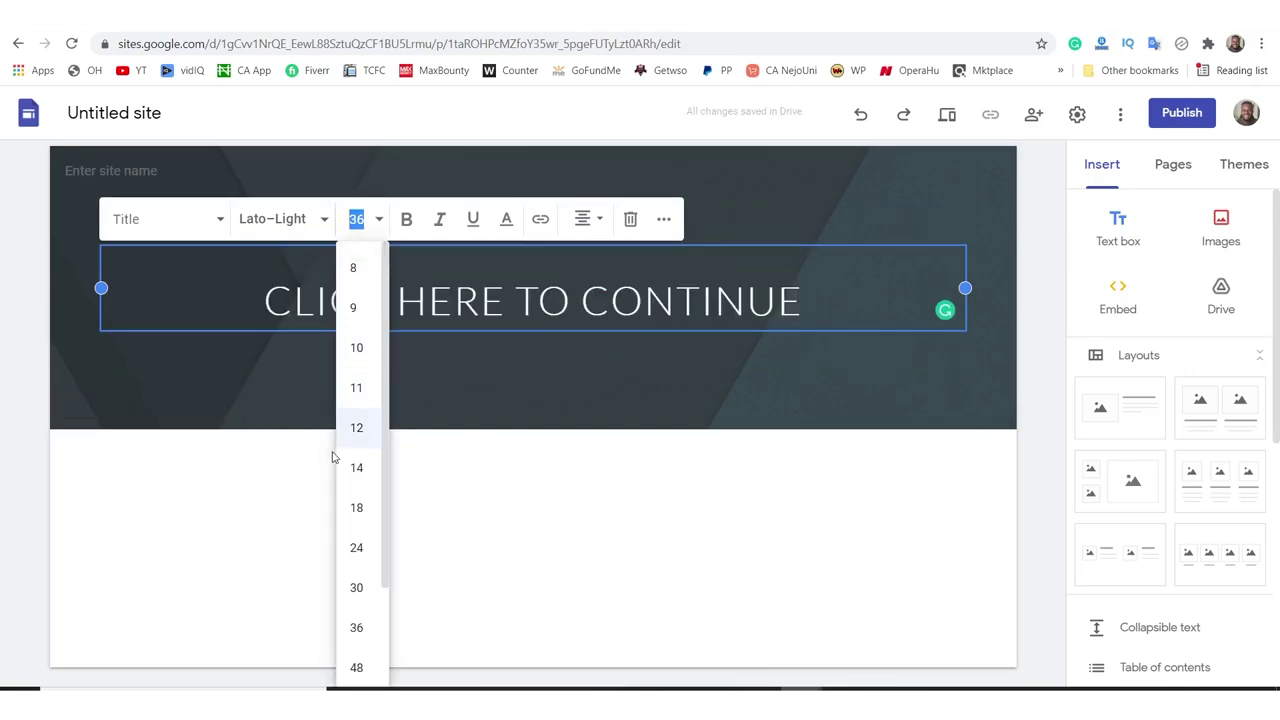
scroll(351, 590, "down", 1)
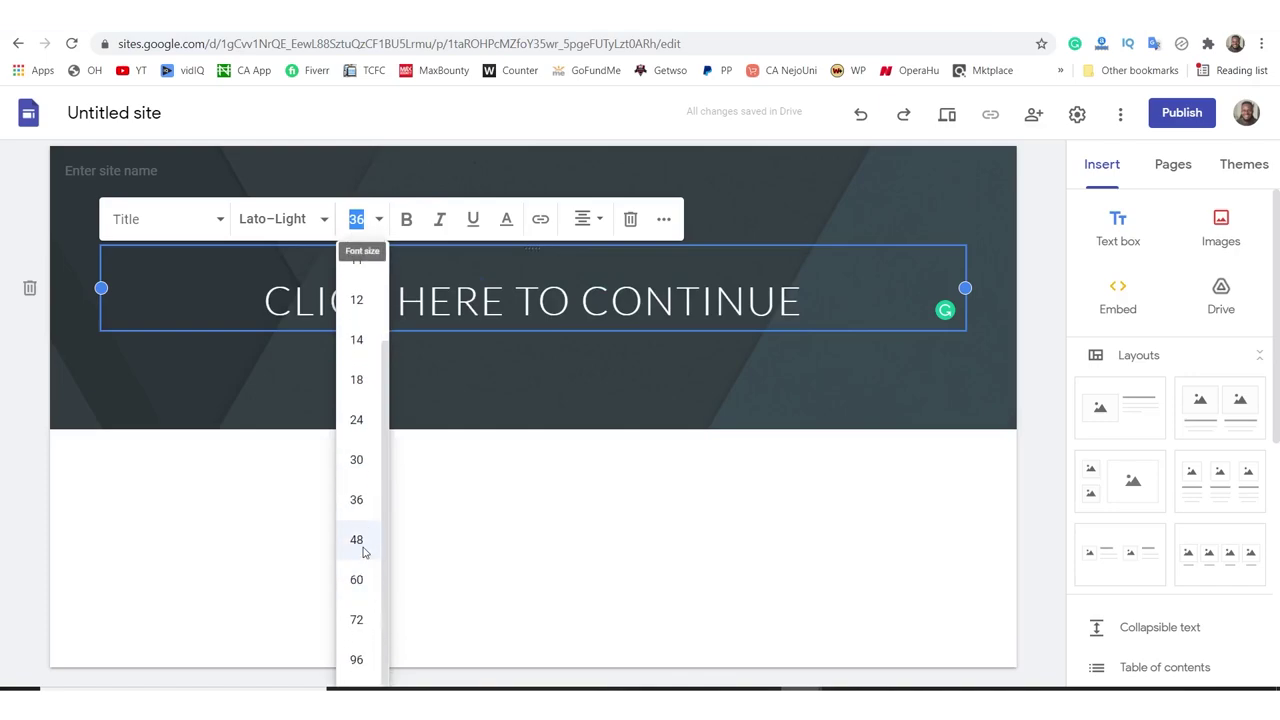
left_click(360, 552)
left_click(702, 358)
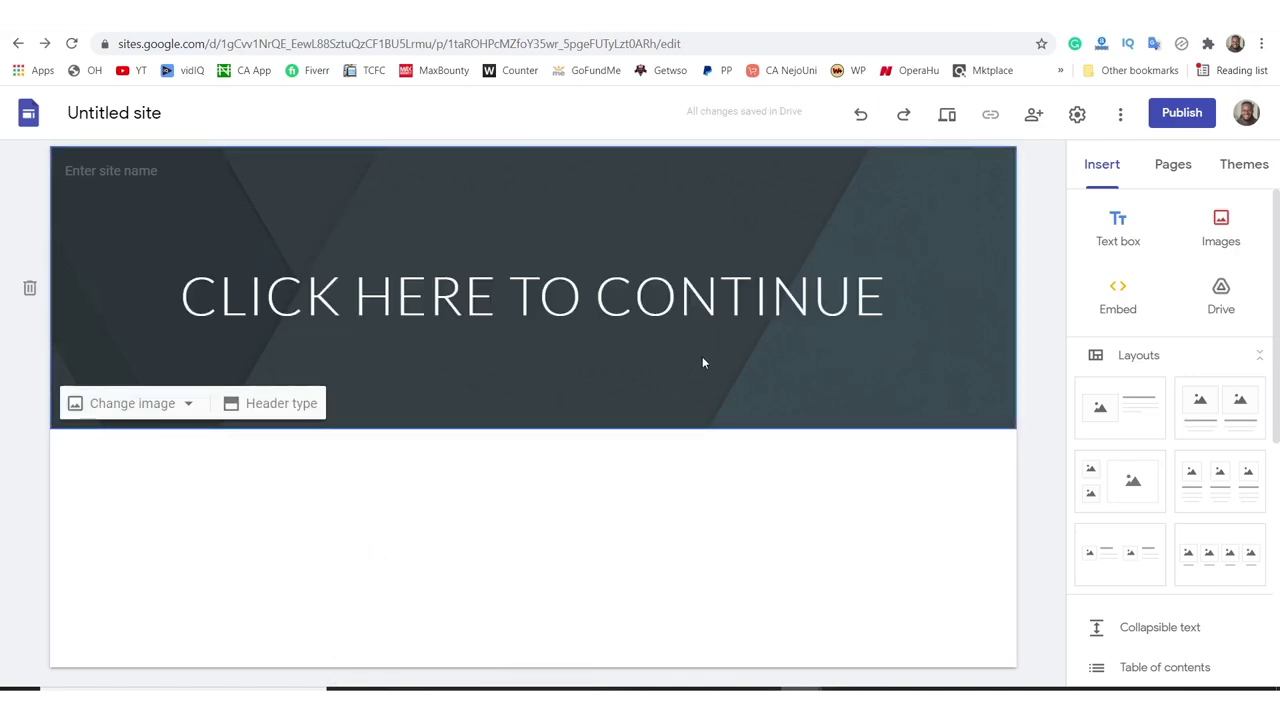
triple_click(695, 292)
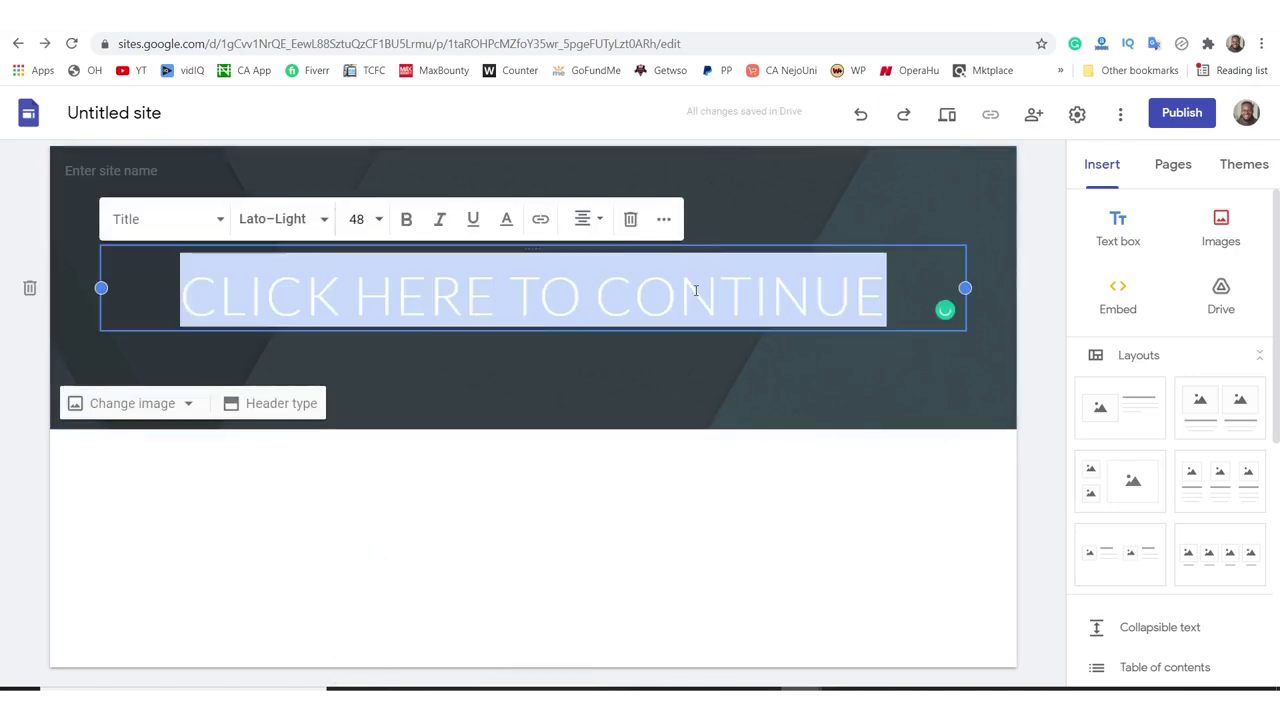
left_click(540, 222)
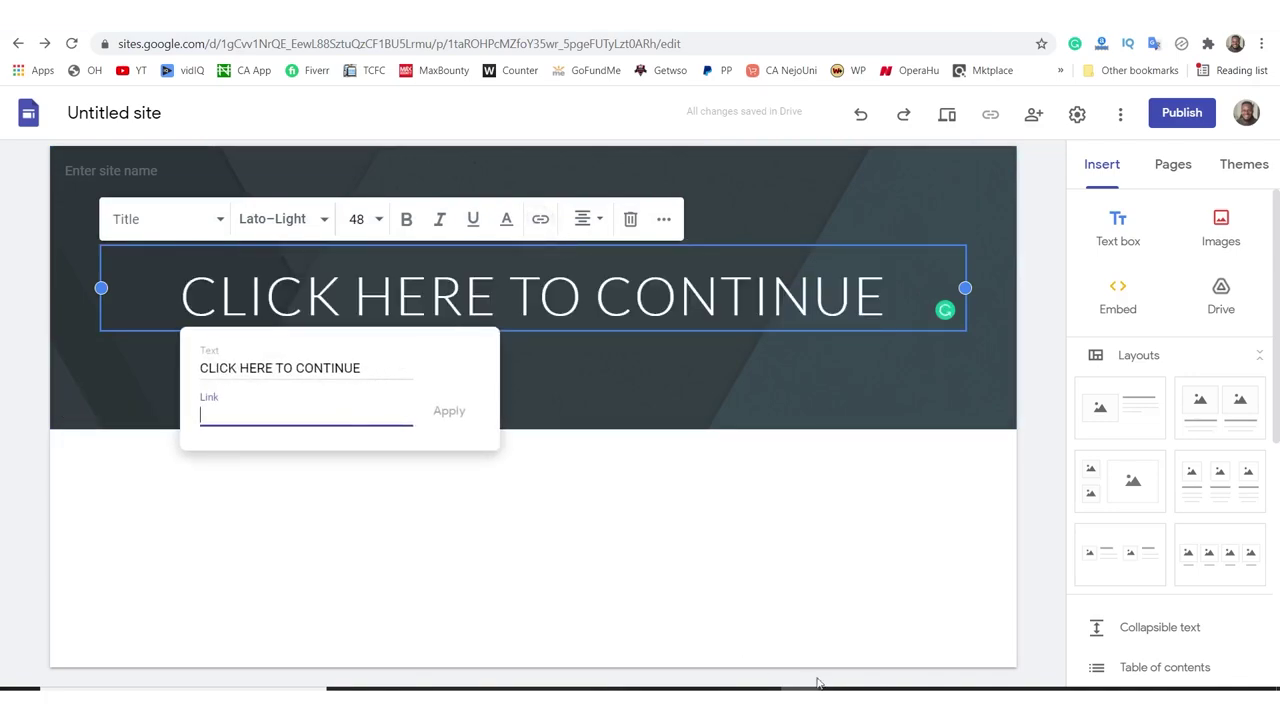
mouse_move(843, 705)
left_click(873, 613)
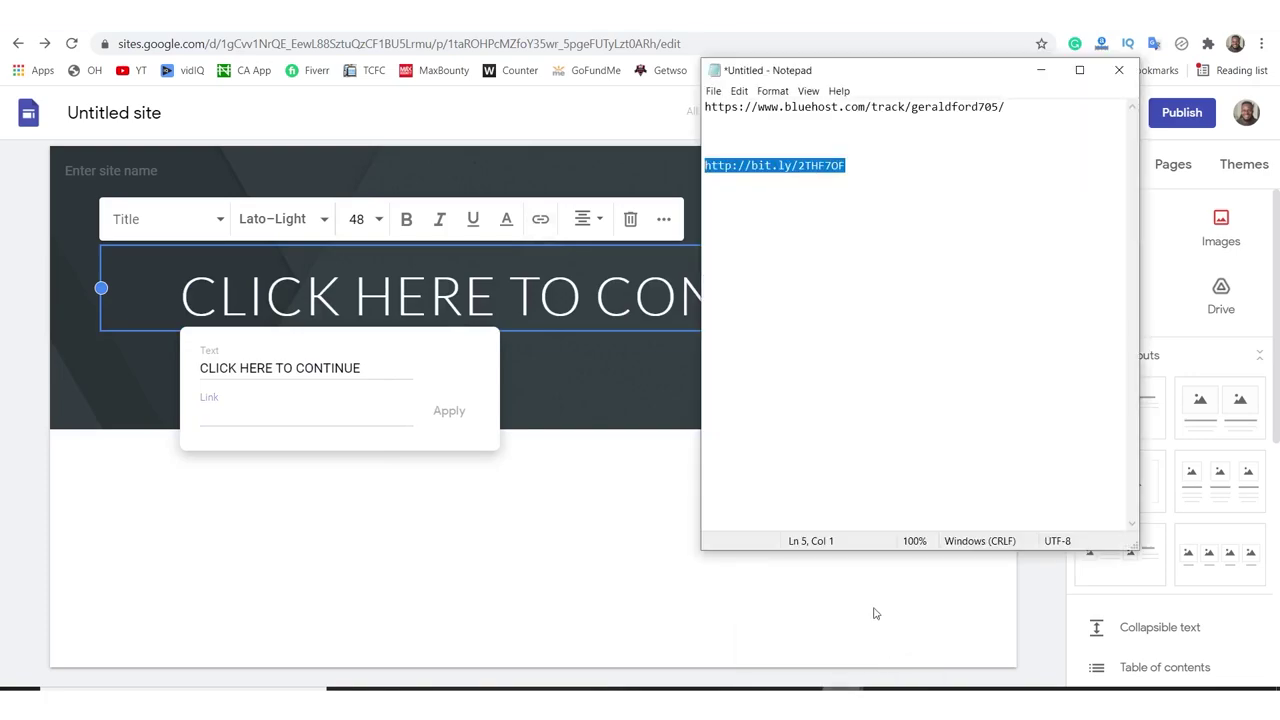
right_click(766, 170)
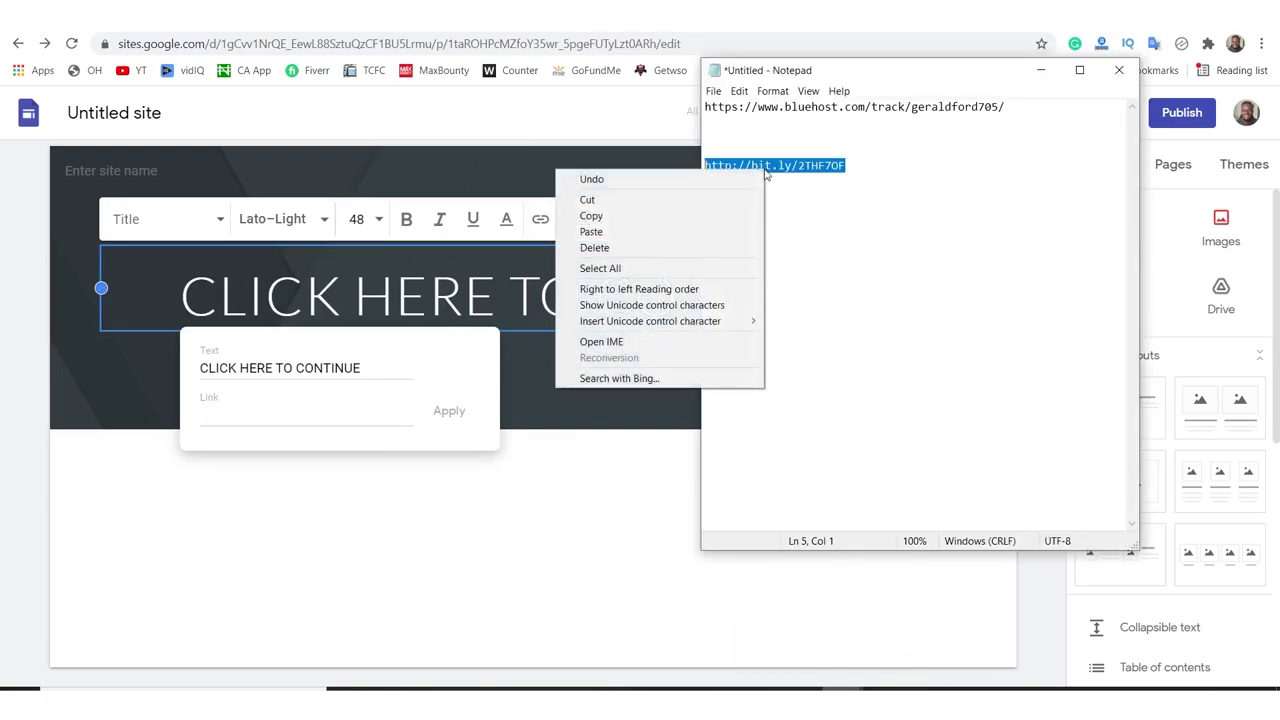
left_click(591, 215)
left_click(253, 419)
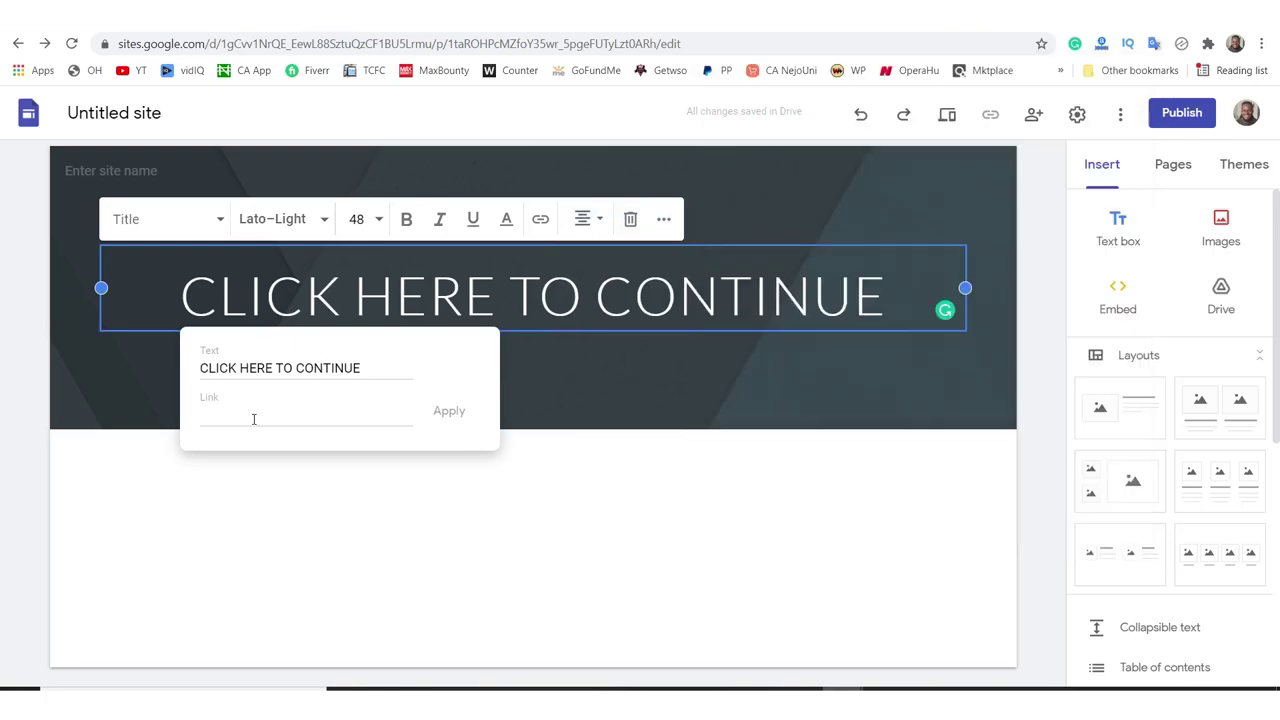
key("ctrl+v")
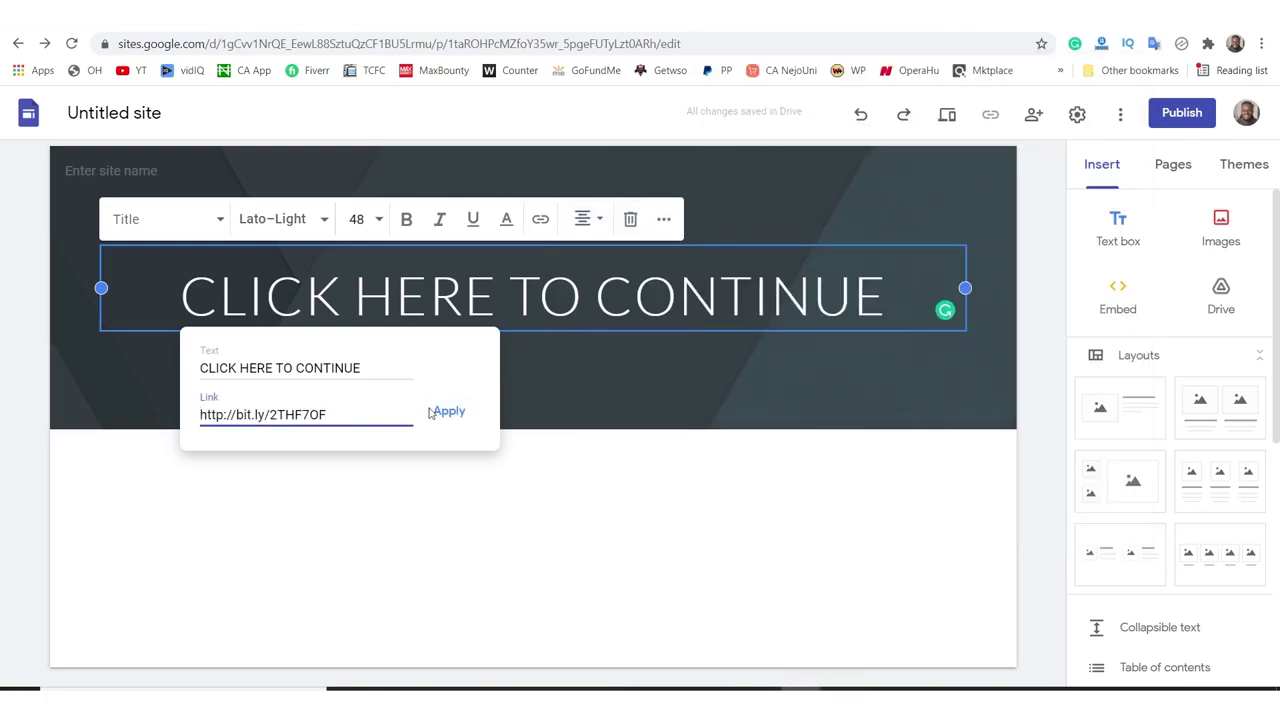
left_click(445, 412)
left_click(577, 394)
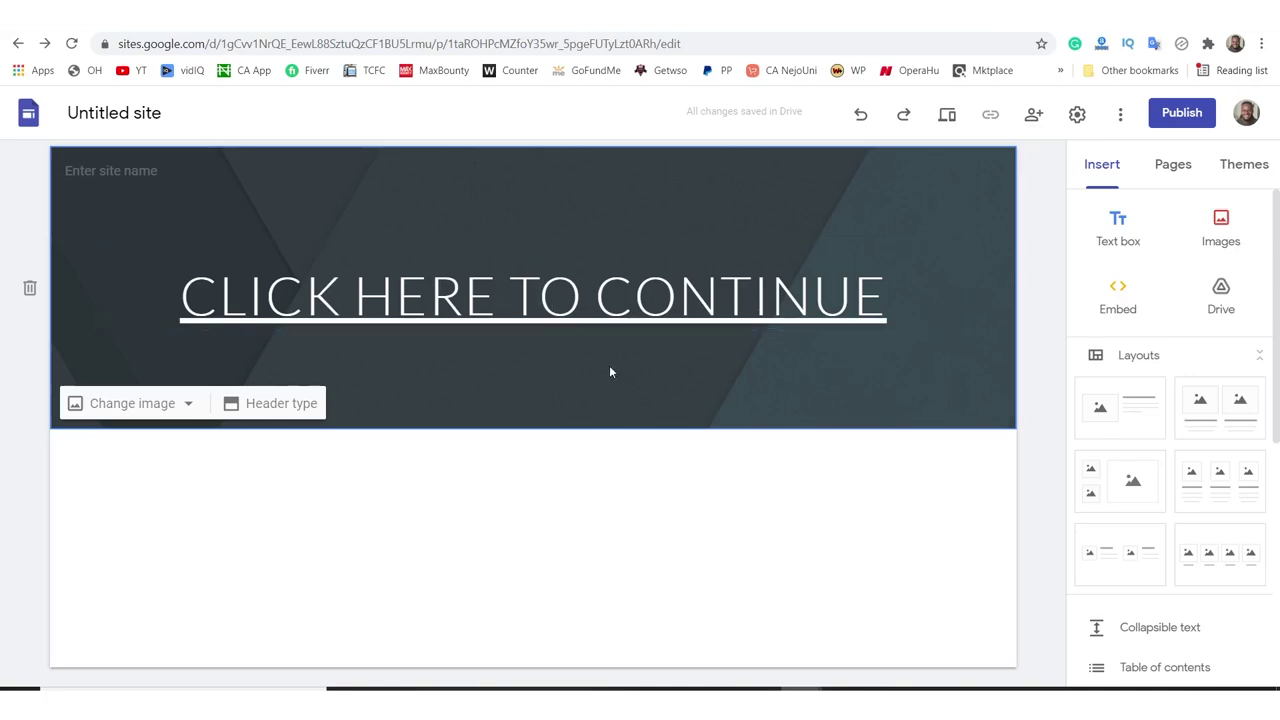
Step: Publish the site with the web address "bluehost-official" and copy the published site link
left_click(1185, 113)
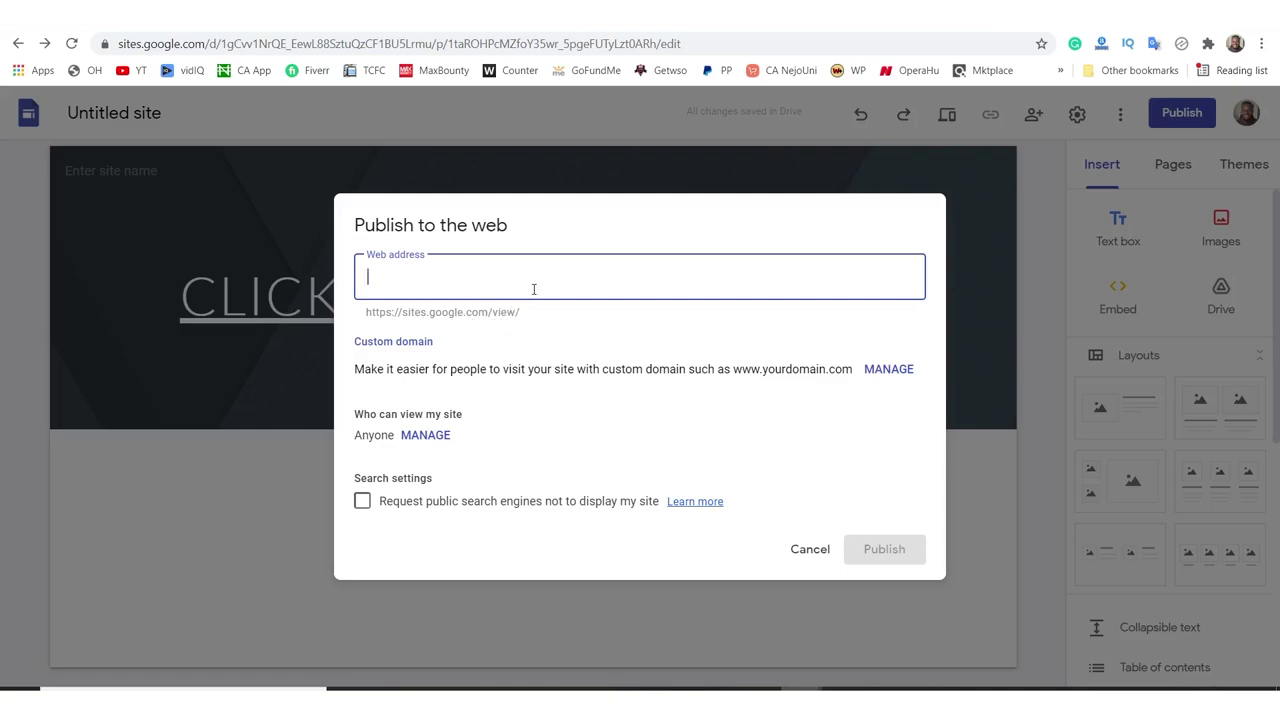
type("bluehost_")
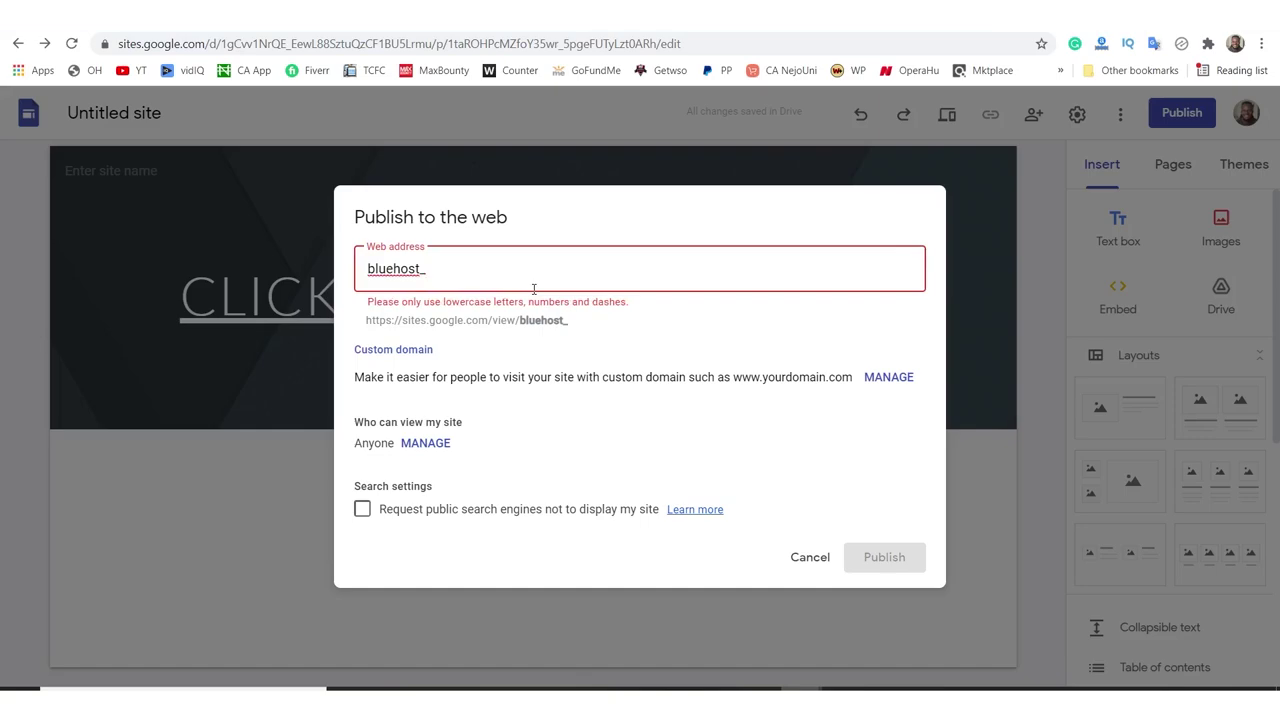
key("BackSpace")
type("-official")
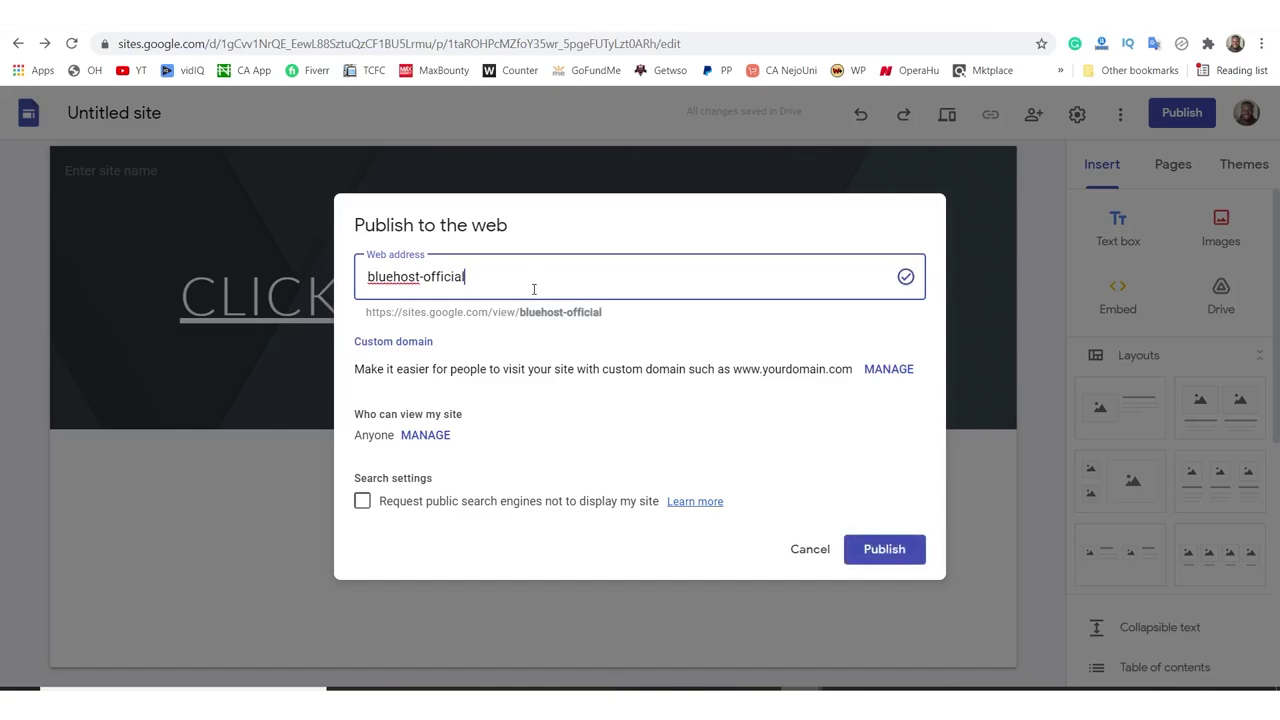
left_click_drag(624, 314, 364, 316)
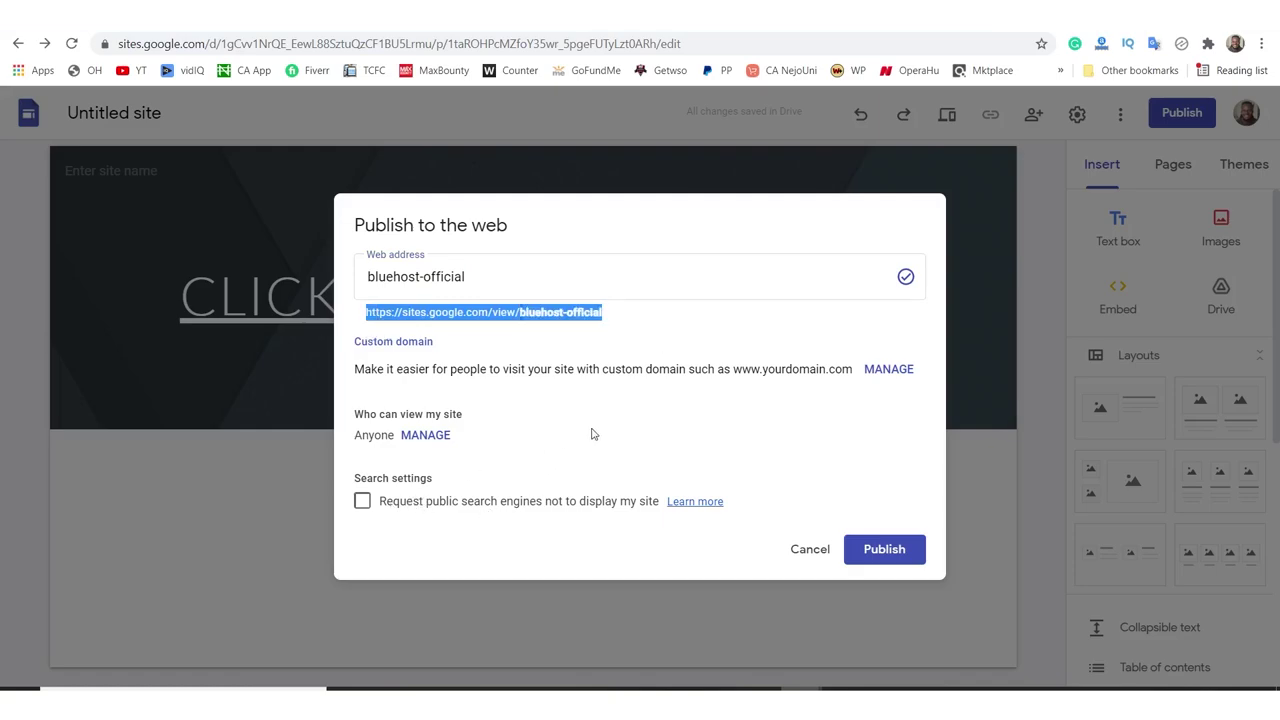
left_click(881, 552)
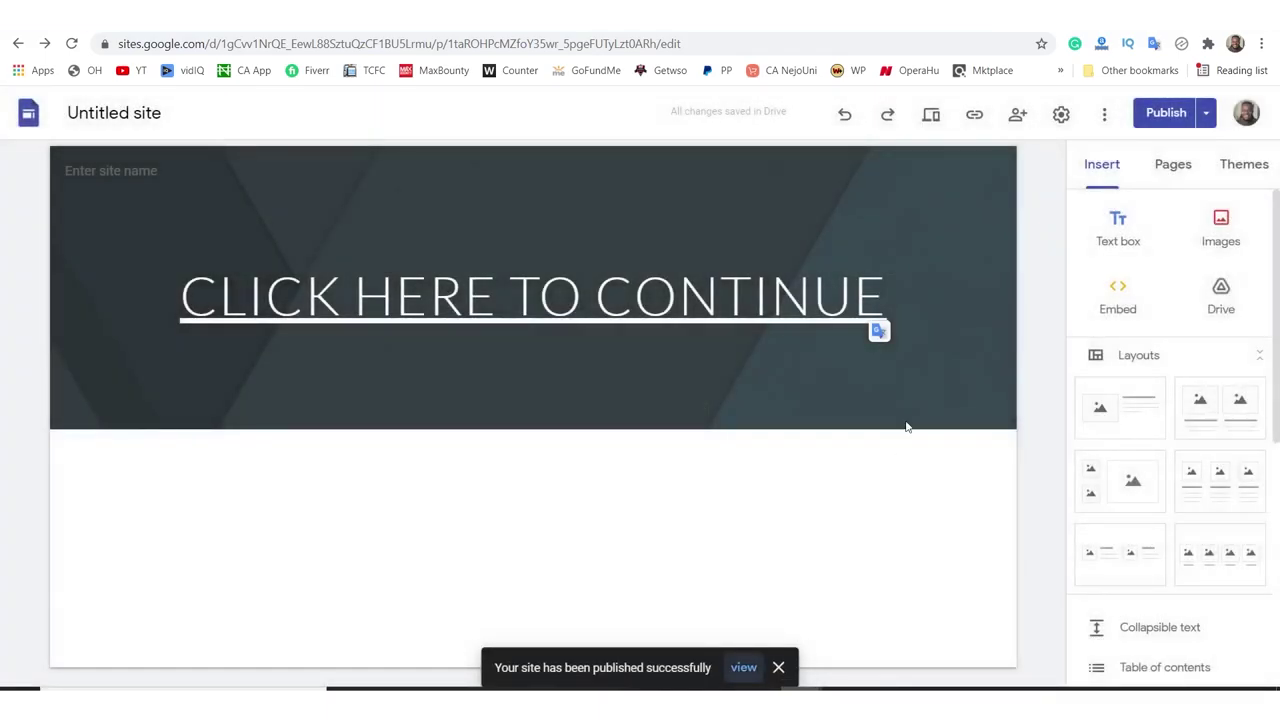
left_click(972, 114)
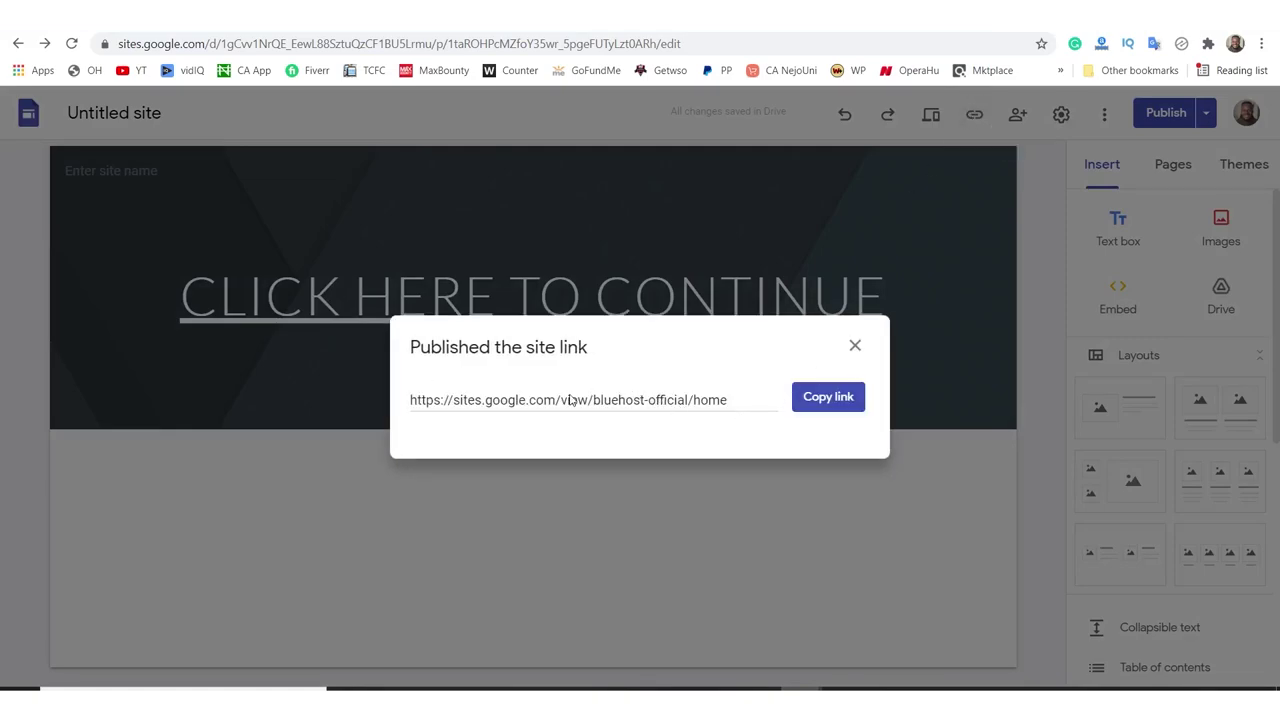
left_click(818, 400)
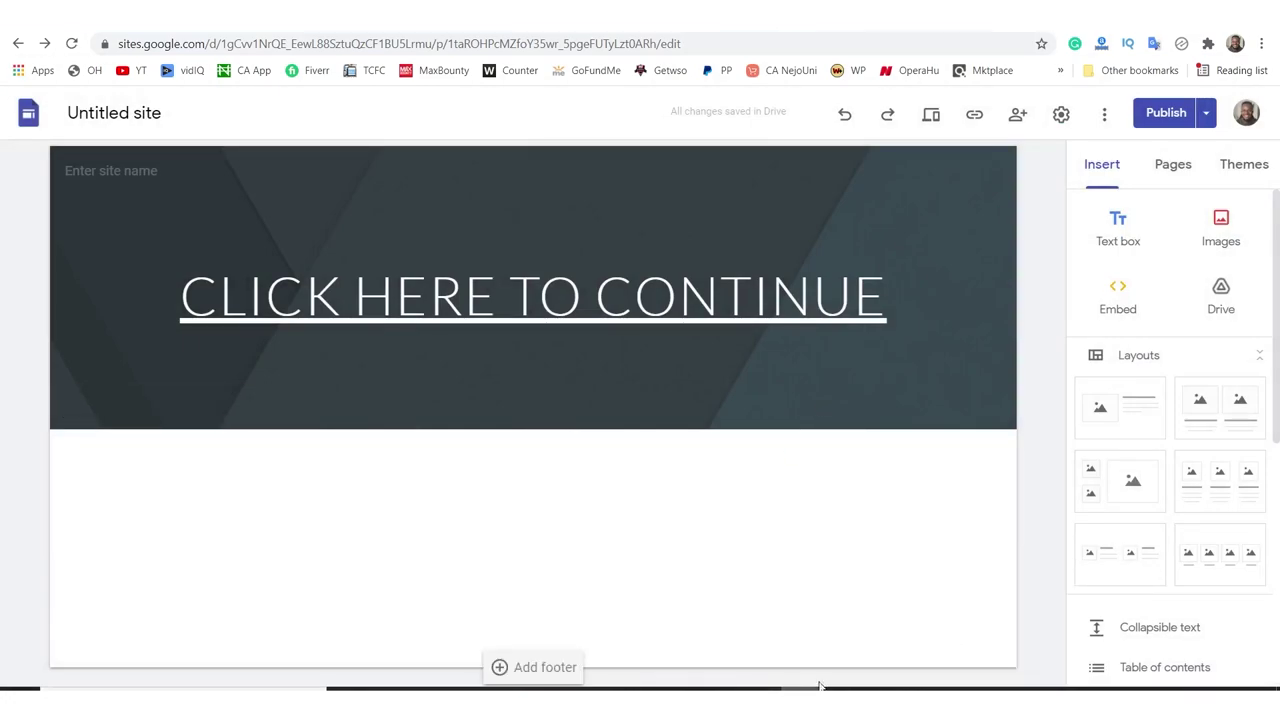
Step: Load the published page at sites.google.com/view/bluehost-official/home in the incognito window and follow its title link to test it
mouse_move(818, 686)
left_click(794, 634)
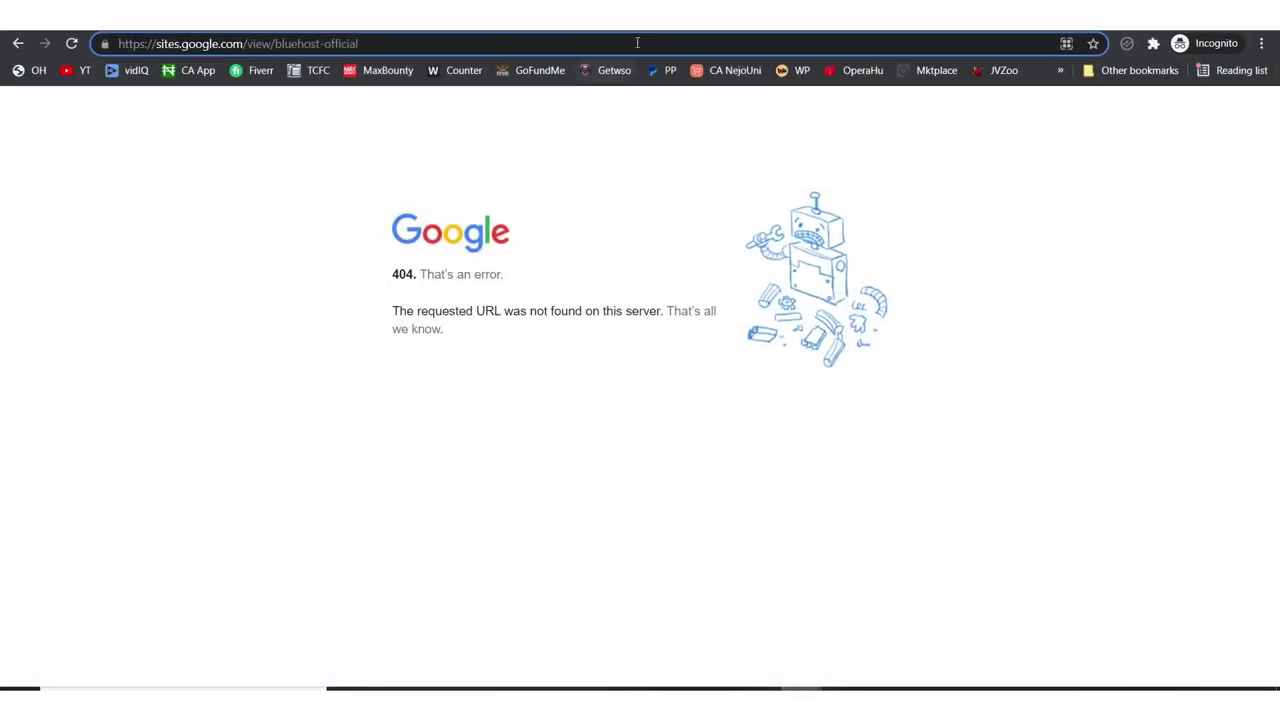
left_click(640, 37)
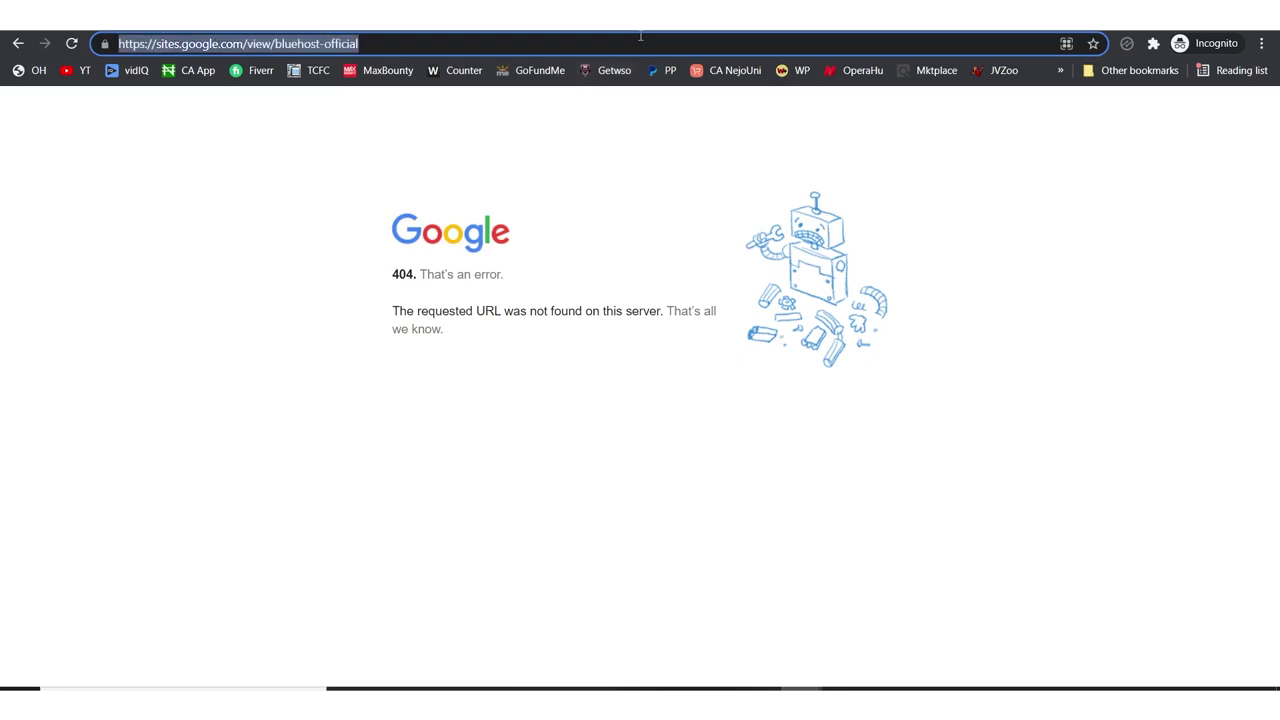
left_click(640, 37)
type("/home")
key("Return")
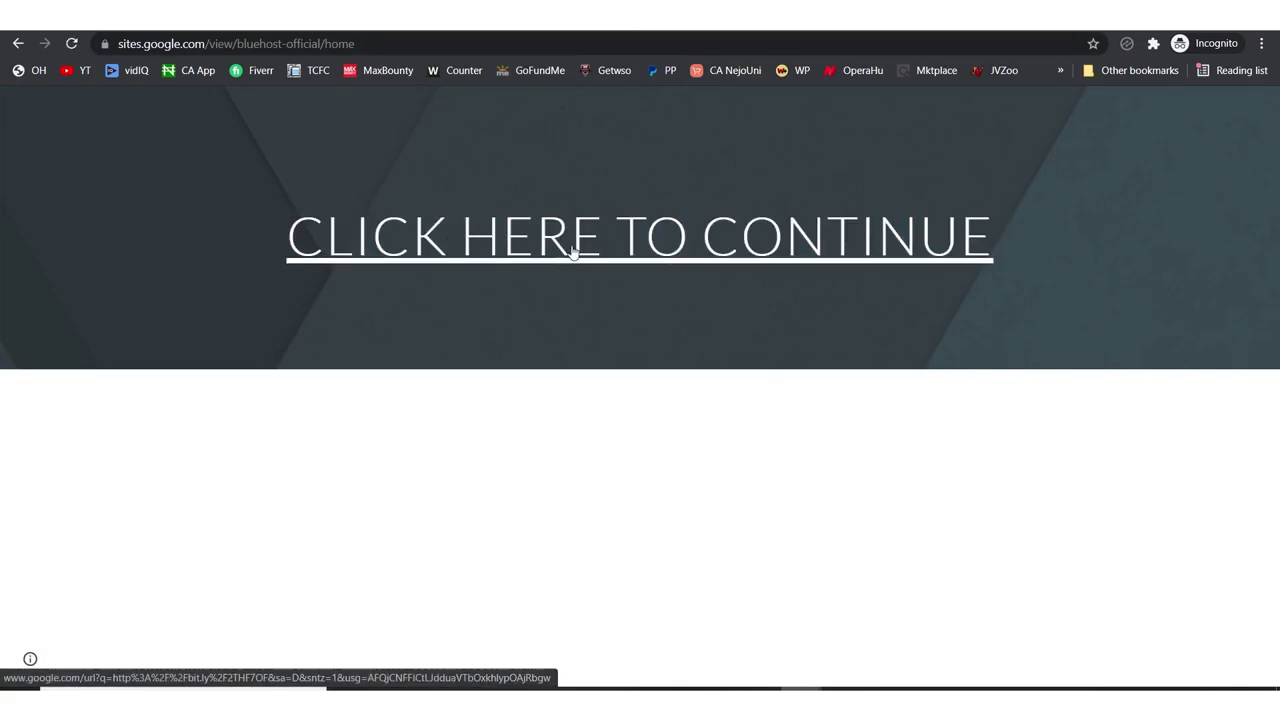
left_click(574, 252)
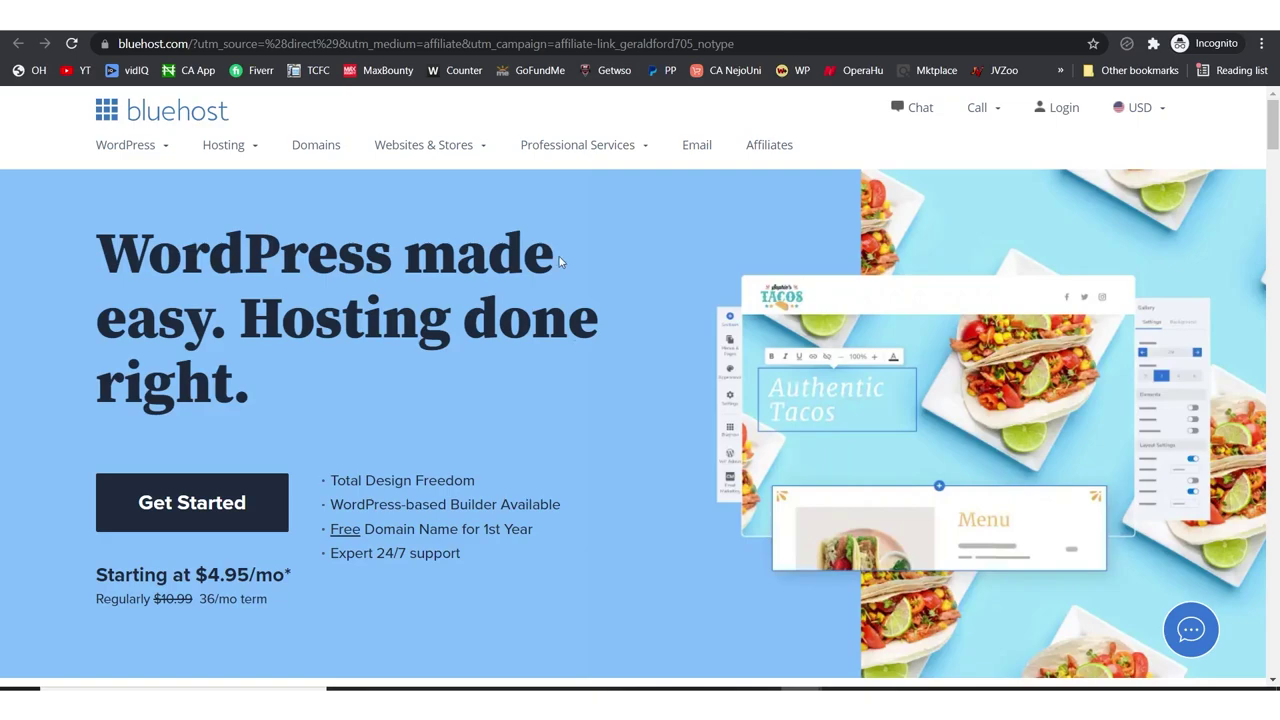
Step: Search Google for "quora" and open the Quora website
left_click(916, 43)
type("qu")
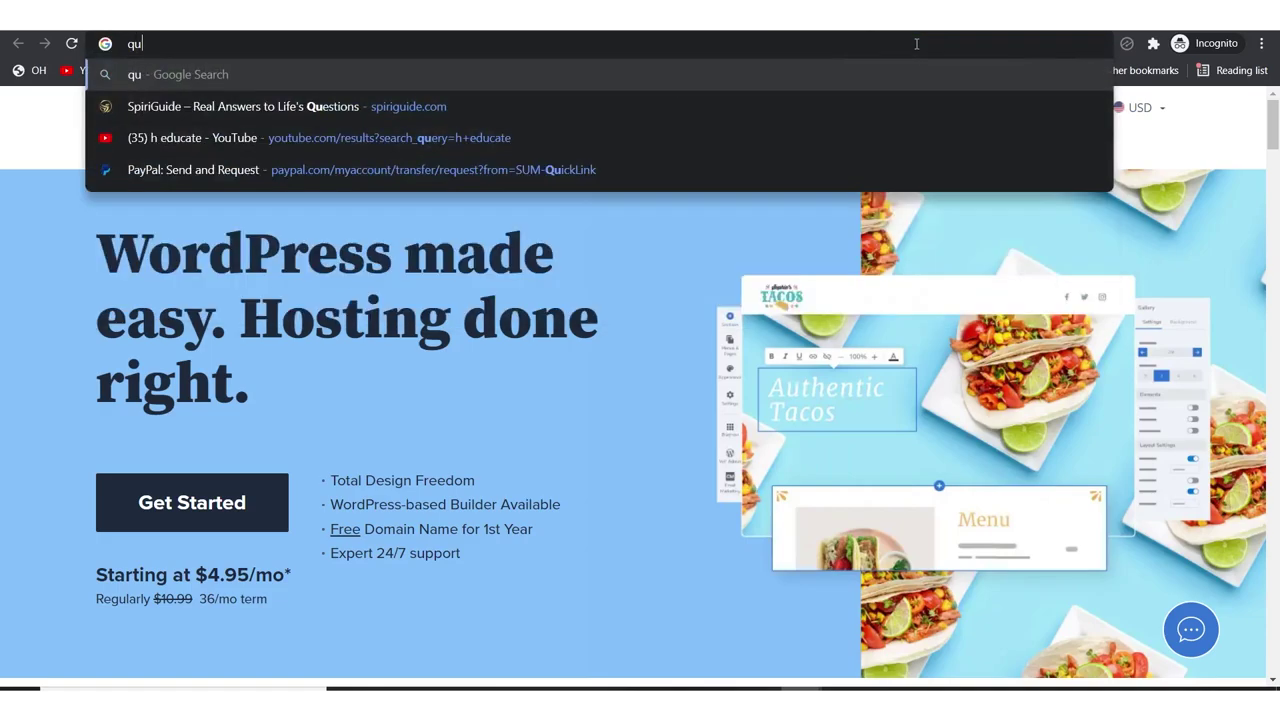
type("ora")
key("Return")
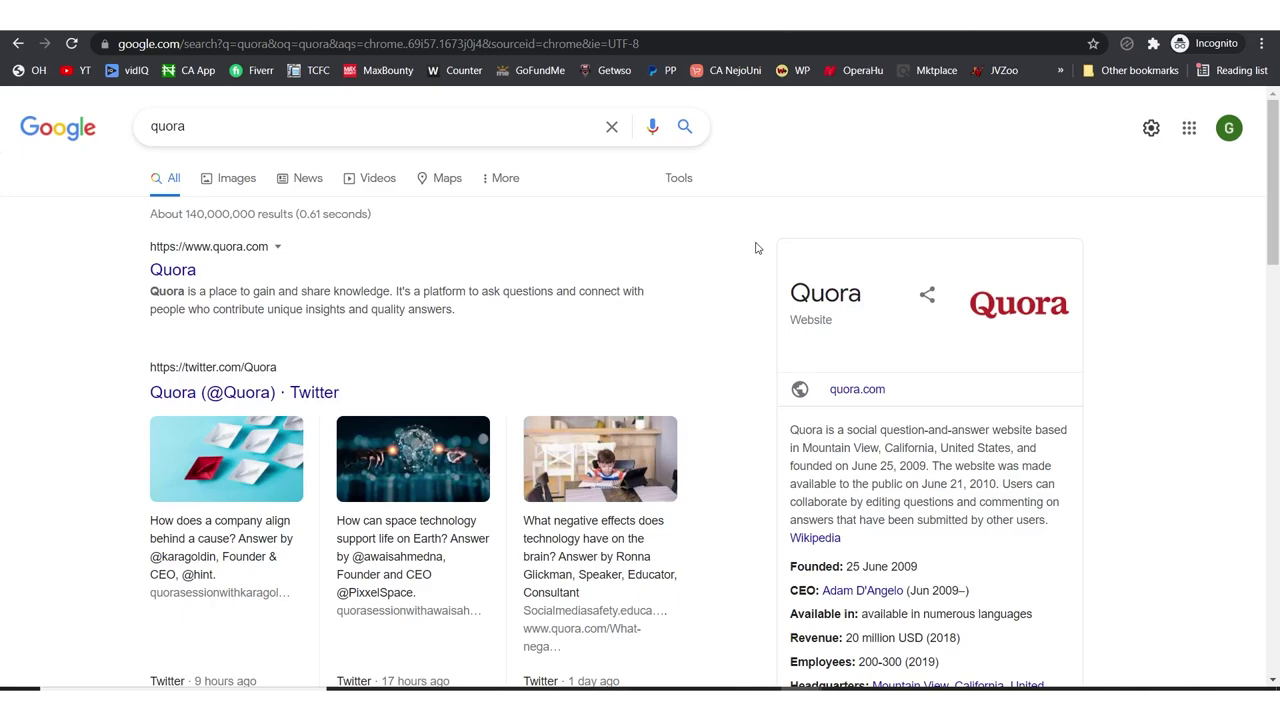
left_click(176, 276)
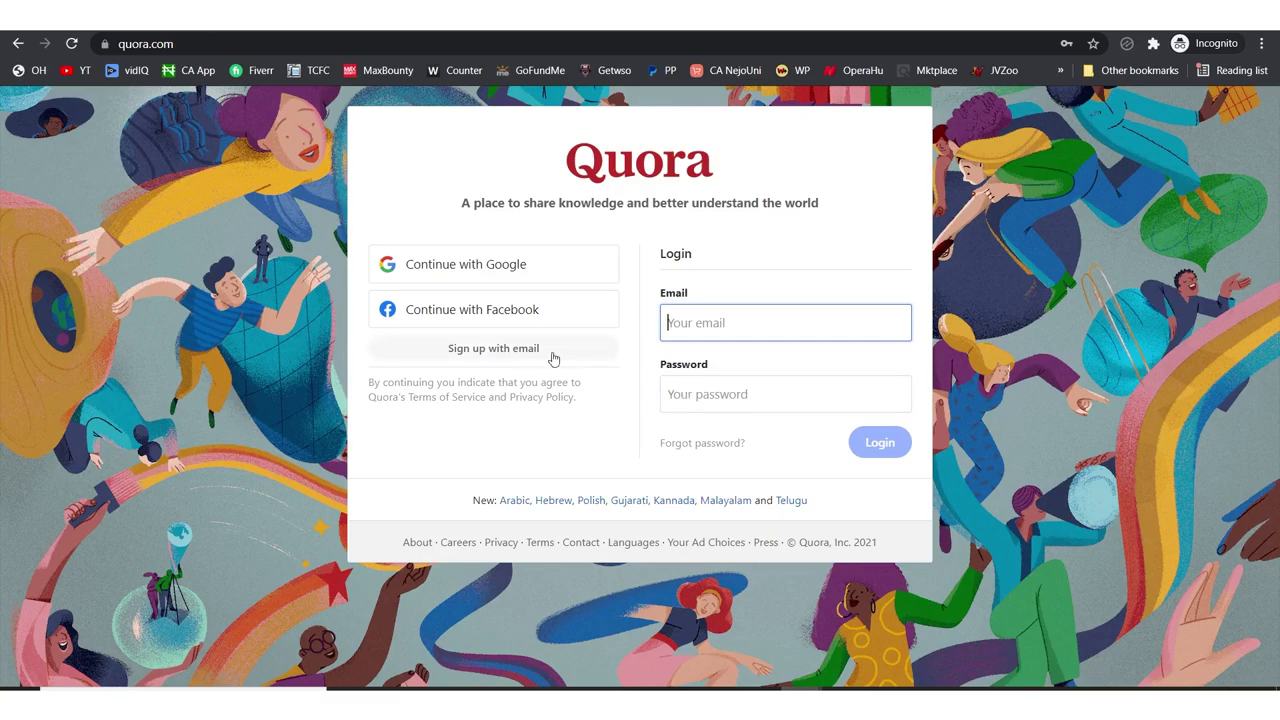
Step: Dismiss the e-mail sign-up form after viewing it and log in to Quora with the saved account e-mail and password
left_click(518, 349)
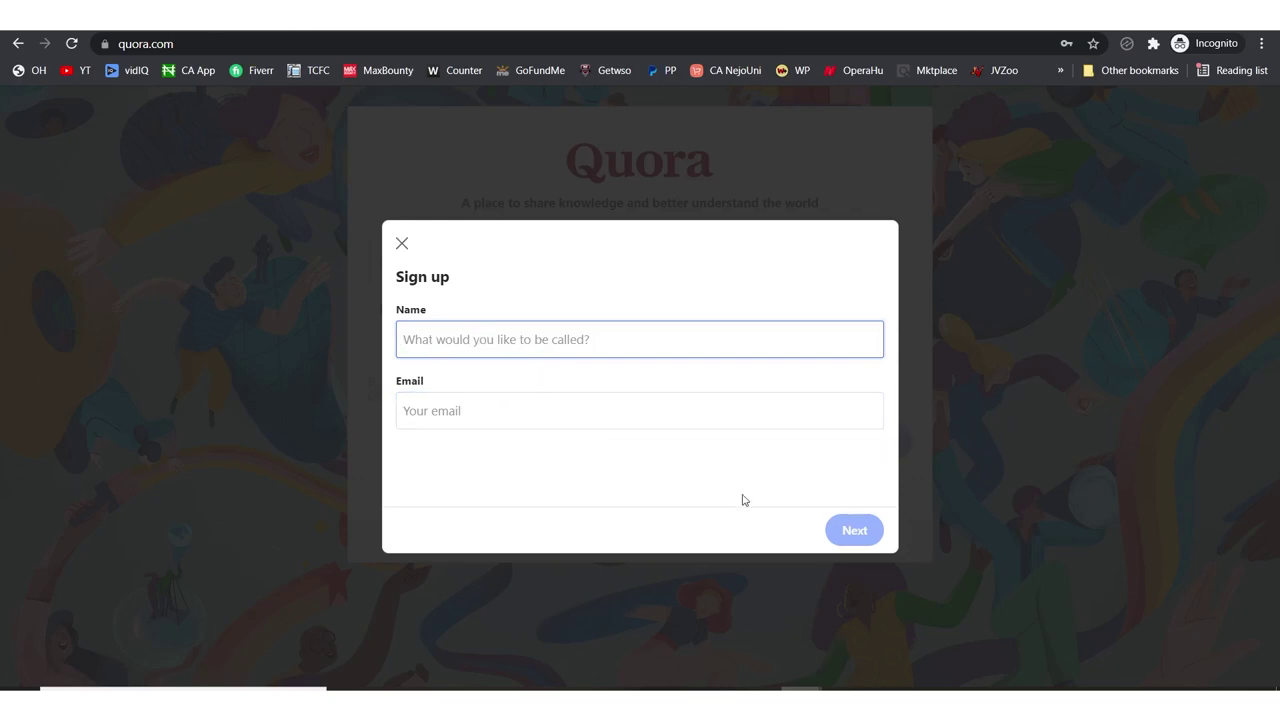
left_click(401, 244)
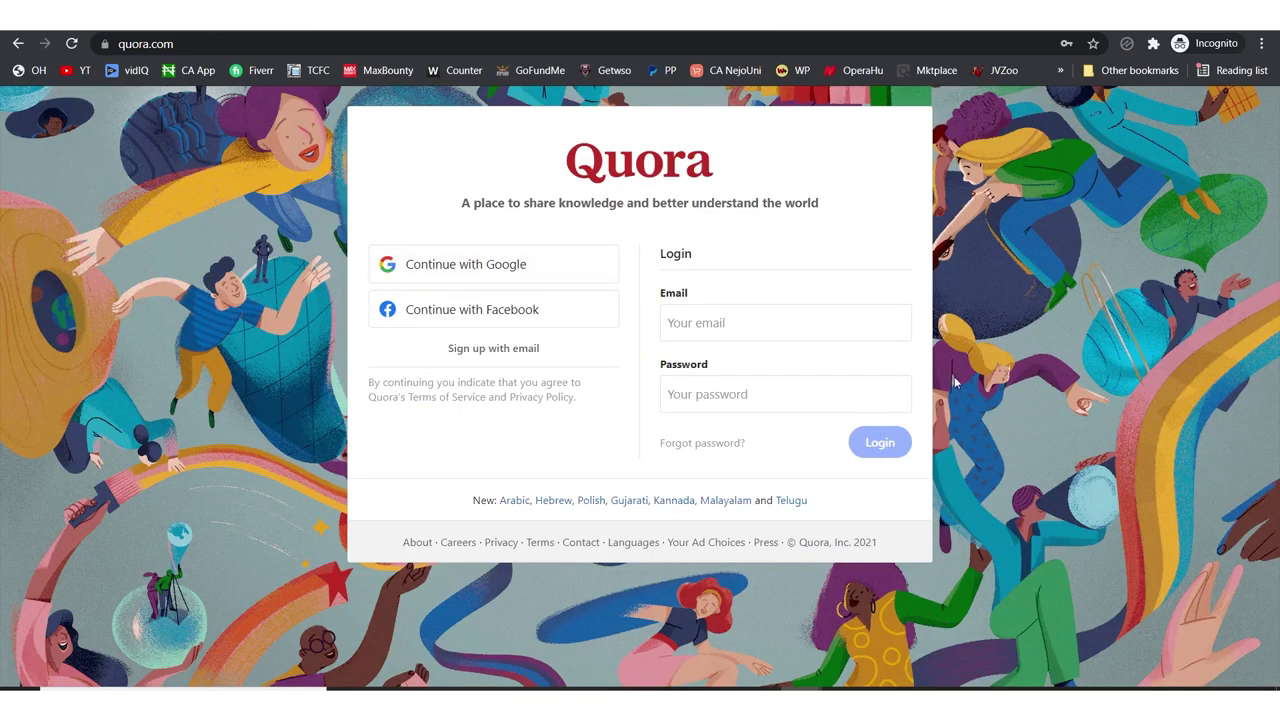
left_click(764, 323)
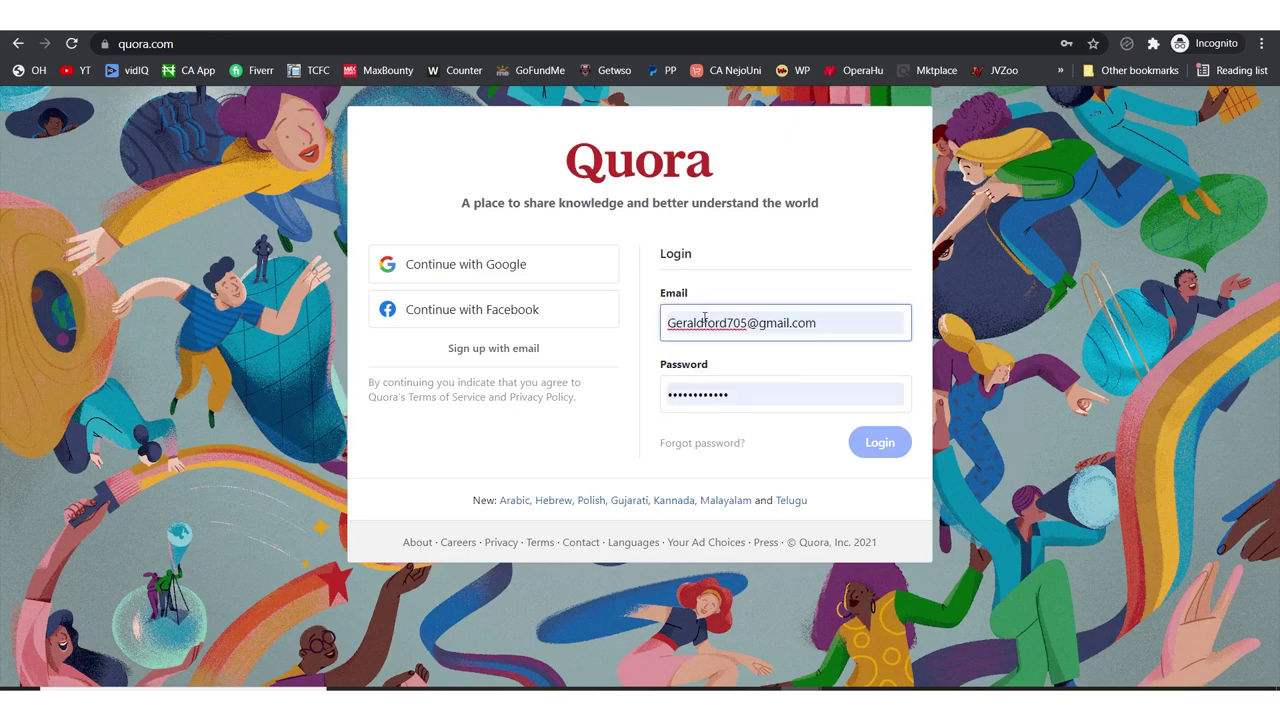
left_click(881, 442)
left_click(889, 452)
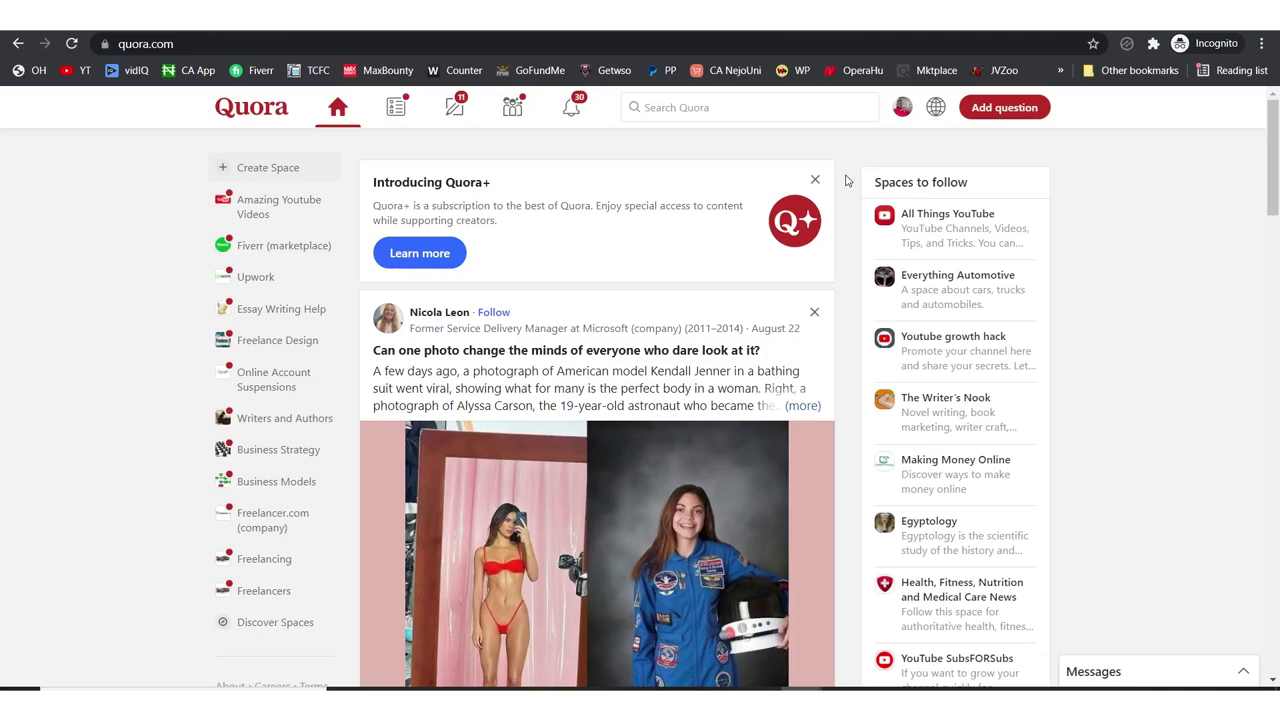
Step: Open the Quora account's stats page and examine the answers' views over the last 30 days
left_click(904, 114)
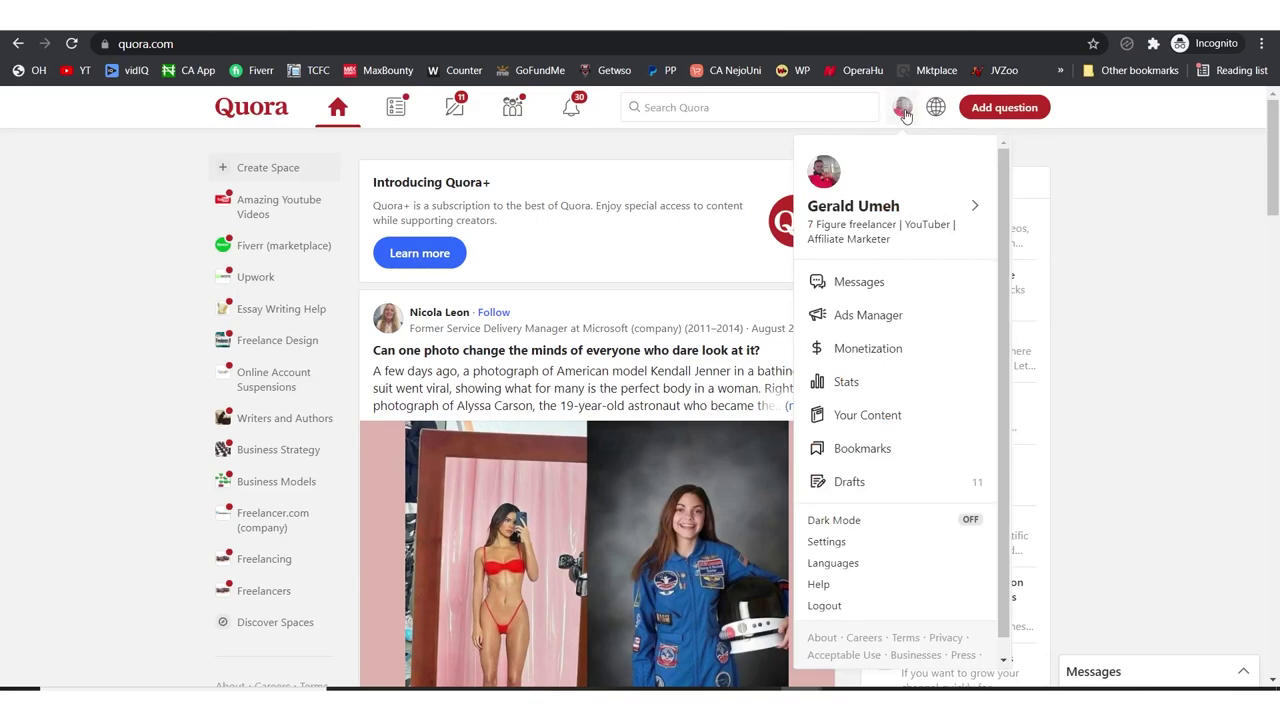
left_click(863, 382)
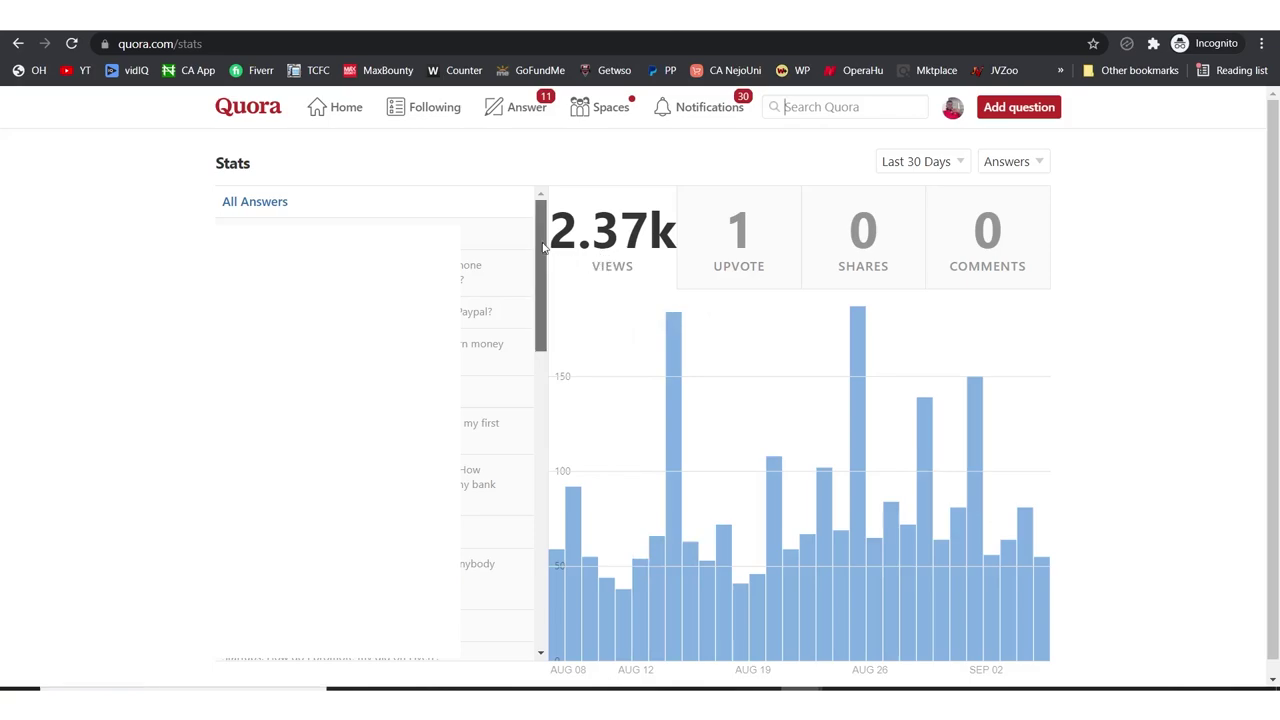
scroll(537, 310, "down", 5)
left_click_drag(533, 395, 522, 235)
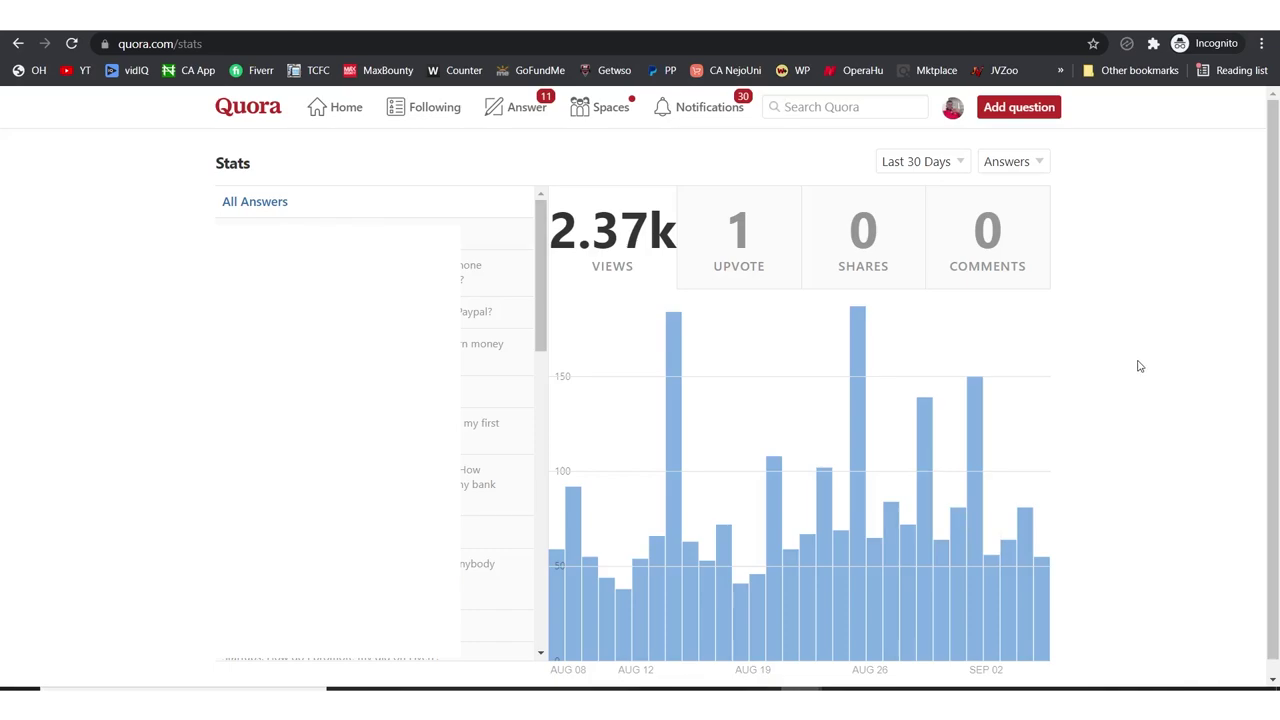
scroll(1137, 365, "down", 1)
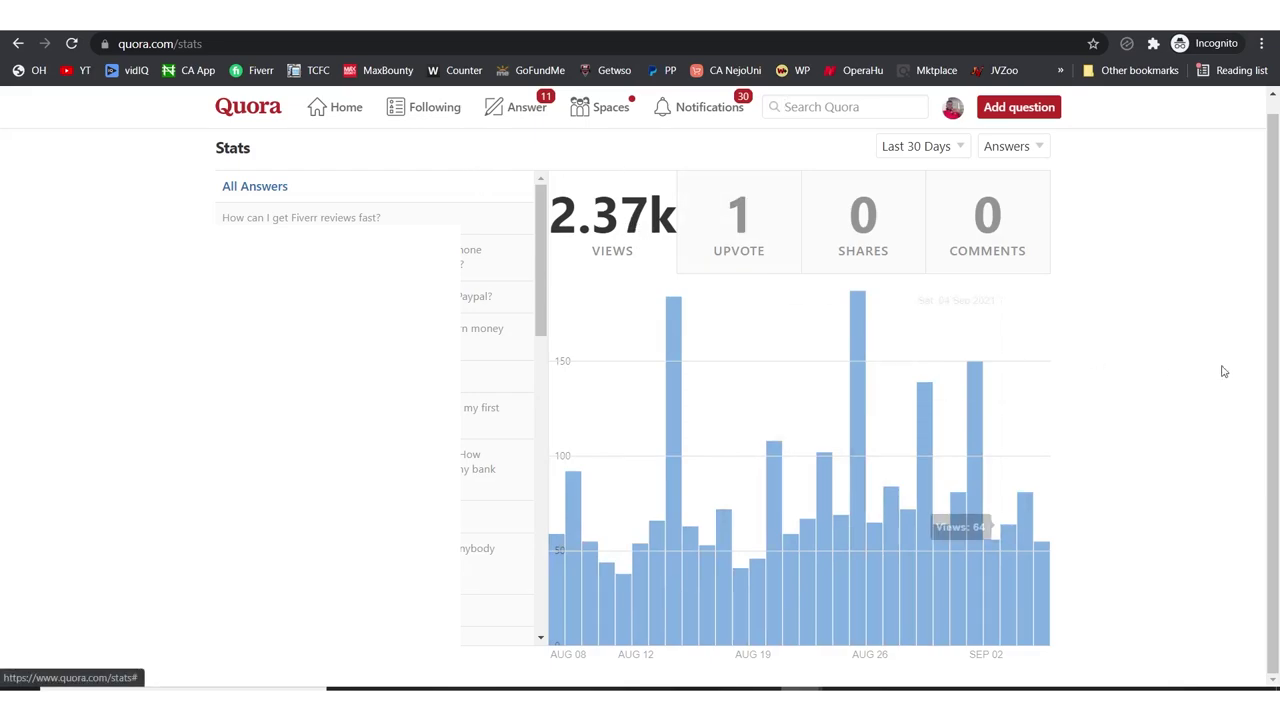
scroll(1180, 410, "up", 1)
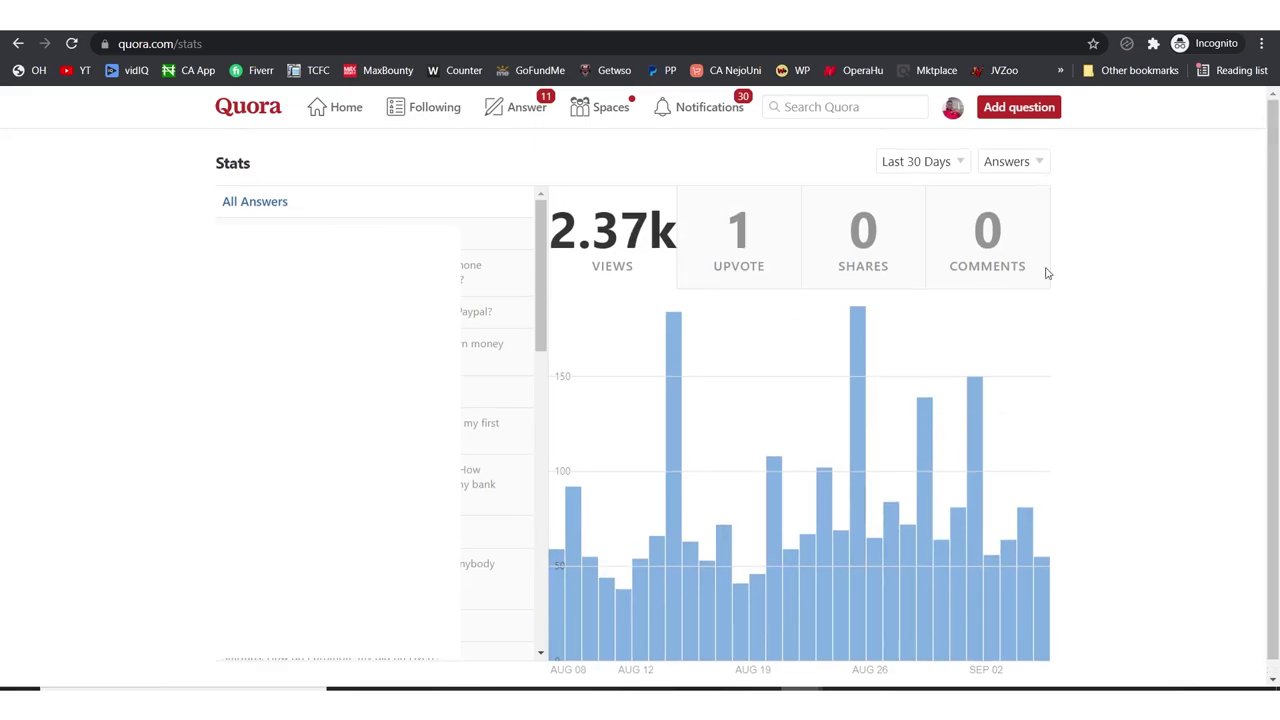
Step: Set the stats period to All Time and examine the overall views chart
left_click(948, 166)
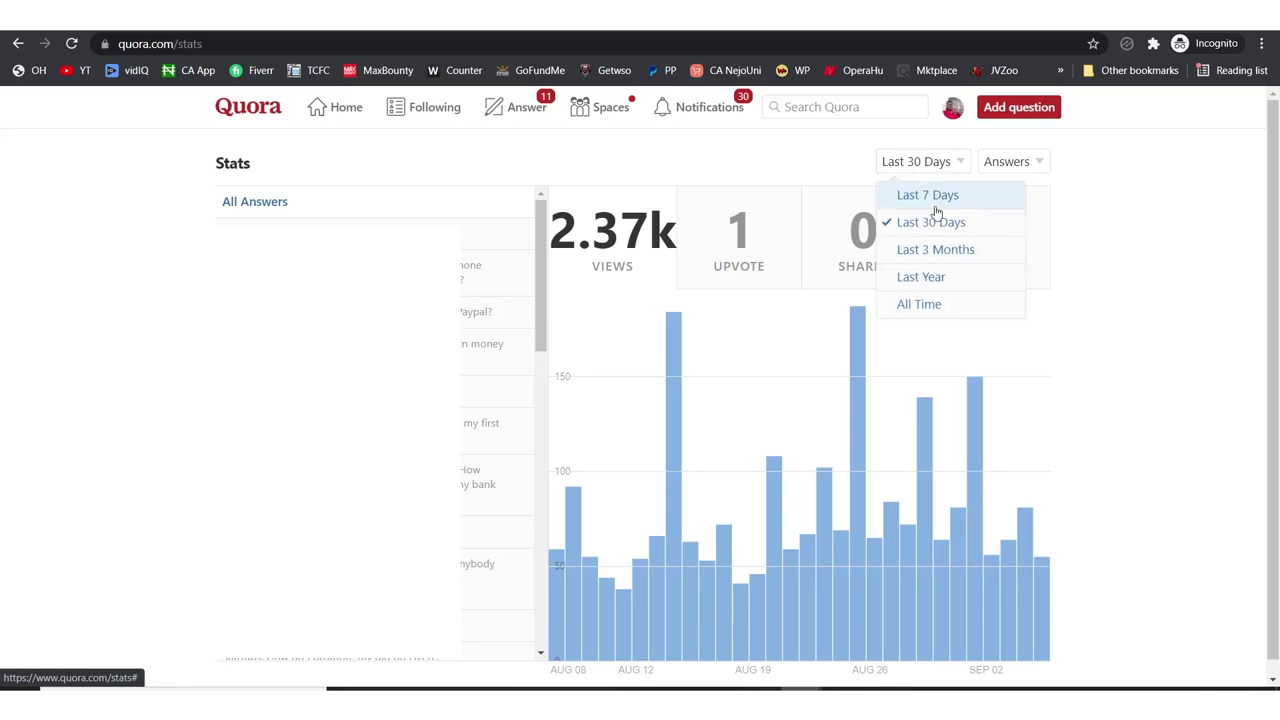
left_click(938, 305)
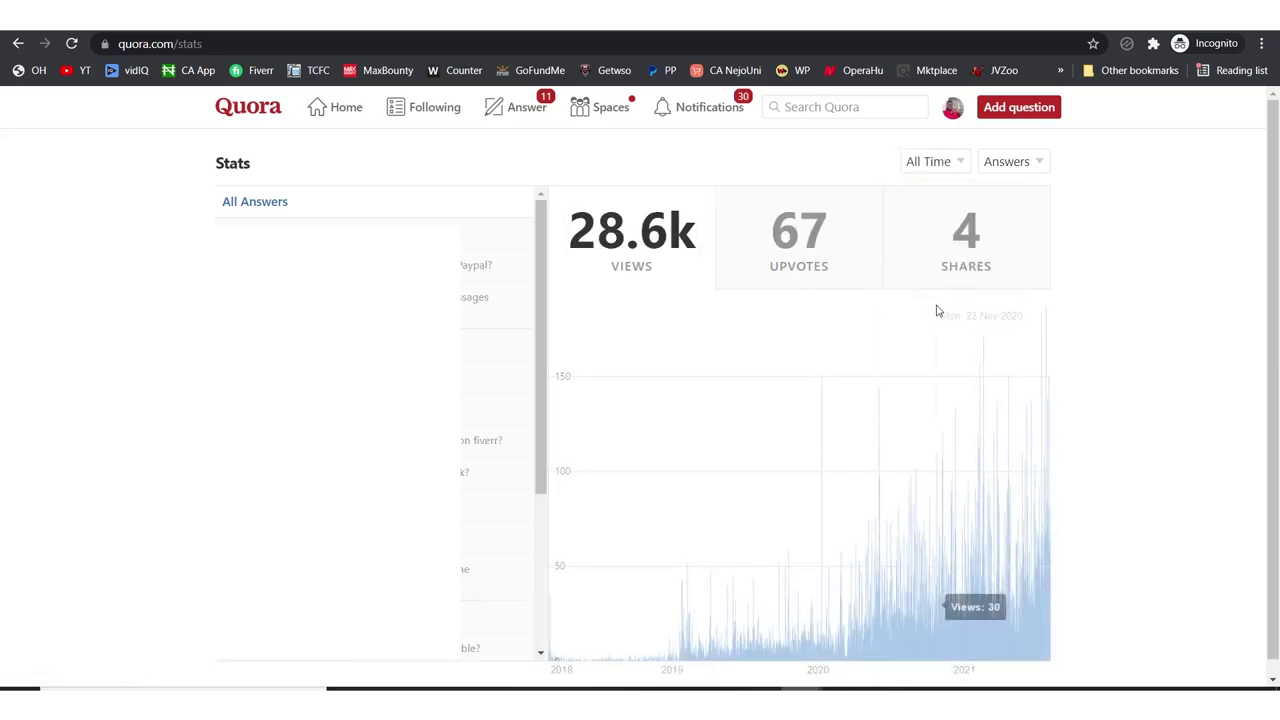
scroll(1129, 281, "down", 1)
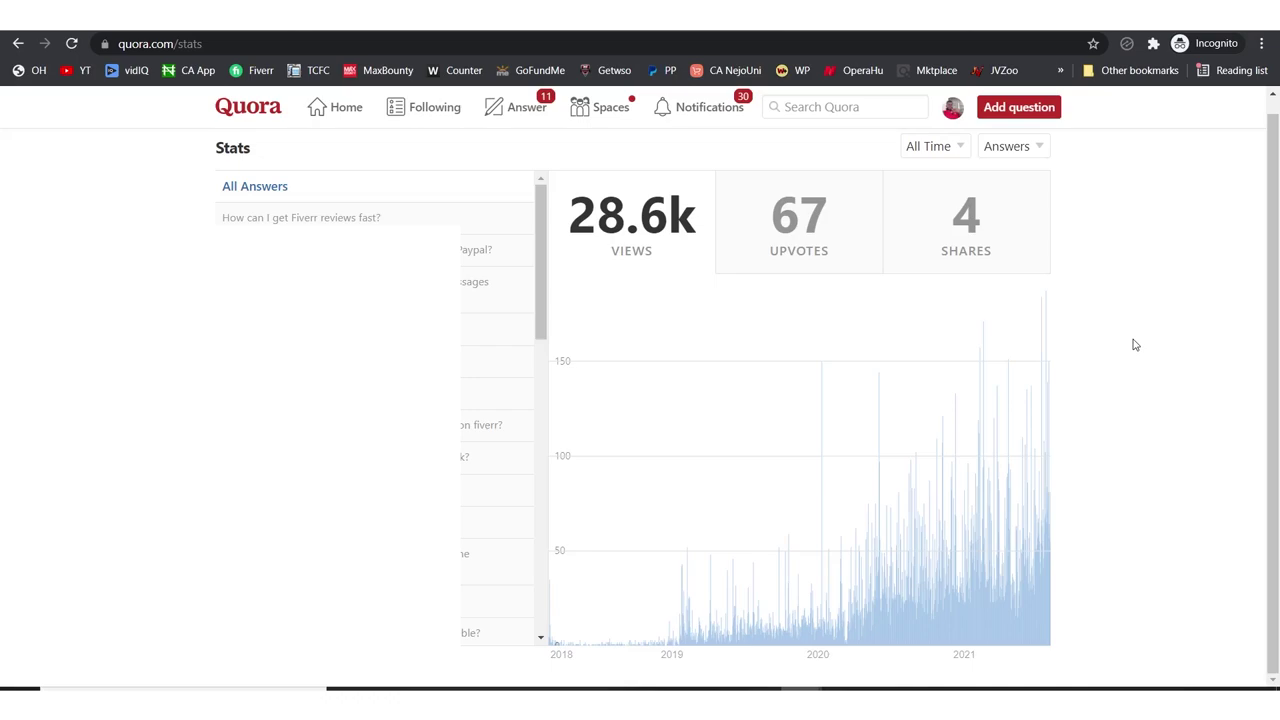
left_click(860, 113)
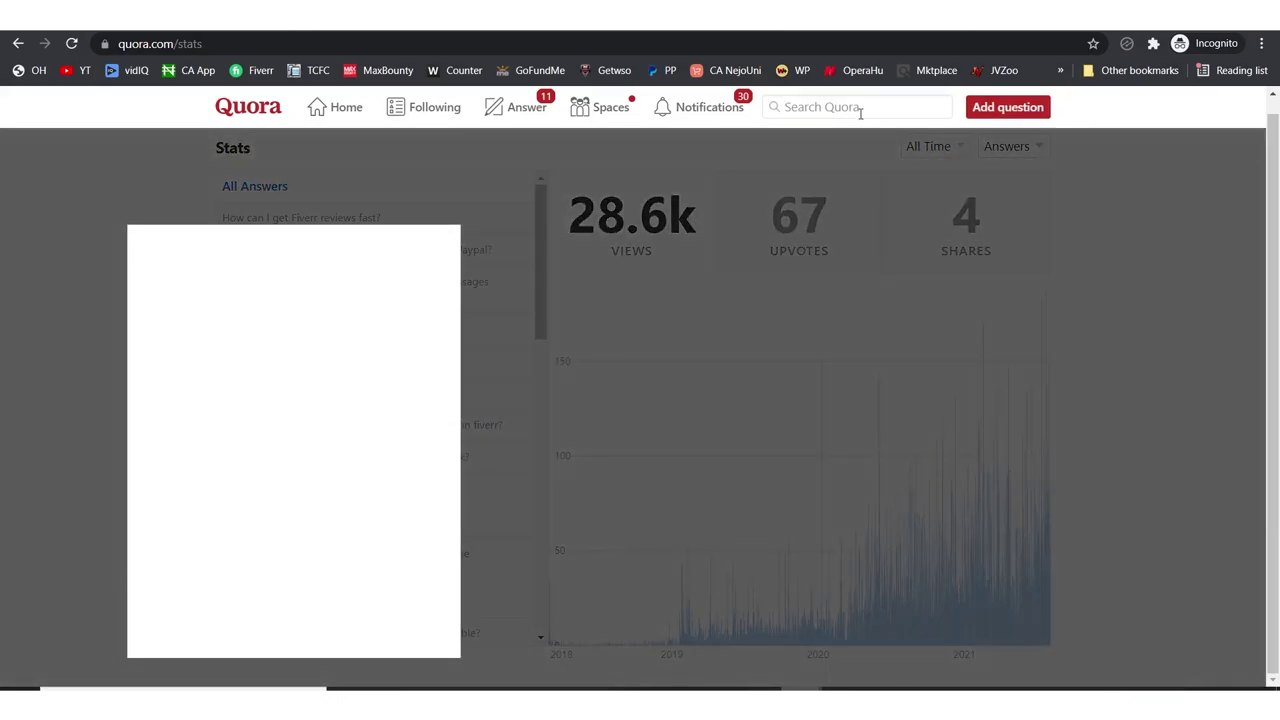
type("hosting")
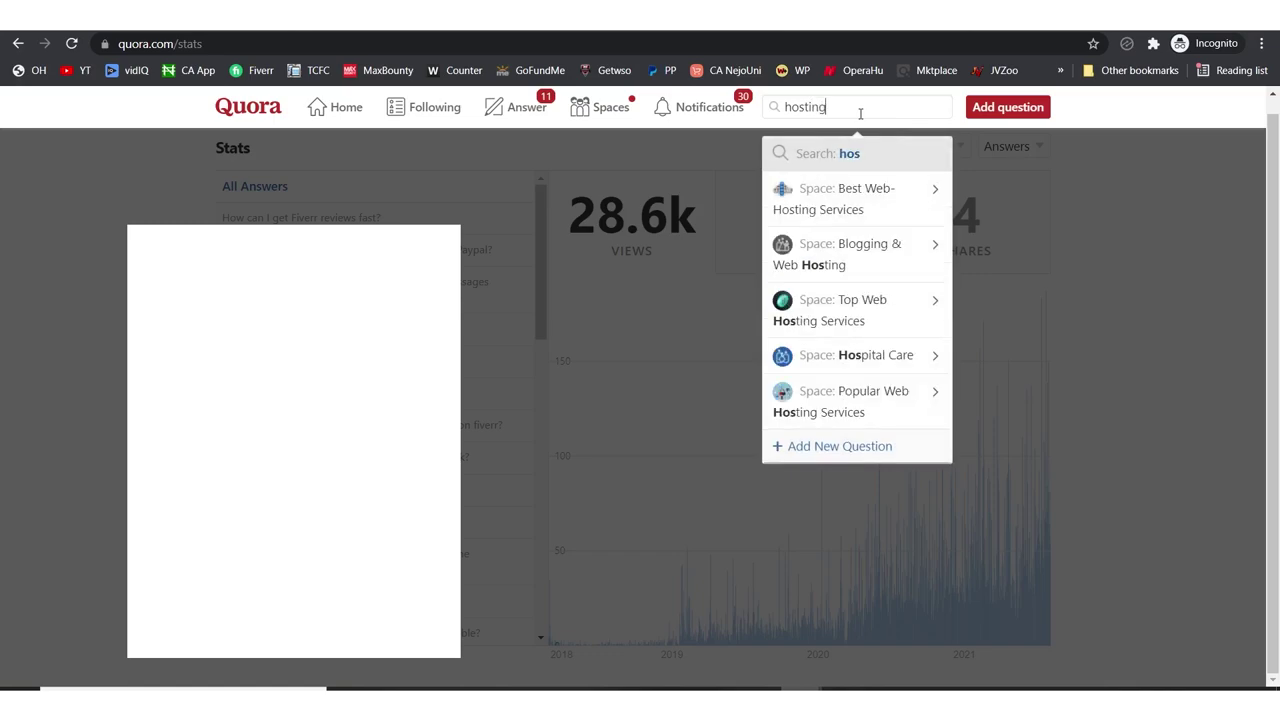
key("BackSpace")
key("BackSpace")
key("BackSpace")
key("BackSpace")
key("BackSpace")
key("BackSpace")
key("BackSpace")
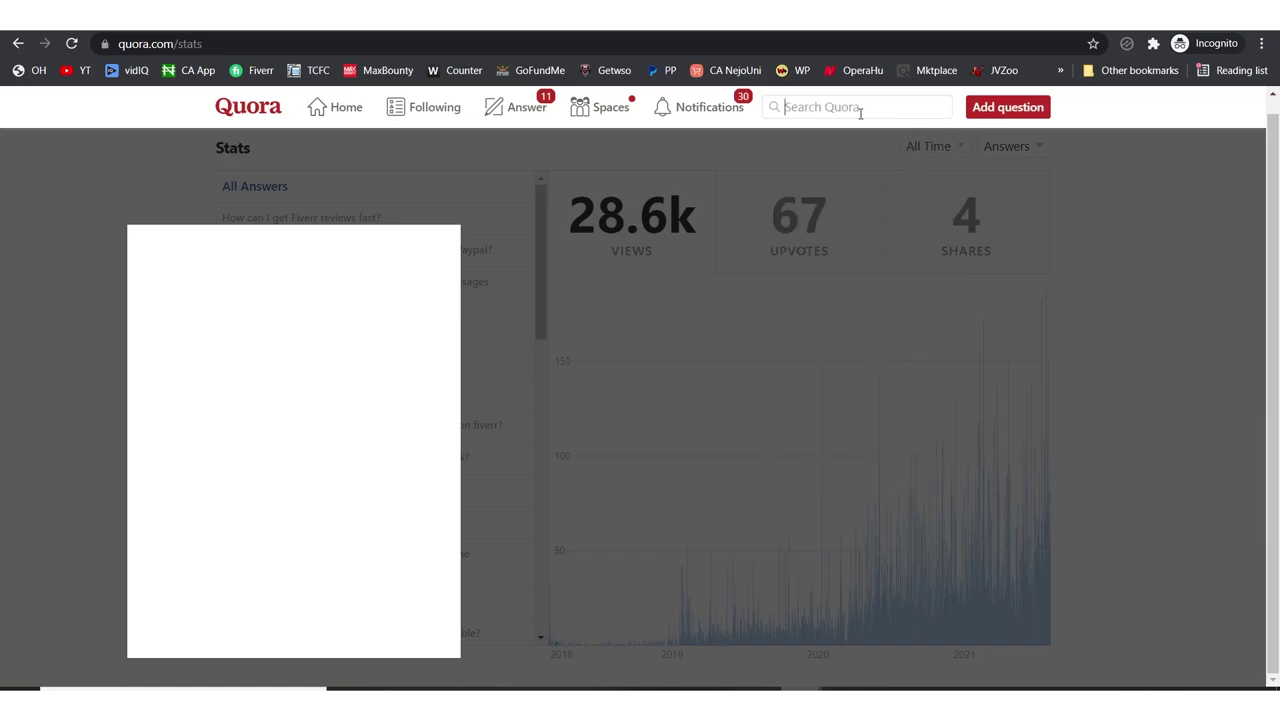
Step: Search Quora for "web hosting"
type("web hosti")
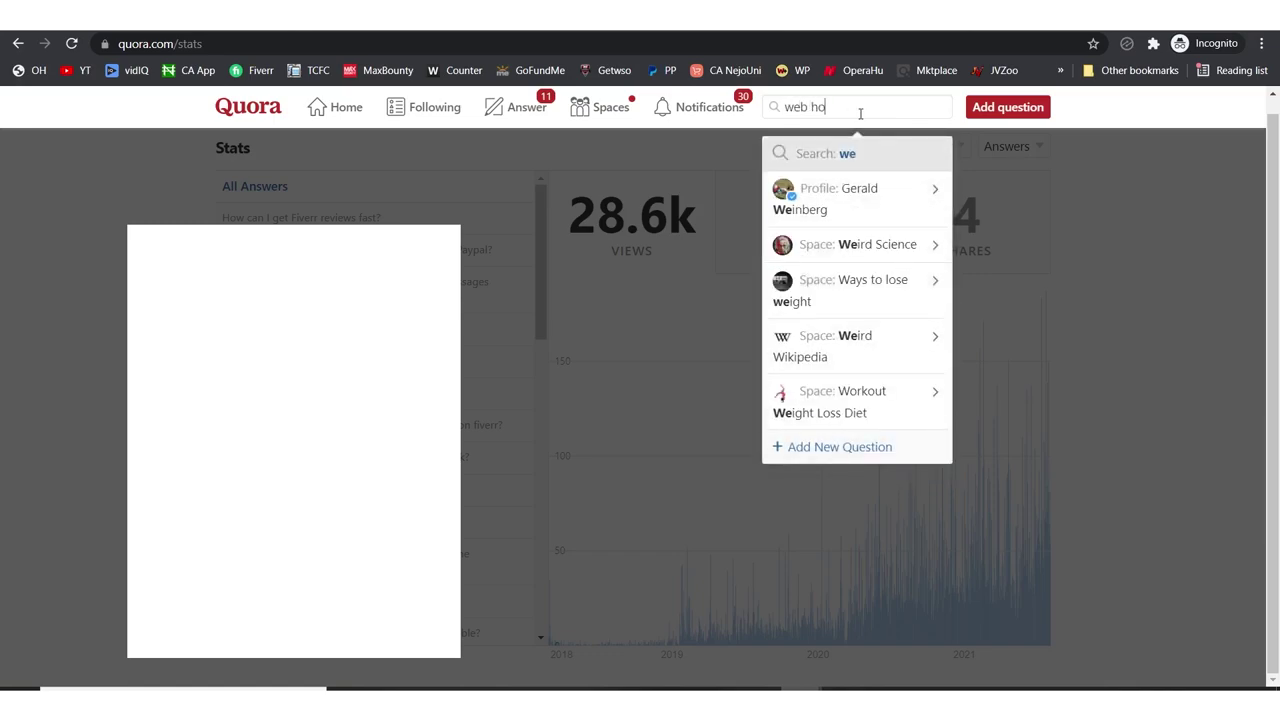
type("ng")
key("Return")
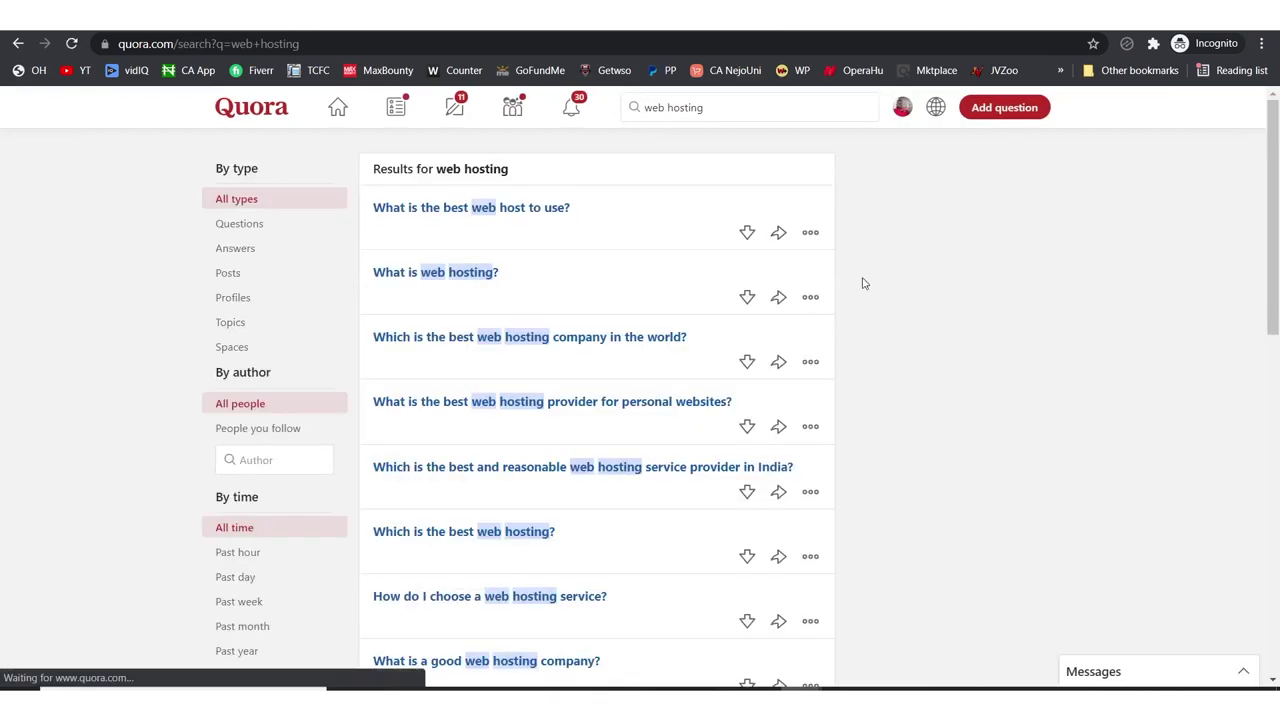
Step: Open the first four web hosting questions from the search results, each in a new browser tab
right_click(441, 214)
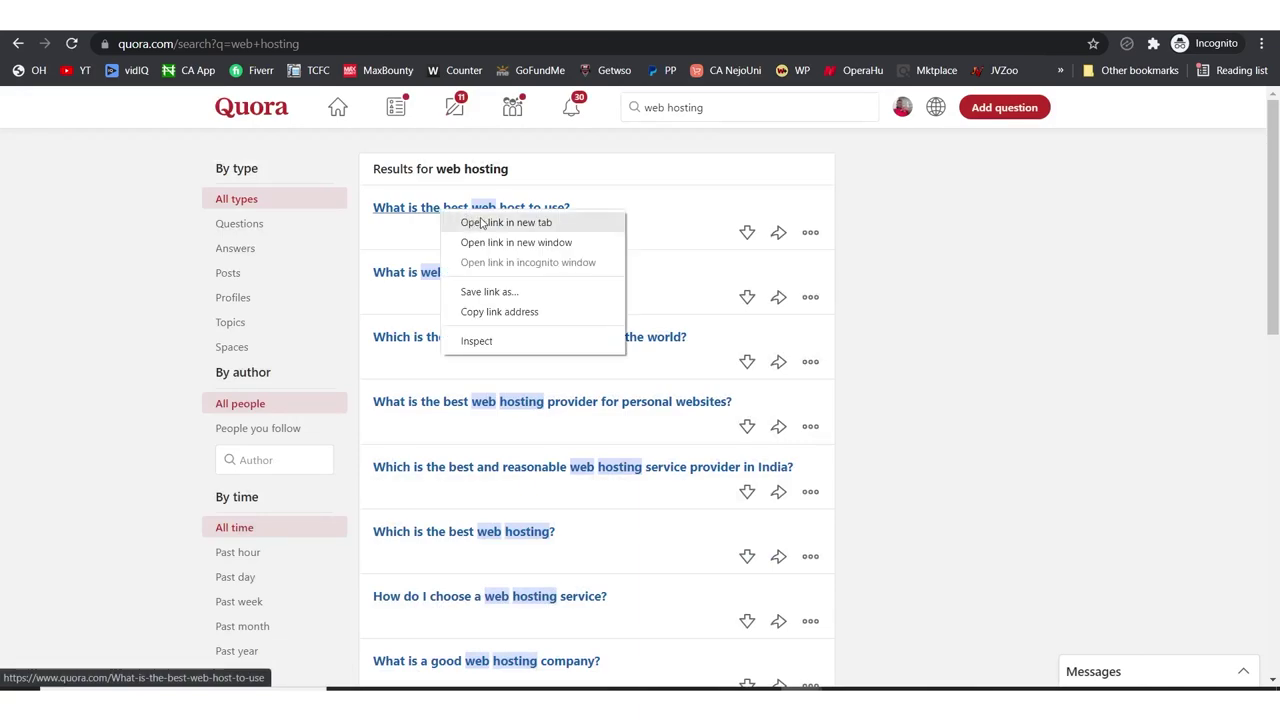
left_click(478, 222)
right_click(450, 272)
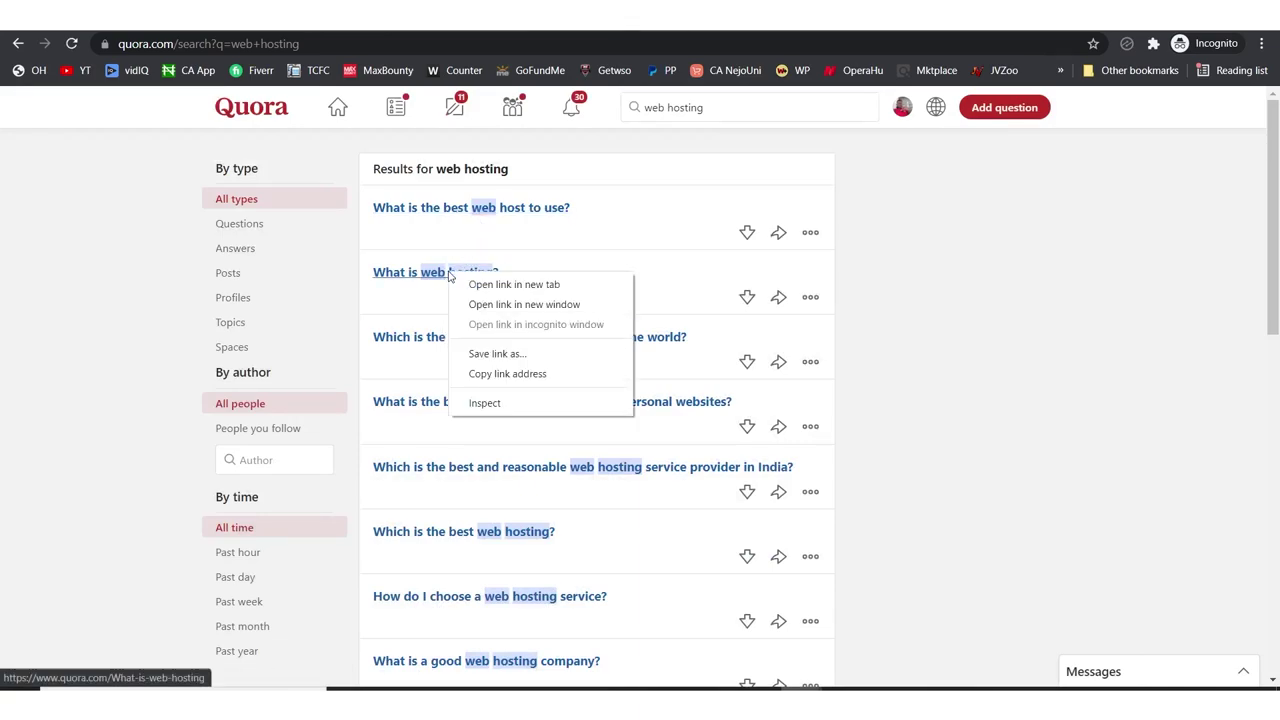
left_click(485, 285)
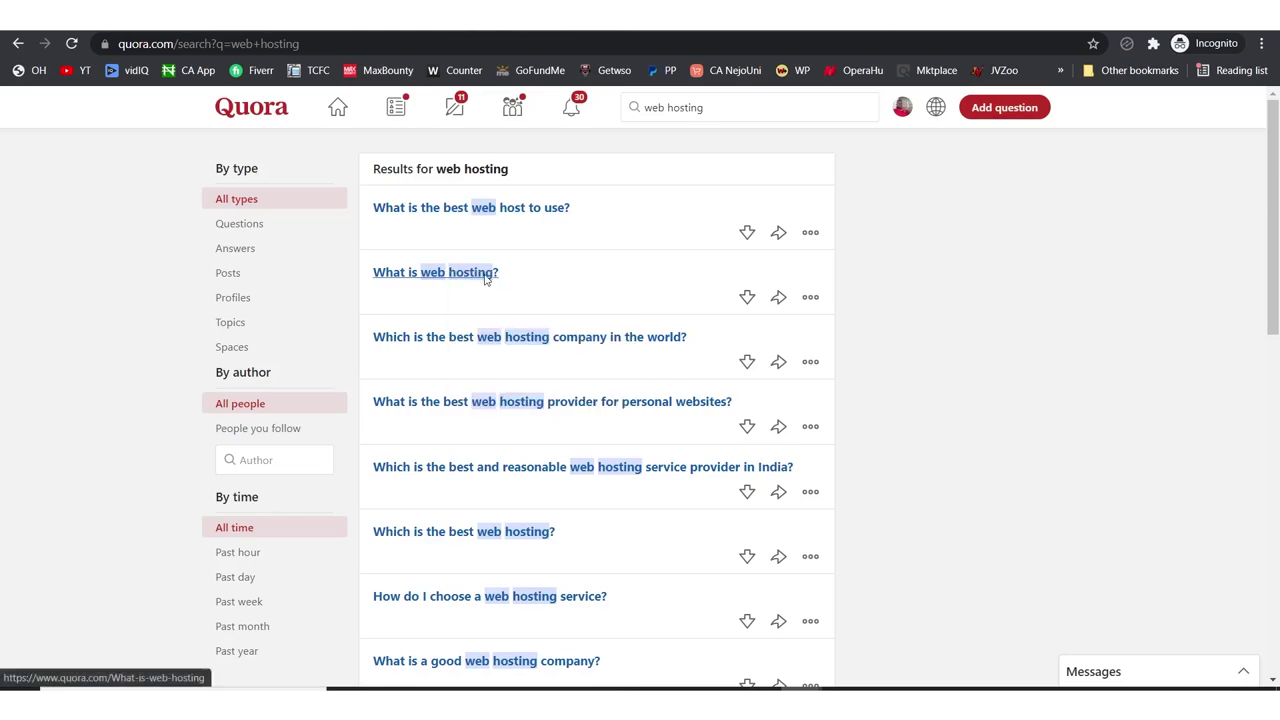
right_click(508, 346)
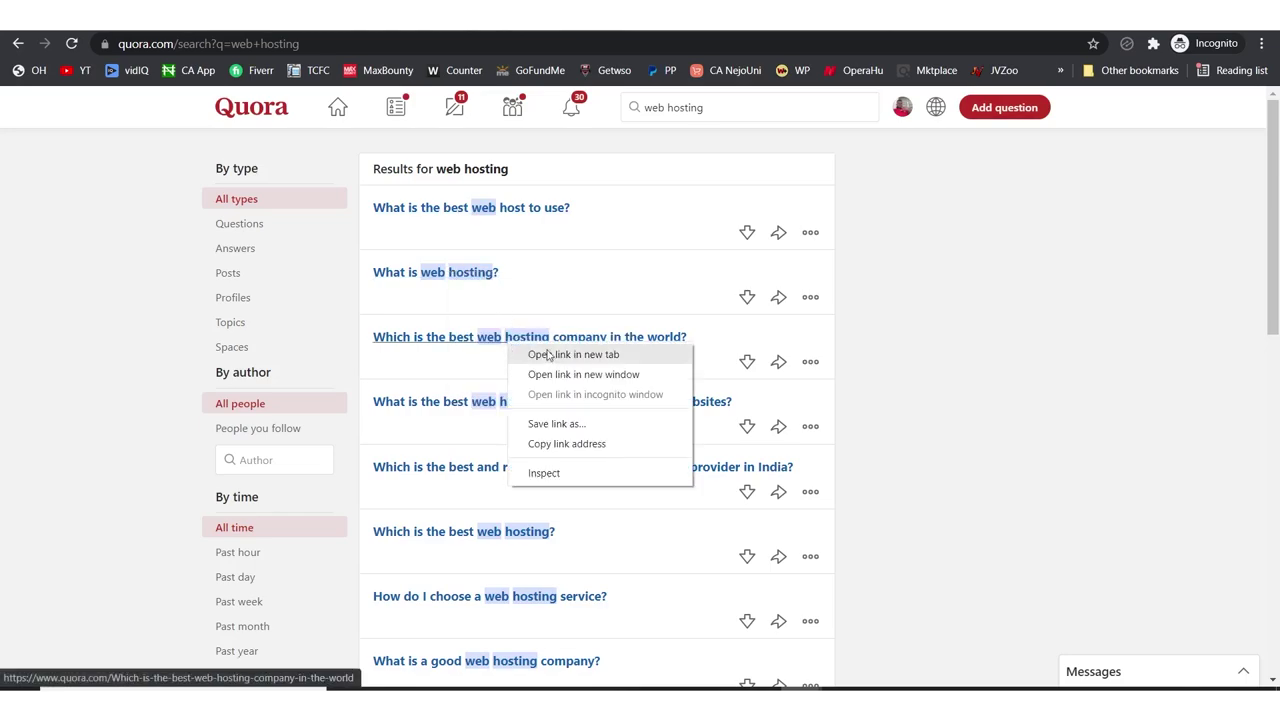
left_click(558, 356)
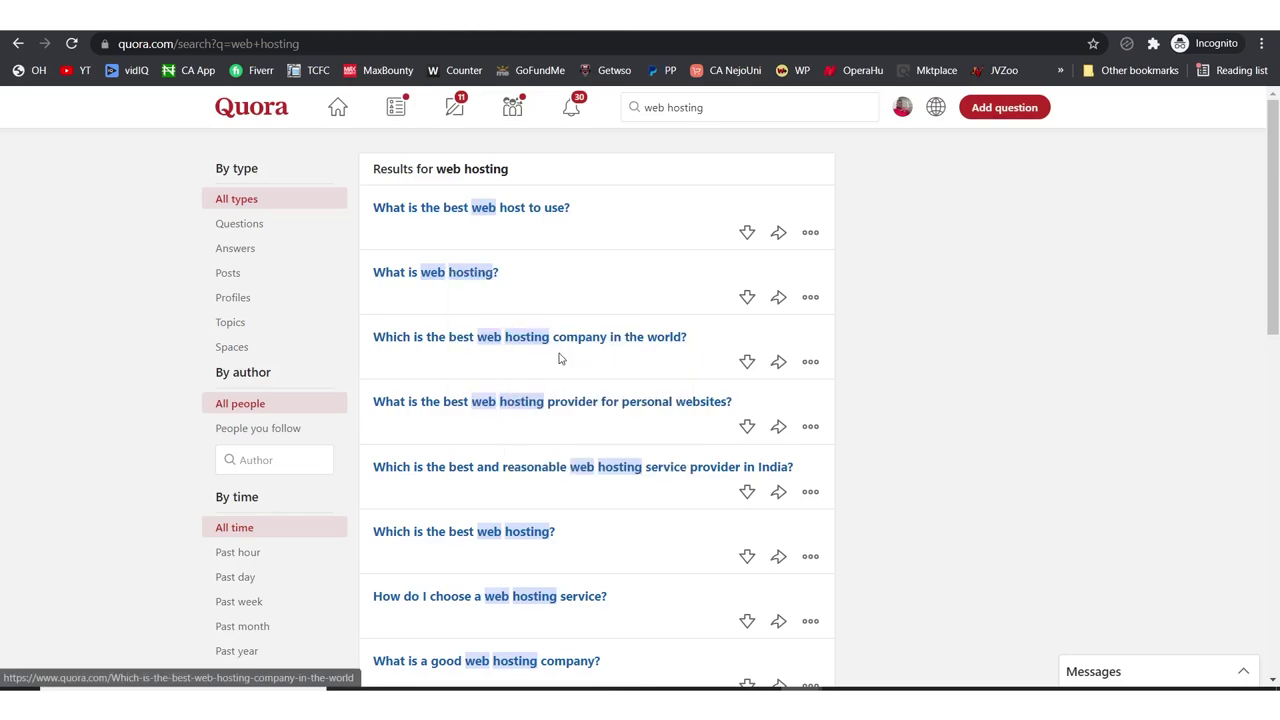
right_click(510, 404)
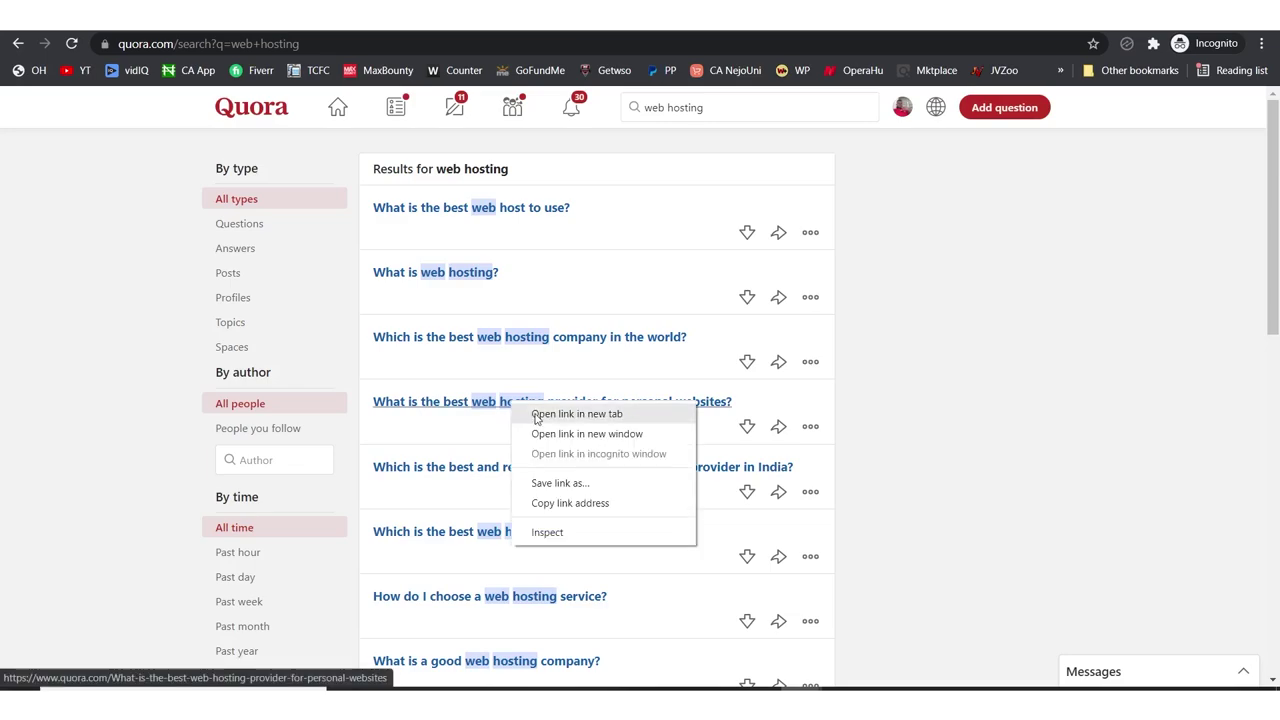
left_click(540, 415)
Step: Switch to the "What is the best web host to use?" question and expand its first answer to read it in full
scroll(607, 424, "down", 8)
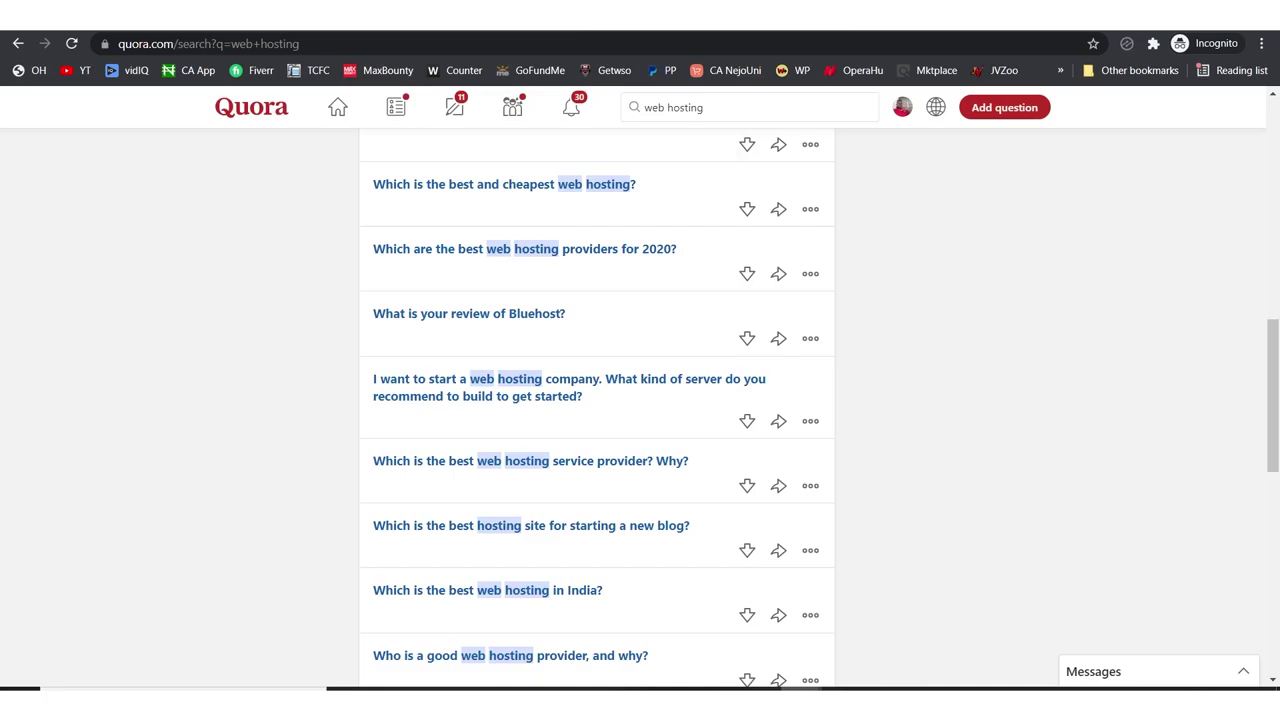
left_click(531, 525)
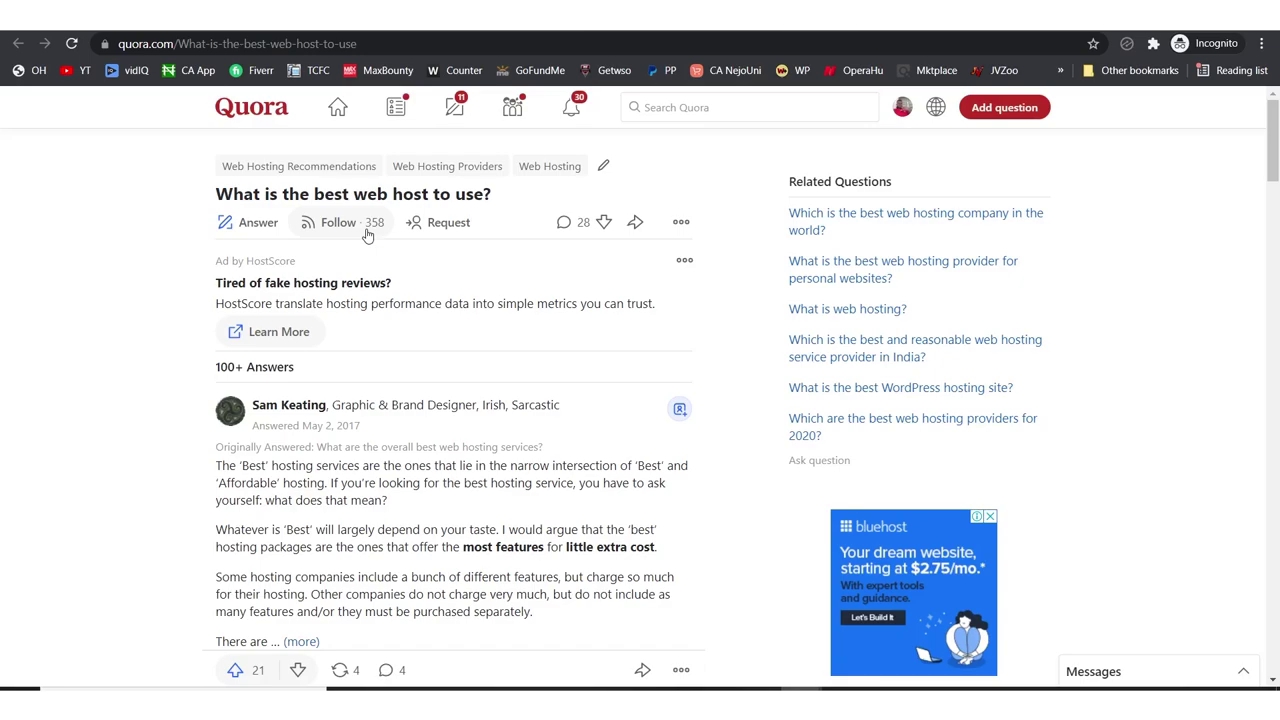
scroll(363, 288, "down", 2)
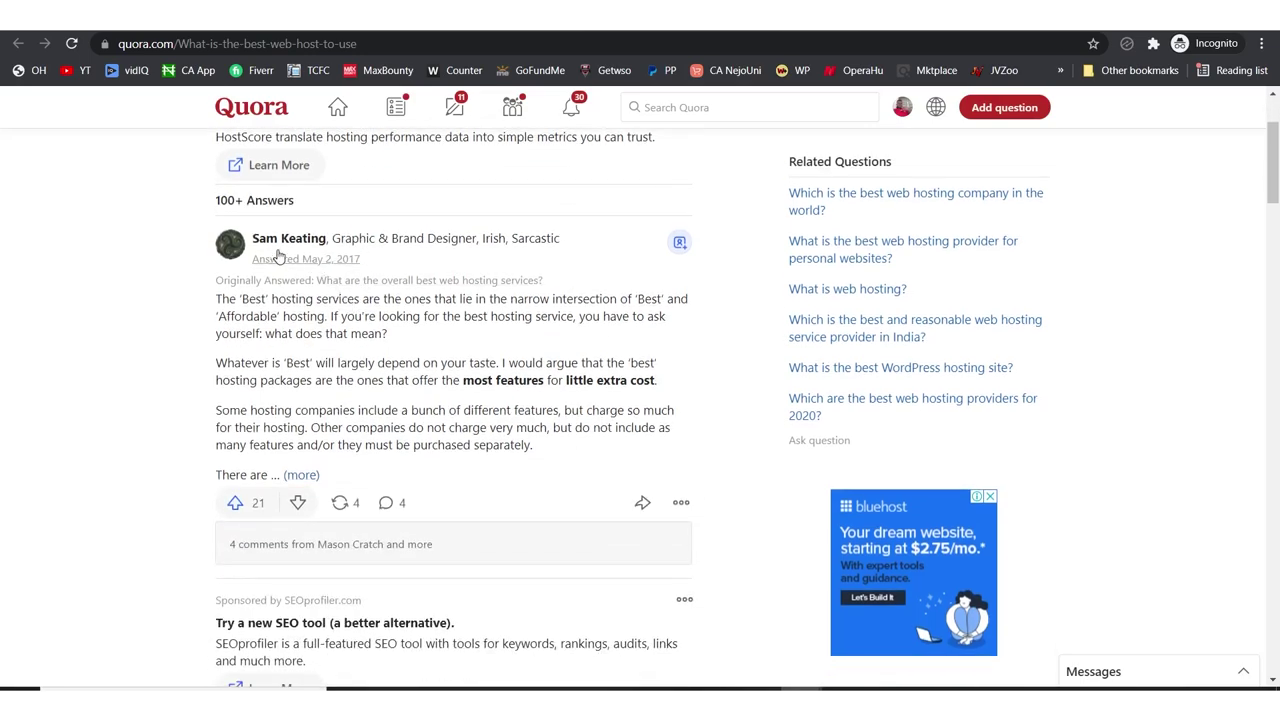
mouse_move(307, 246)
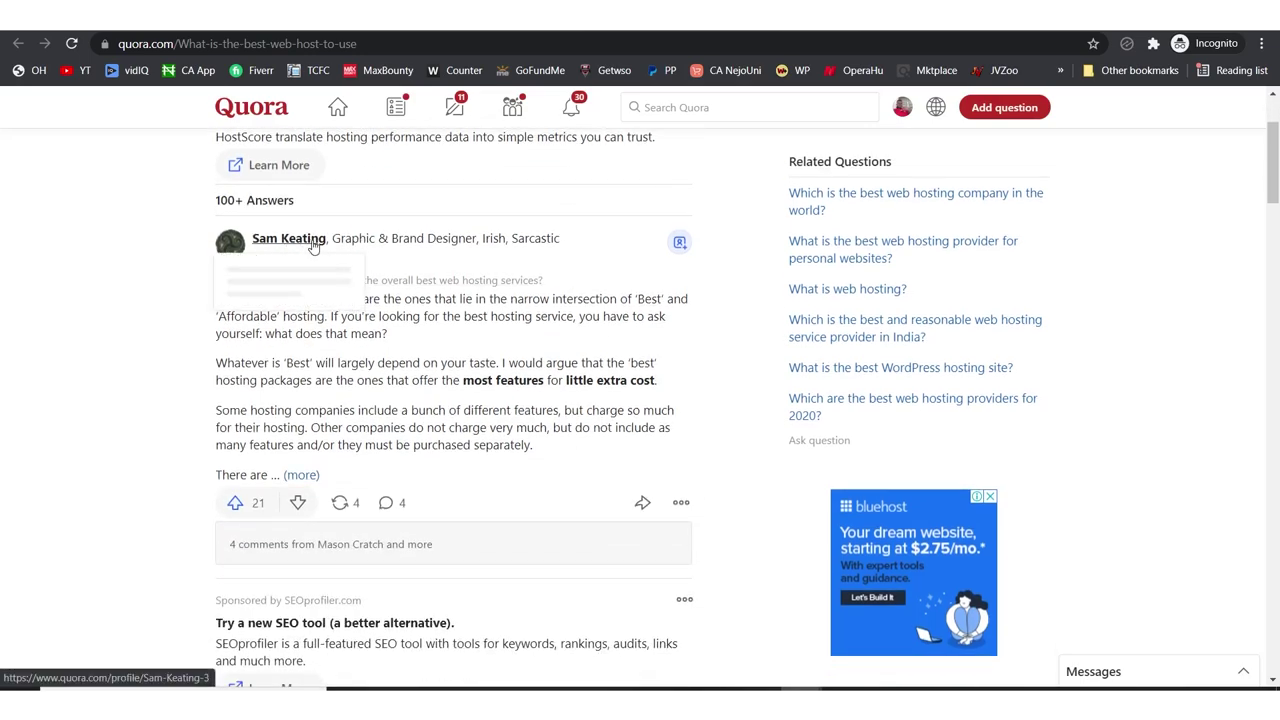
left_click(309, 478)
scroll(323, 398, "down", 5)
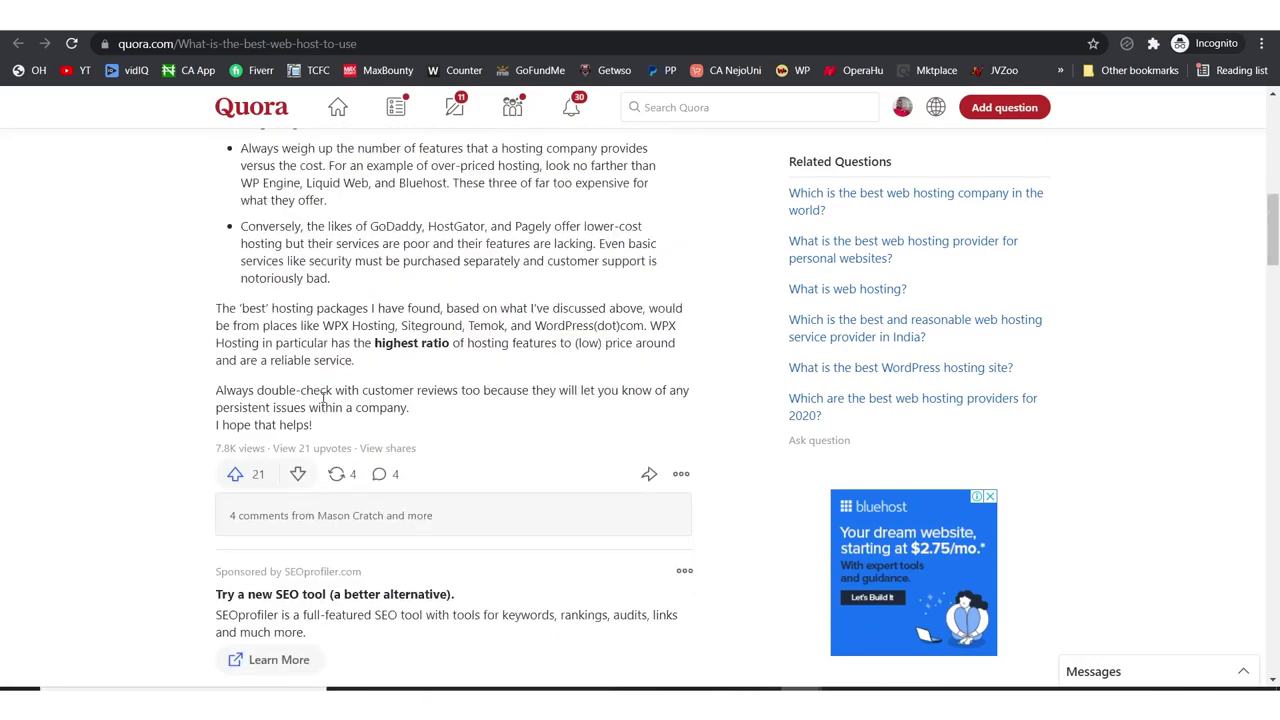
Step: Reread the first answer to "What is the best web host to use?", examining its hosting advice and length
scroll(323, 398, "up", 4)
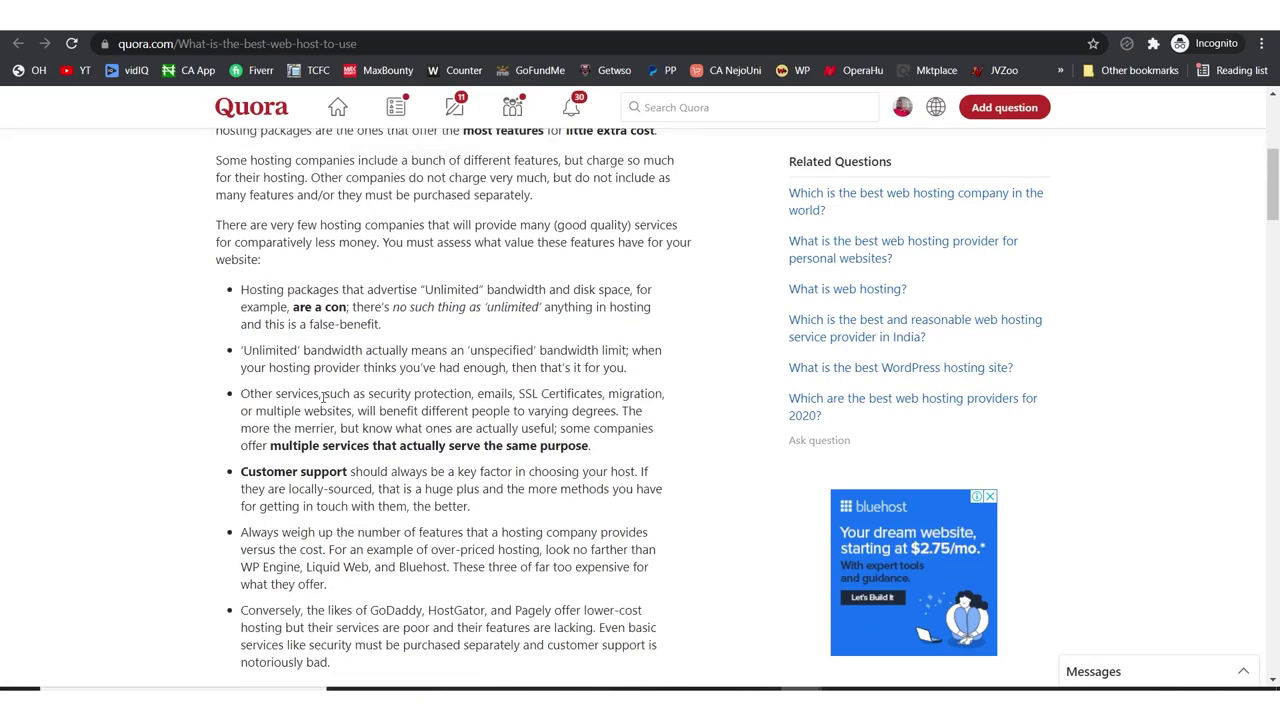
scroll(323, 397, "down", 2)
scroll(323, 398, "down", 2)
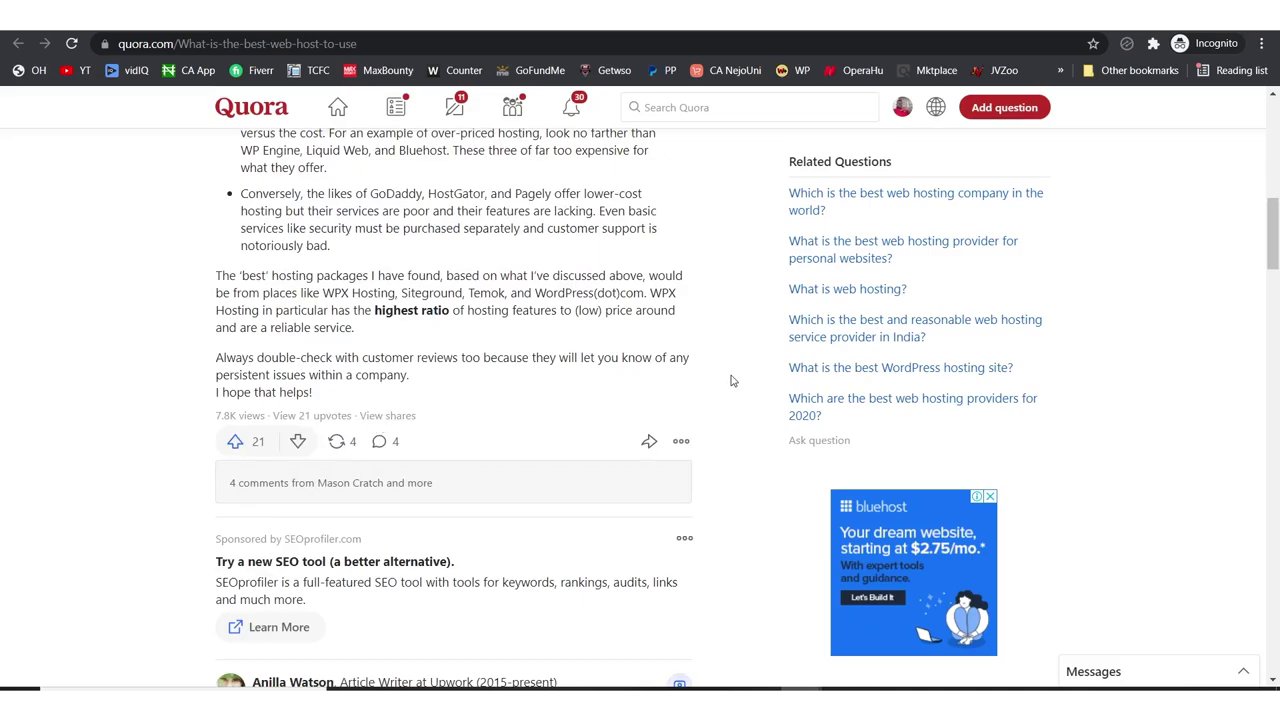
scroll(731, 380, "up", 5)
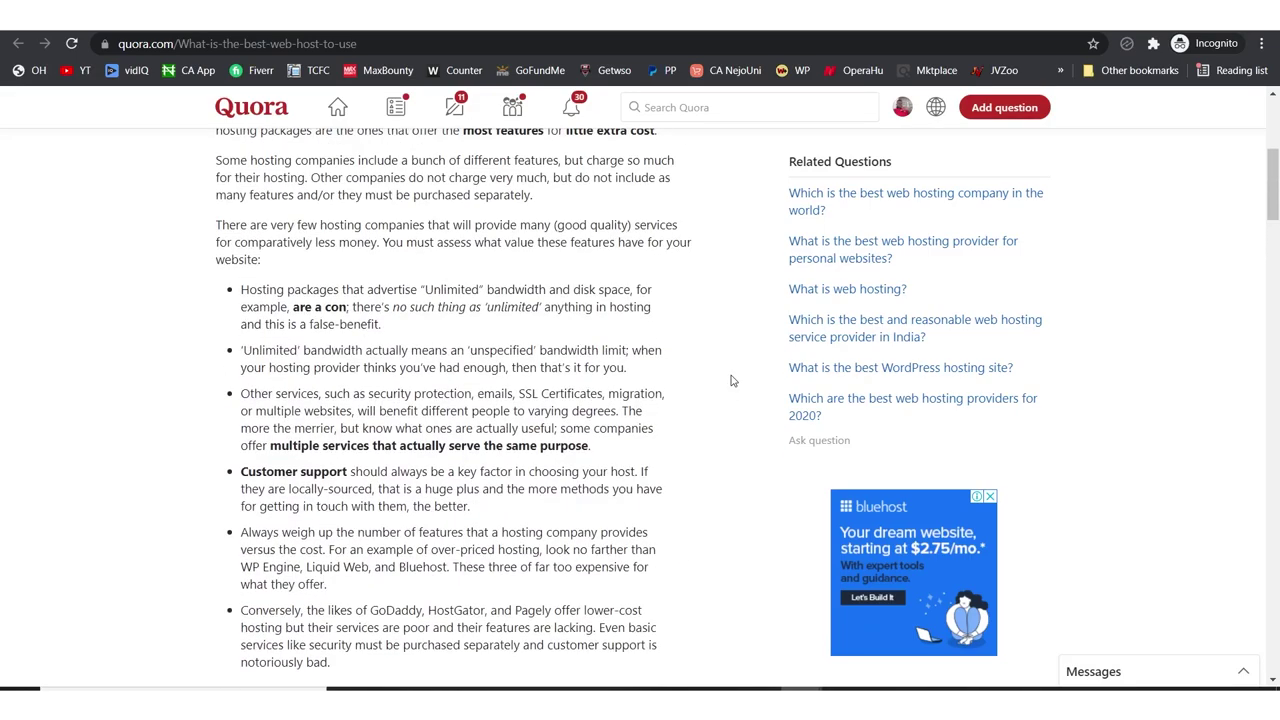
scroll(731, 380, "up", 2)
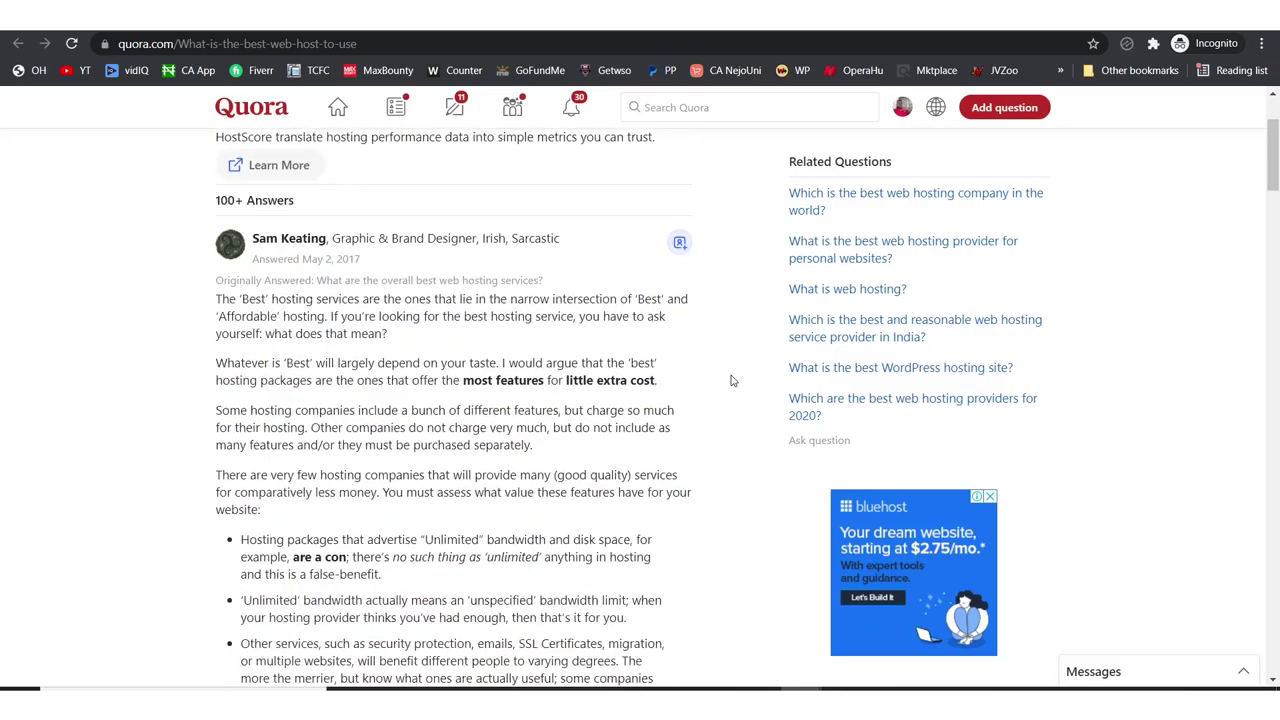
scroll(731, 380, "down", 1)
scroll(731, 380, "down", 3)
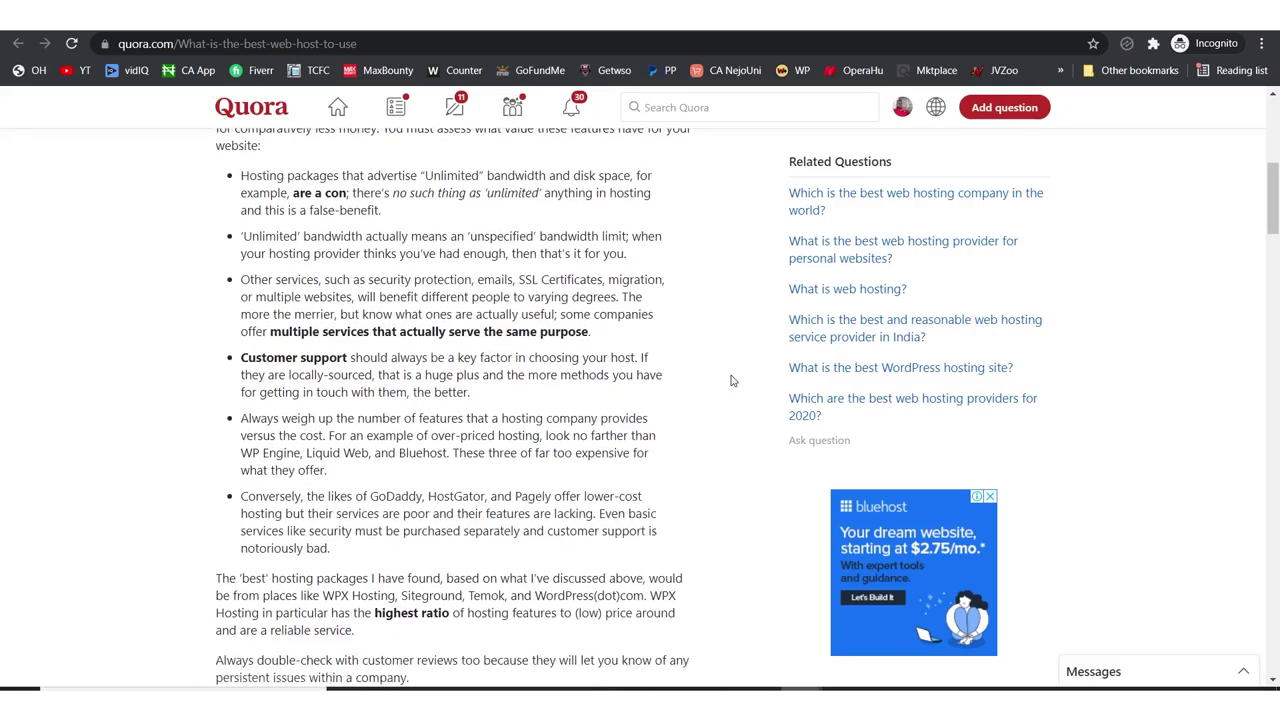
scroll(731, 380, "down", 1)
scroll(731, 380, "up", 5)
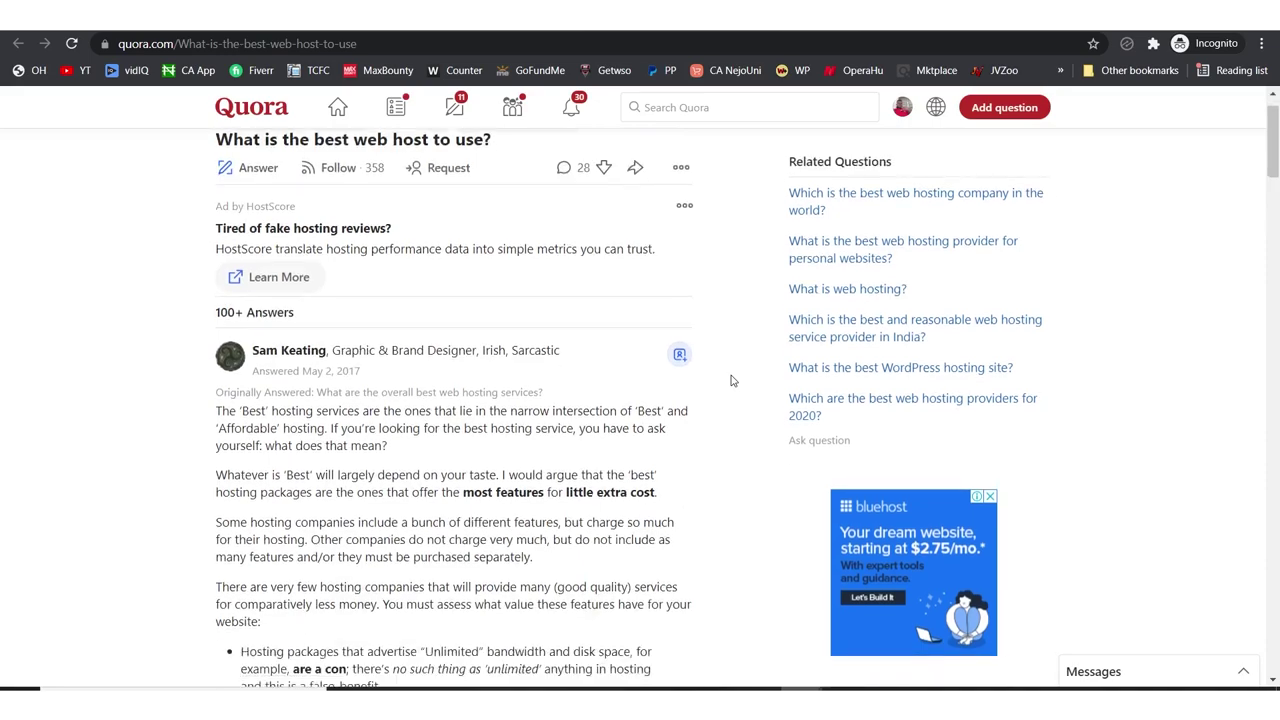
scroll(731, 380, "down", 1)
mouse_move(262, 326)
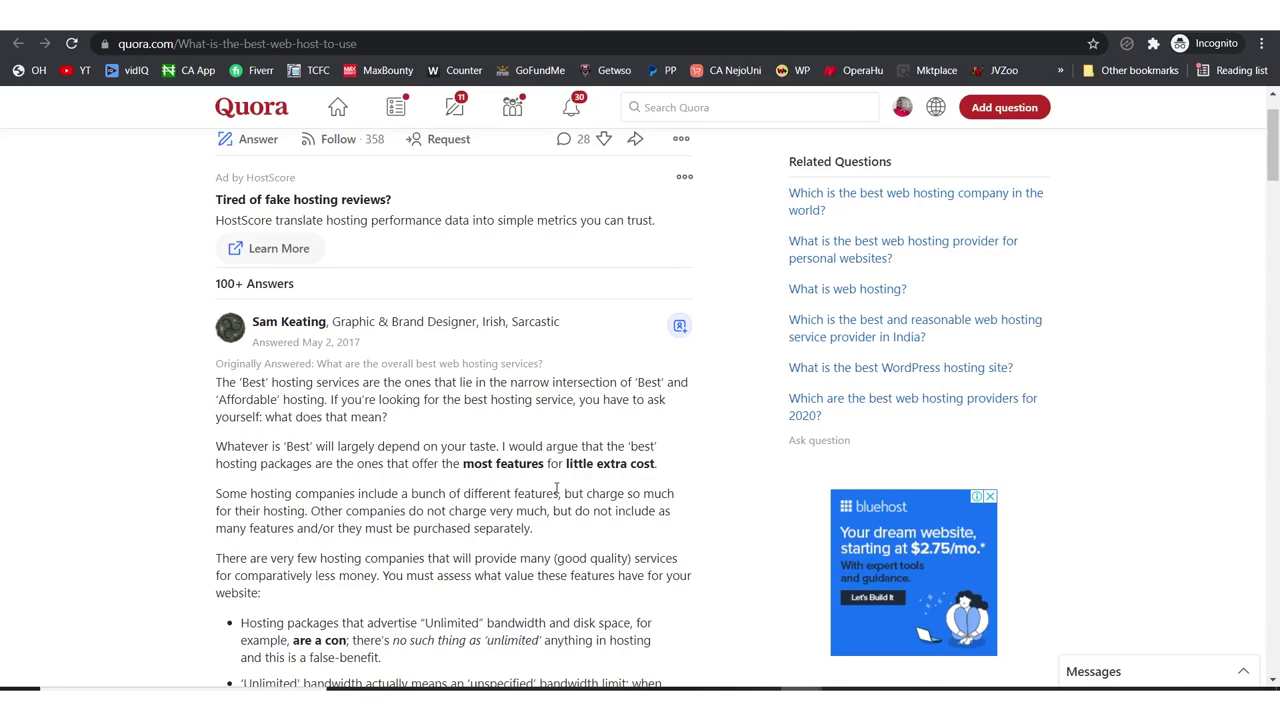
Step: Copy the full text of the first answer, from its opening paragraph through "I hope that helps!"
scroll(740, 372, "down", 2)
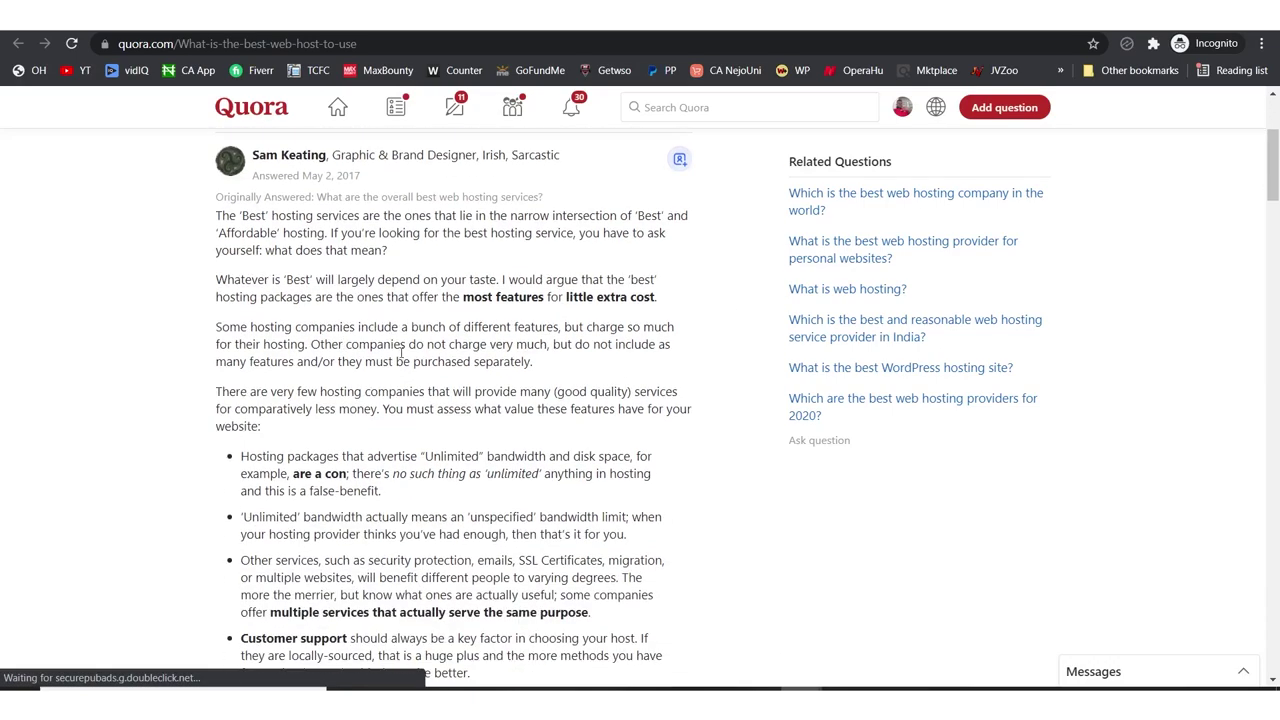
left_click_drag(216, 214, 532, 611)
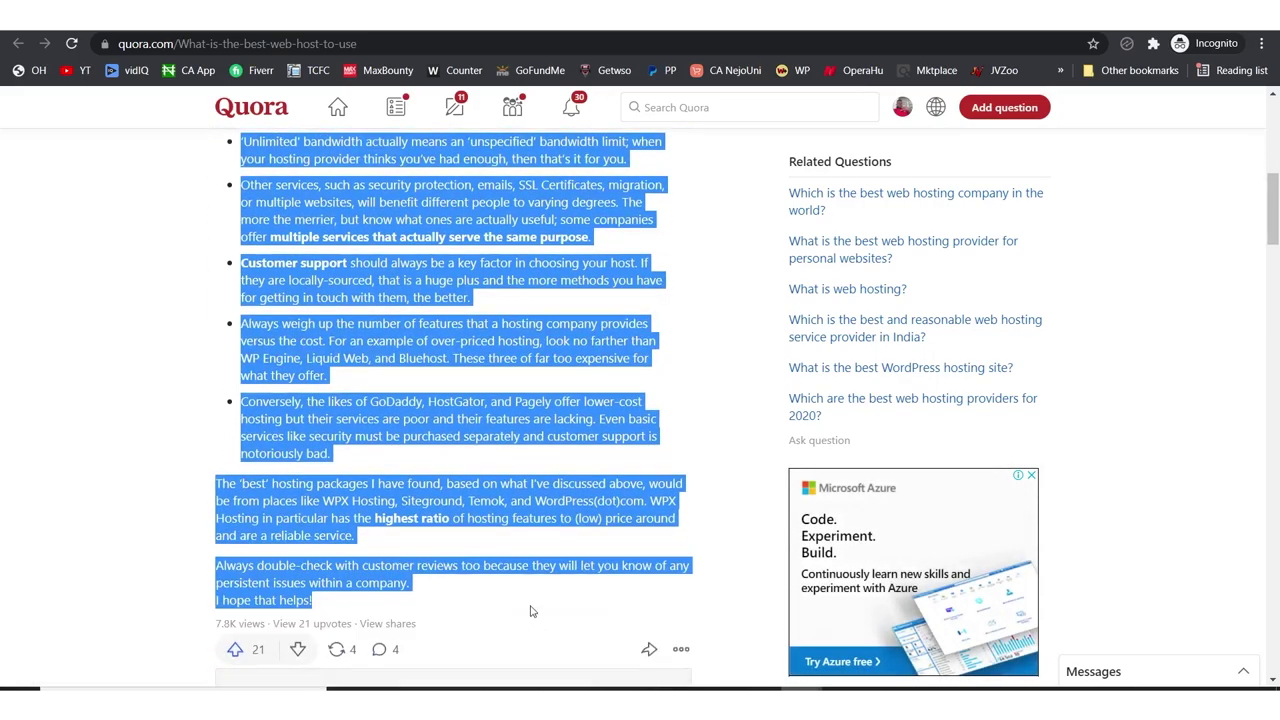
right_click(459, 614)
left_click(507, 517)
Step: Paste the copied answer into WordCounter in a new browser tab and check its word count
key("ctrl+t")
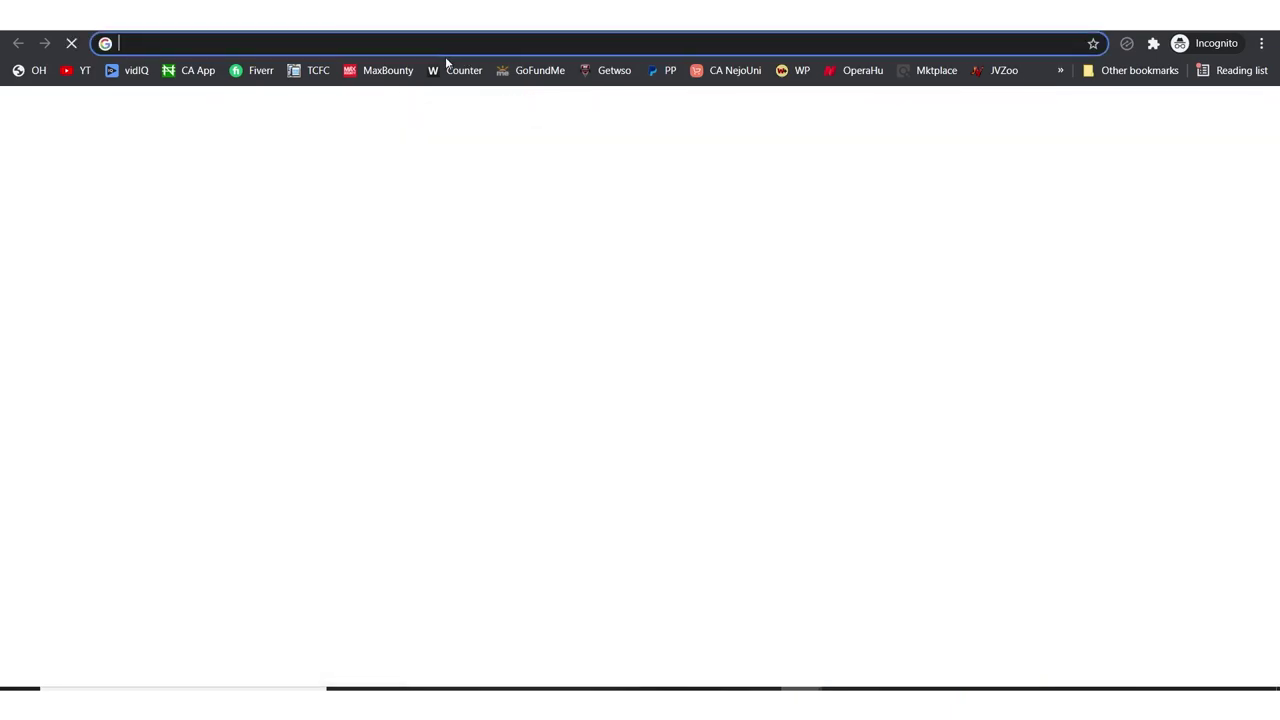
left_click(457, 72)
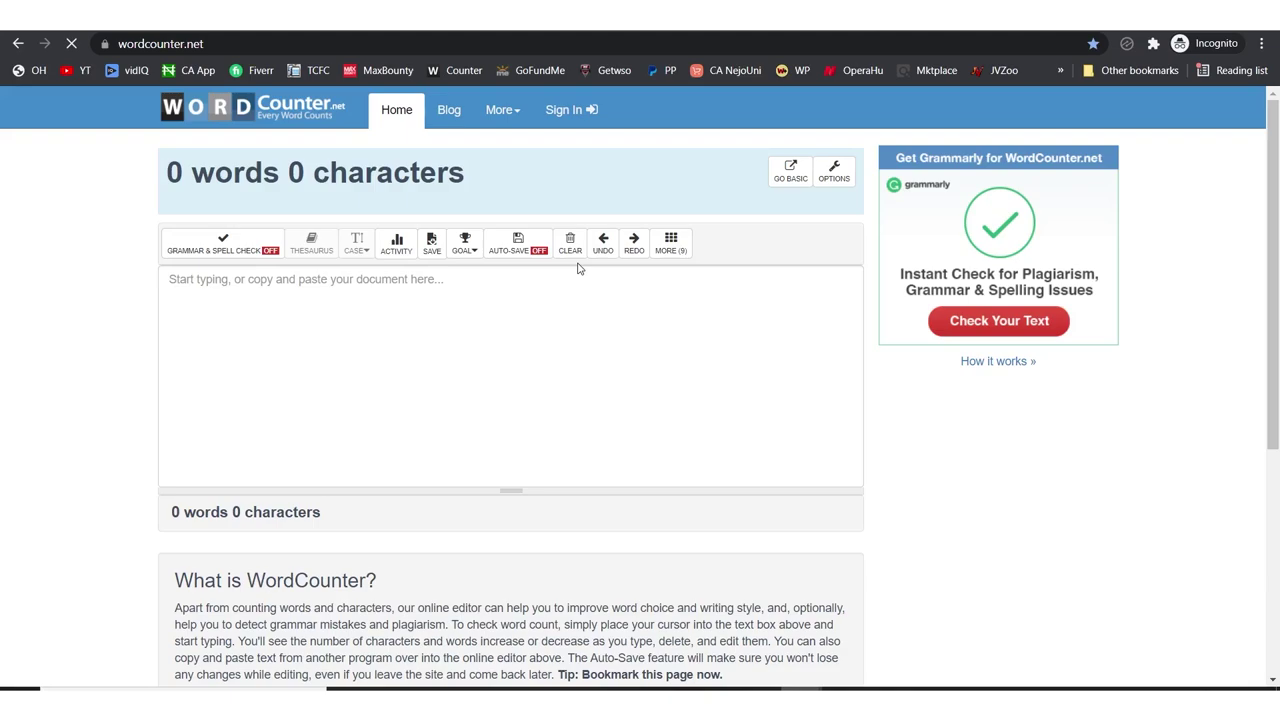
left_click(623, 318)
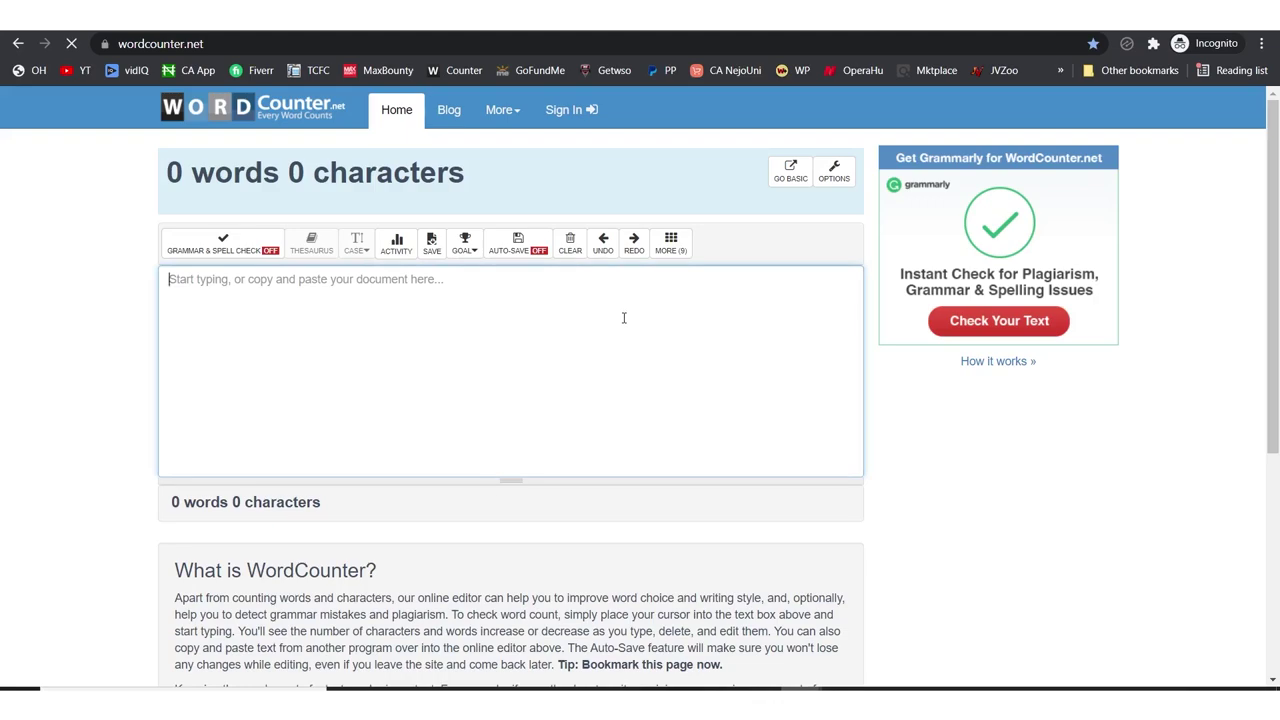
key("ctrl+v")
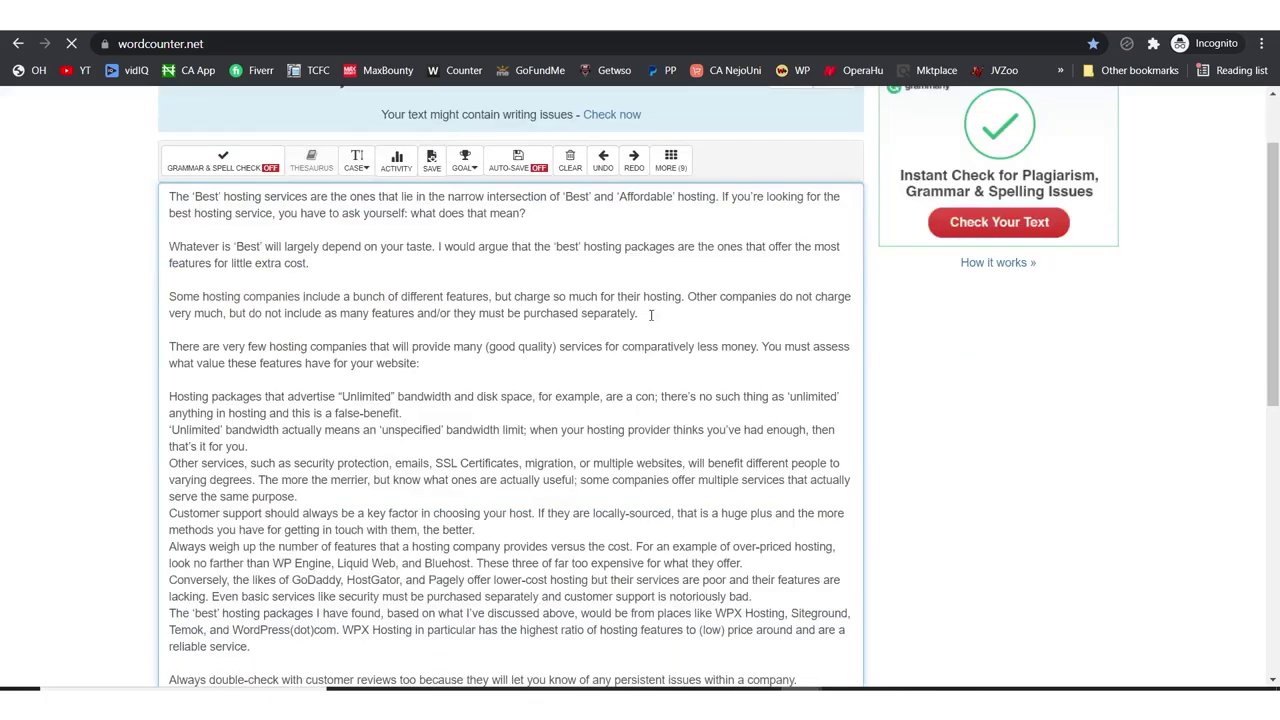
scroll(884, 302, "down", 6)
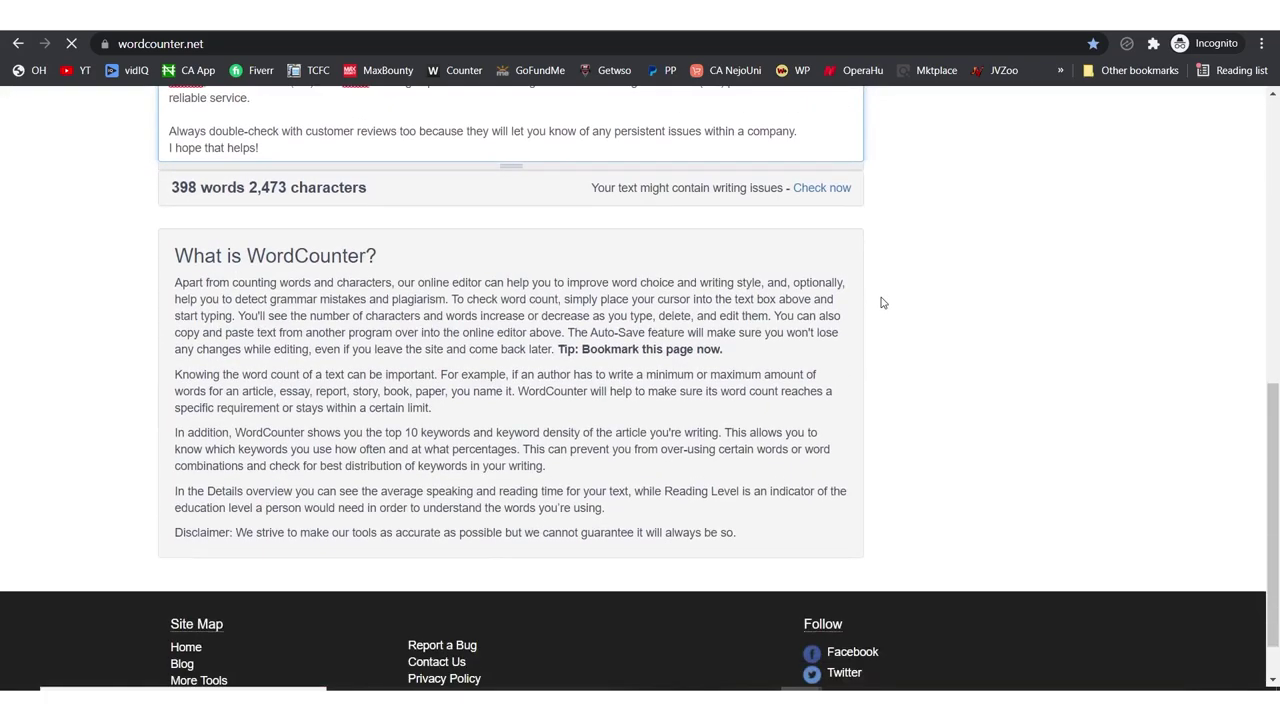
scroll(200, 447, "up", 4)
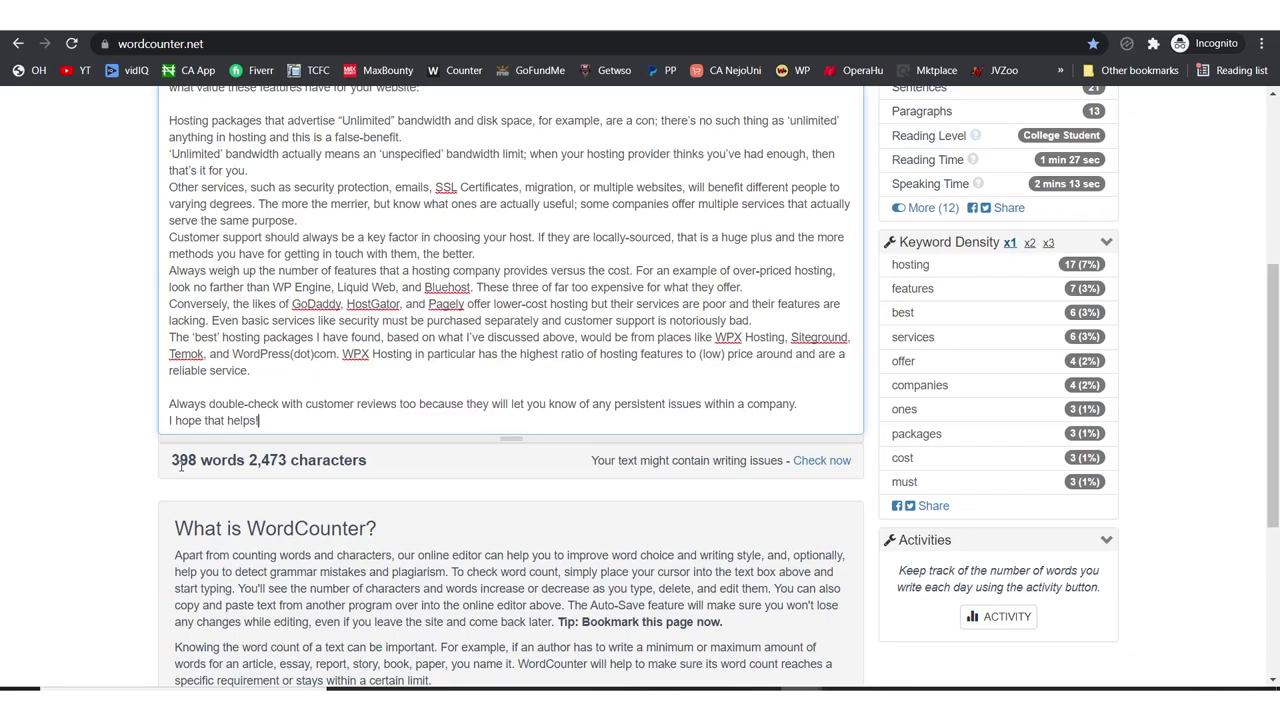
scroll(181, 465, "up", 4)
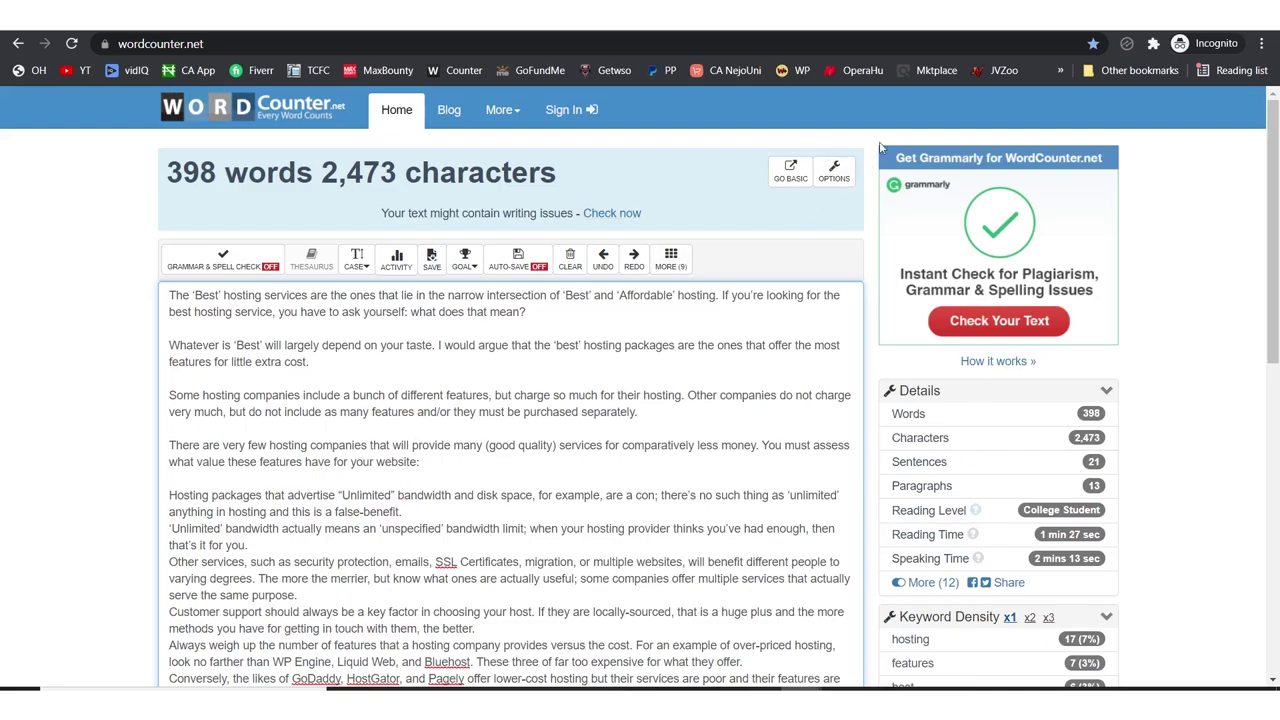
Step: Open Fiverr in a new browser tab and search its services for "article writing"
key("ctrl+t")
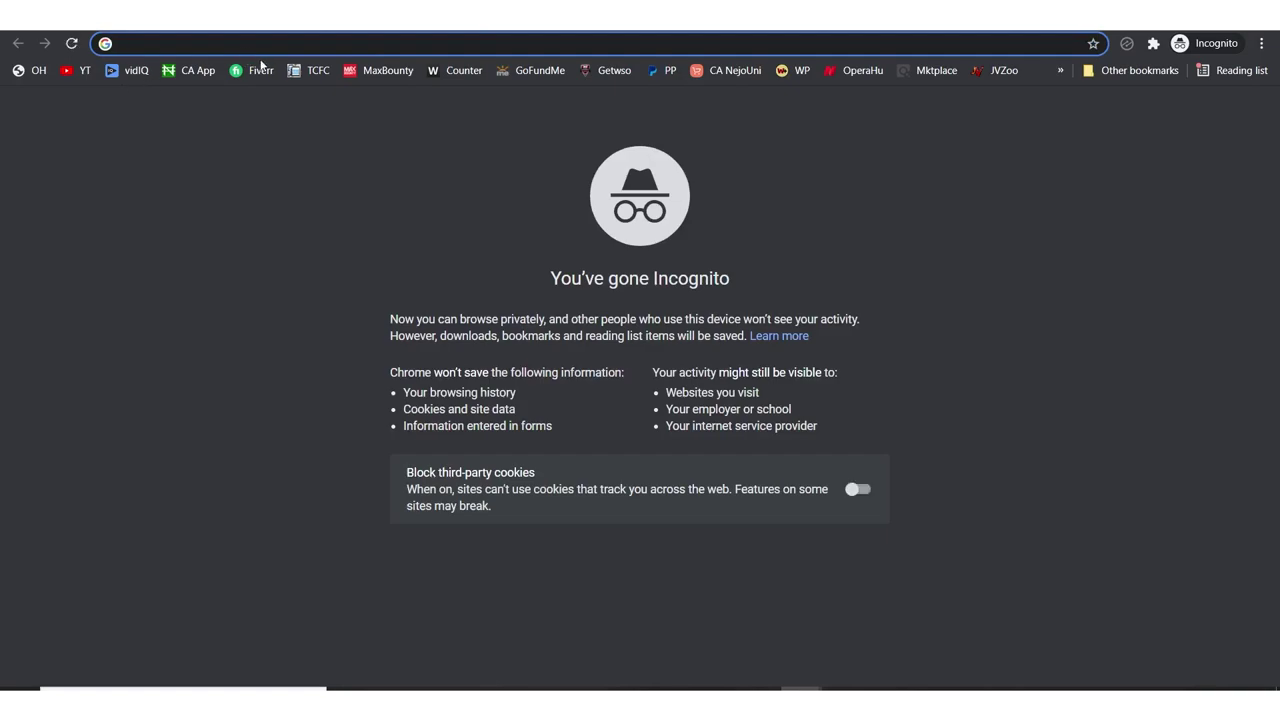
left_click(254, 72)
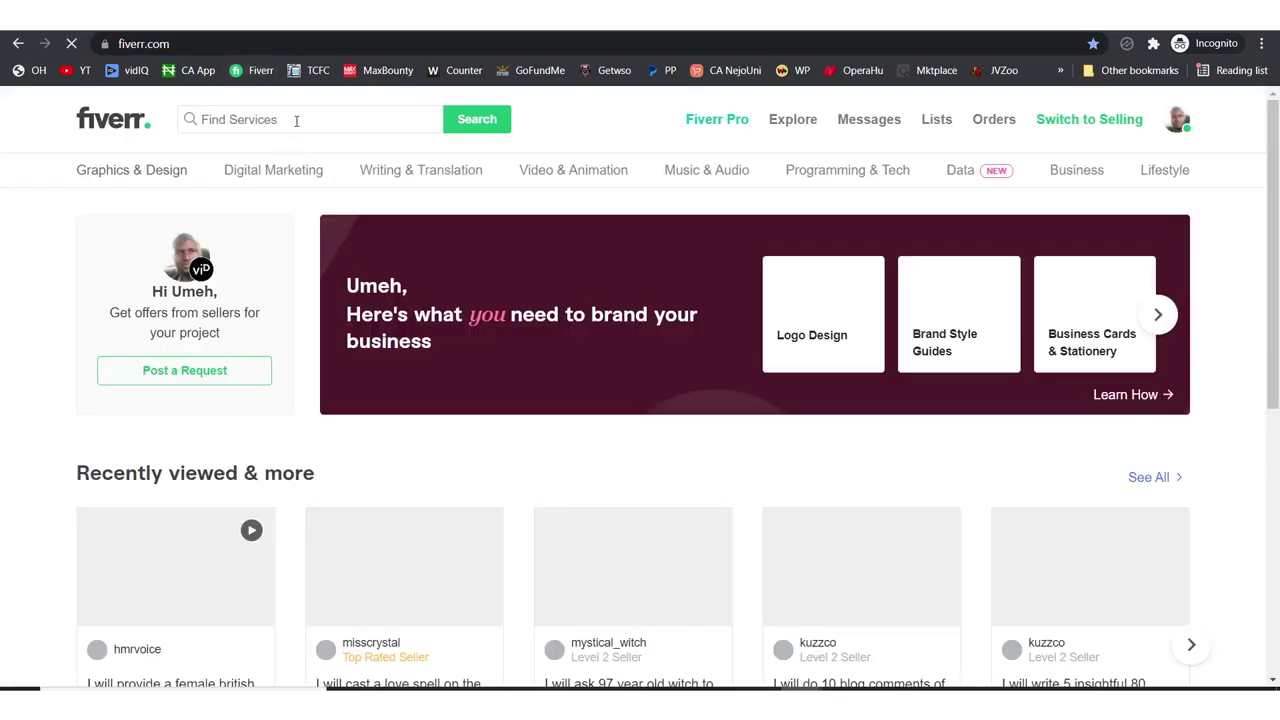
left_click(296, 120)
type("a")
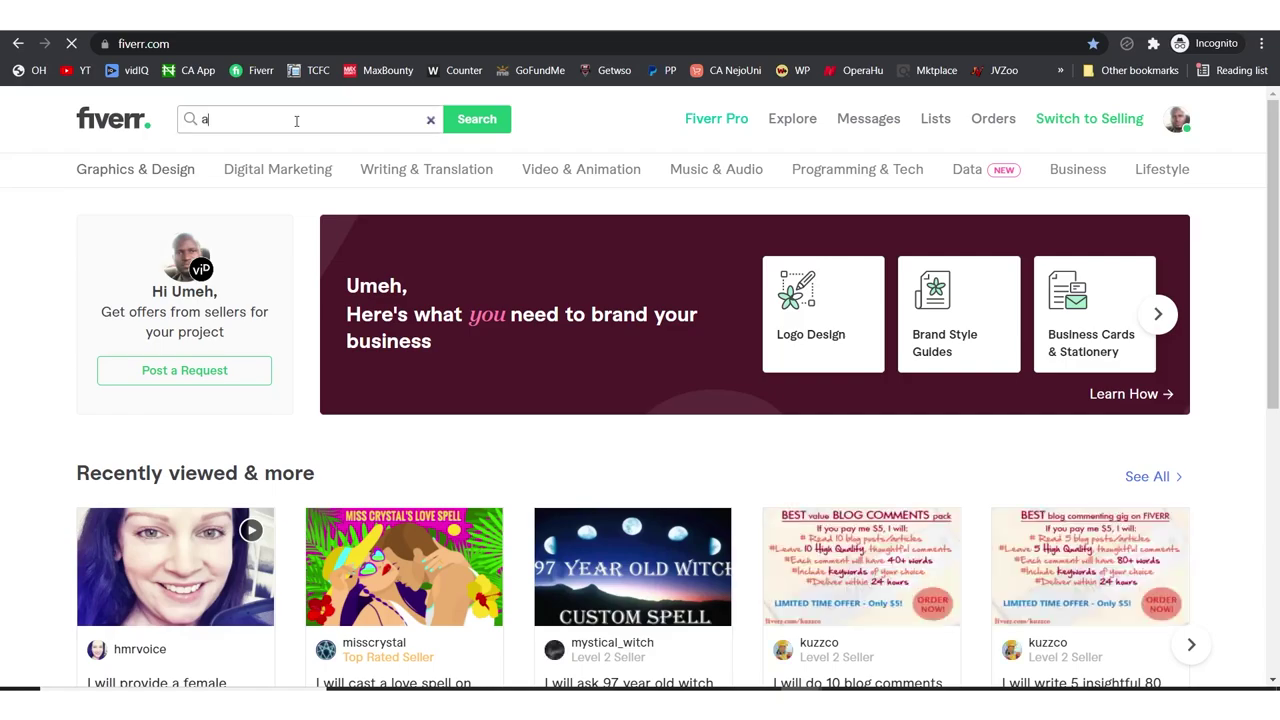
type("rticle writing")
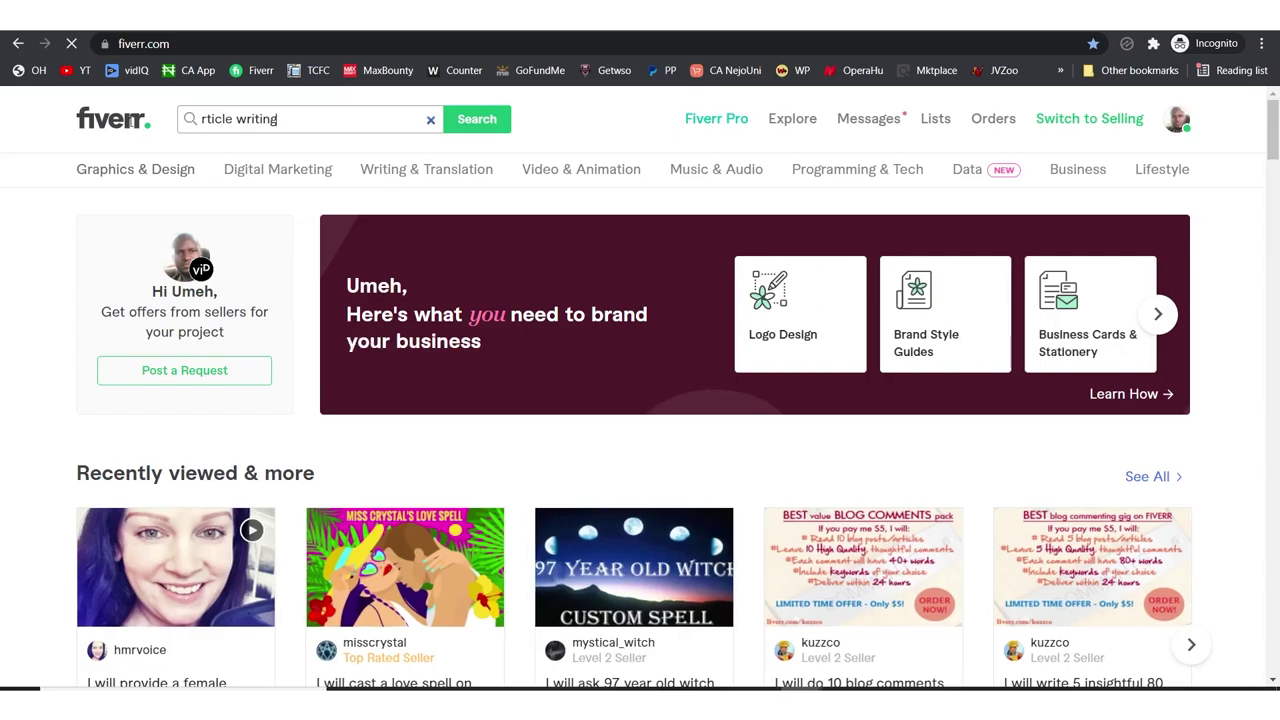
key("ctrl+a")
key("Return")
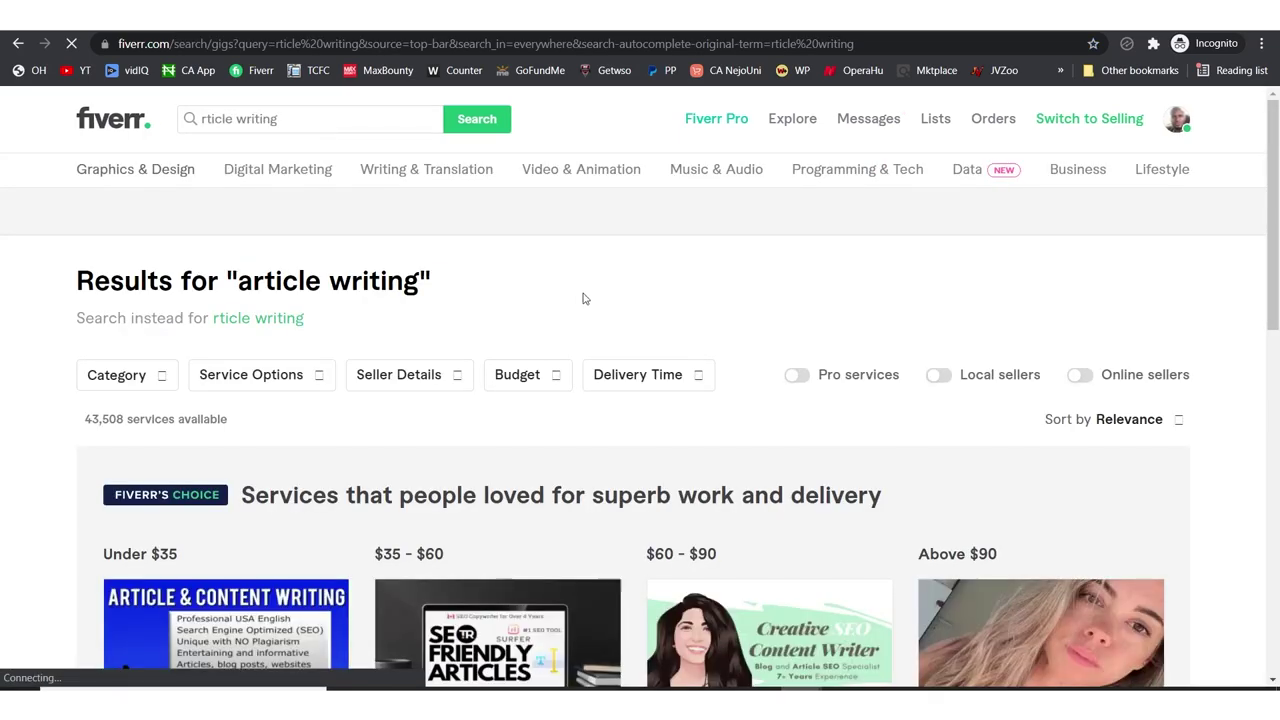
Step: Filter the article writing gigs to a maximum budget of $5 and look through the listed offers
scroll(688, 295, "down", 3)
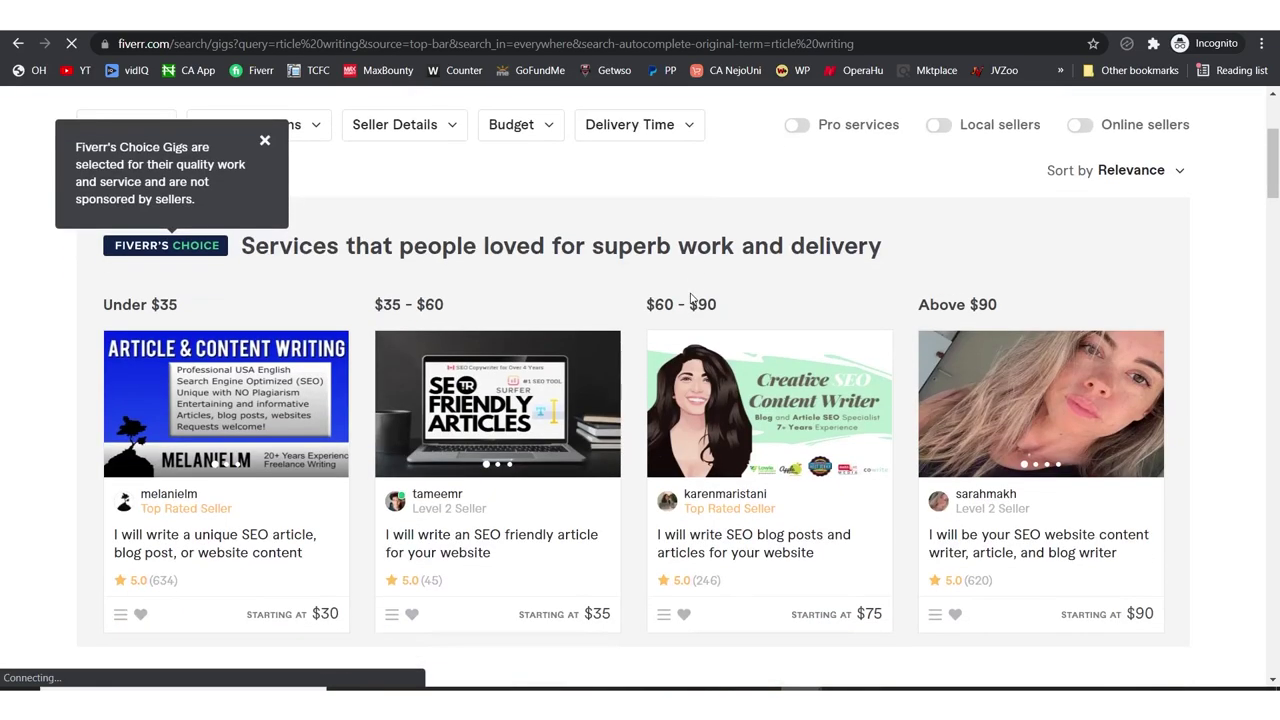
scroll(634, 306, "down", 2)
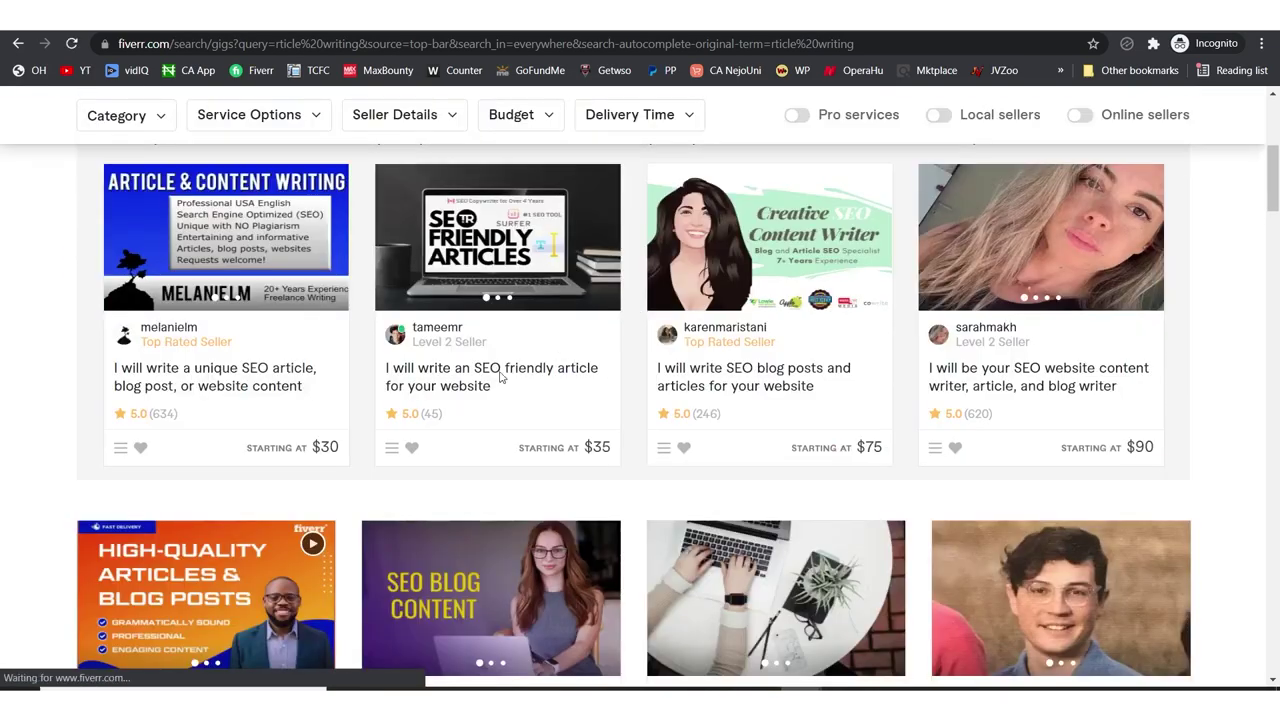
scroll(700, 380, "up", 1)
scroll(630, 236, "up", 3)
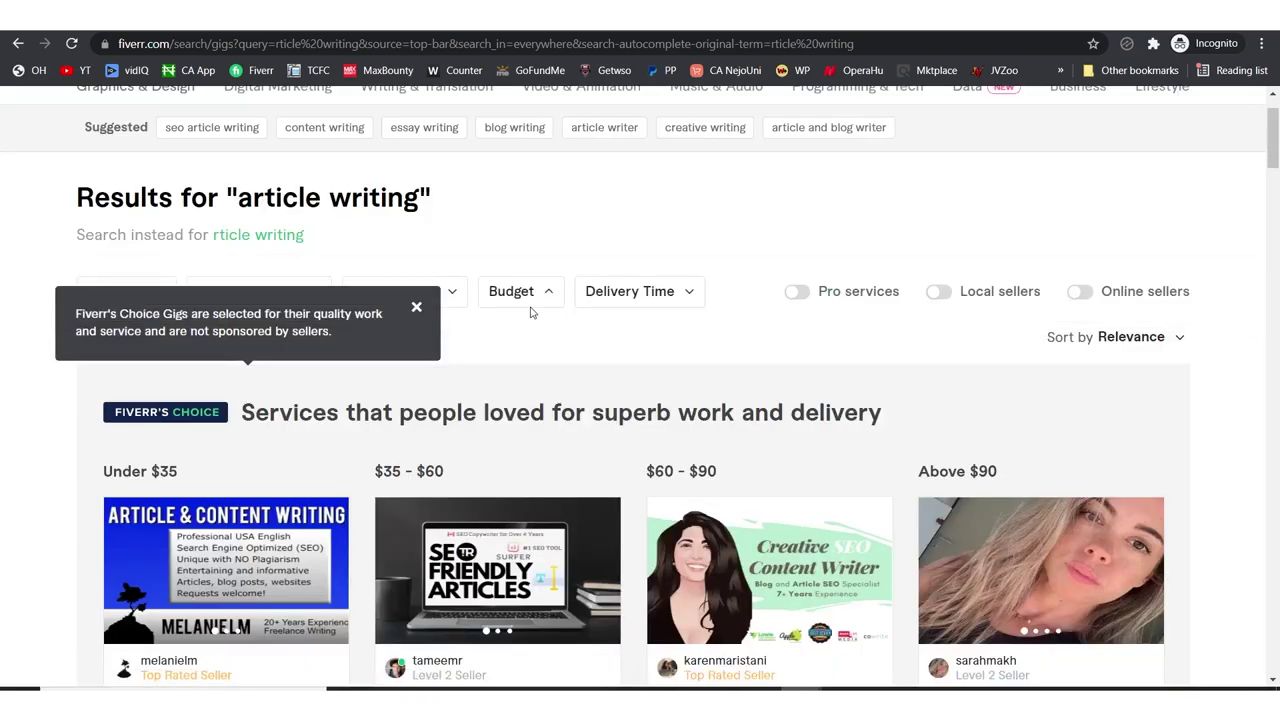
left_click(674, 361)
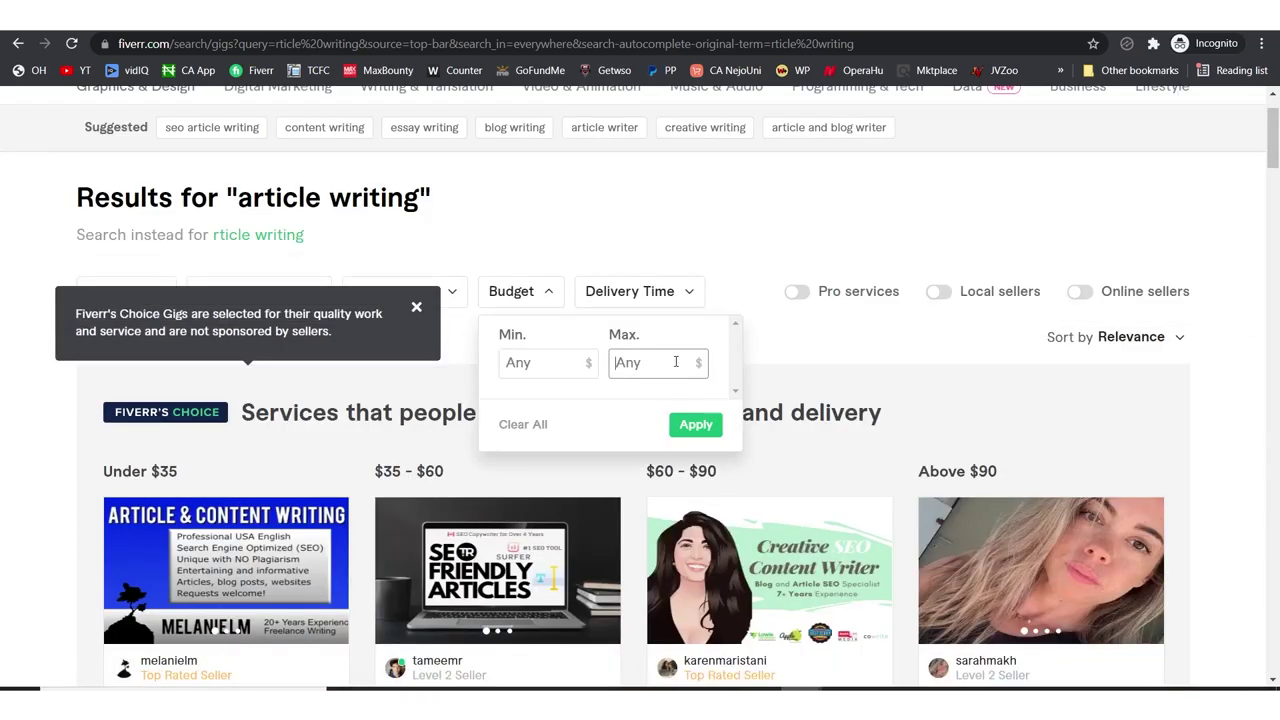
type("5")
left_click(706, 428)
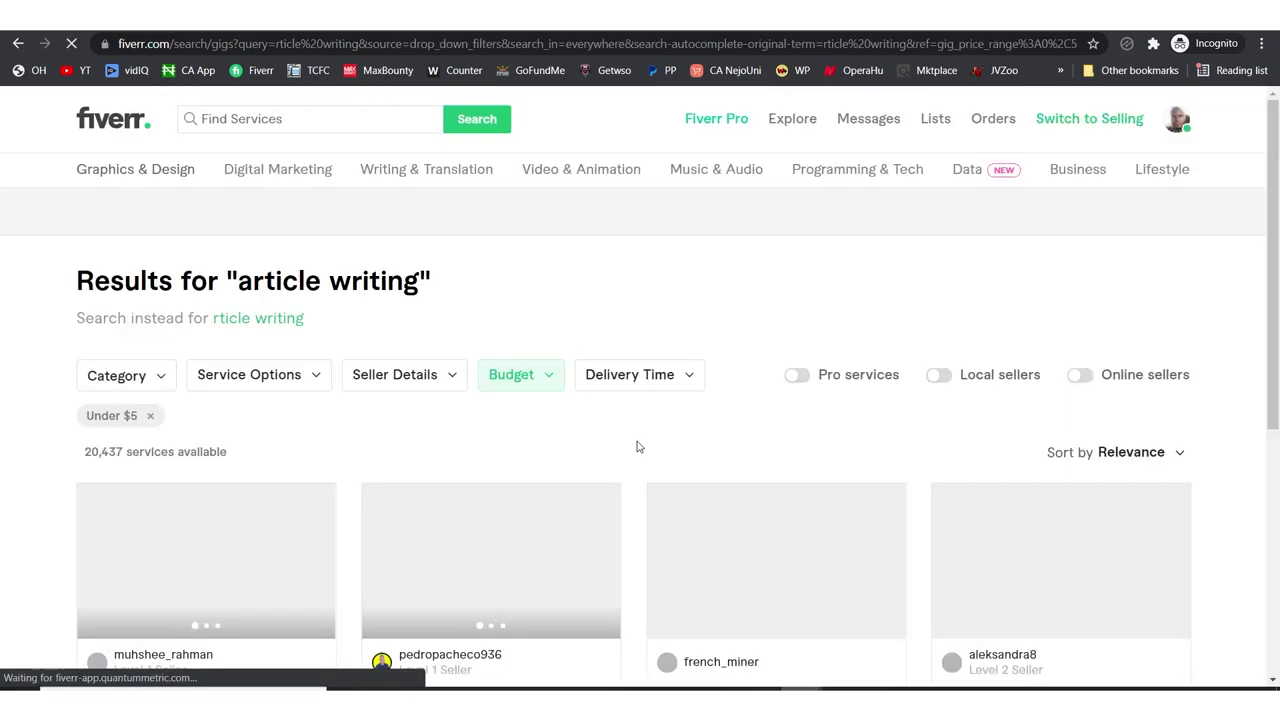
scroll(637, 440, "down", 3)
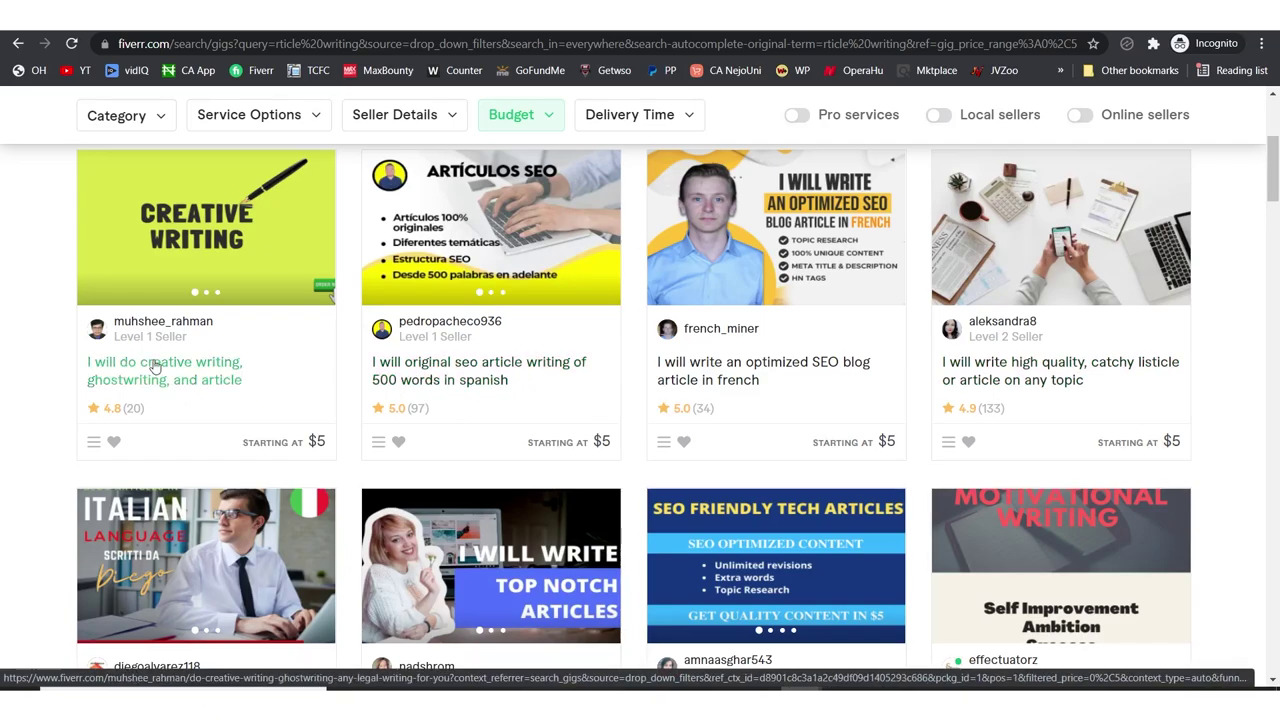
scroll(400, 380, "down", 3)
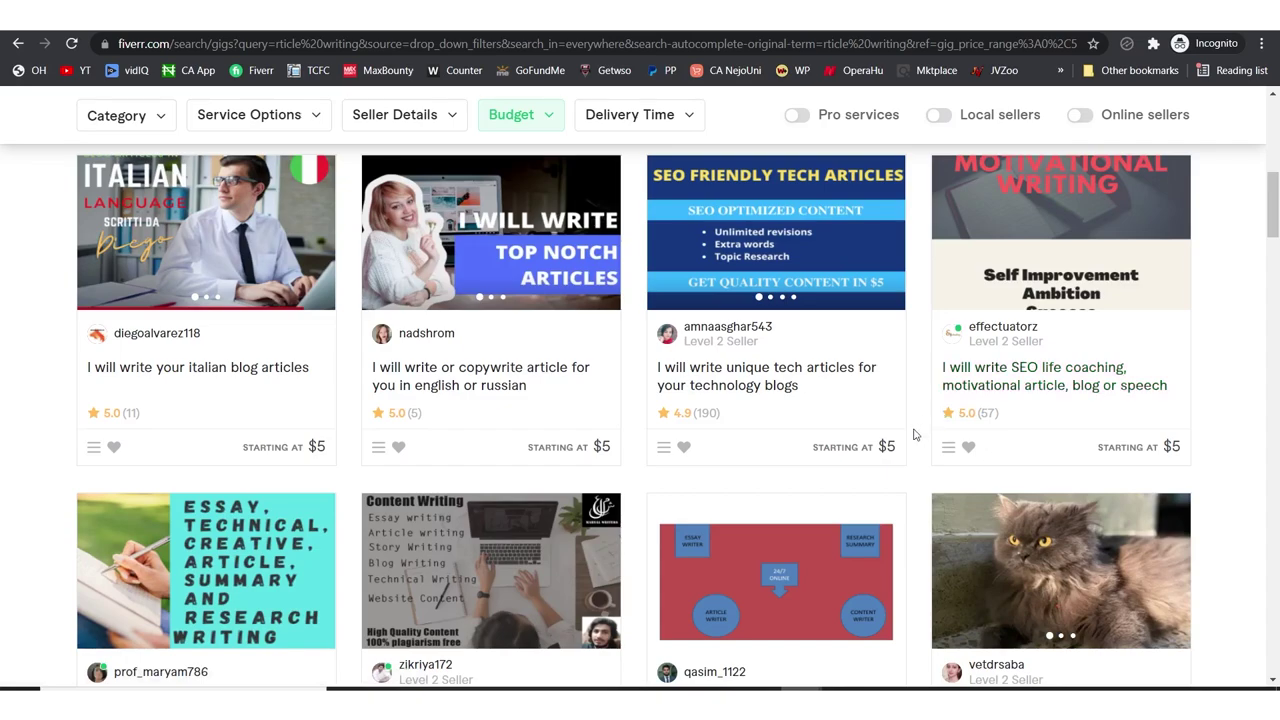
scroll(913, 434, "down", 2)
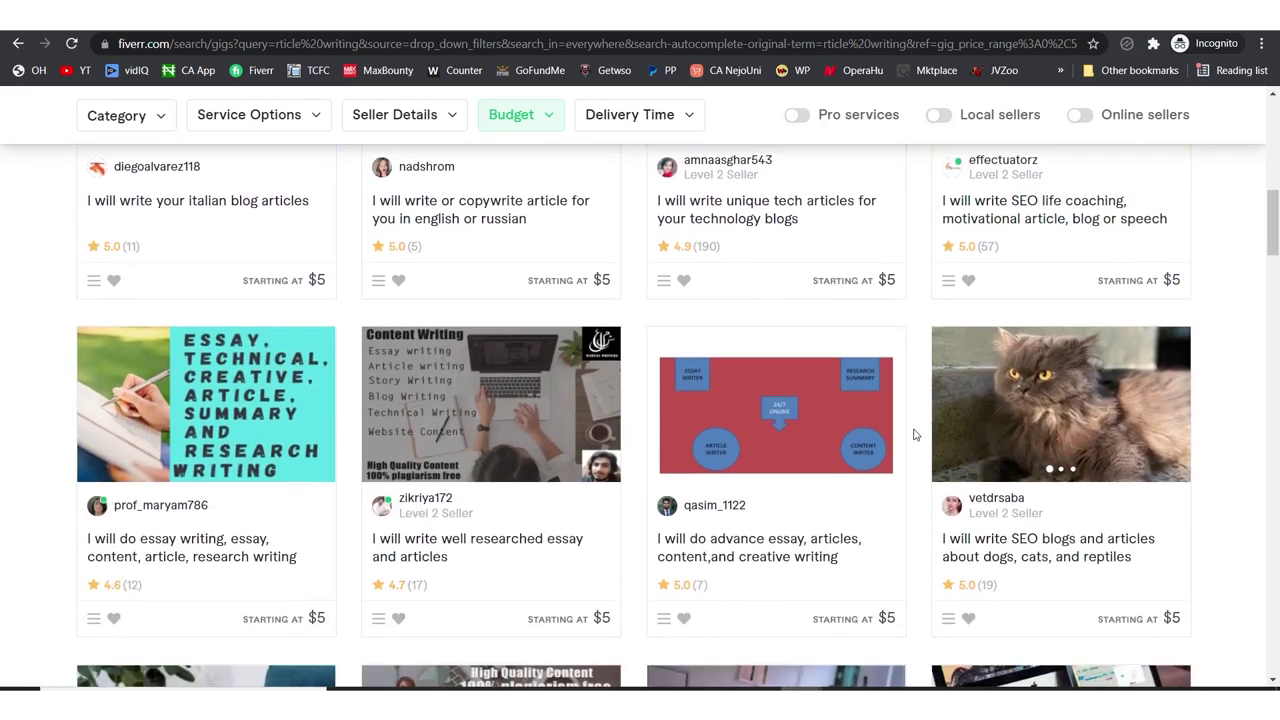
scroll(913, 434, "up", 5)
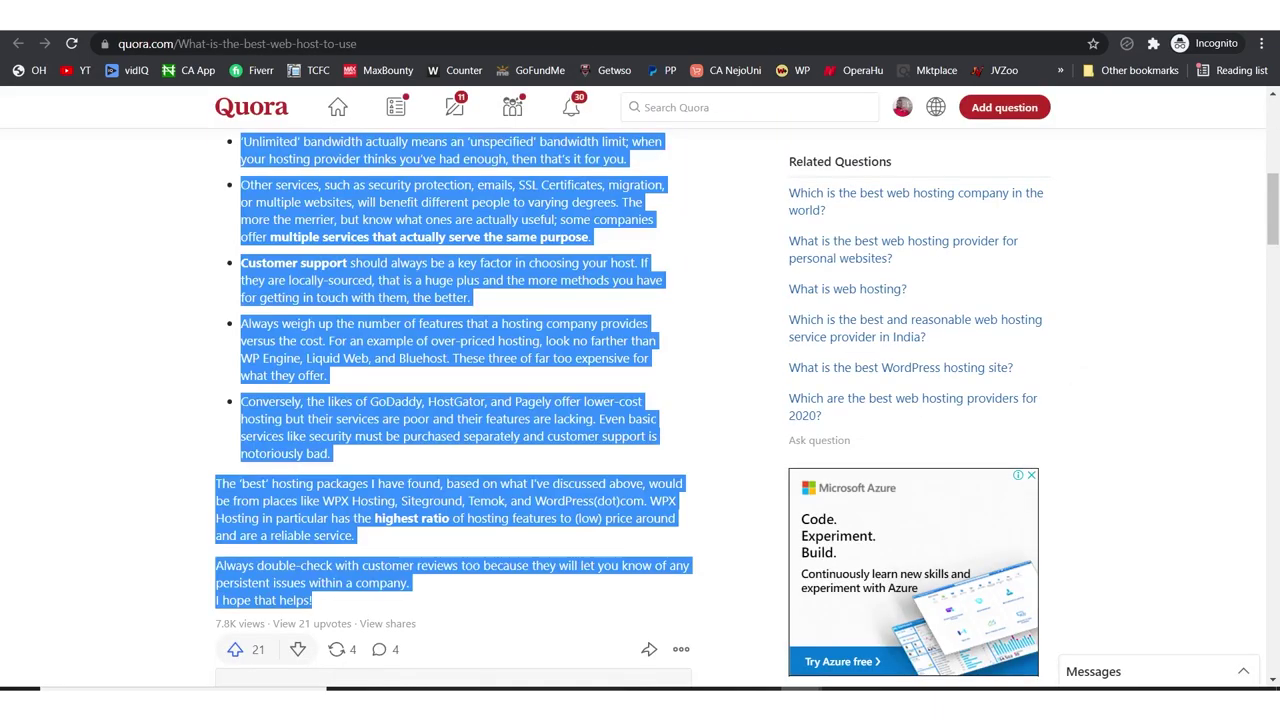
Step: Switch back to the Quora question "What is the best web host to use?" and open a new answer for writing
scroll(675, 373, "down", 2)
scroll(672, 375, "up", 10)
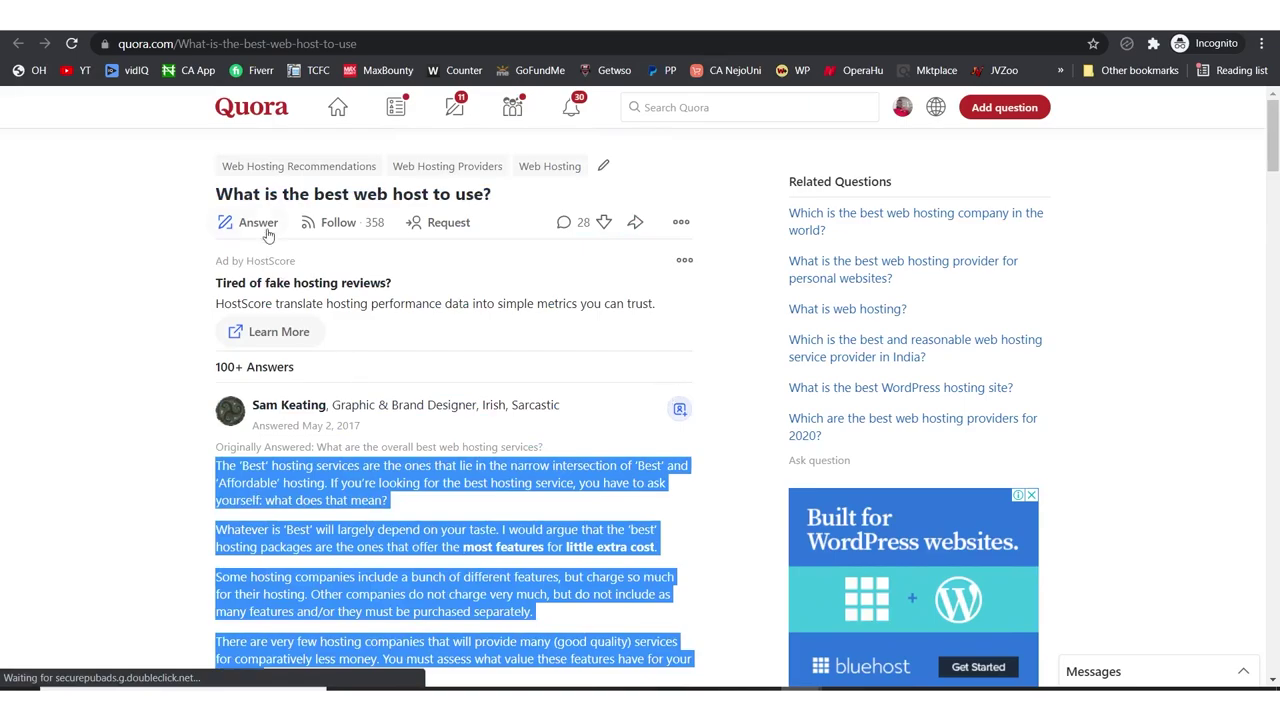
left_click(255, 222)
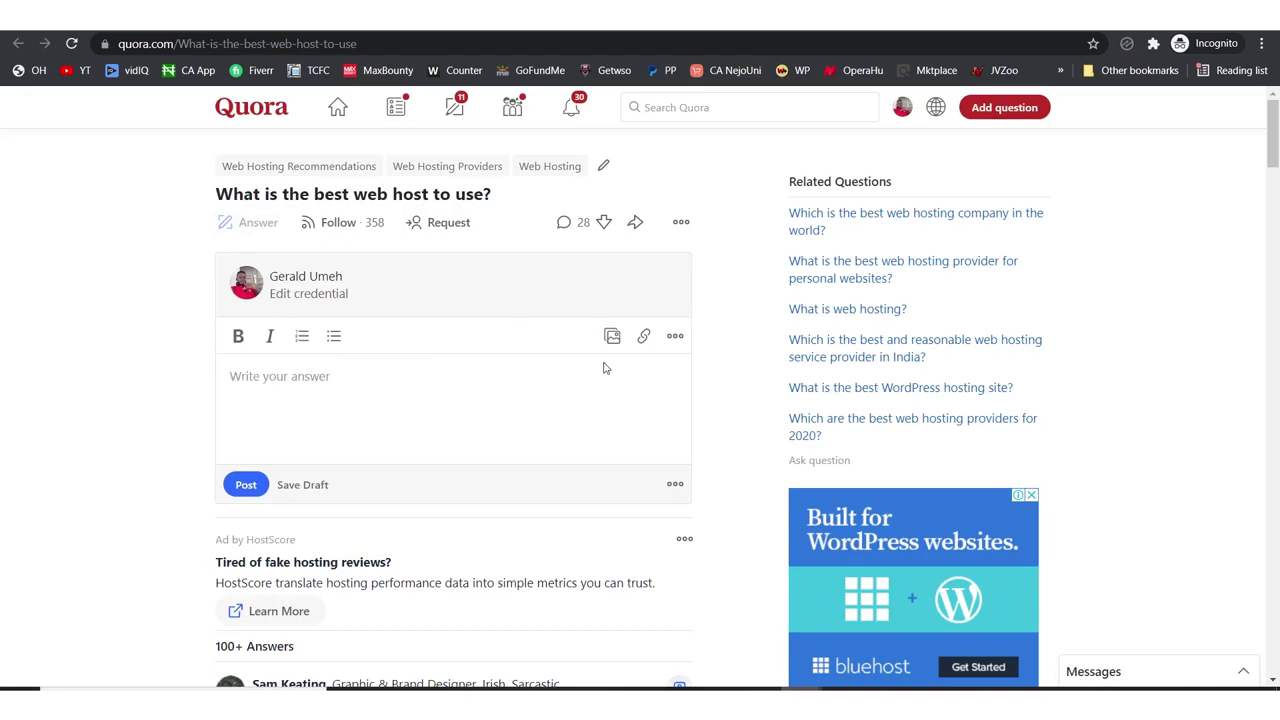
Step: Copy the first three paragraphs of the first existing answer, ending with "they must be purchased separately."
scroll(598, 388, "down", 1)
scroll(588, 394, "down", 2)
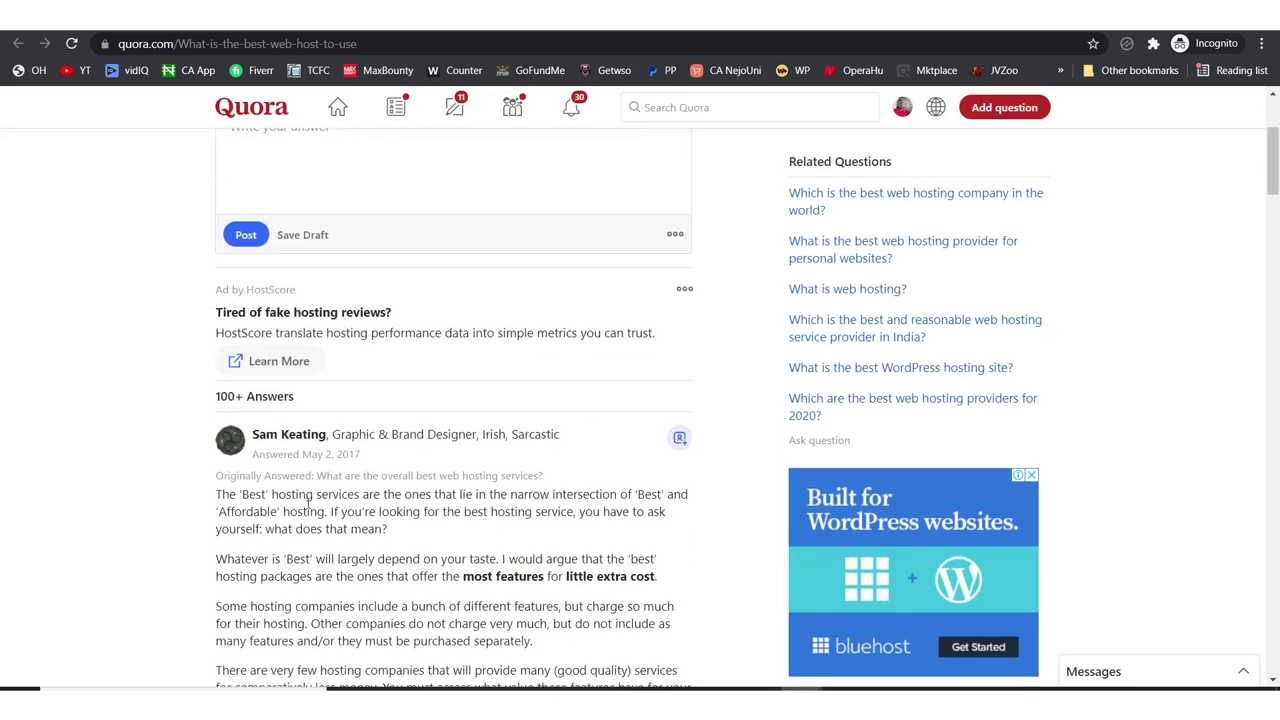
left_click_drag(217, 494, 520, 640)
right_click(500, 641)
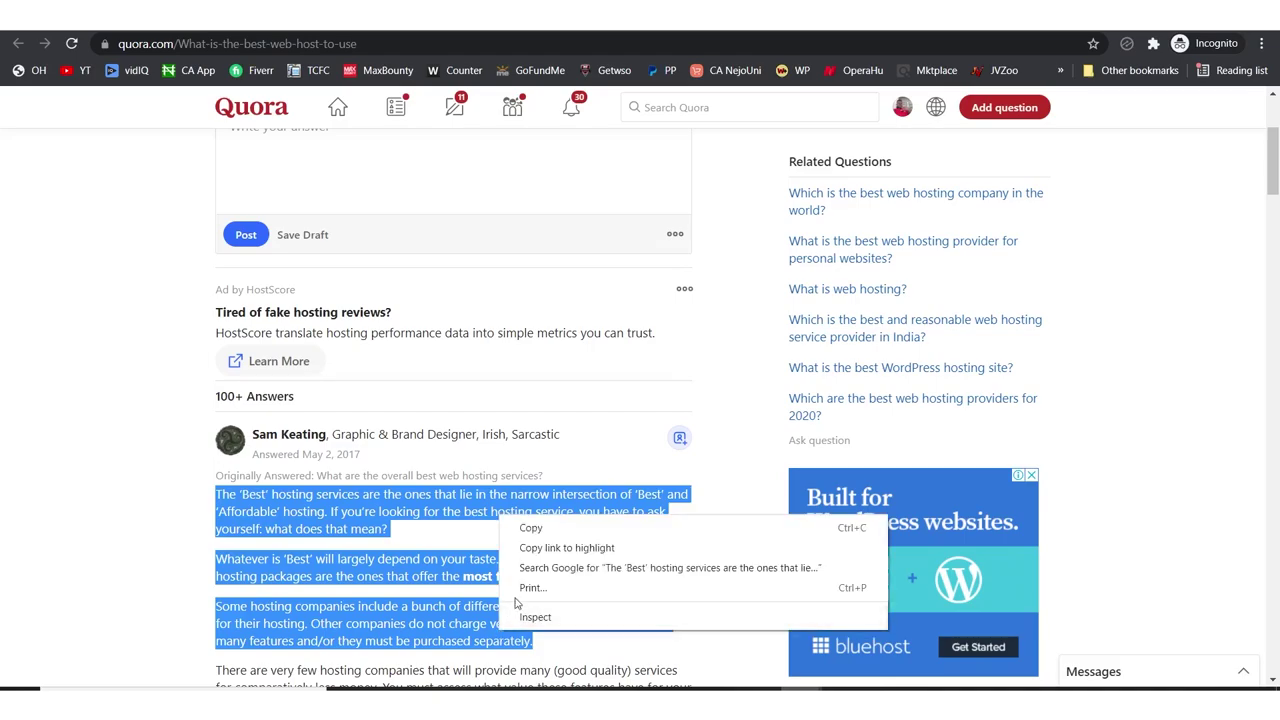
left_click(530, 528)
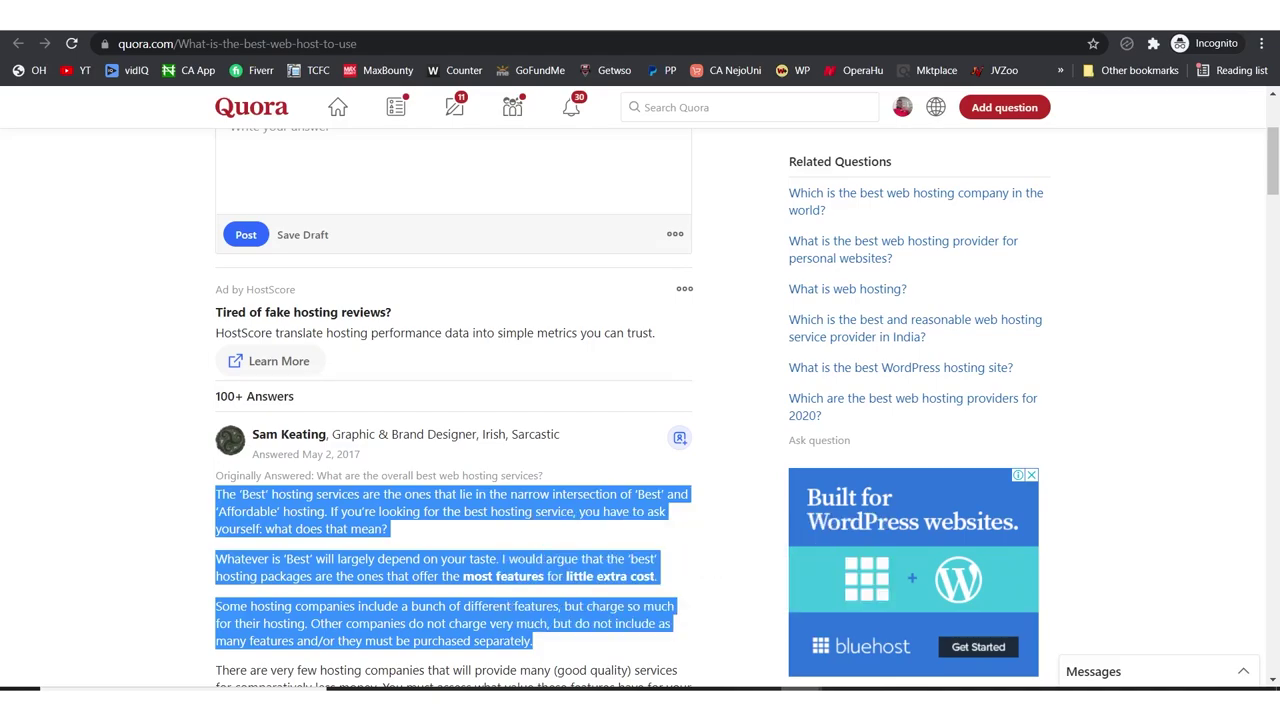
Step: Paste the copied paragraphs into the answer and add the line "Click here to get bluehost at a discount" after the second paragraph
scroll(531, 514, "up", 3)
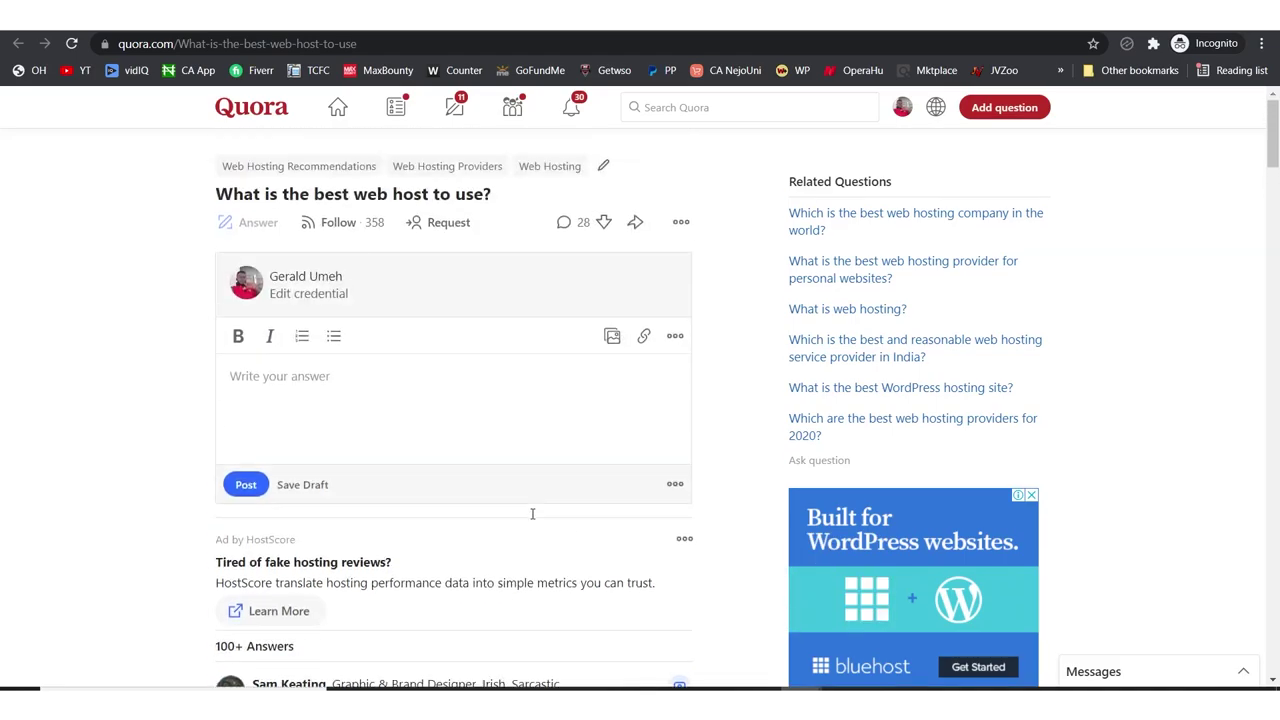
left_click(343, 381)
key("ctrl+v")
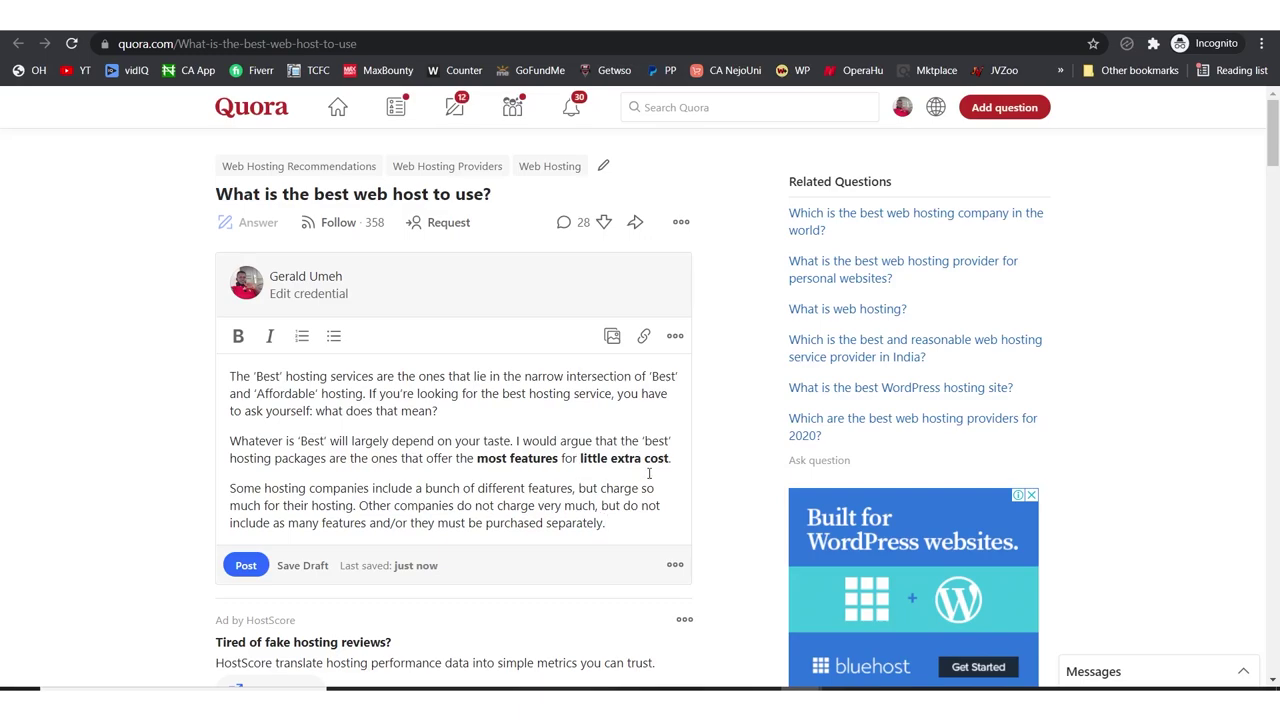
left_click(674, 458)
key("Return")
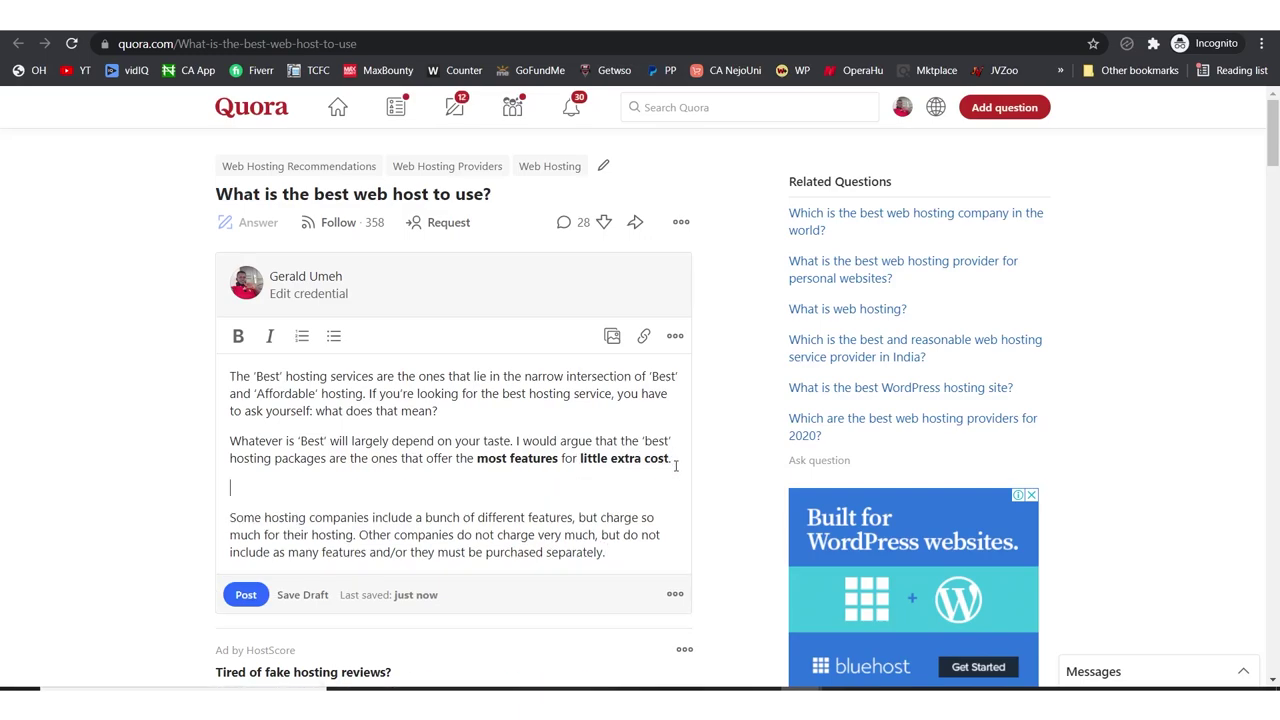
type("Click here to get blue")
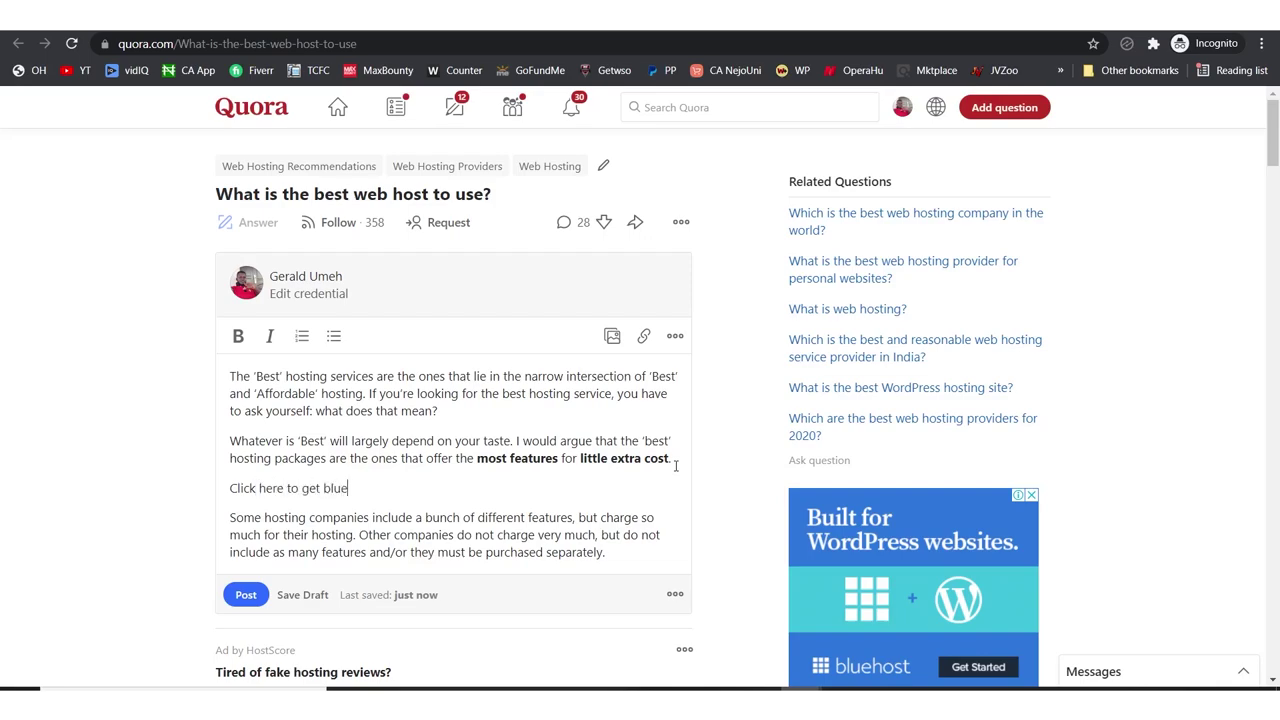
type("host at a discount")
Step: Switch to the Notepad note holding the affiliate links and clear all of its text
mouse_move(844, 688)
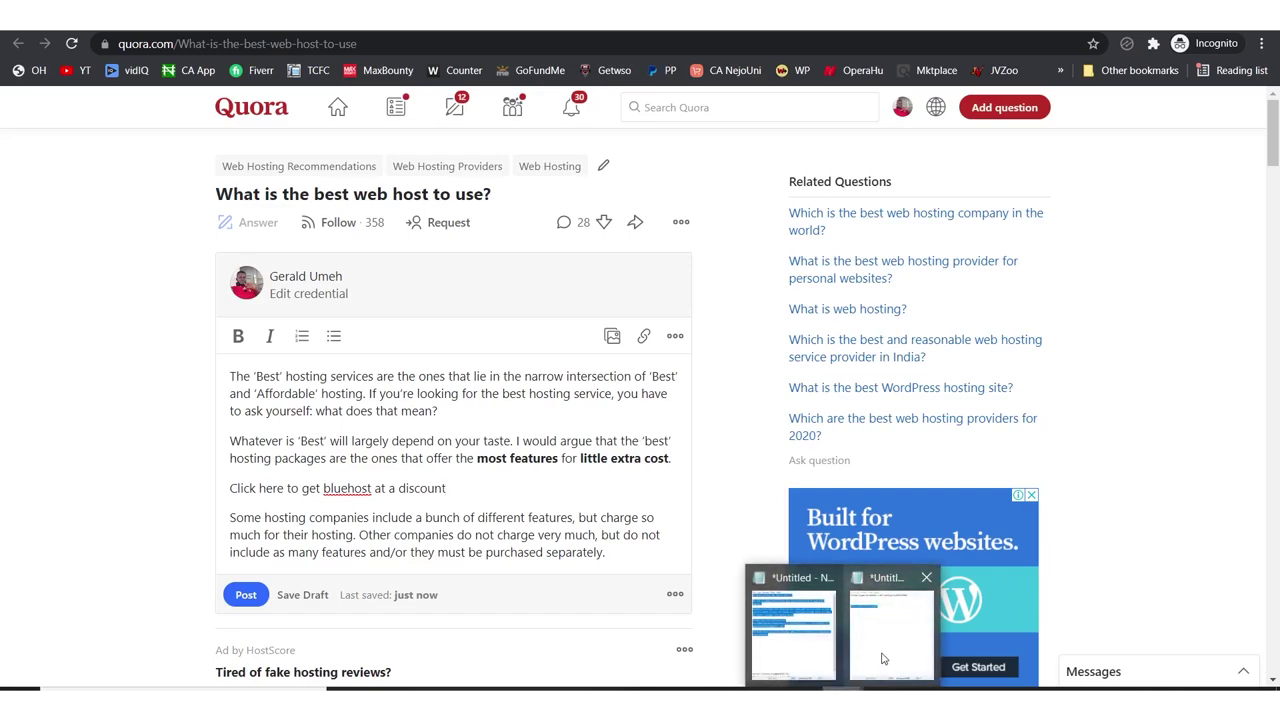
left_click(886, 660)
left_click(951, 266)
key("Return")
key("Return")
key("Return")
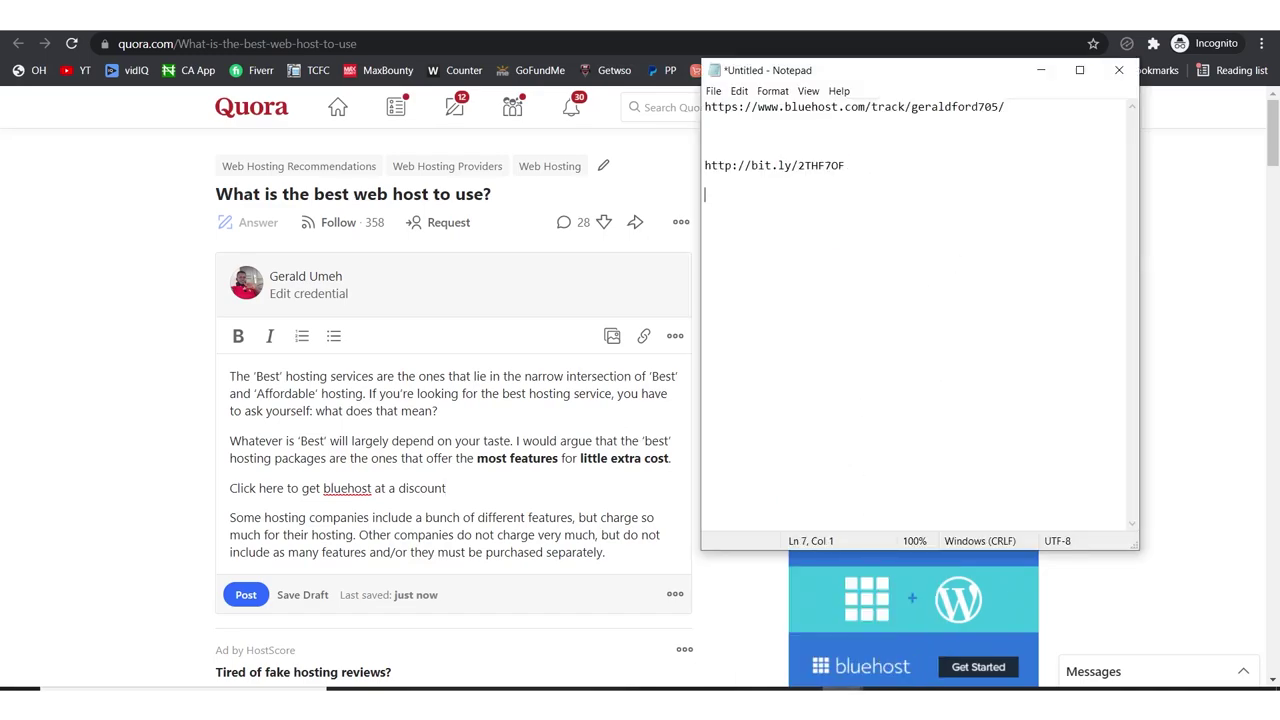
key("ctrl+v")
key("ctrl+a")
key("Delete")
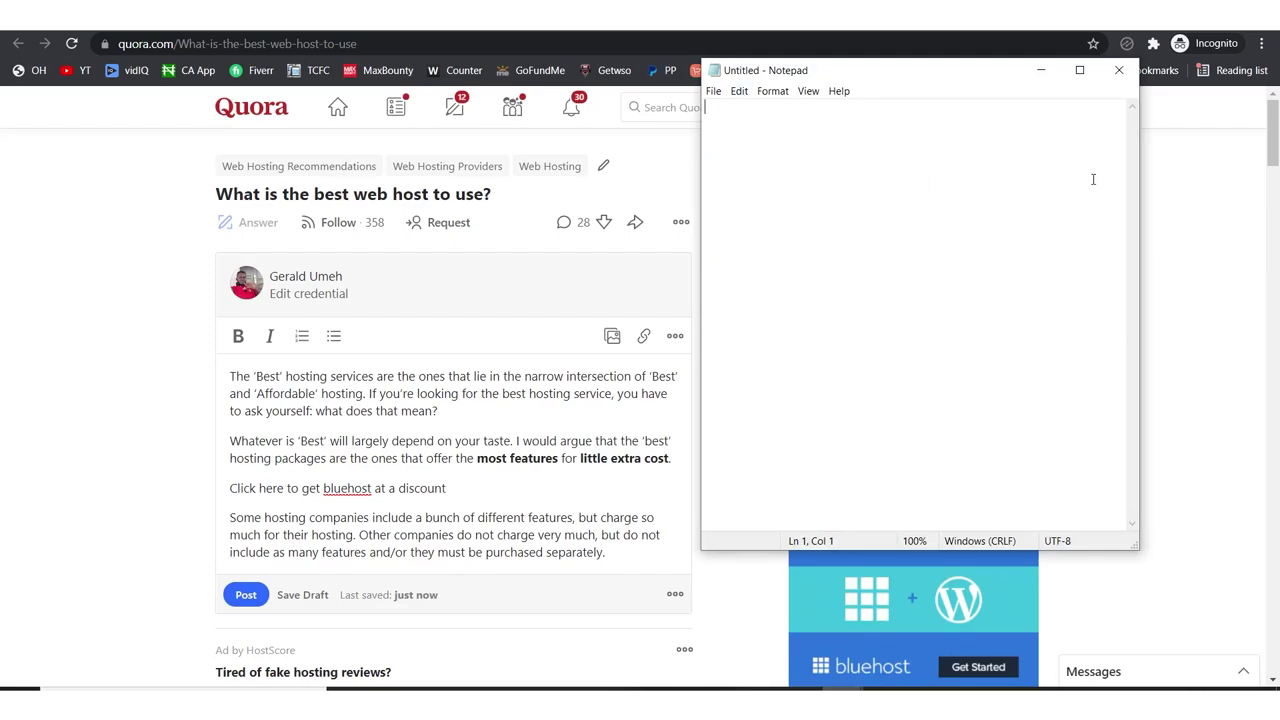
Step: Copy the published Google Sites page address, sites.google.com/view/bluehost-official/home, and paste it into the empty Notepad note
left_click(537, 70)
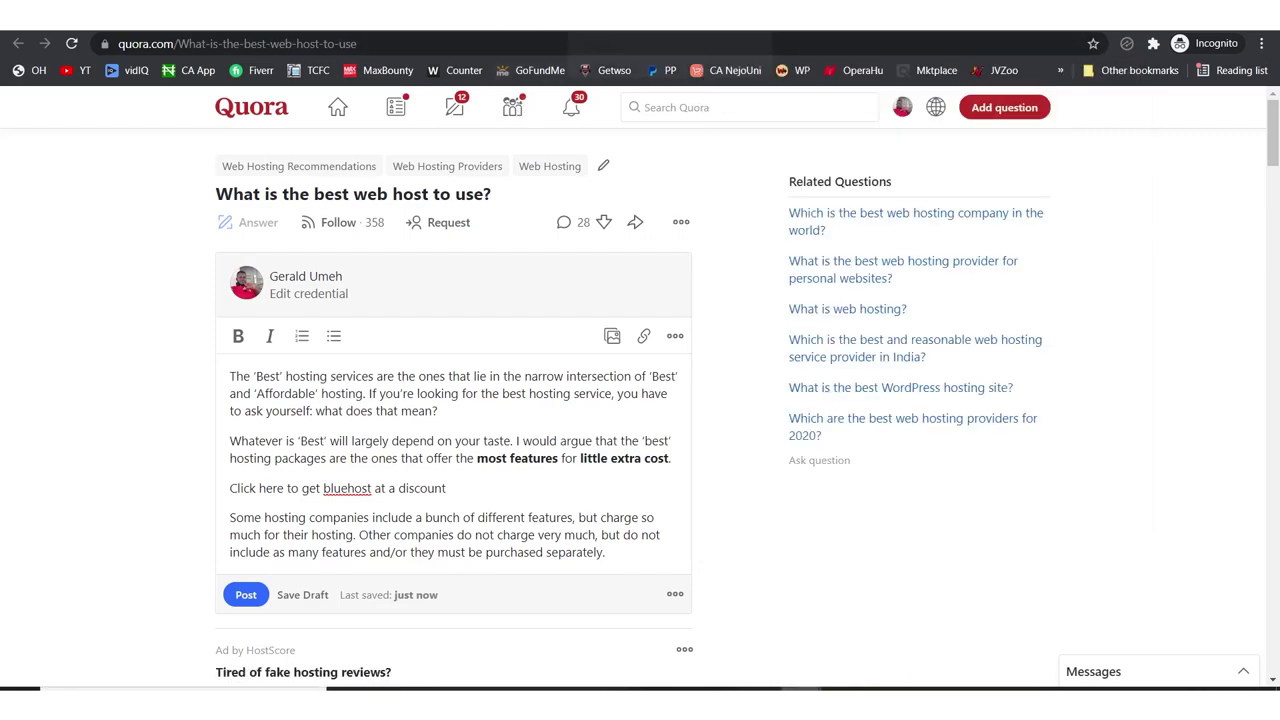
left_click(501, 44)
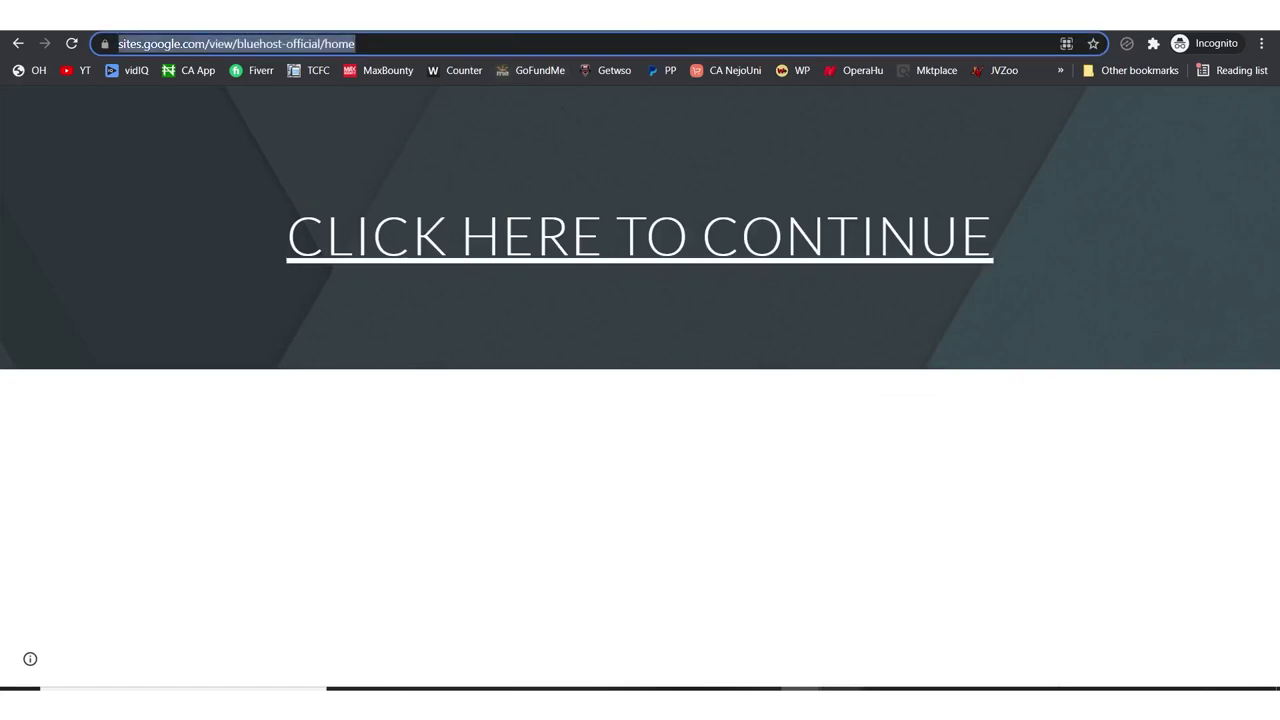
mouse_move(843, 700)
left_click(861, 677)
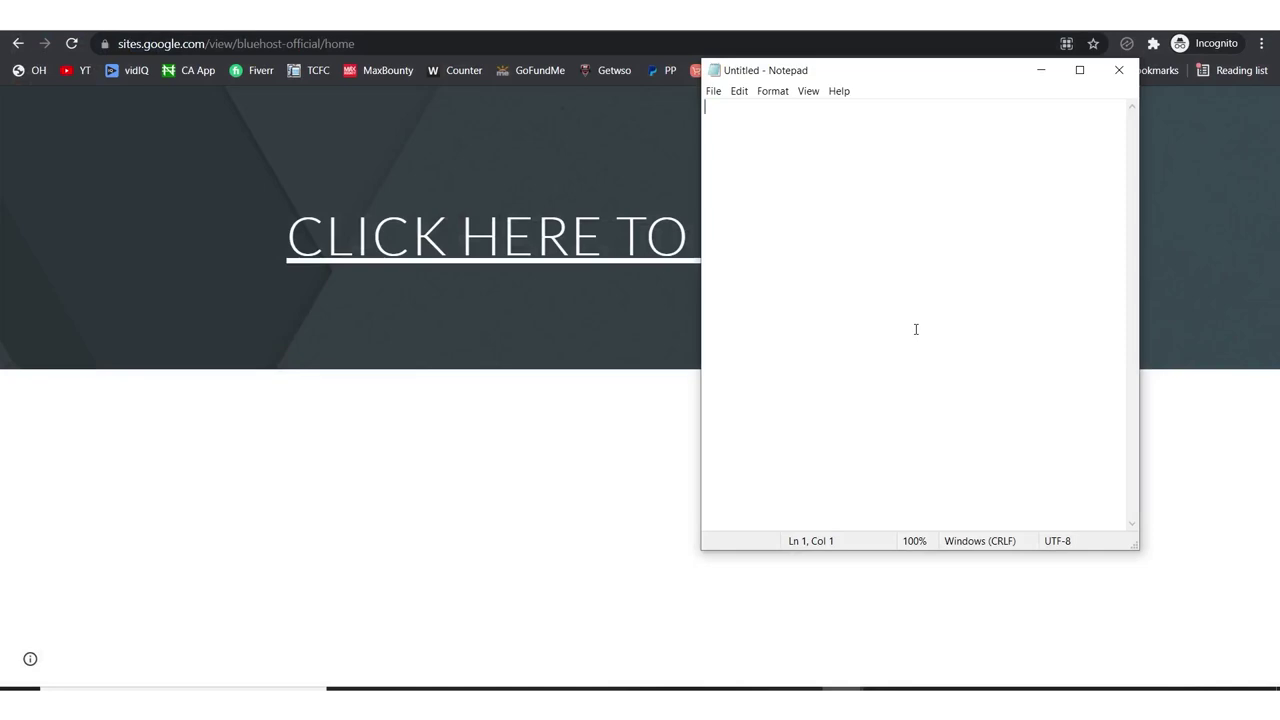
key("ctrl+v")
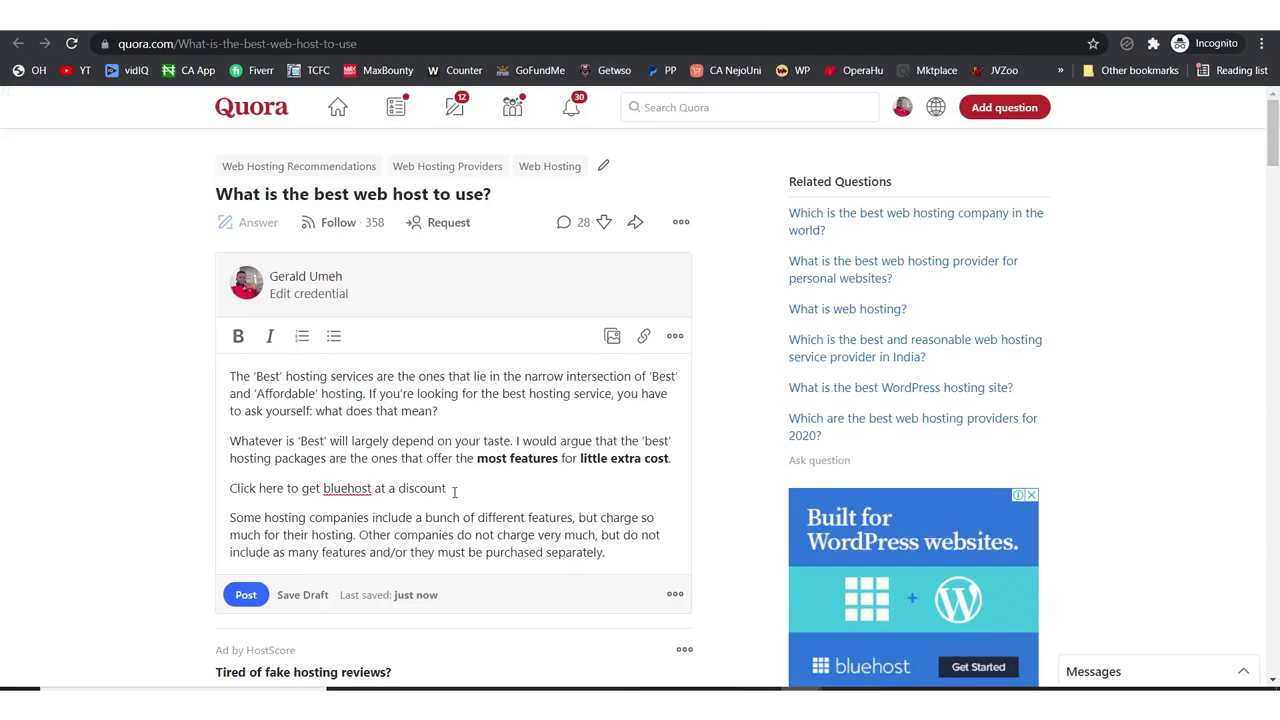
left_click_drag(454, 492, 229, 488)
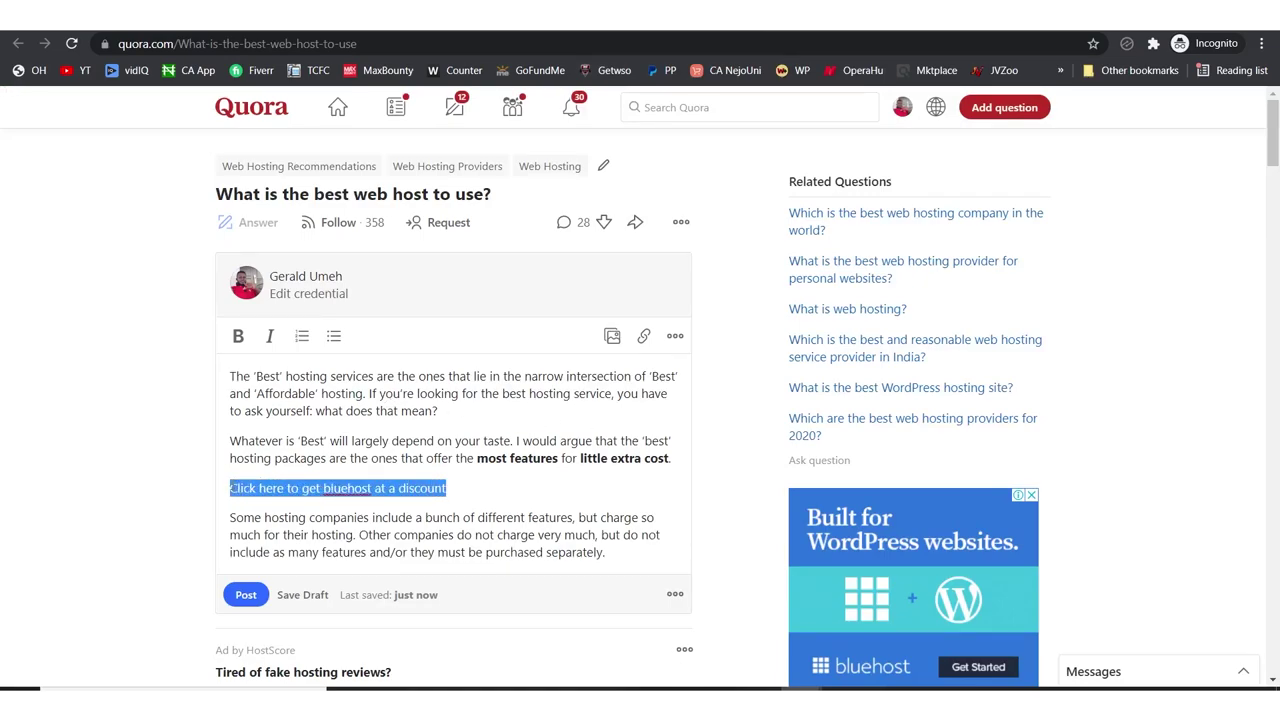
left_click(644, 336)
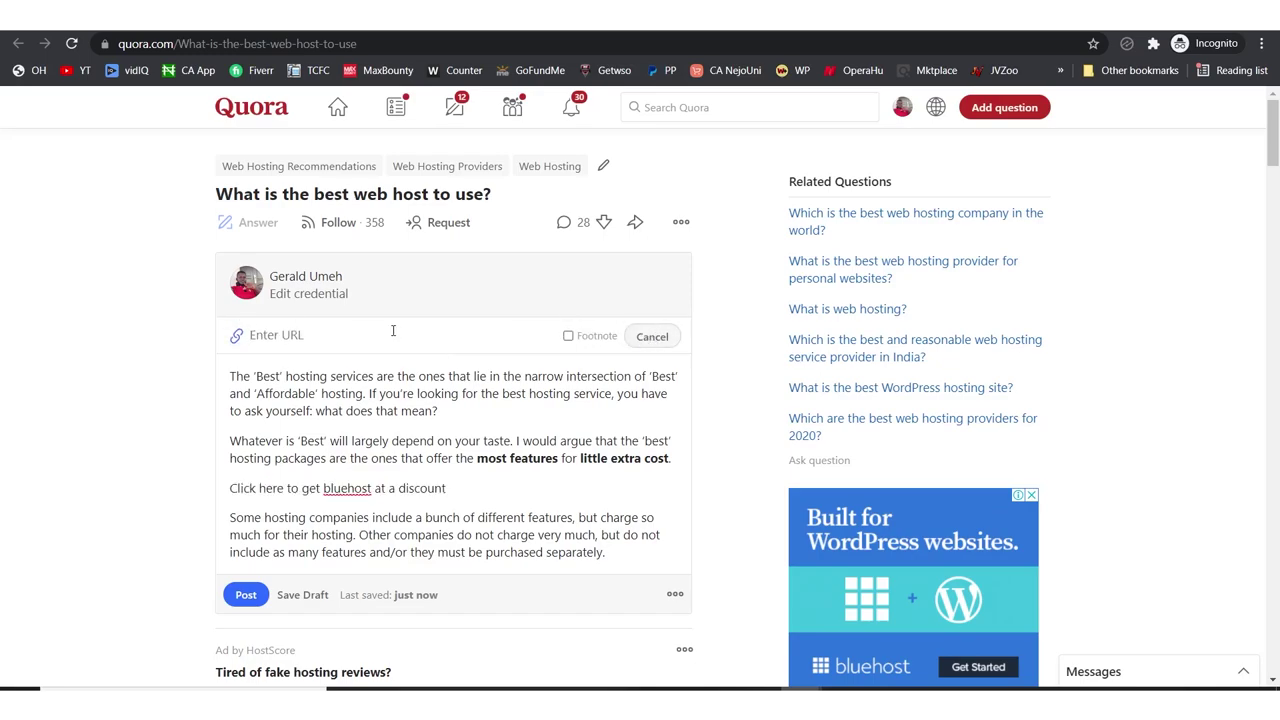
left_click(393, 330)
key("ctrl+v")
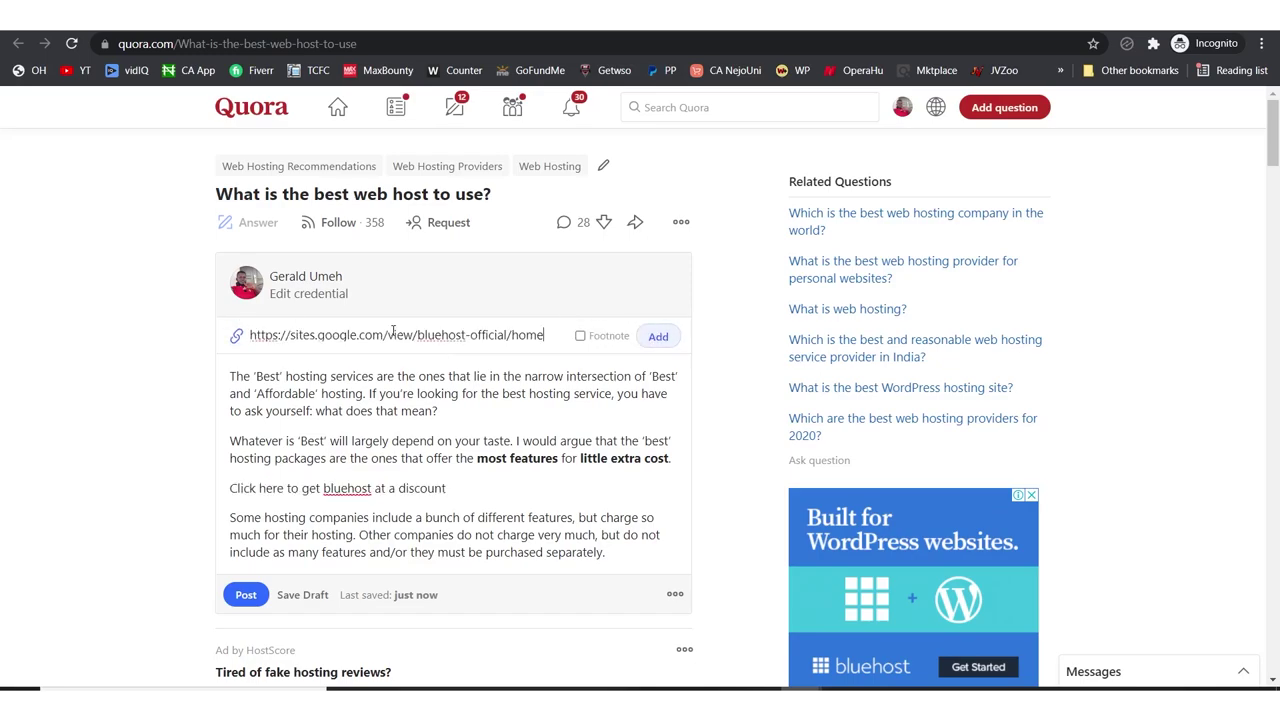
left_click(657, 338)
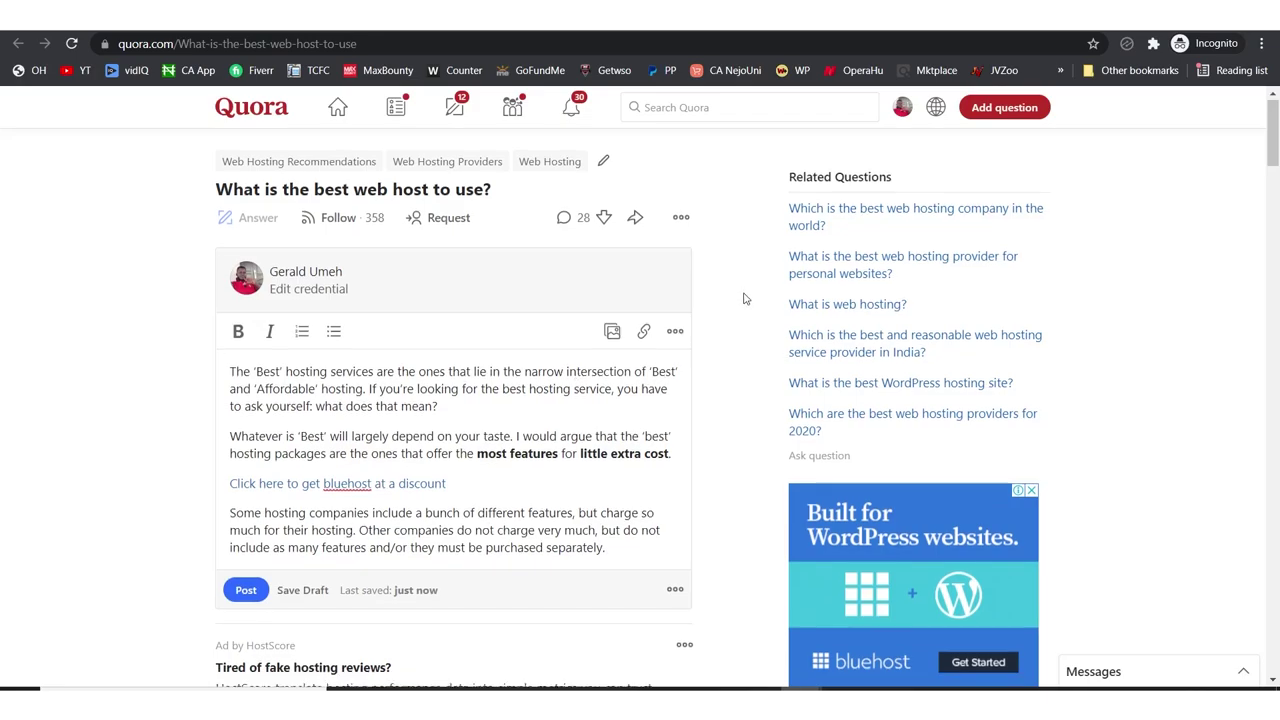
Step: Read through the rest of the first existing answer for further content to reuse
scroll(741, 300, "down", 7)
scroll(737, 316, "down", 1)
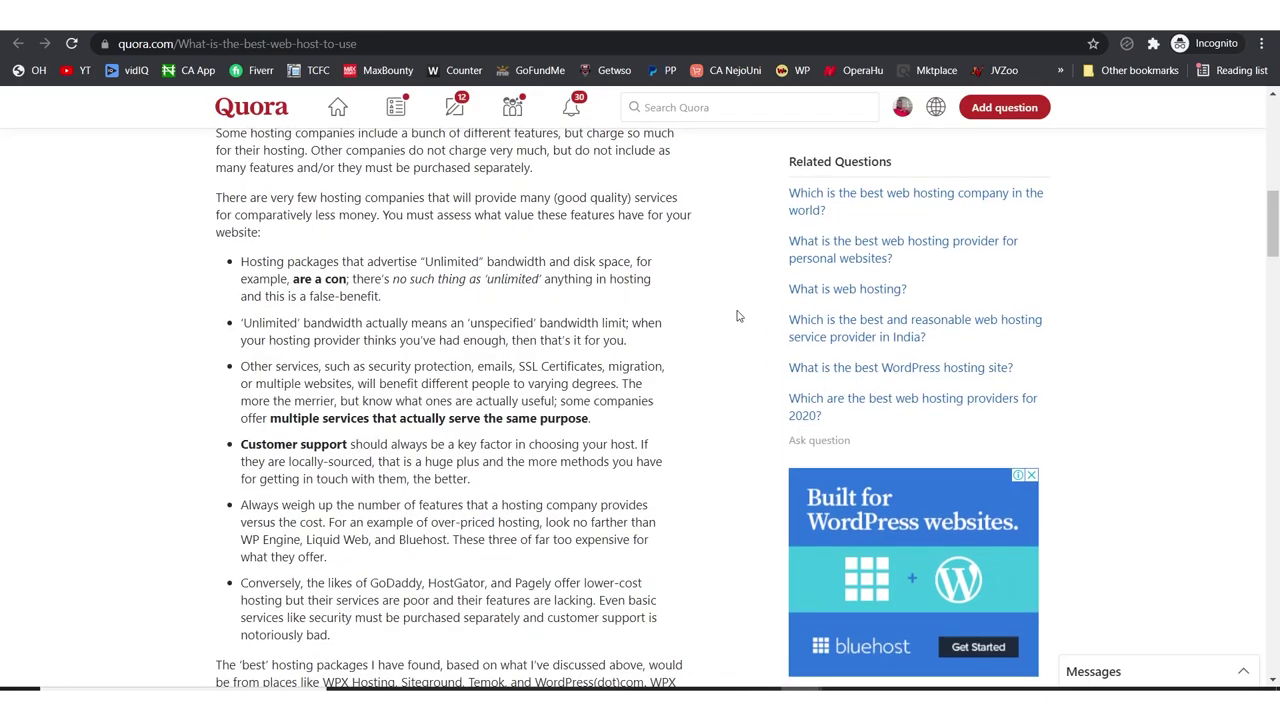
scroll(737, 316, "down", 3)
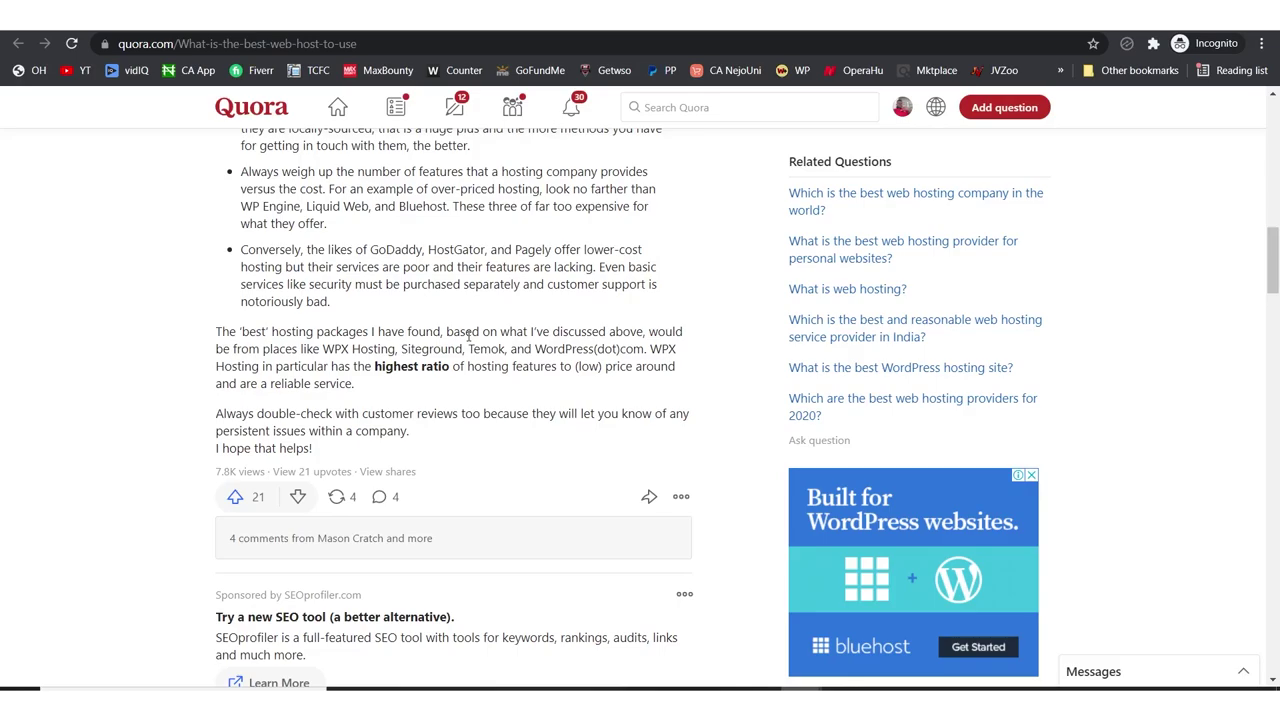
scroll(731, 343, "up", 15)
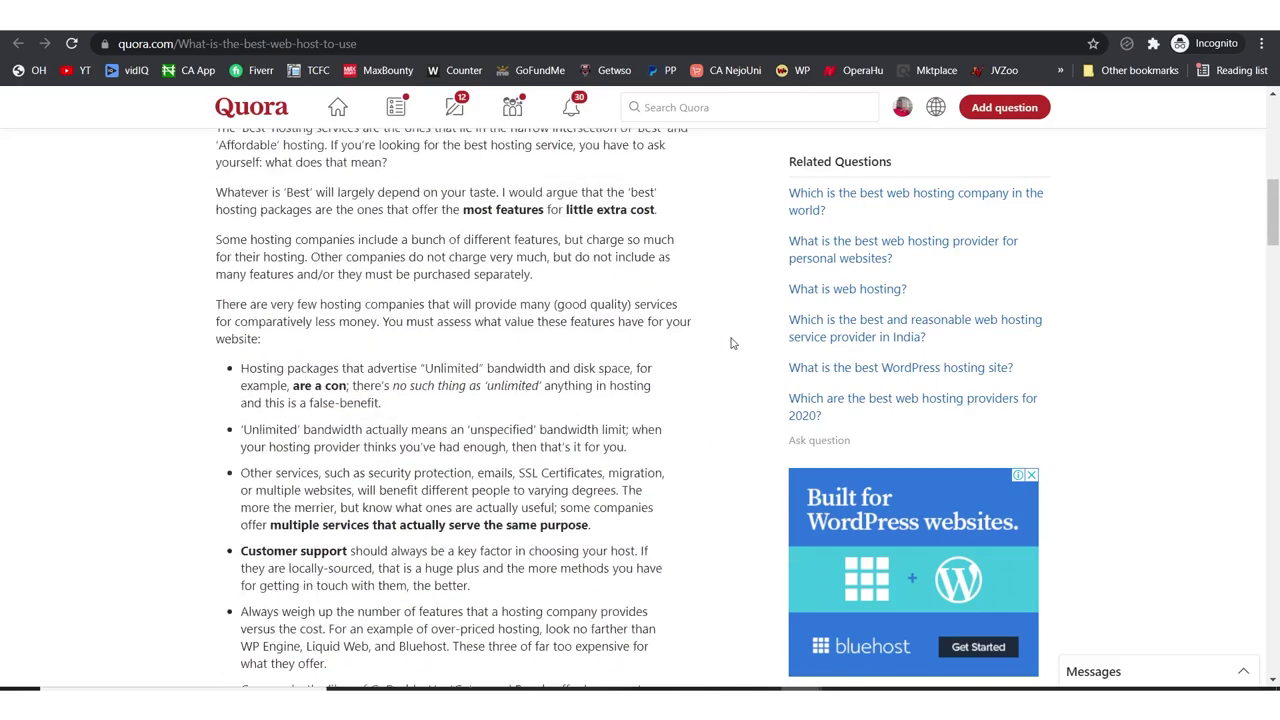
scroll(731, 343, "down", 5)
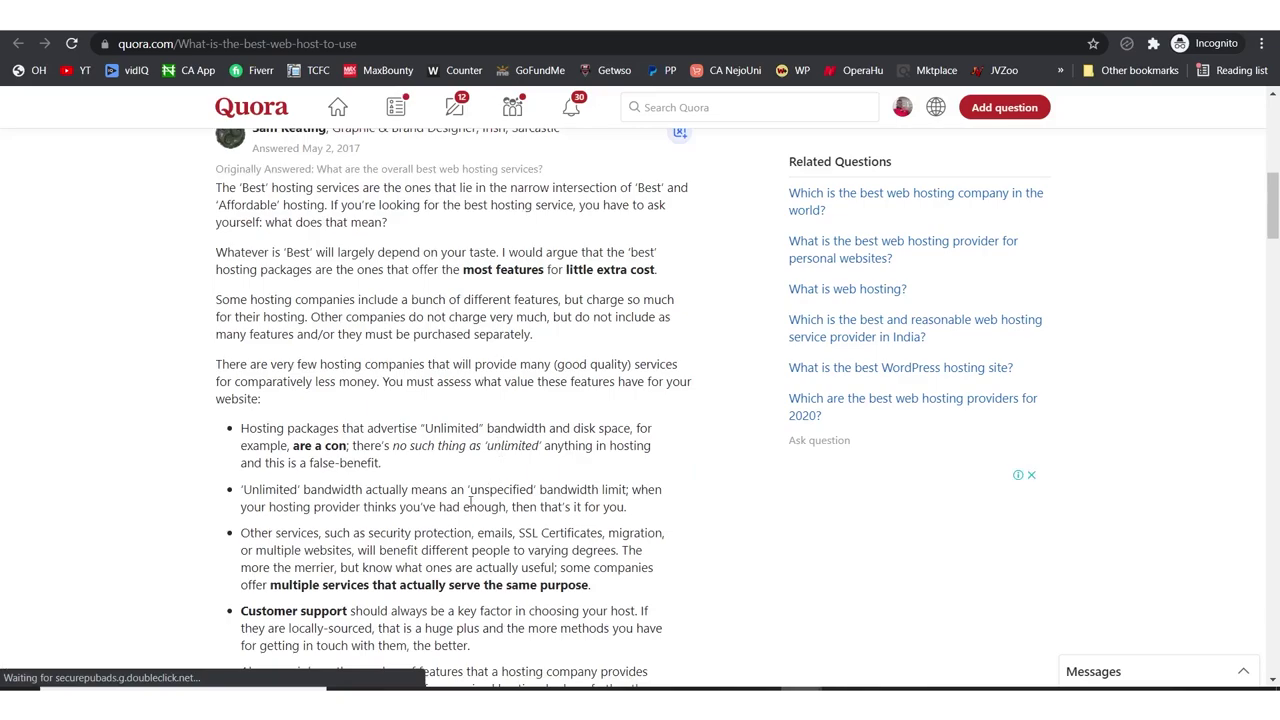
scroll(585, 428, "up", 1)
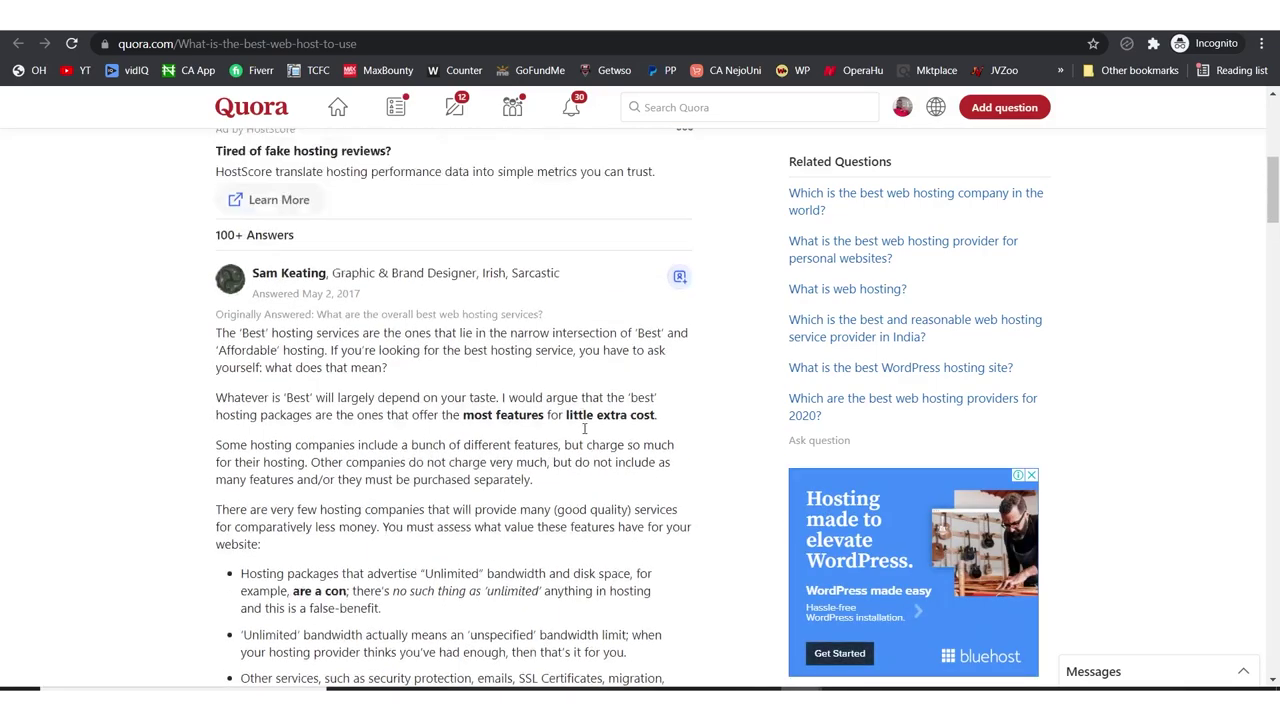
Step: Insert the "$300K A YEAR" thumbnail image from the Downloads folder on a new line at the end of the answer draft
scroll(585, 428, "up", 4)
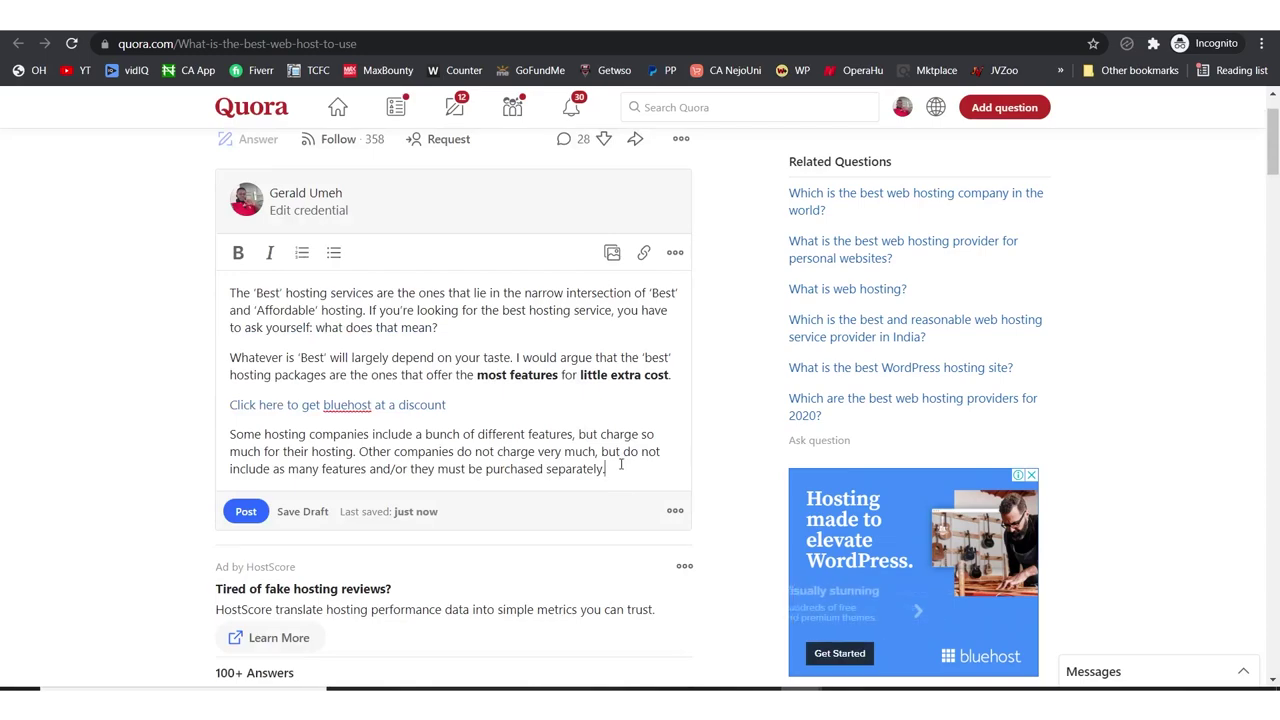
key("Return")
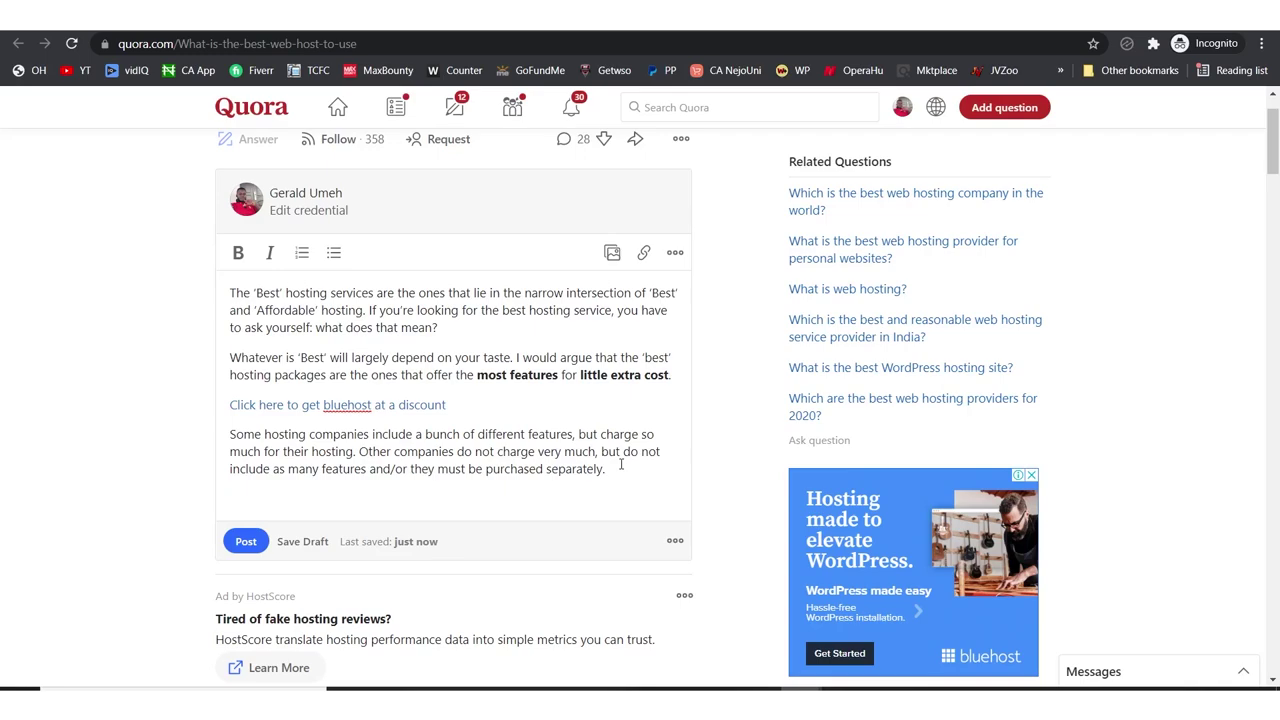
left_click(613, 254)
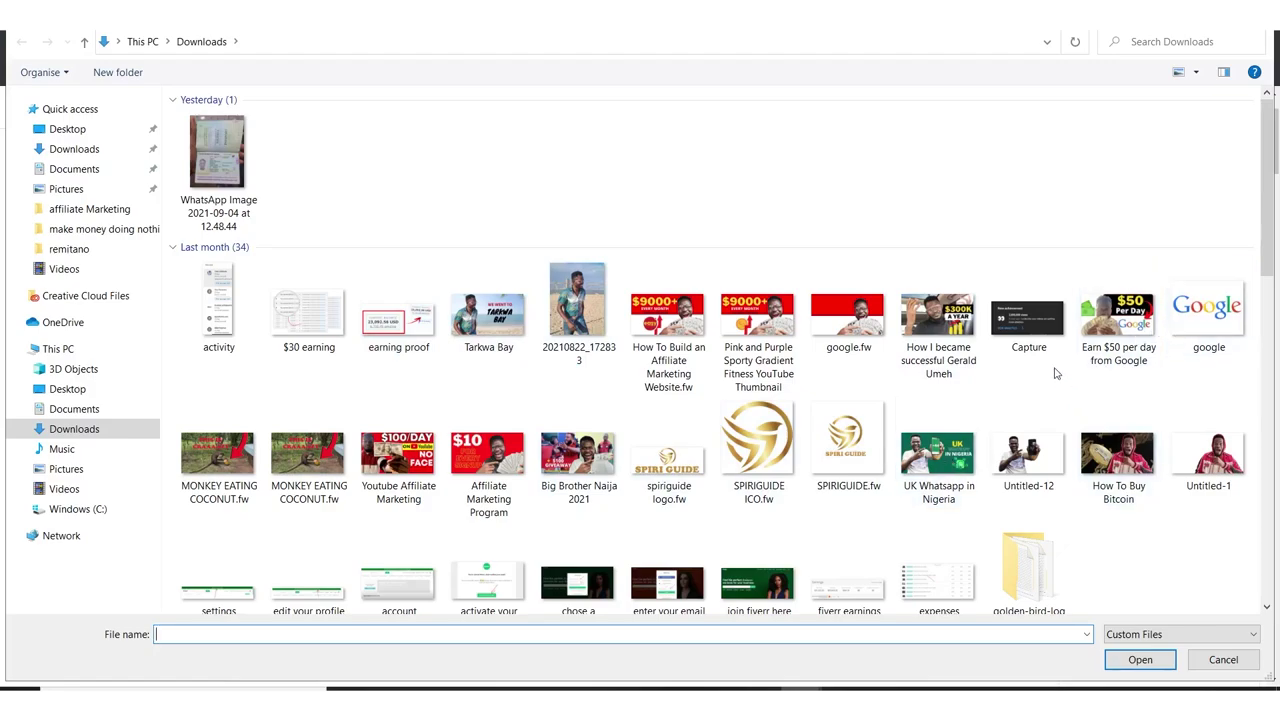
double_click(937, 333)
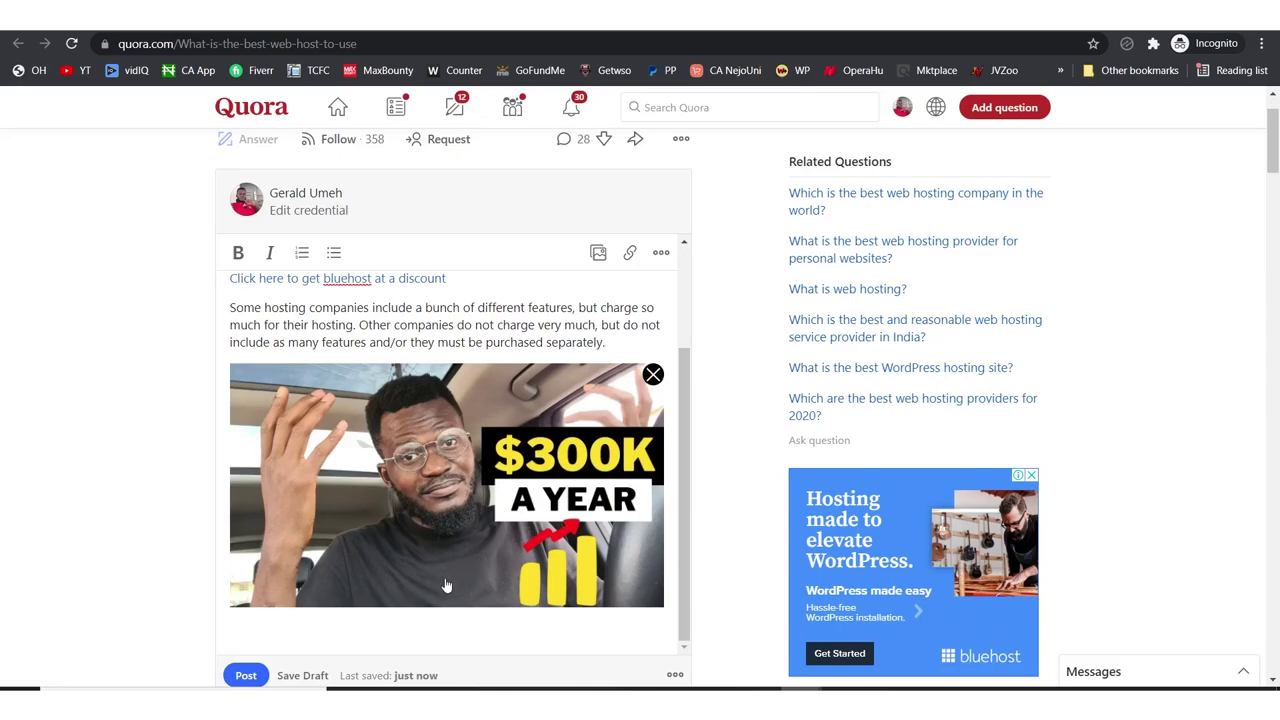
Step: Open the related question "What is web hosting?" and read its first answer in full, including the hosting types image
scroll(446, 586, "down", 3)
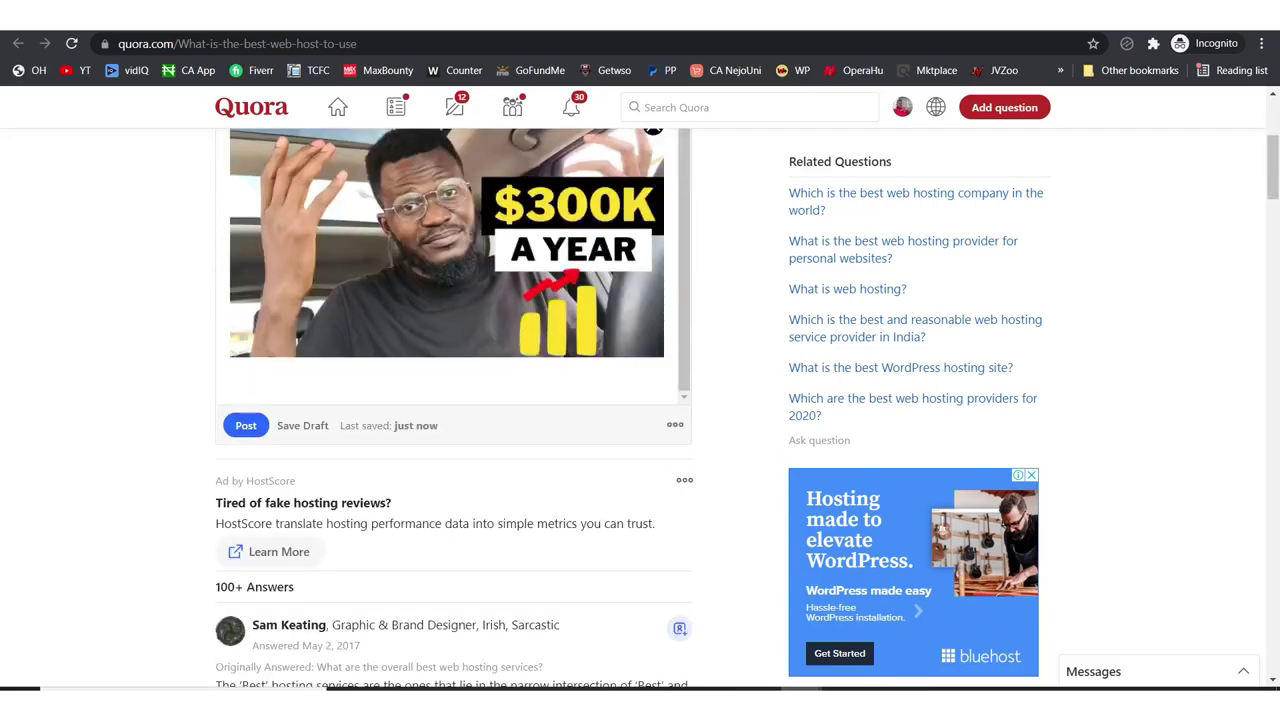
left_click(847, 288)
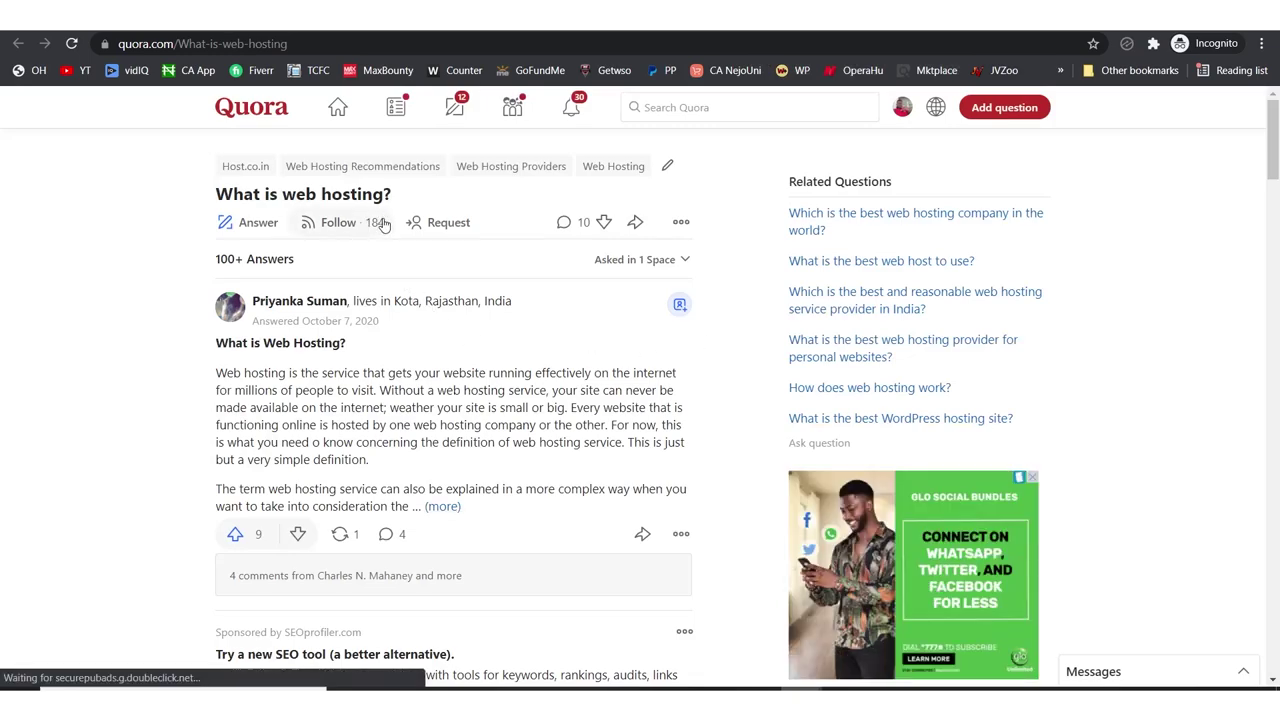
scroll(380, 387, "down", 1)
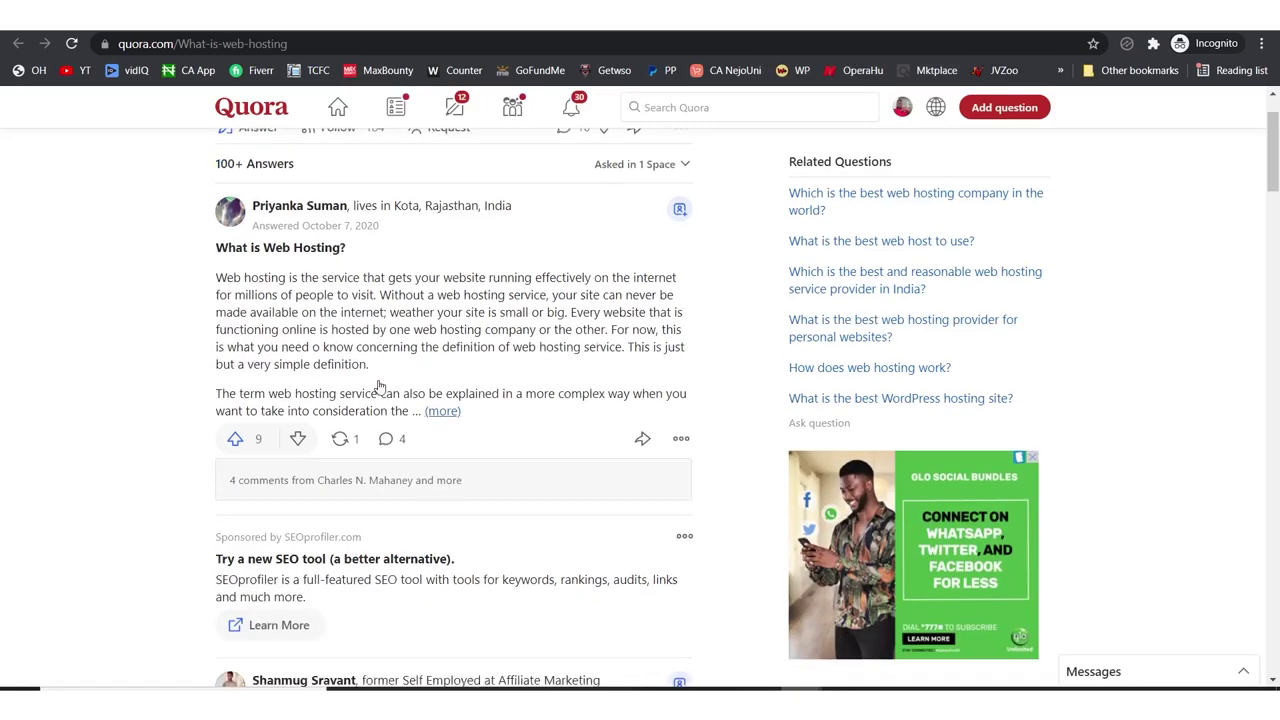
scroll(380, 387, "down", 1)
left_click(442, 341)
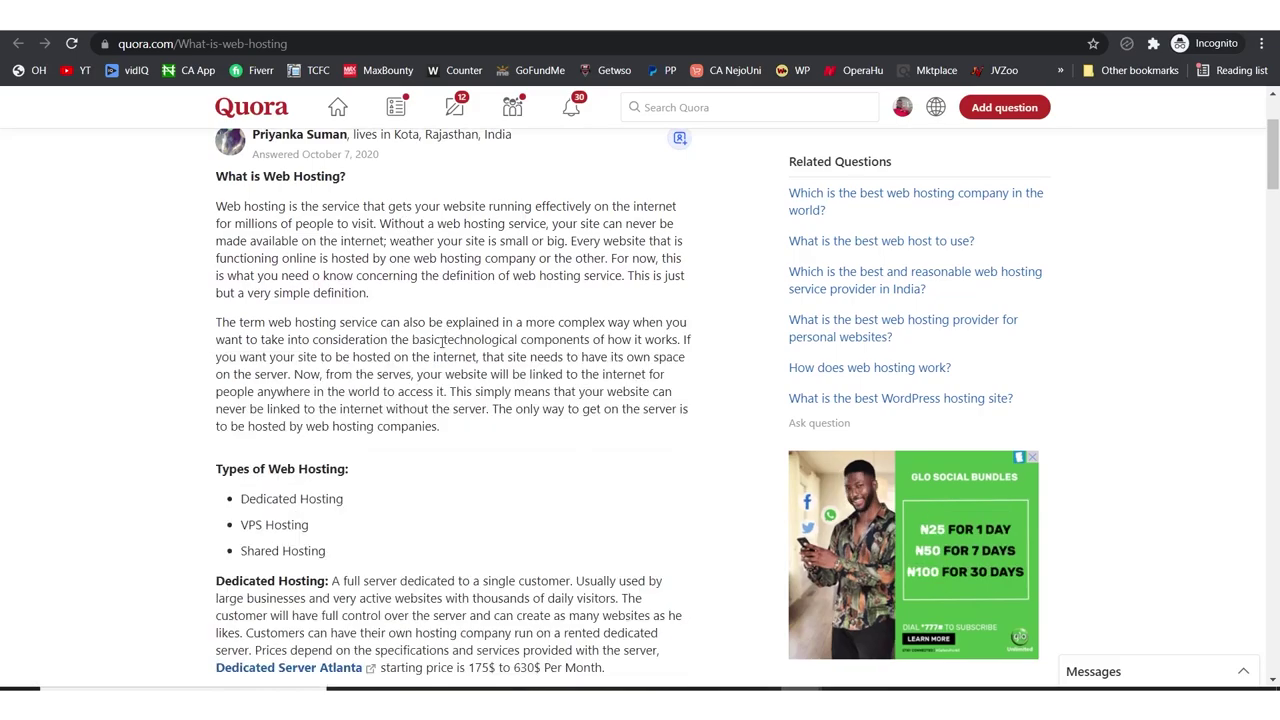
scroll(442, 341, "down", 3)
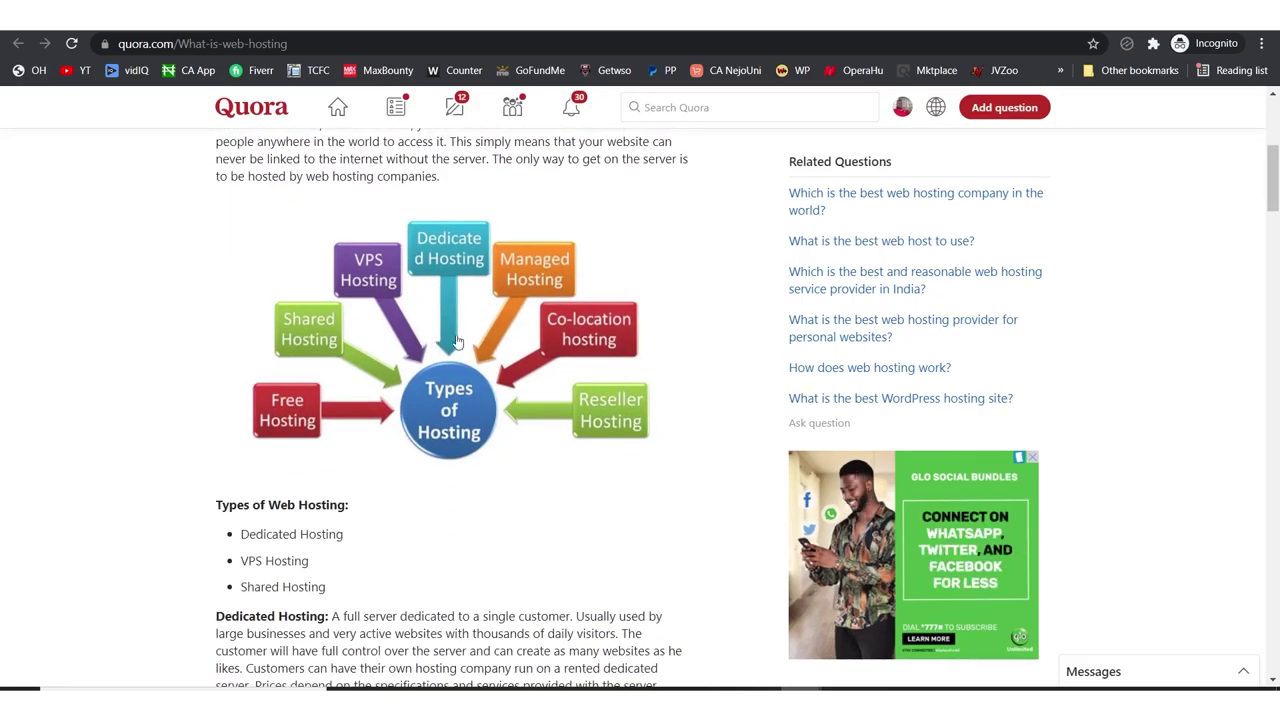
scroll(438, 313, "down", 5)
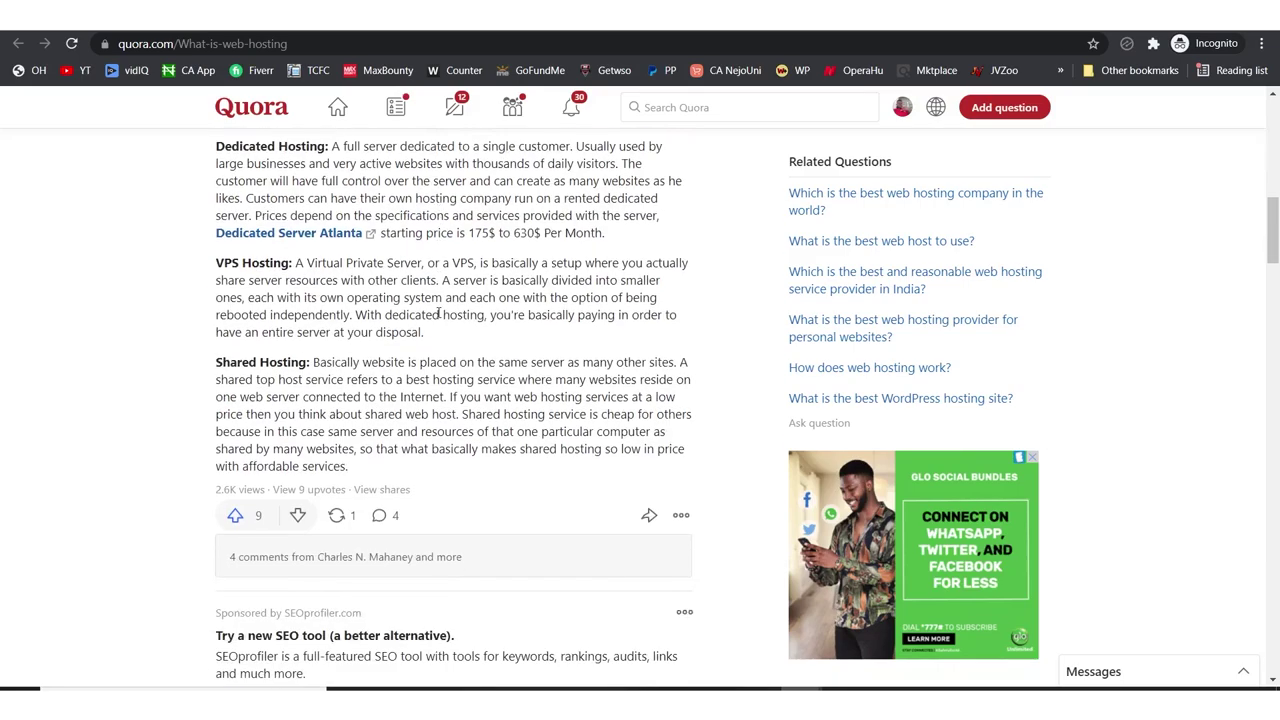
scroll(438, 313, "down", 2)
scroll(438, 314, "up", 6)
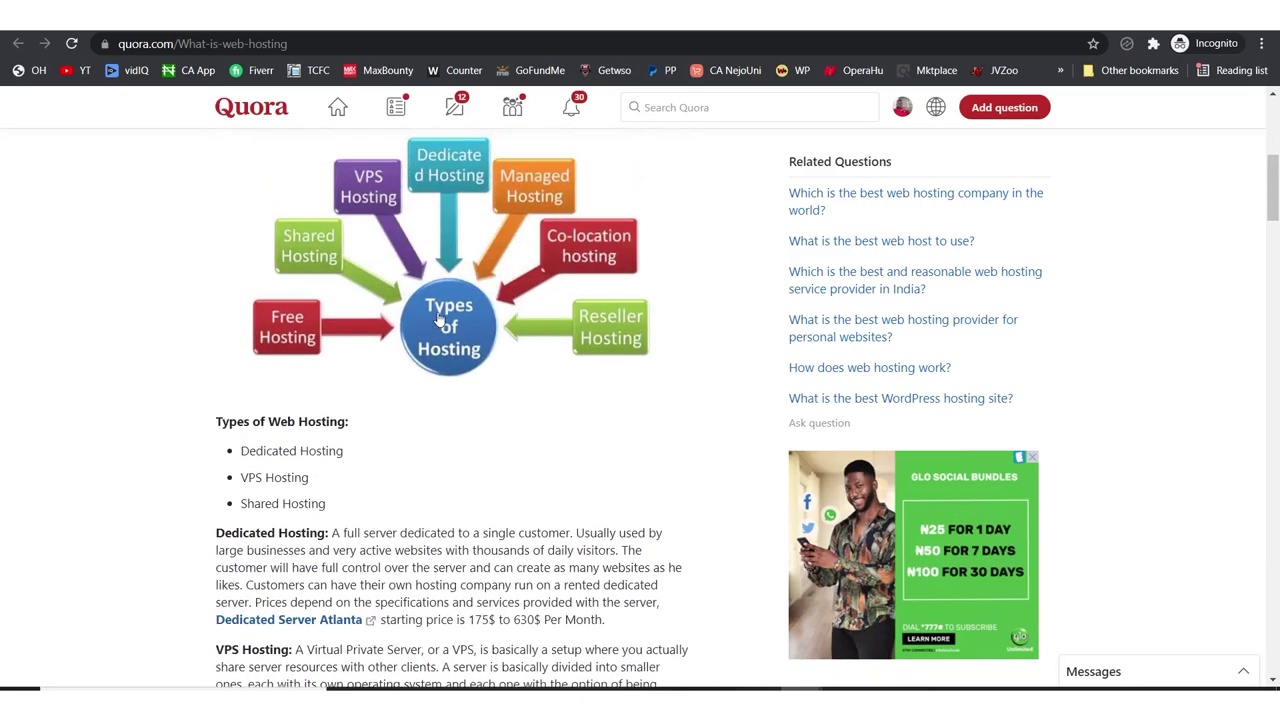
Step: Open the related question "Which is the best web hosting company in the world?" and read its first answer in full
left_click(915, 200)
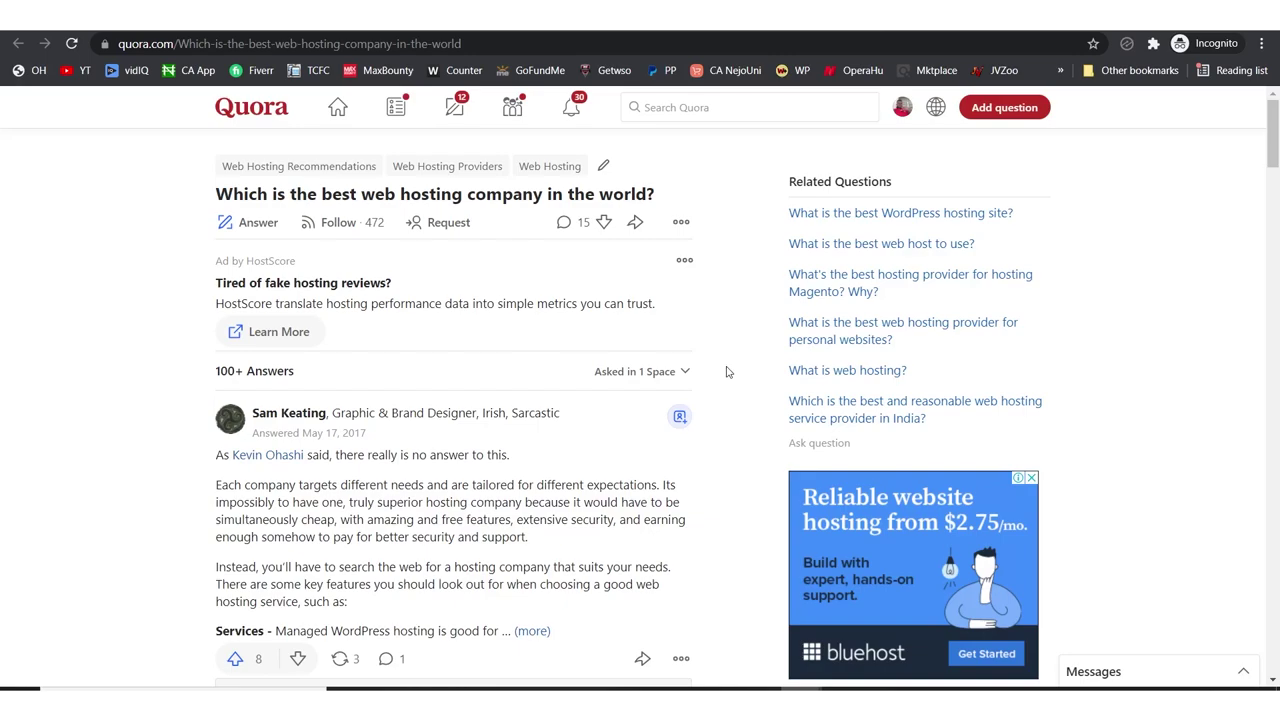
scroll(728, 372, "down", 2)
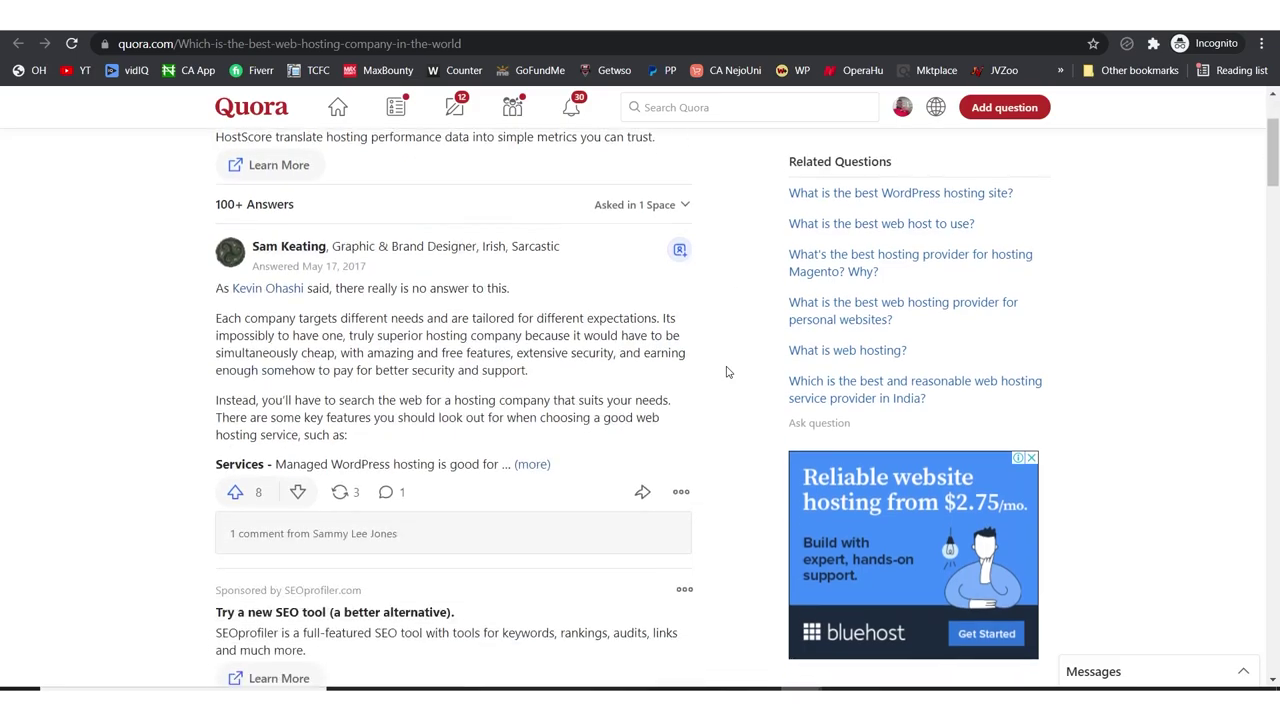
left_click(533, 464)
scroll(543, 462, "down", 3)
scroll(543, 462, "down", 3)
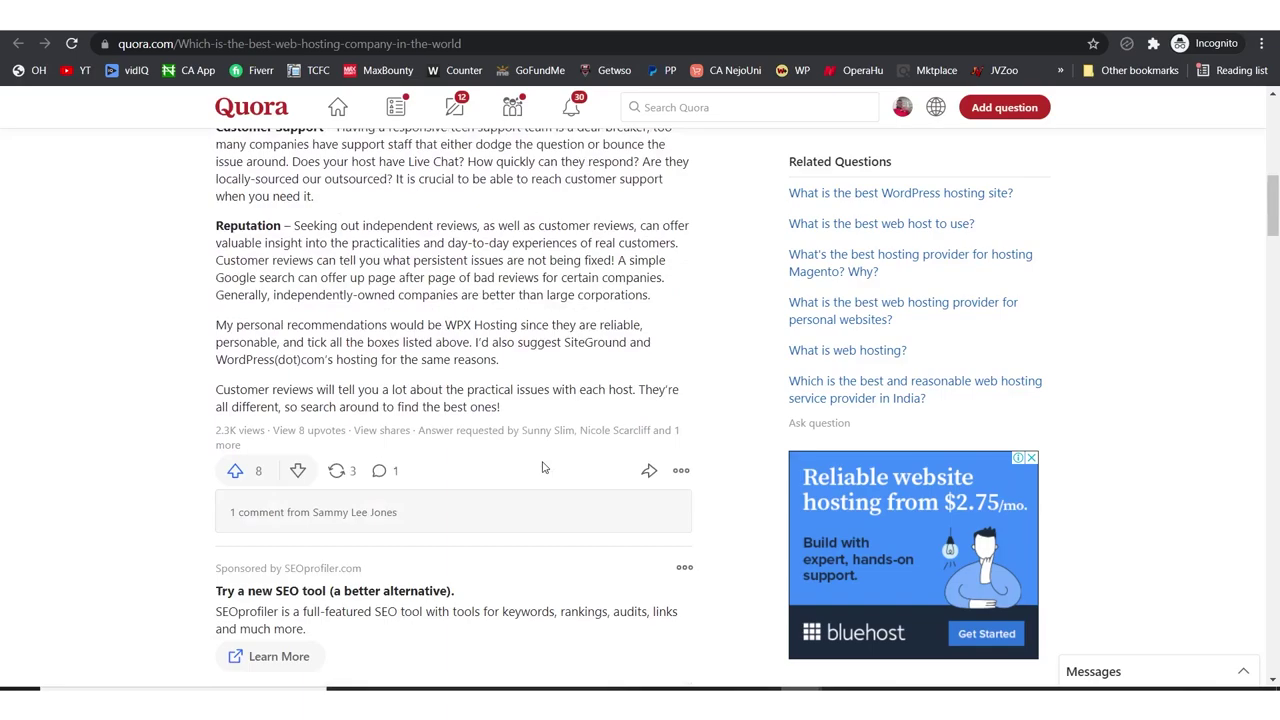
scroll(543, 467, "up", 8)
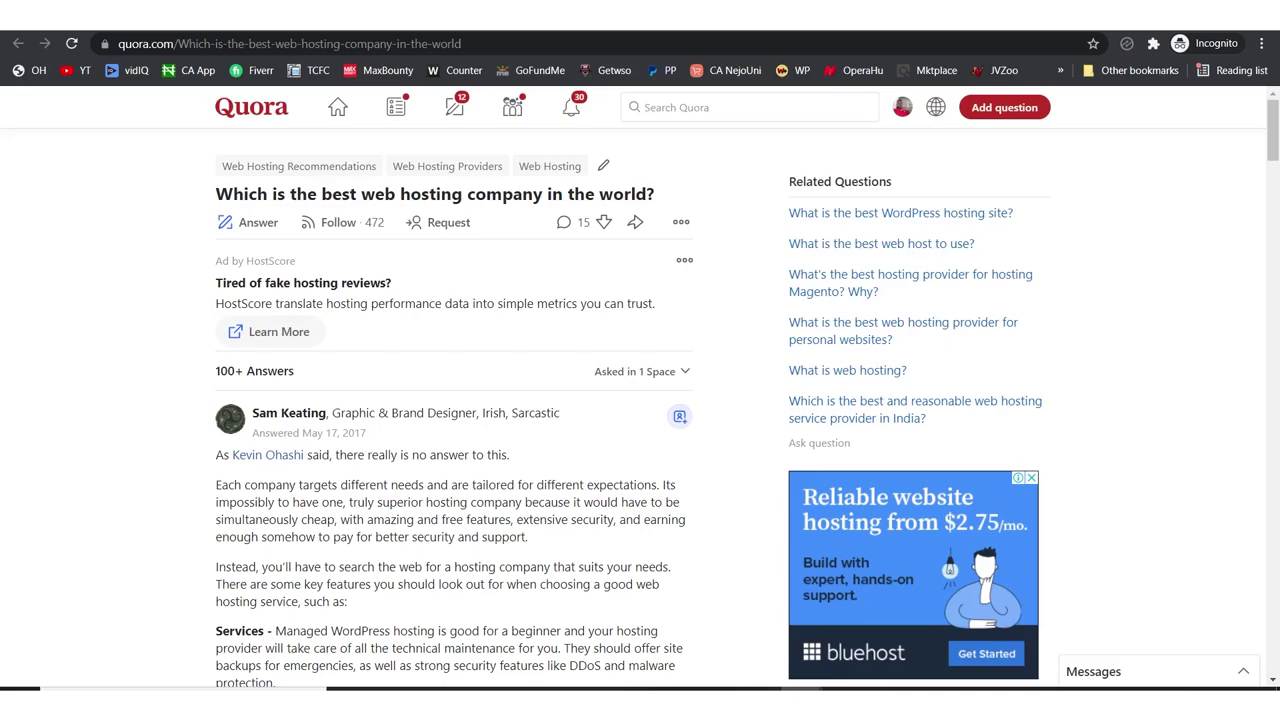
Step: Open the related question "What is the best web hosting provider for personal websites?" and read its first answer in full
left_click(903, 323)
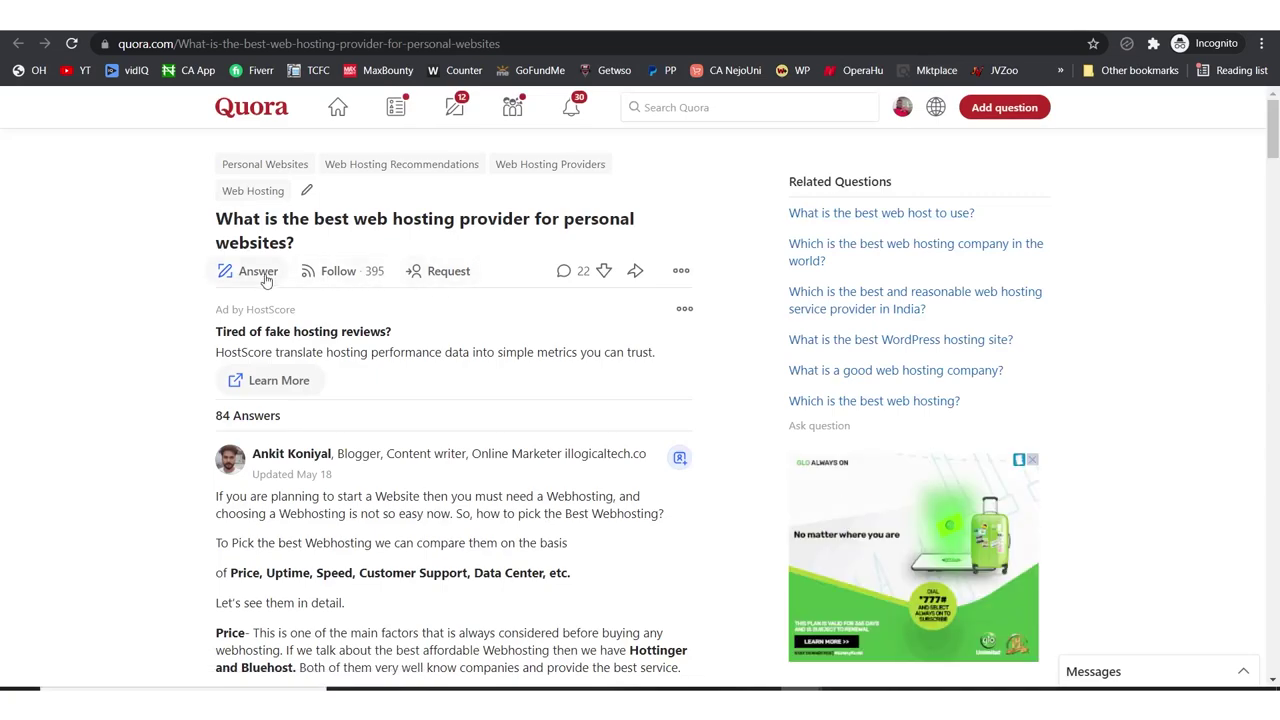
scroll(400, 402, "down", 1)
scroll(400, 402, "down", 4)
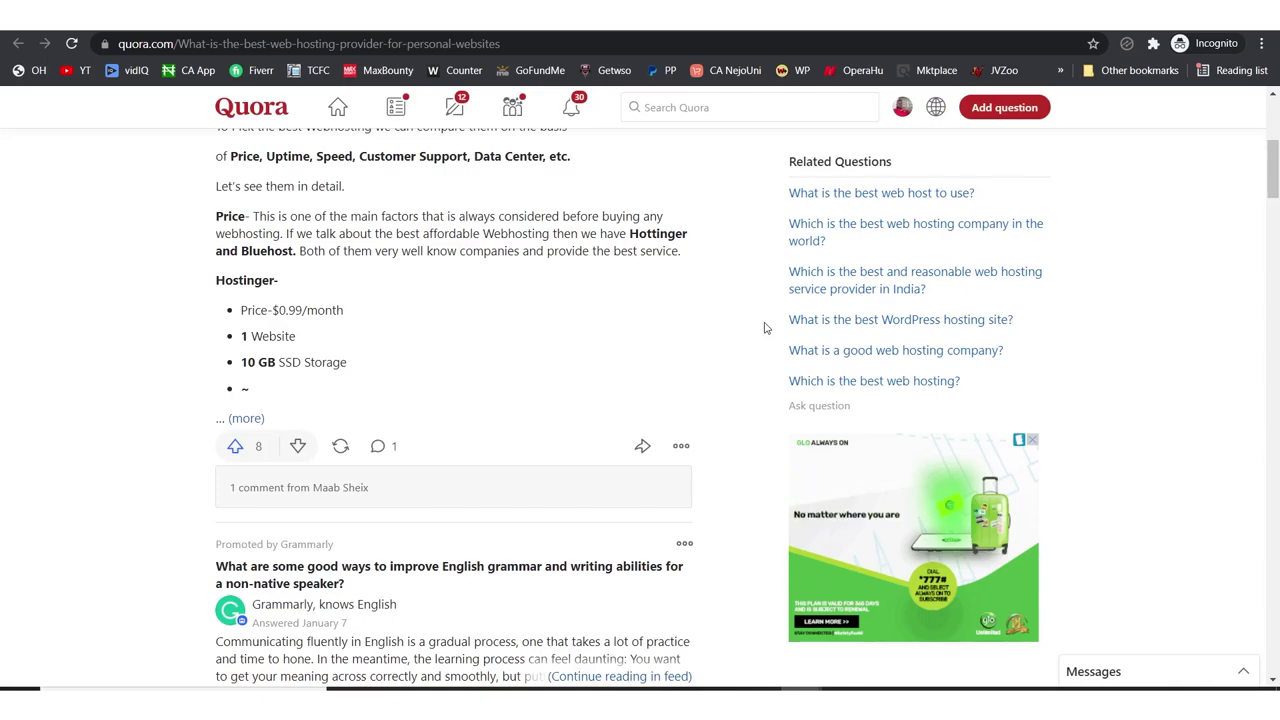
left_click(248, 418)
scroll(326, 388, "down", 1)
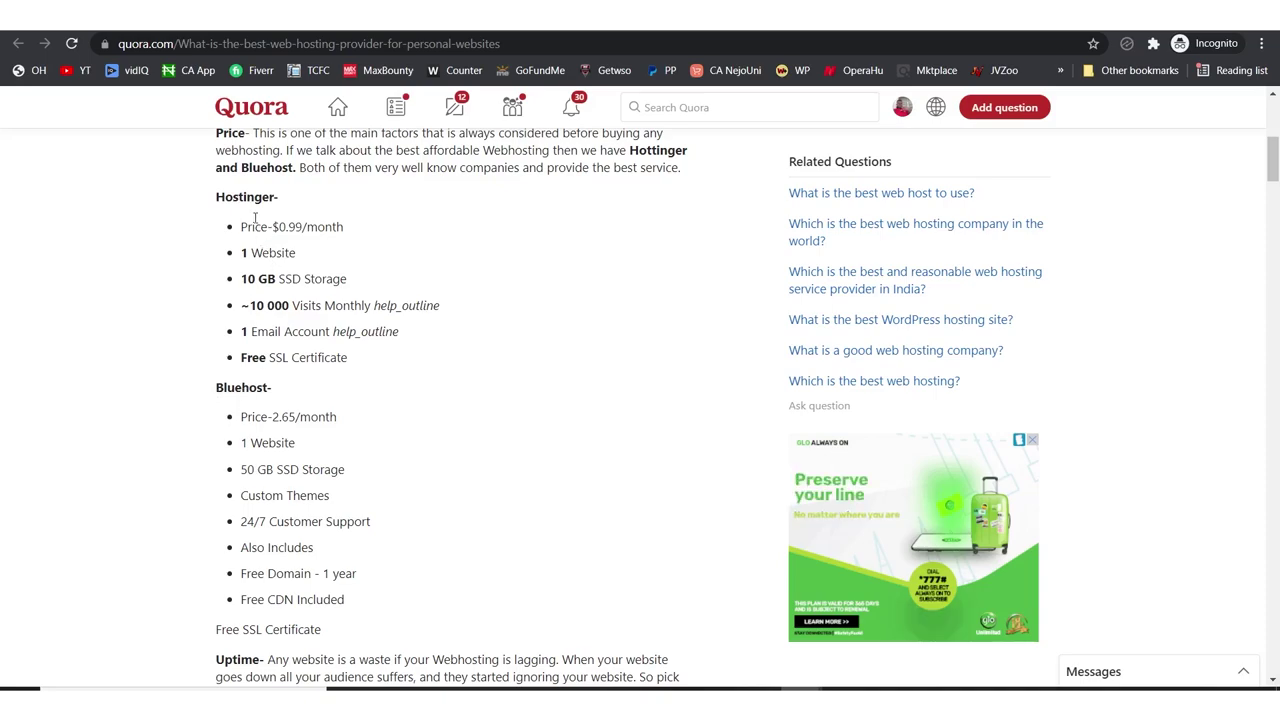
scroll(233, 400, "down", 2)
scroll(240, 400, "down", 1)
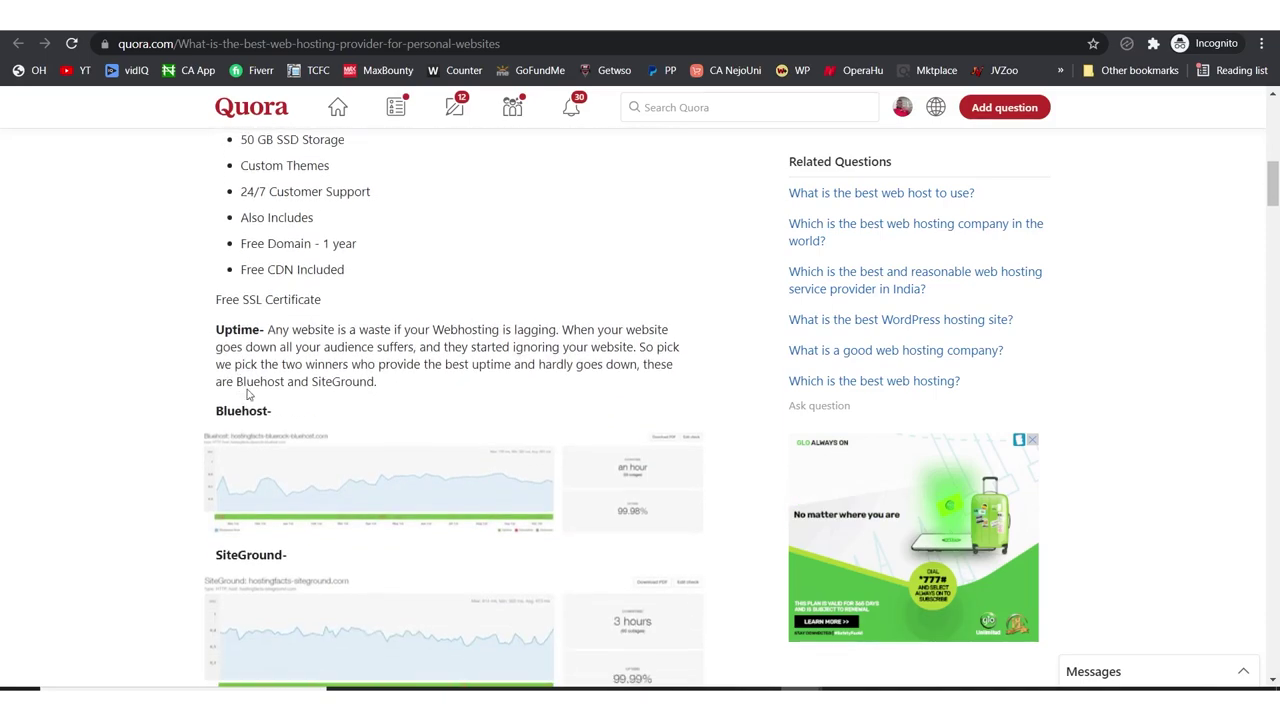
scroll(425, 470, "down", 1)
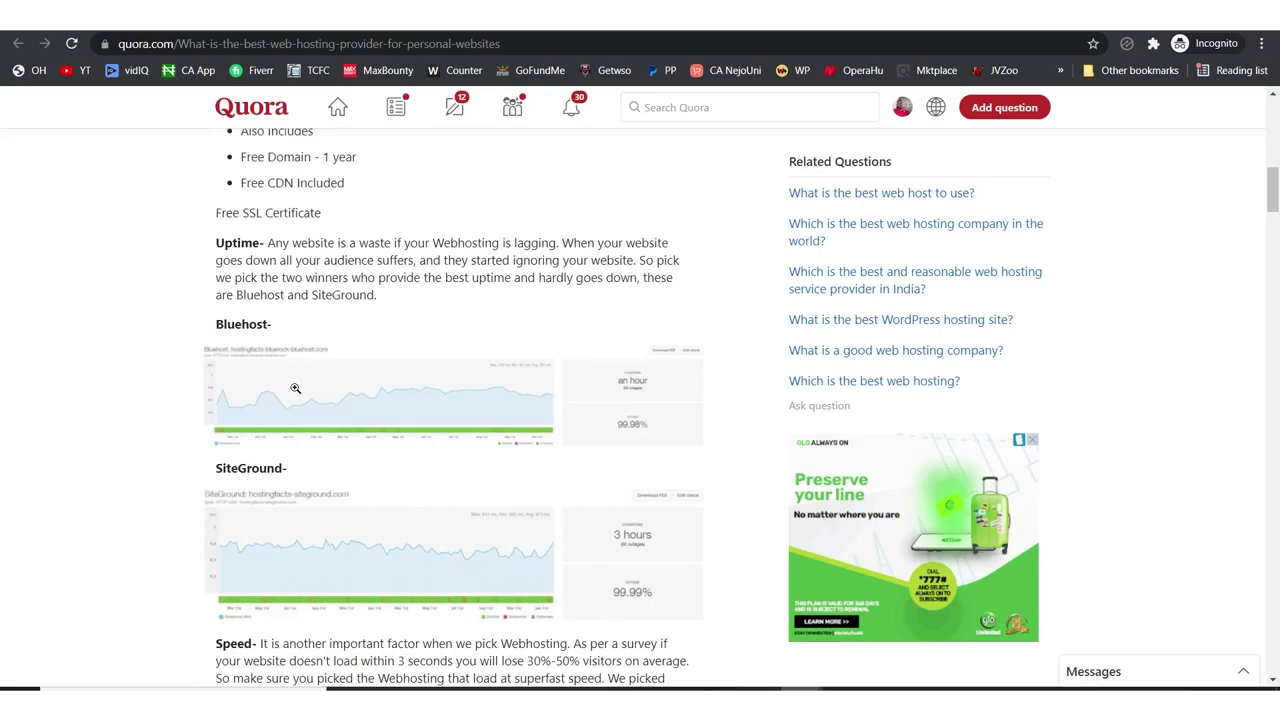
scroll(437, 410, "down", 1)
scroll(437, 410, "down", 4)
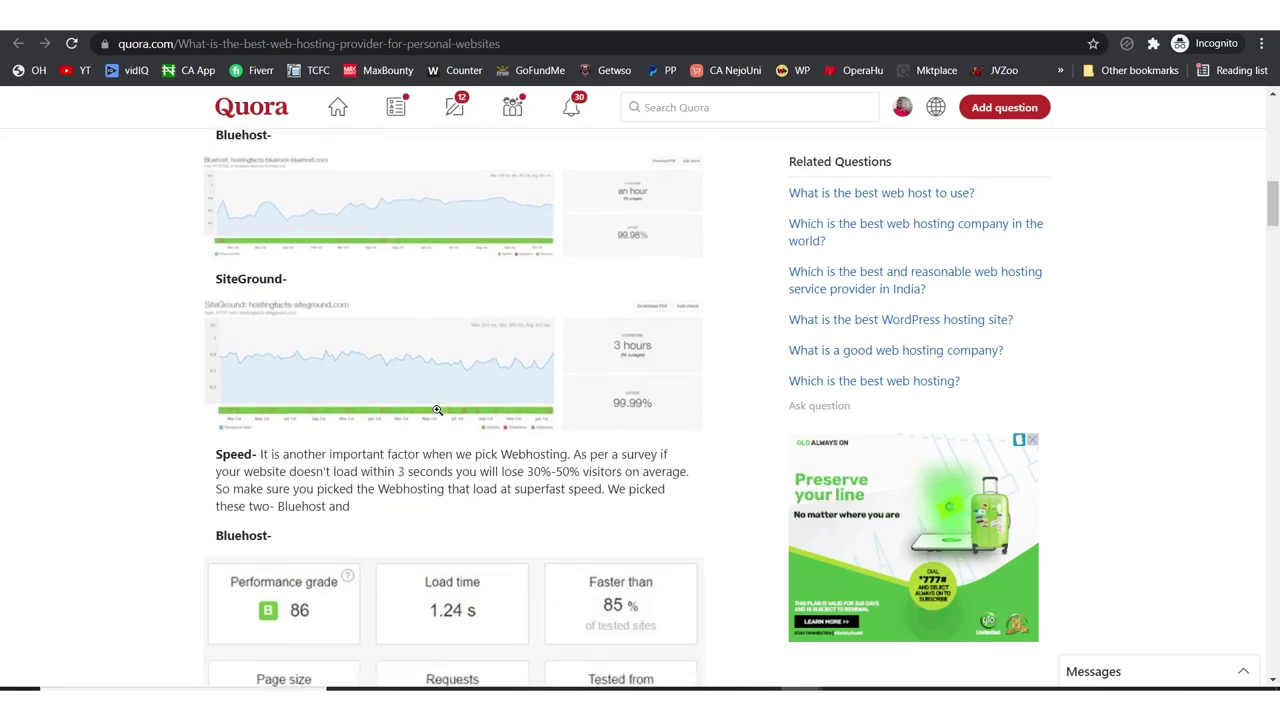
scroll(437, 410, "down", 2)
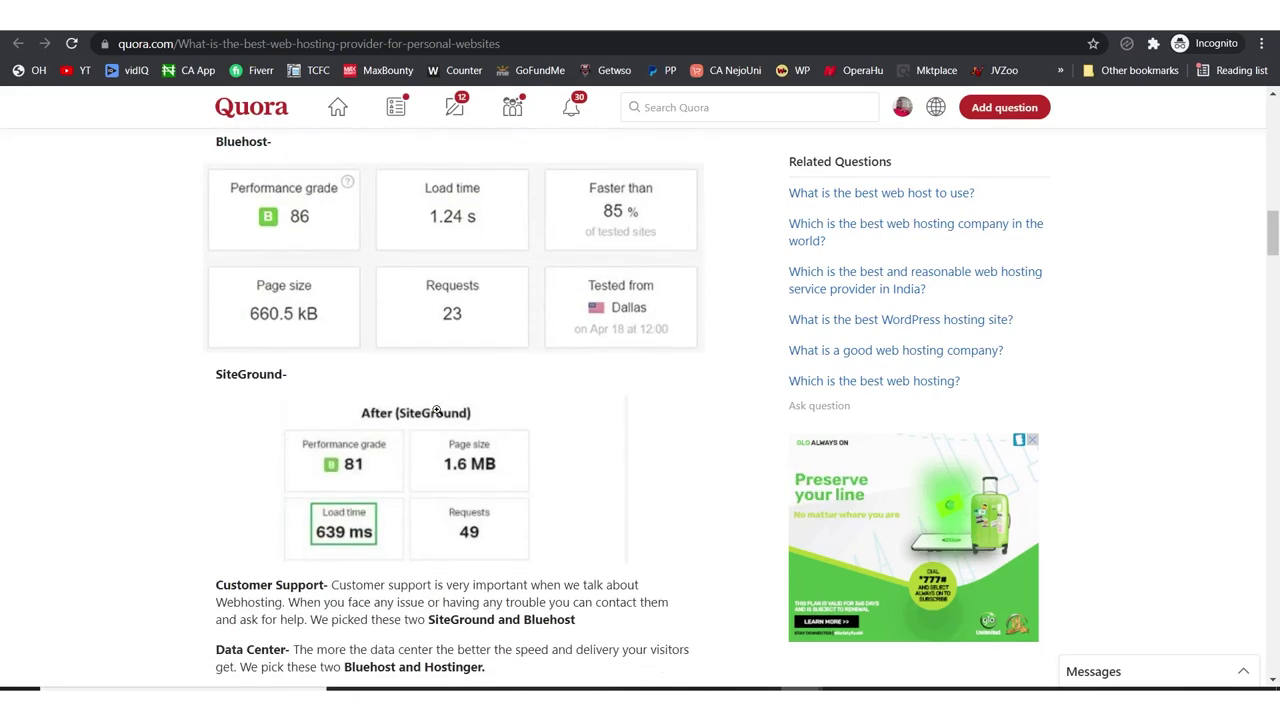
scroll(395, 421, "down", 5)
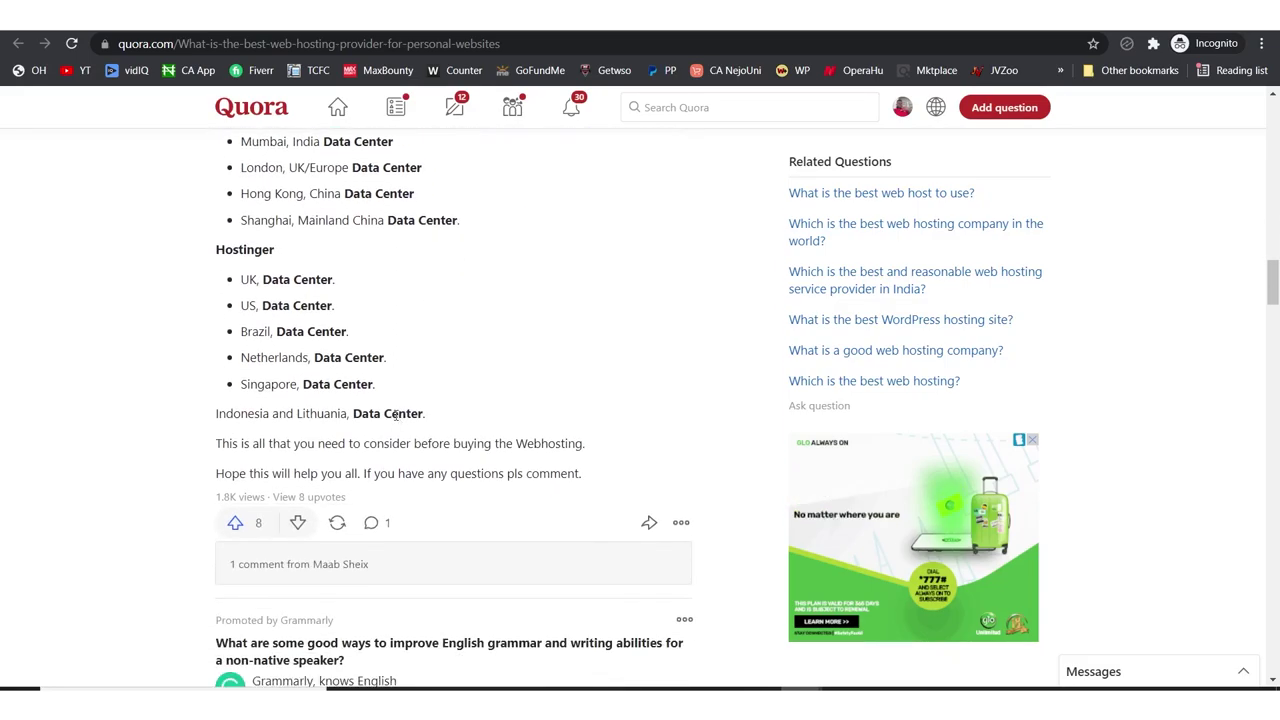
scroll(395, 421, "down", 1)
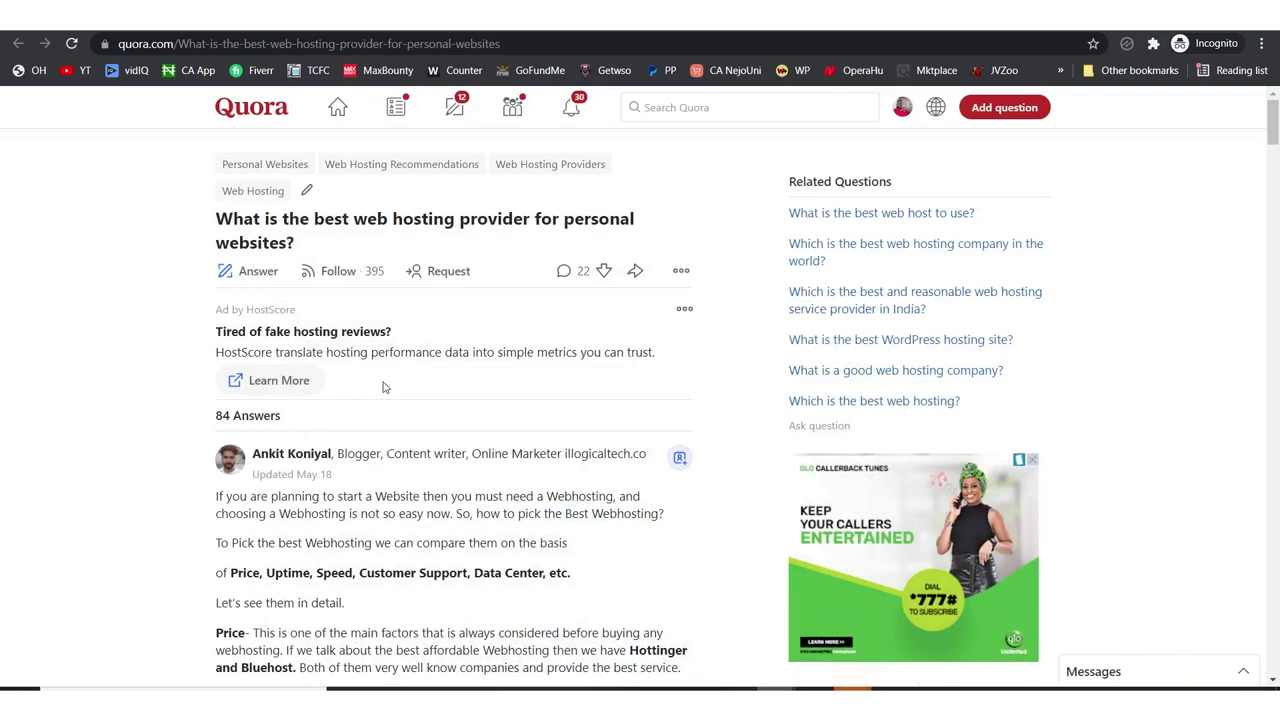
Step: Review the answer's Hostinger and Bluehost feature lists and highlight the two host names in its Price paragraph
scroll(383, 387, "down", 4)
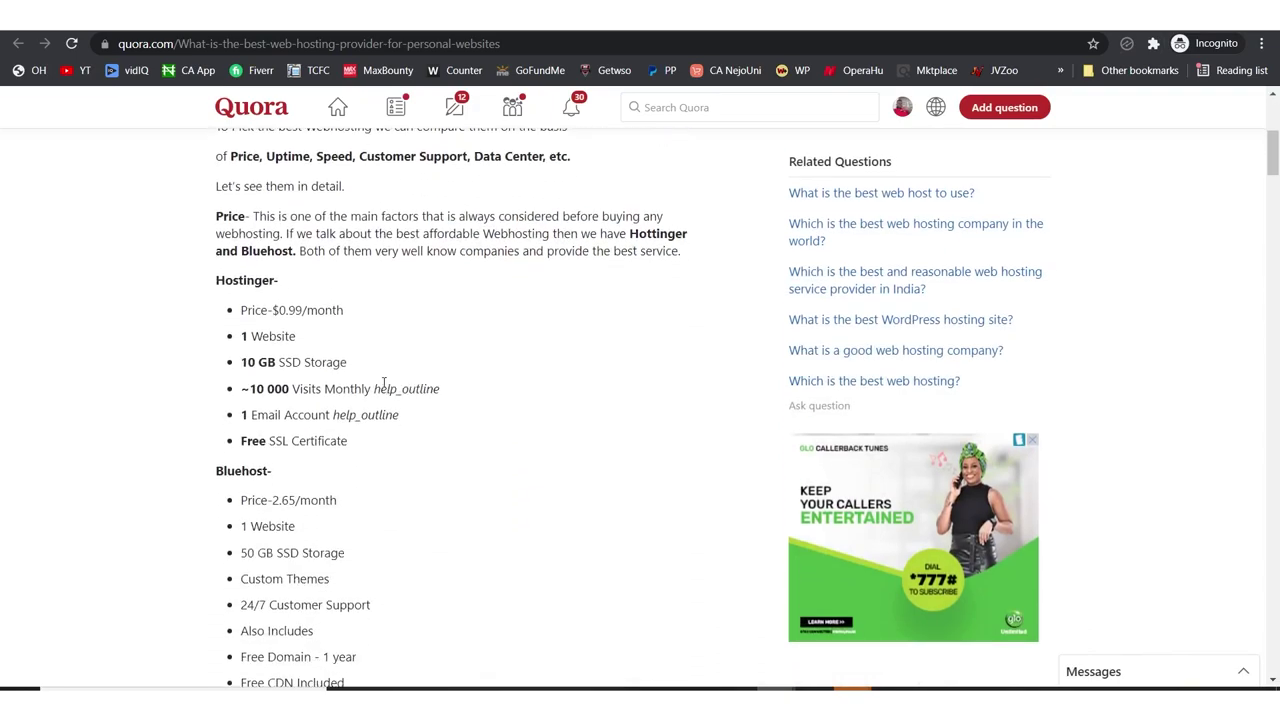
scroll(383, 387, "down", 3)
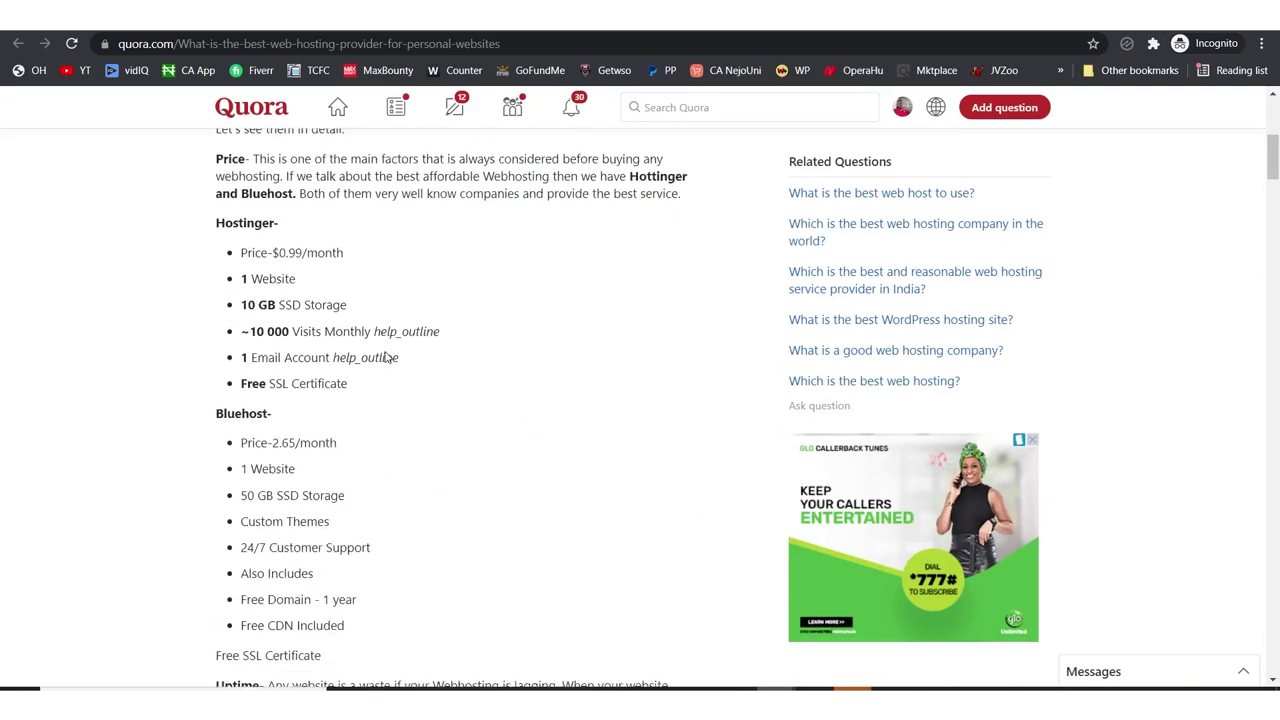
scroll(387, 357, "down", 1)
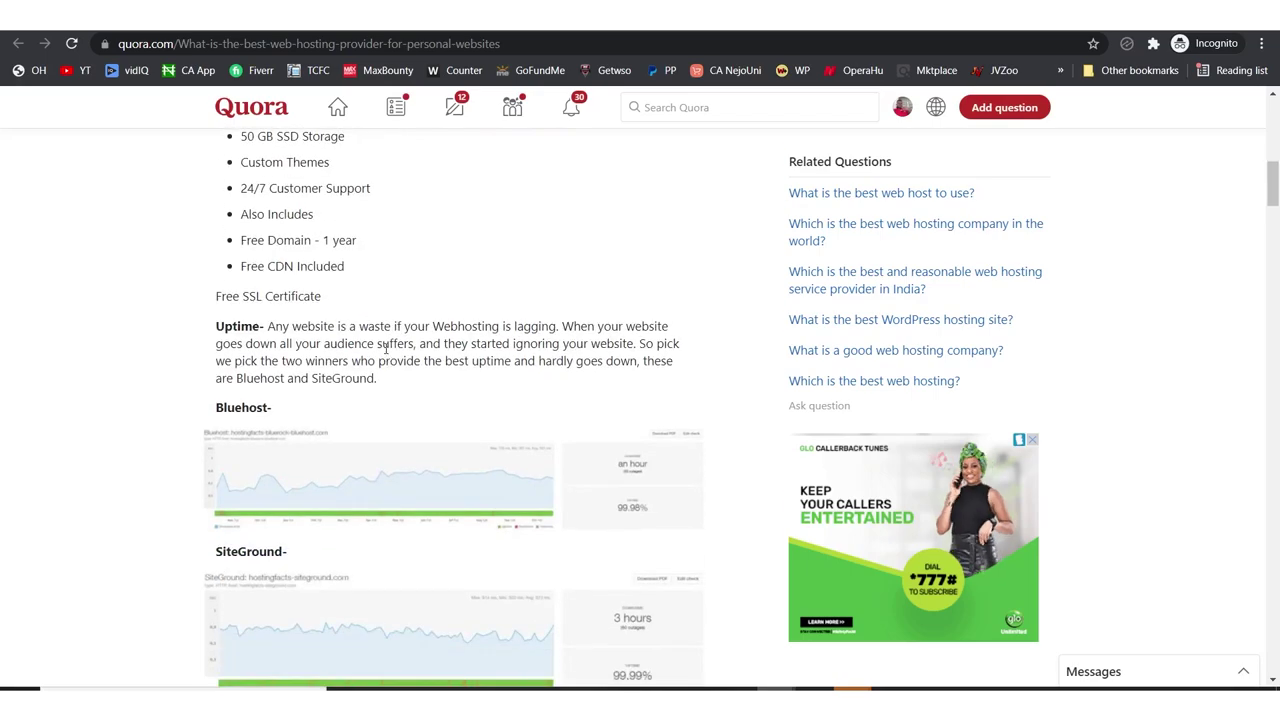
scroll(385, 347, "up", 2)
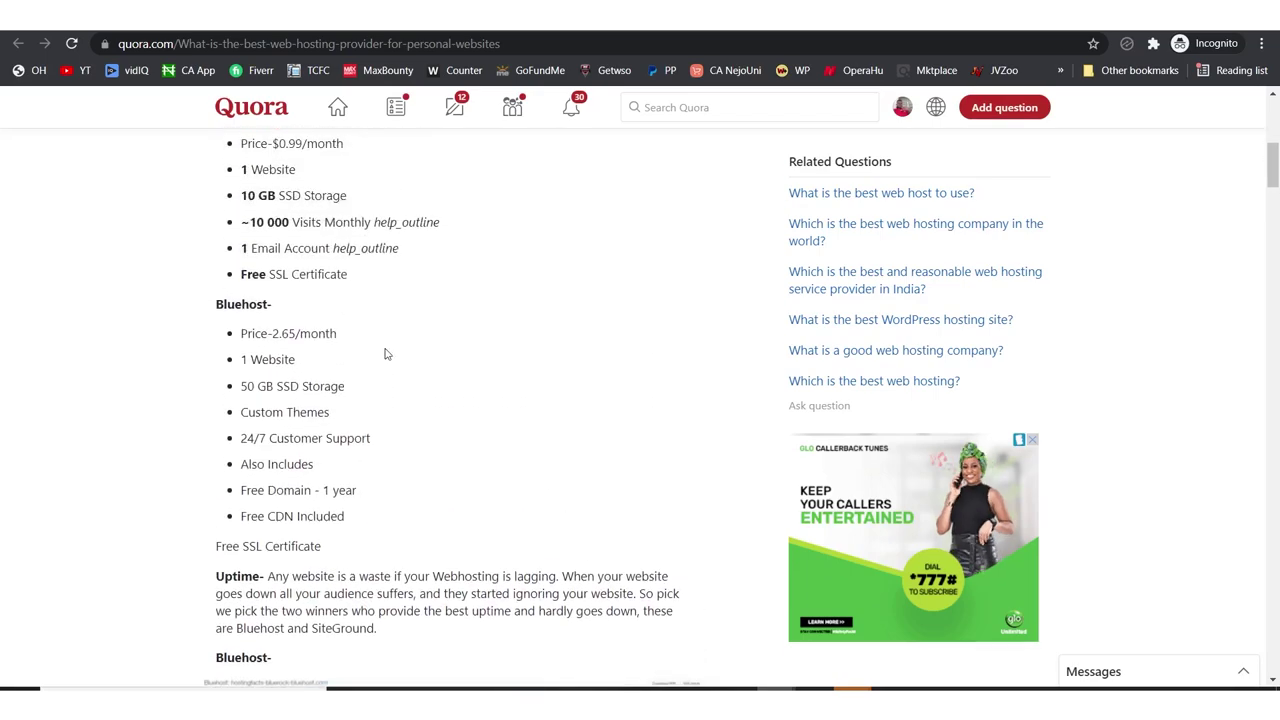
scroll(525, 416, "up", 2)
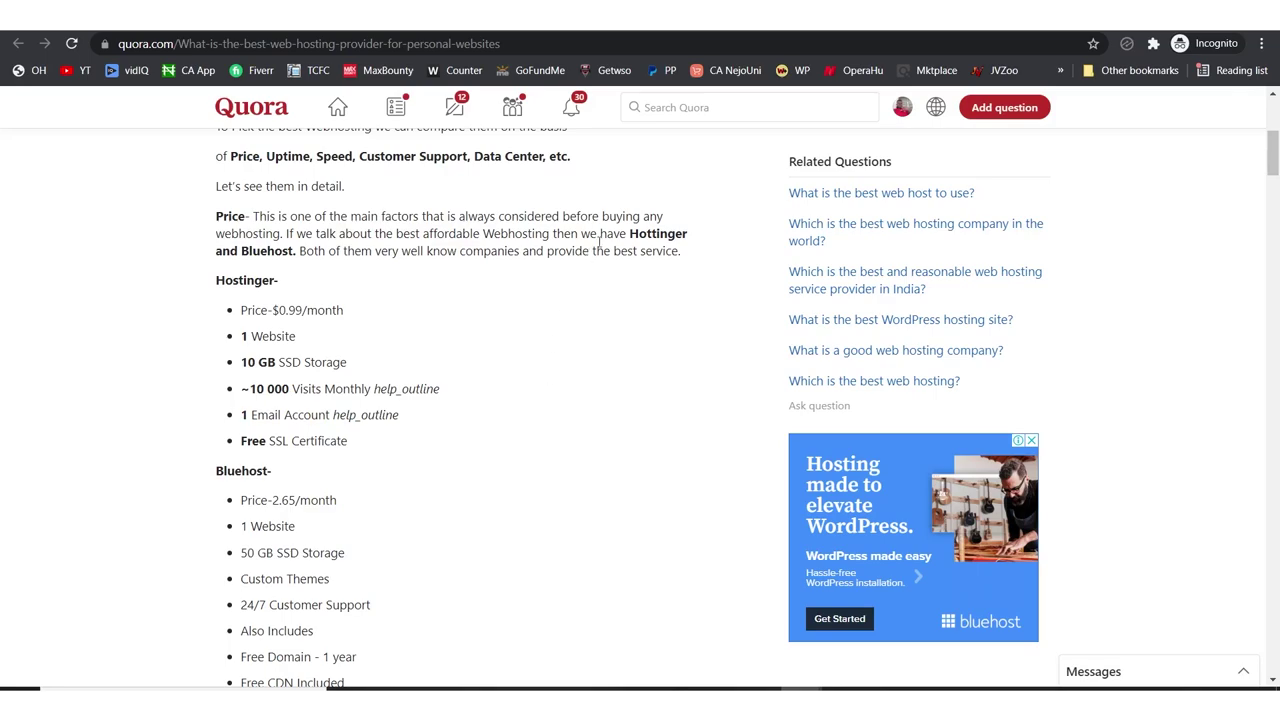
left_click_drag(629, 233, 677, 237)
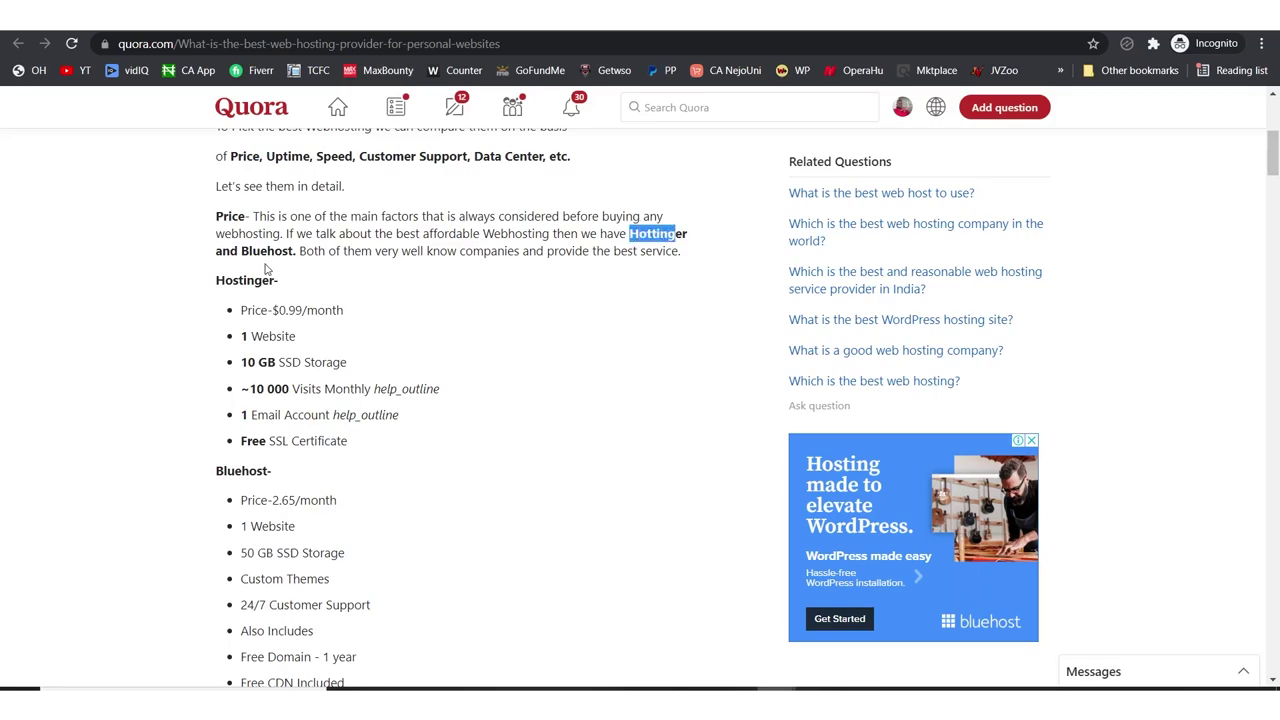
left_click_drag(252, 250, 260, 250)
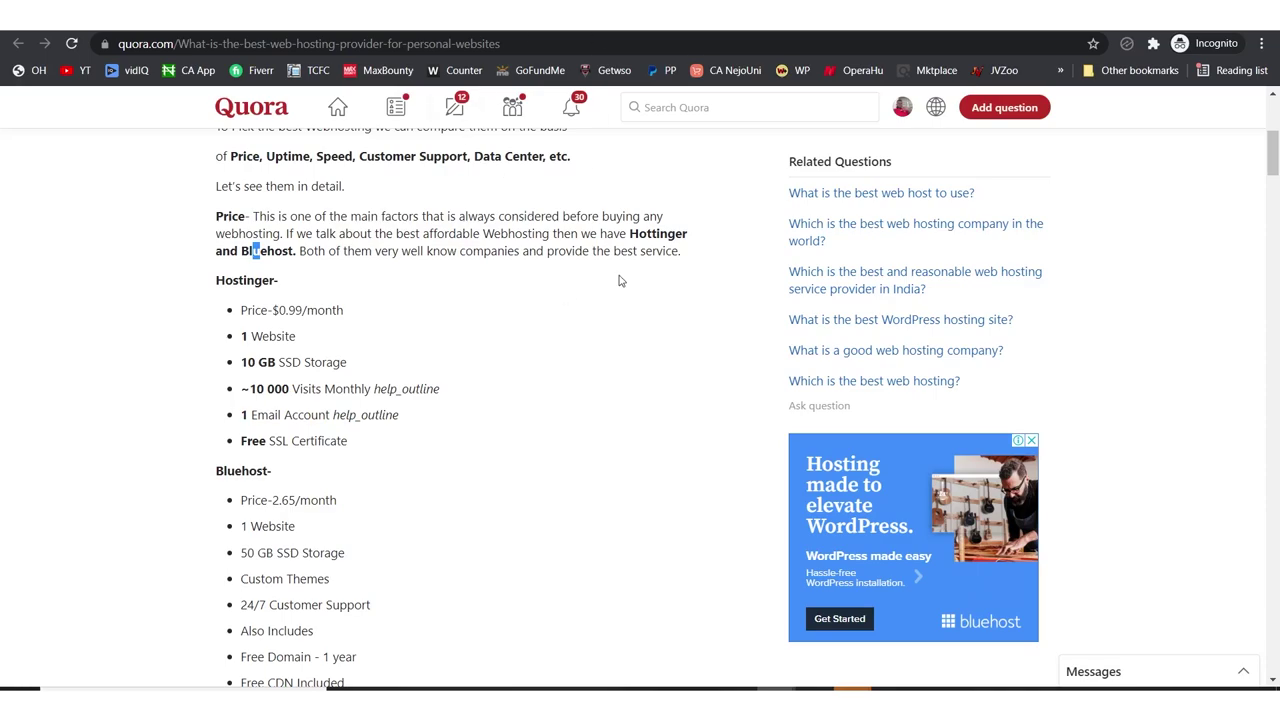
left_click(632, 233)
left_click_drag(632, 233, 703, 245)
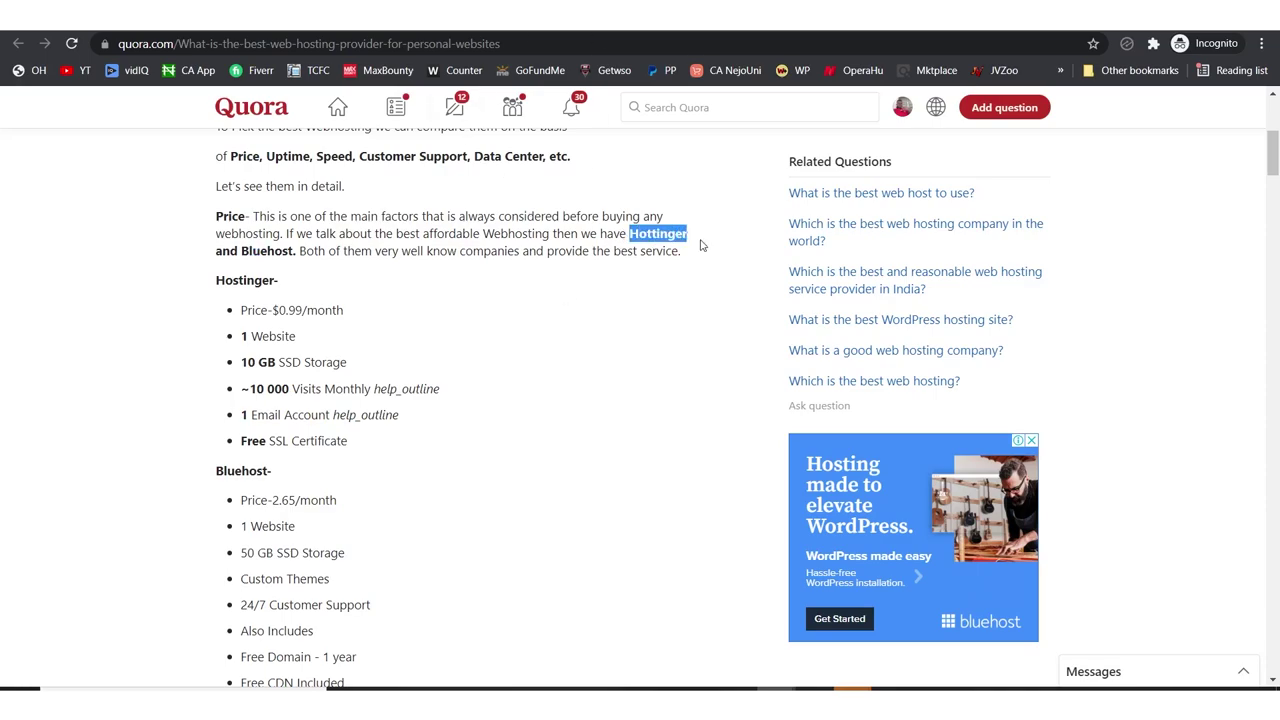
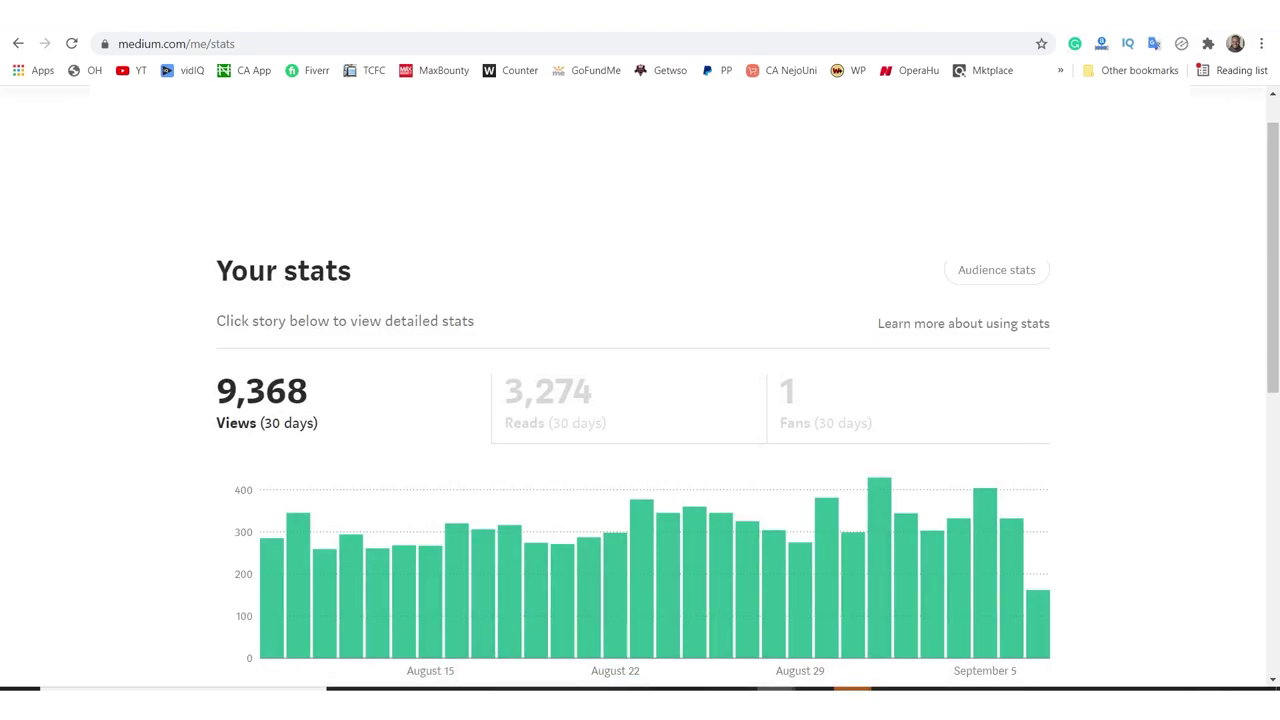
Step: Switch to the Medium stats page and examine the 30-day views chart and the views and reads of each story
scroll(1154, 246, "down", 1)
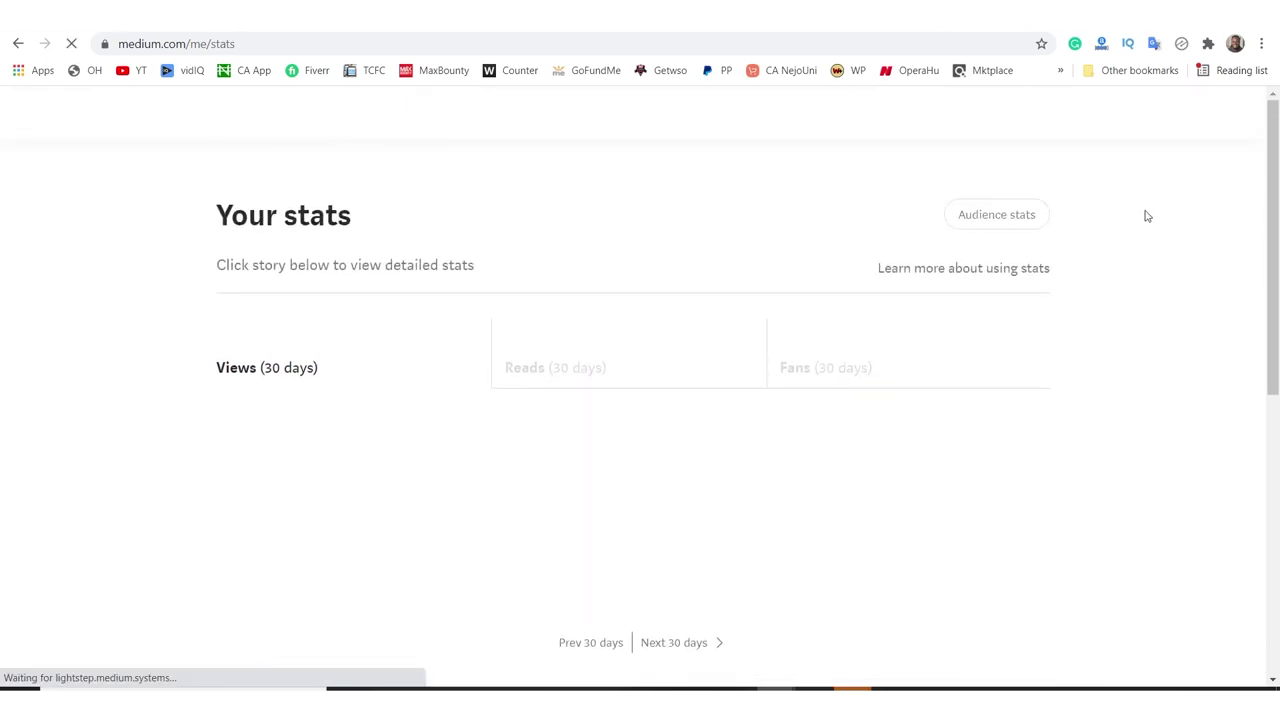
scroll(1147, 216, "down", 1)
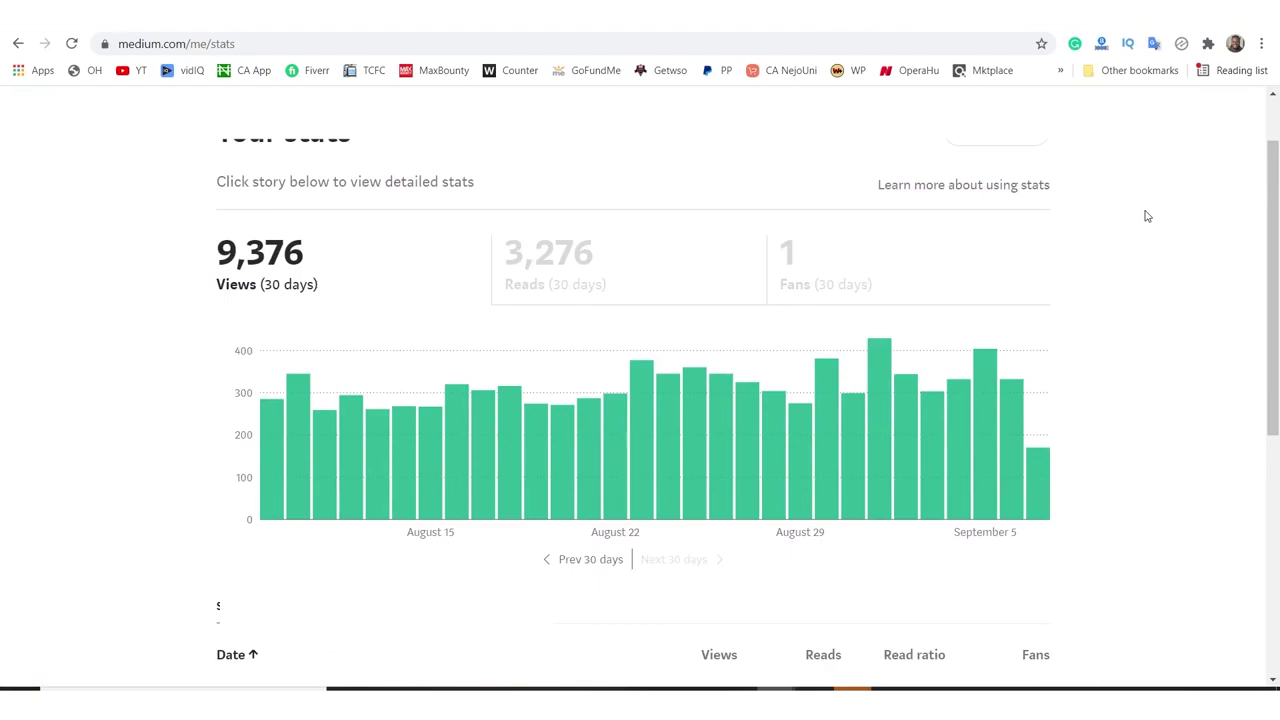
scroll(1147, 216, "down", 1)
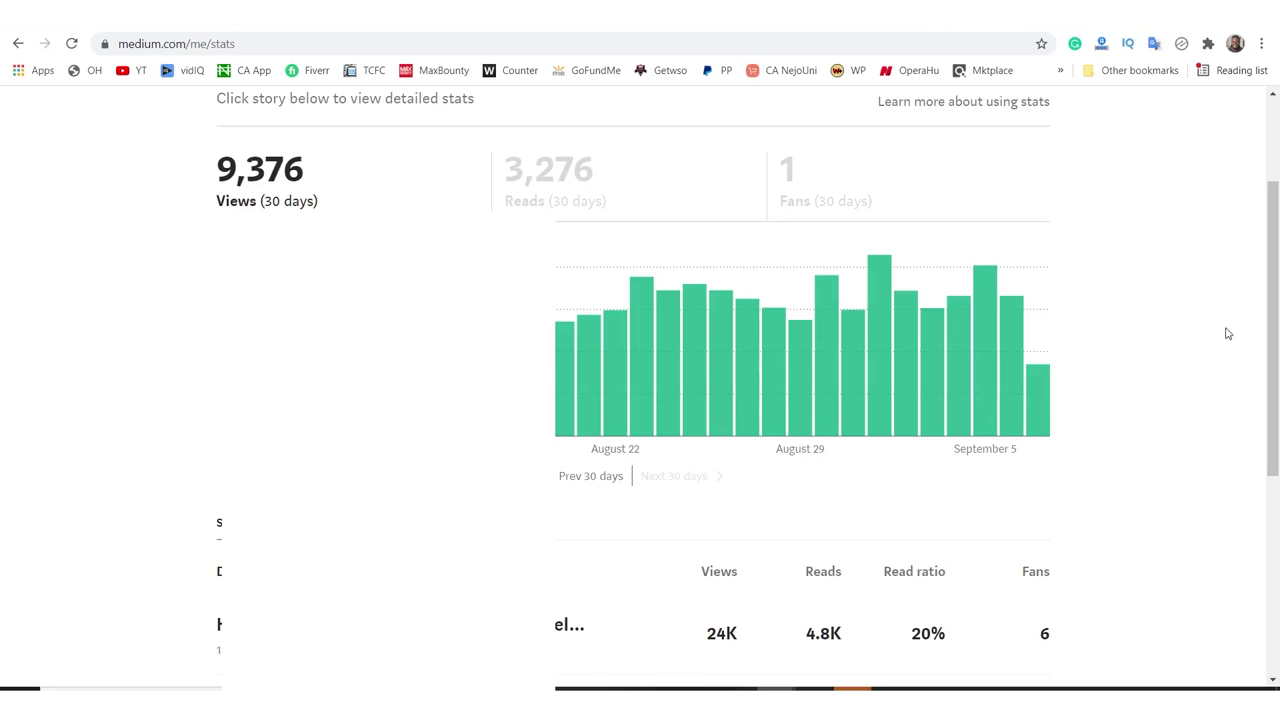
scroll(1227, 334, "down", 2)
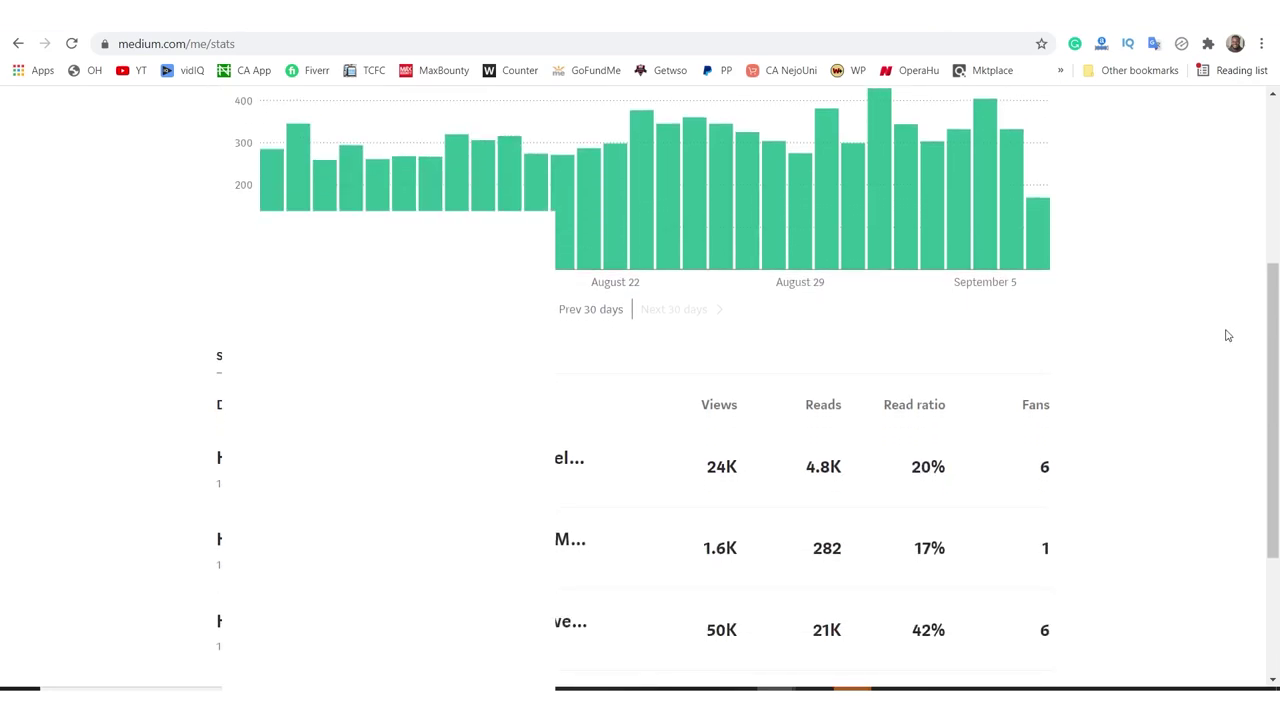
scroll(1227, 335, "down", 2)
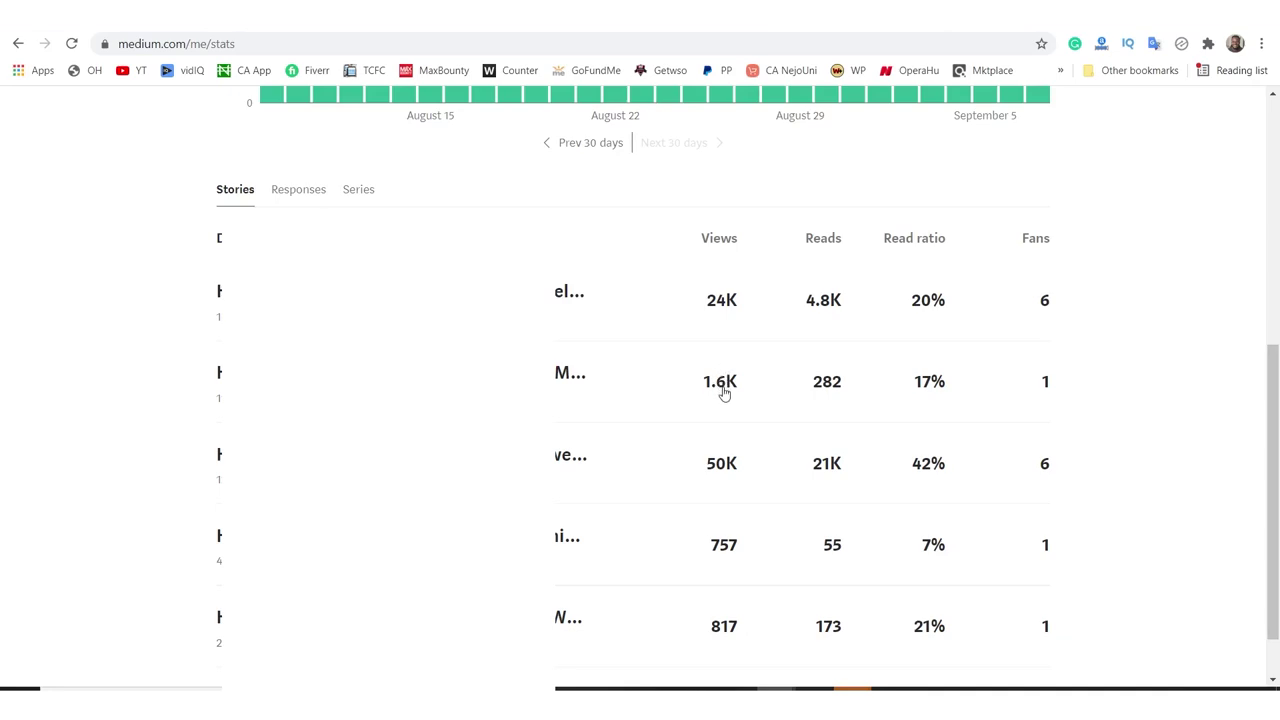
scroll(724, 393, "down", 1)
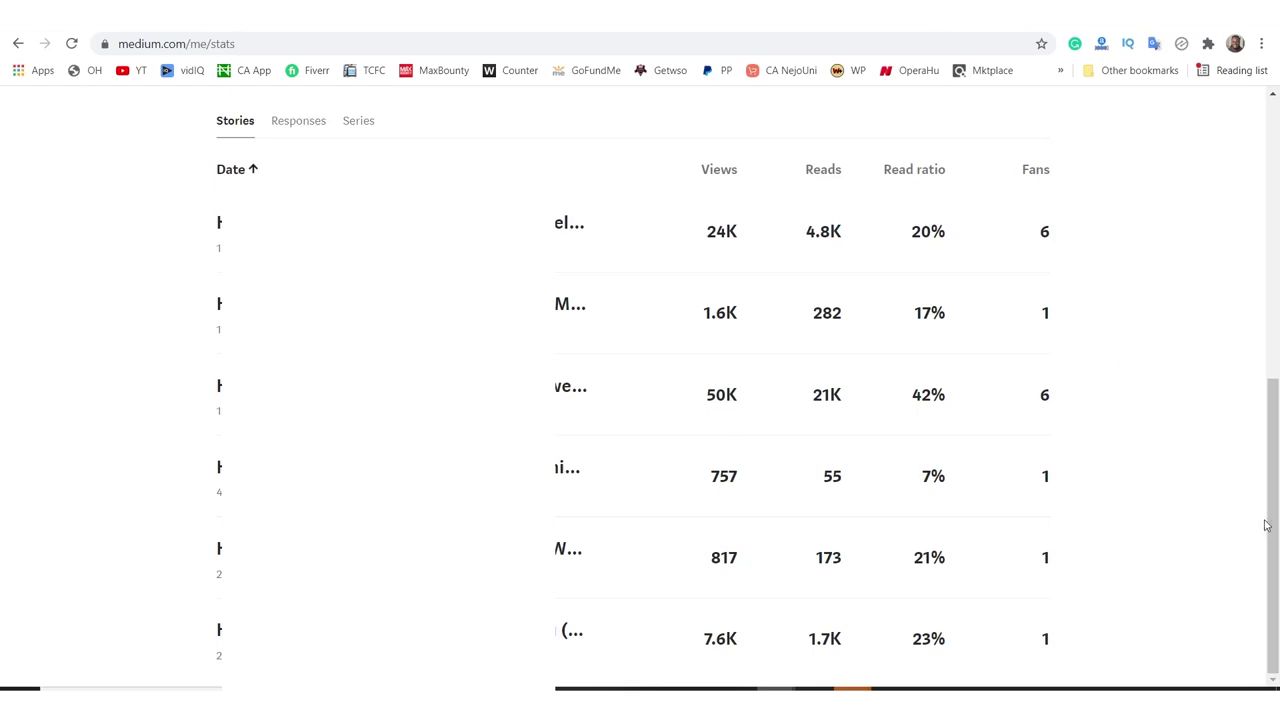
scroll(1265, 525, "up", 5)
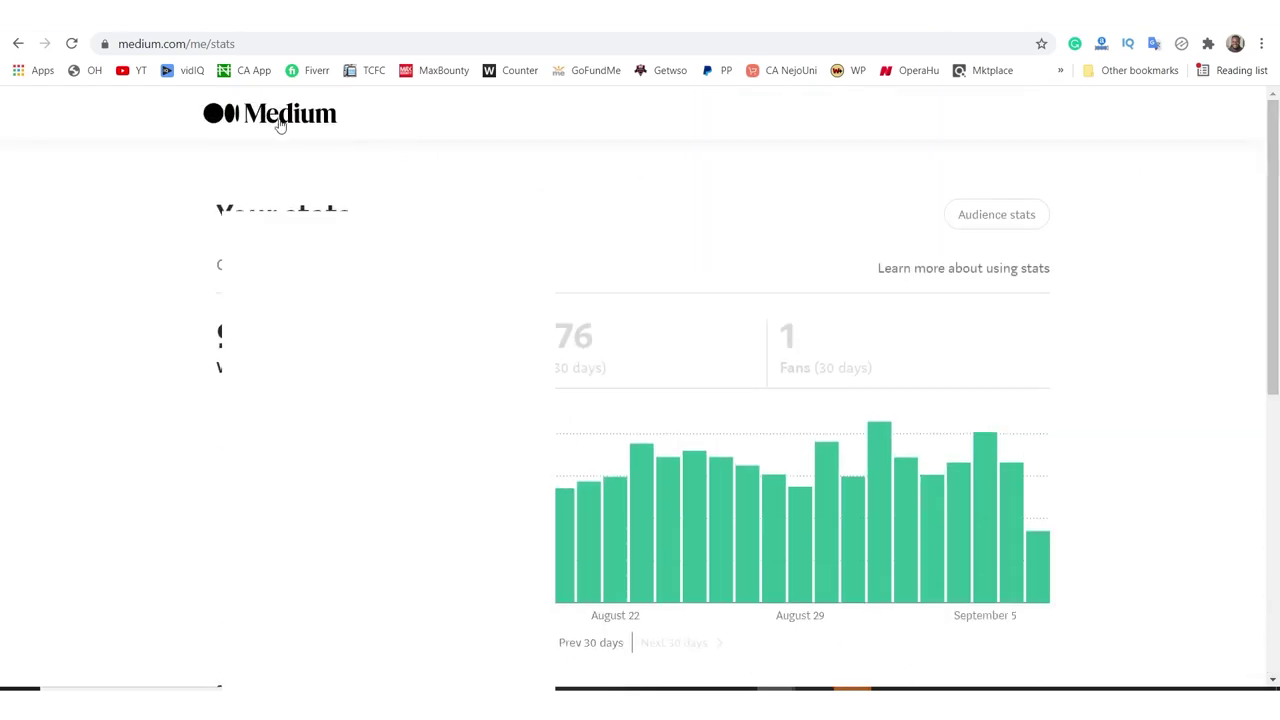
Step: Go to Medium's home page, dismiss the Google sign-in prompt, and view the email sign-up form without submitting it
left_click(280, 122)
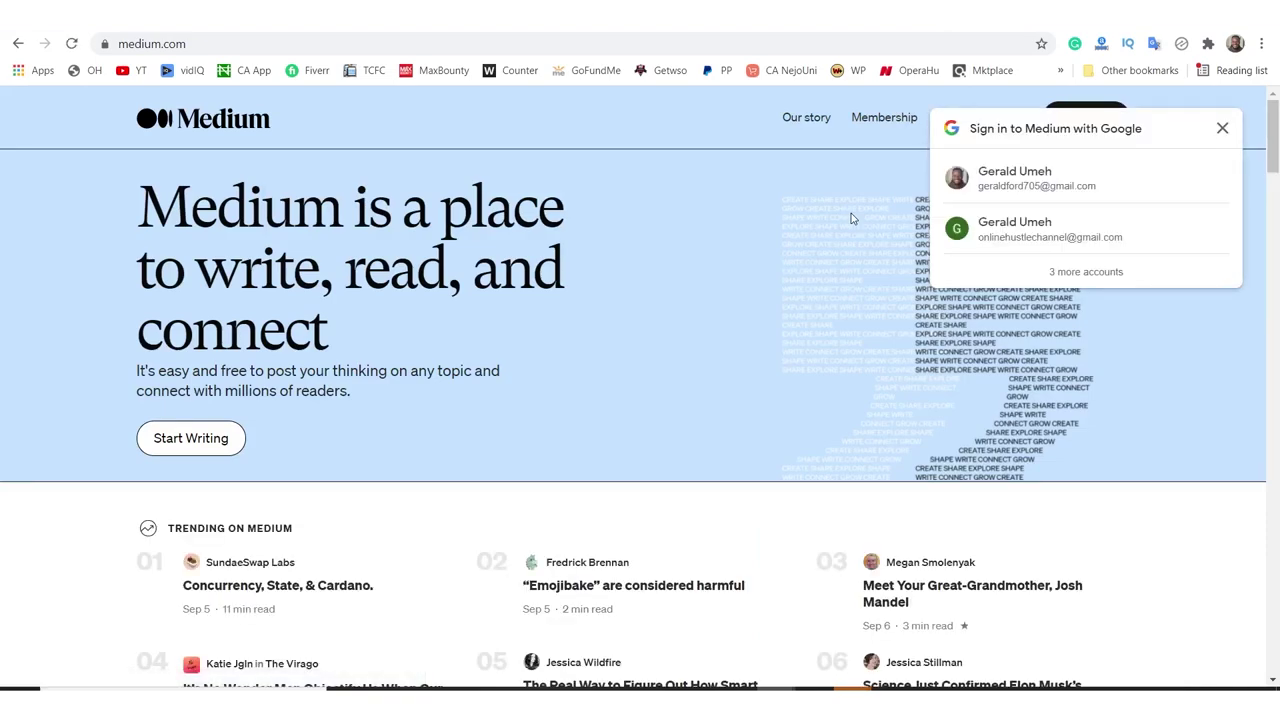
left_click(1222, 128)
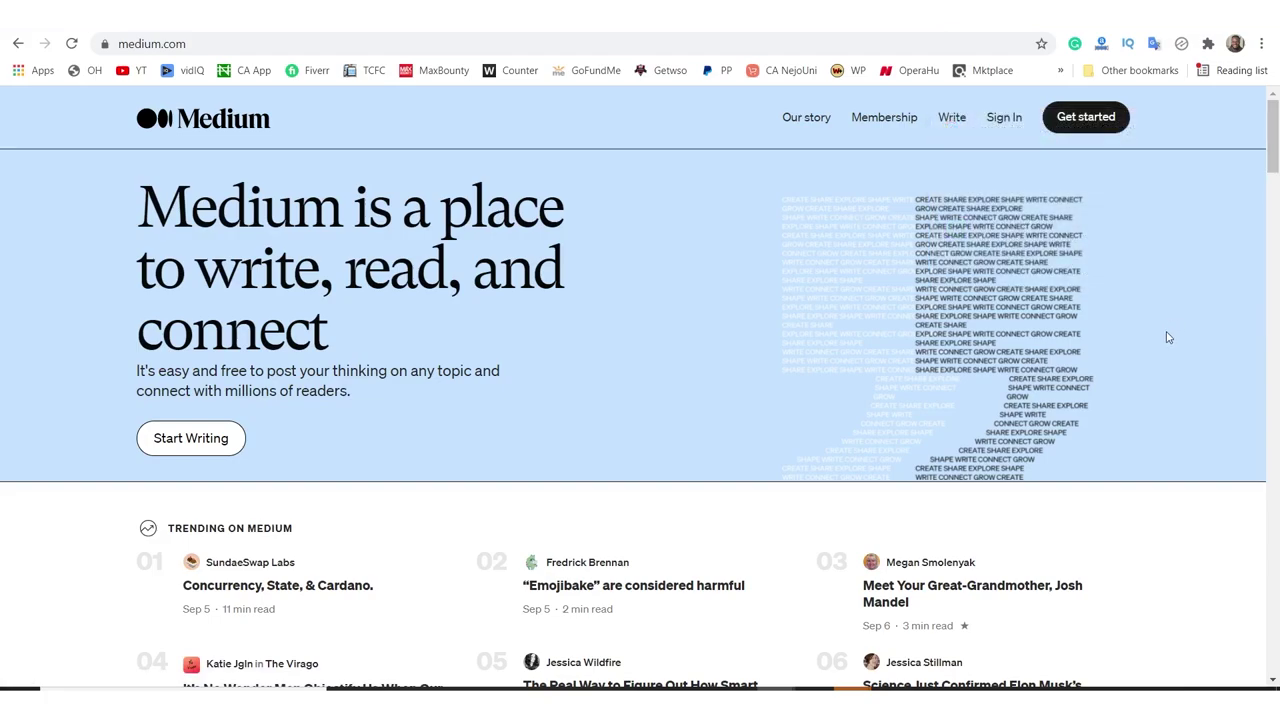
left_click(1105, 117)
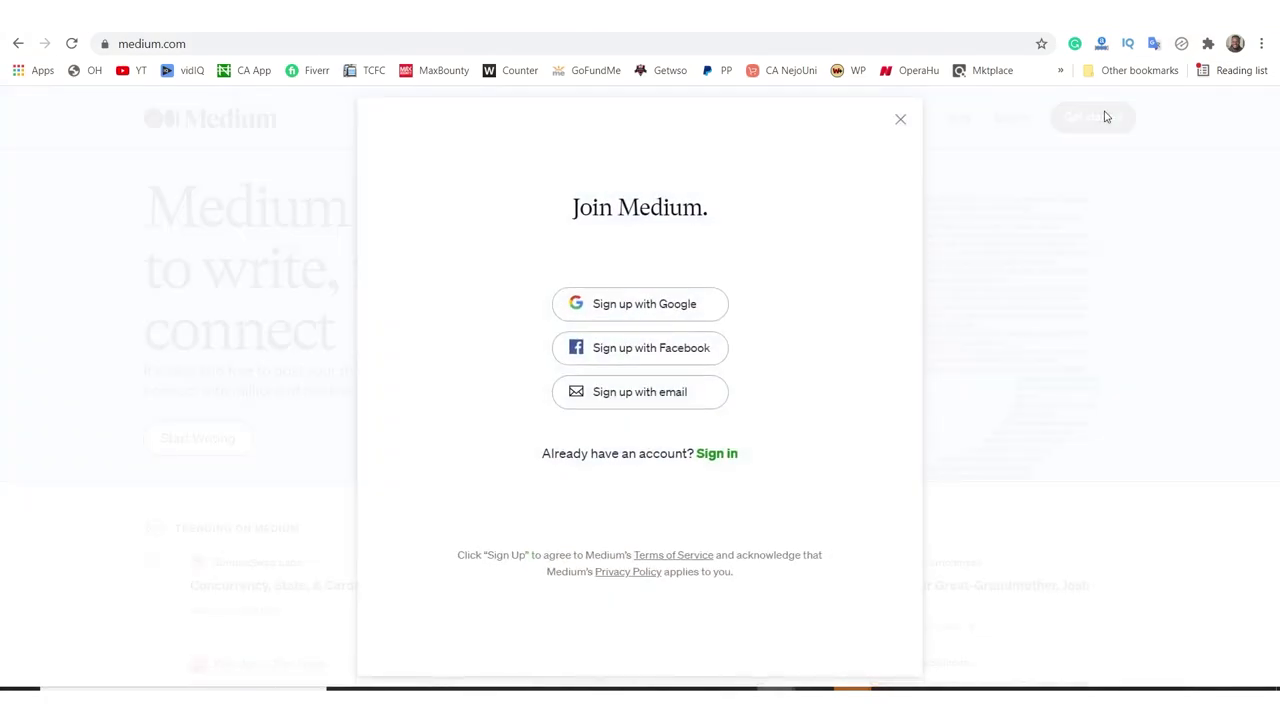
left_click(592, 392)
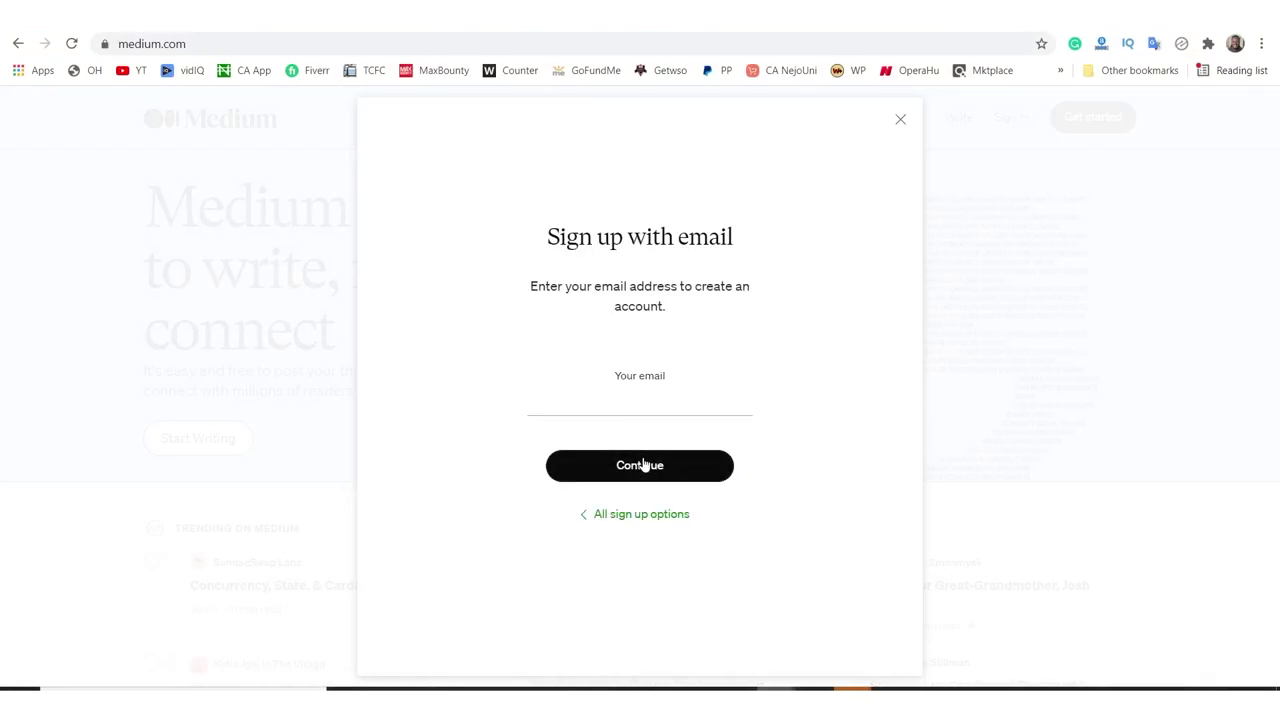
left_click(900, 119)
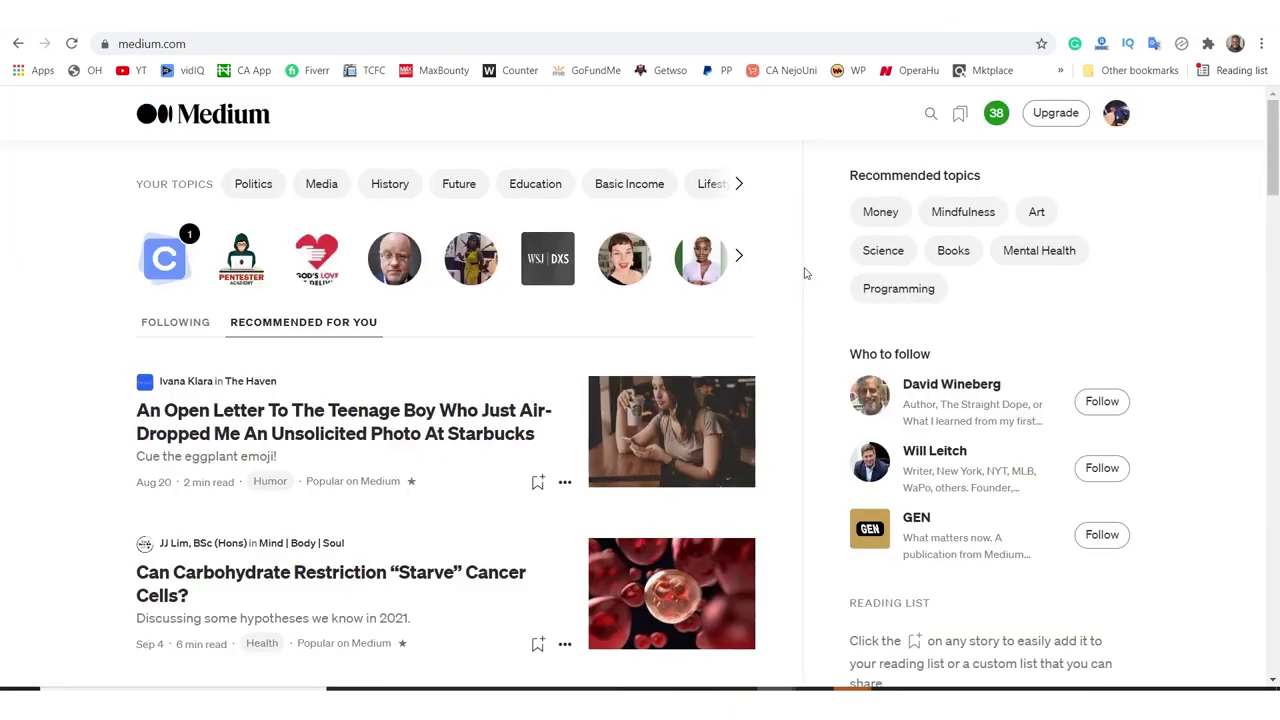
Step: Start a new Medium story and look over its empty title and body fields
left_click(1116, 115)
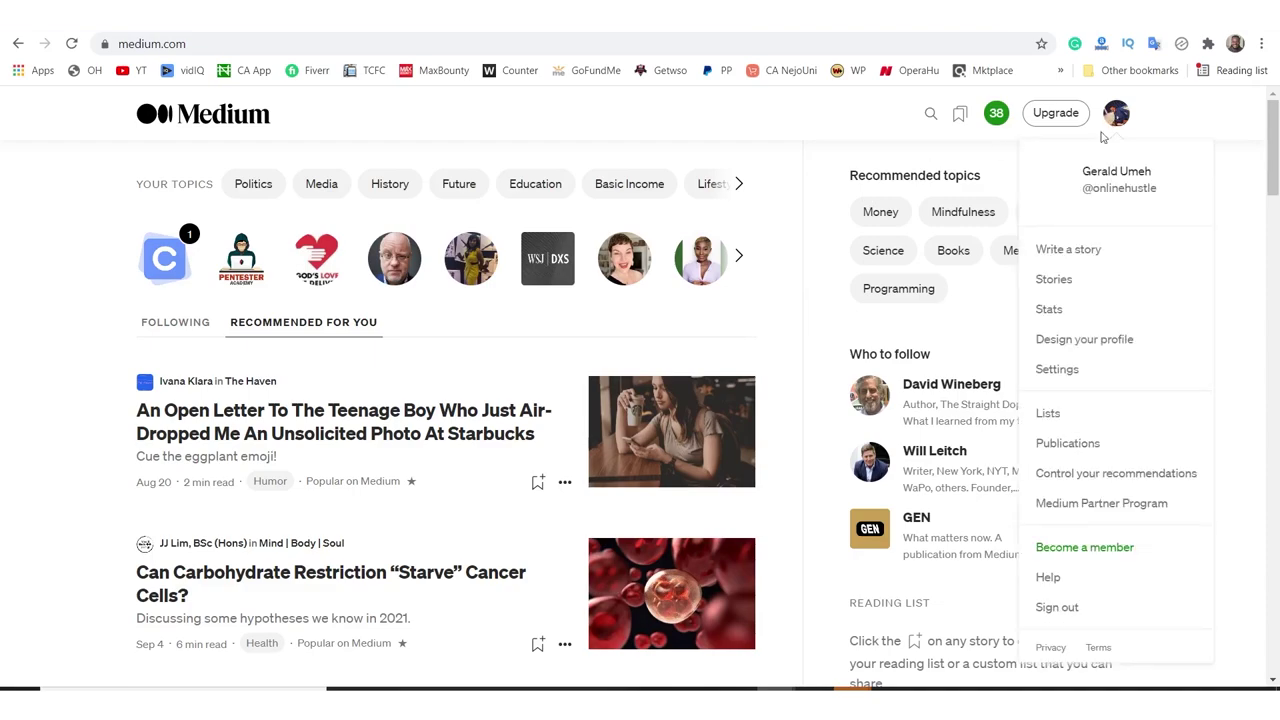
left_click(1062, 252)
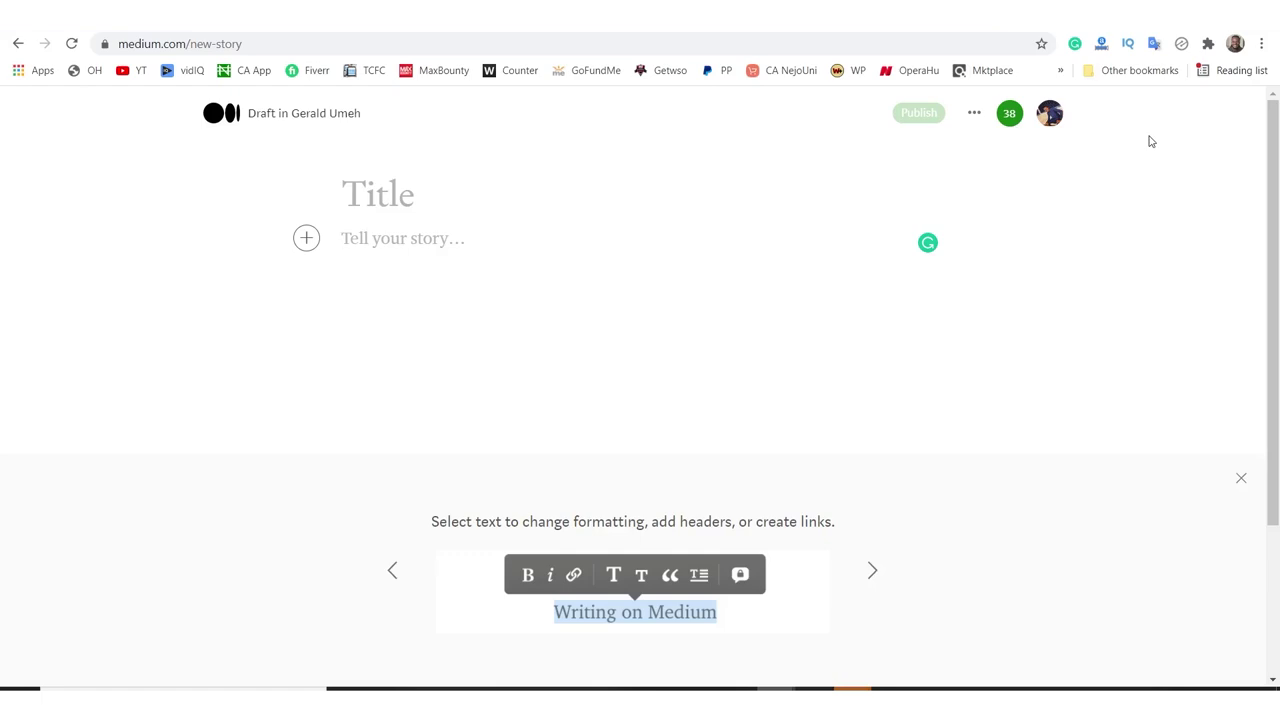
left_click(440, 189)
left_click(431, 243)
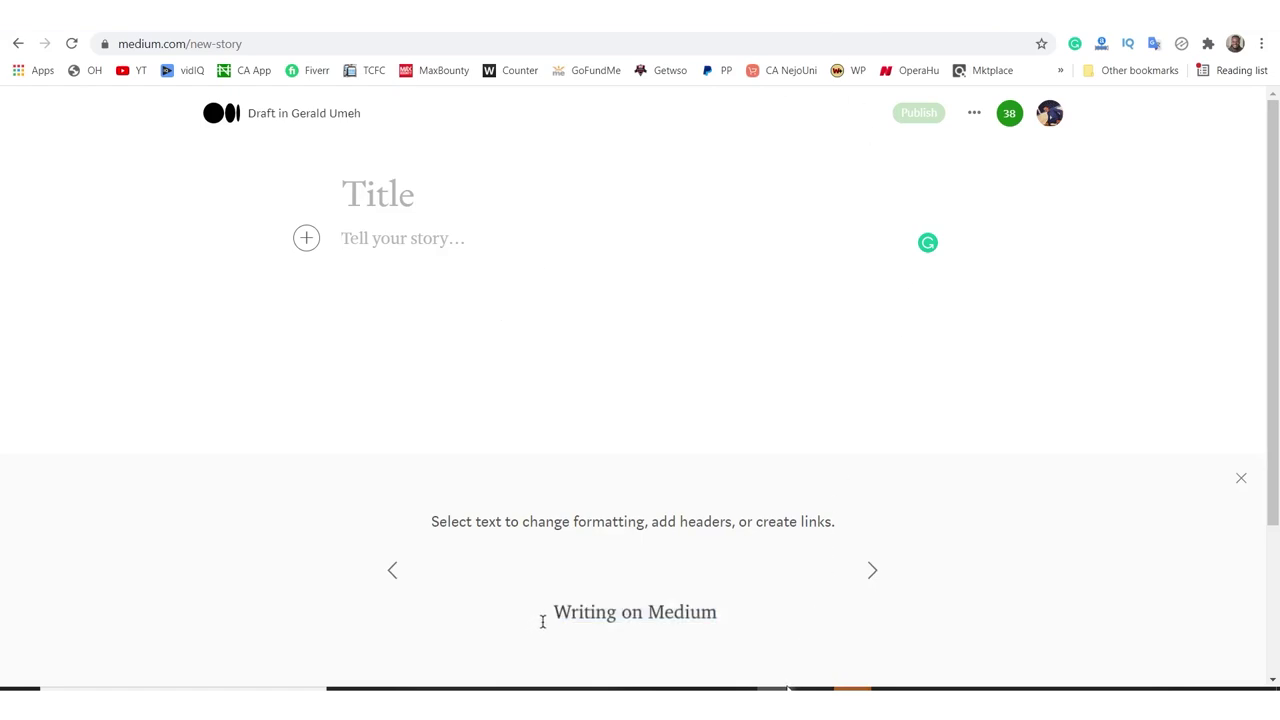
Step: Switch to the Quora answer on web hosting providers and copy its text from the opening sentence through the Price paragraph
mouse_move(852, 690)
left_click(792, 640)
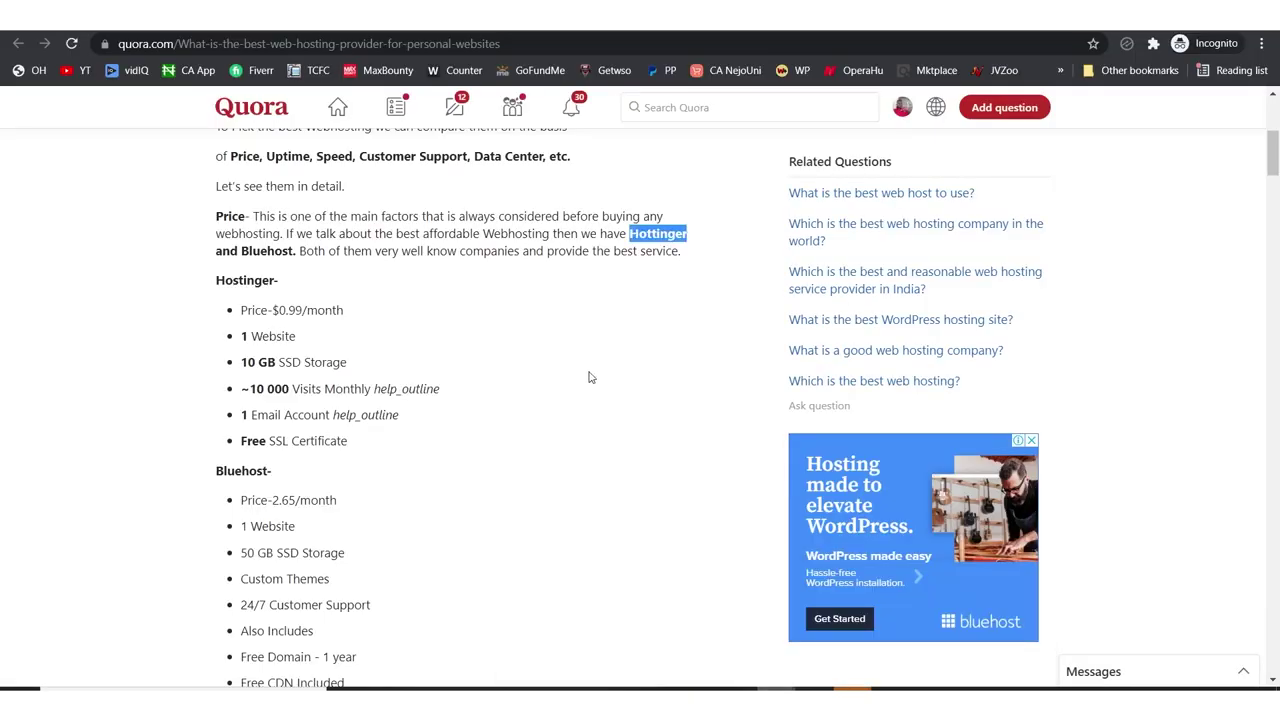
scroll(589, 375, "up", 4)
scroll(562, 415, "down", 2)
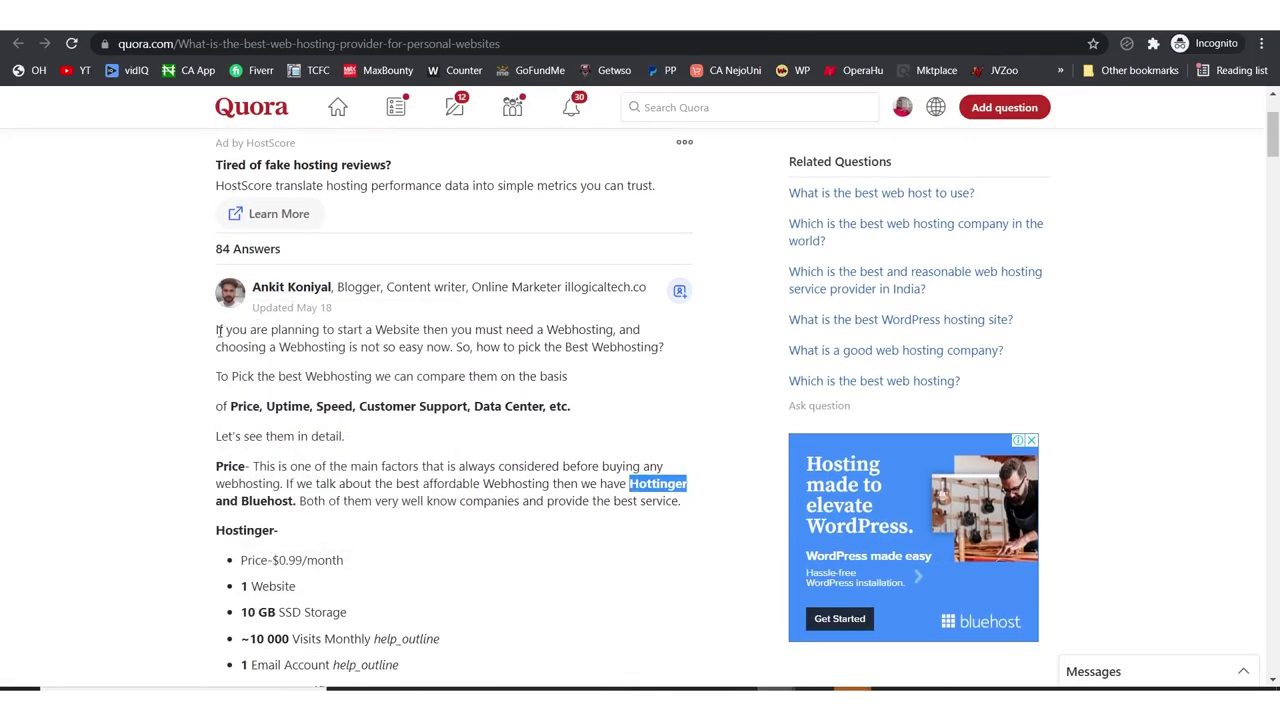
left_click_drag(216, 330, 701, 502)
right_click(585, 490)
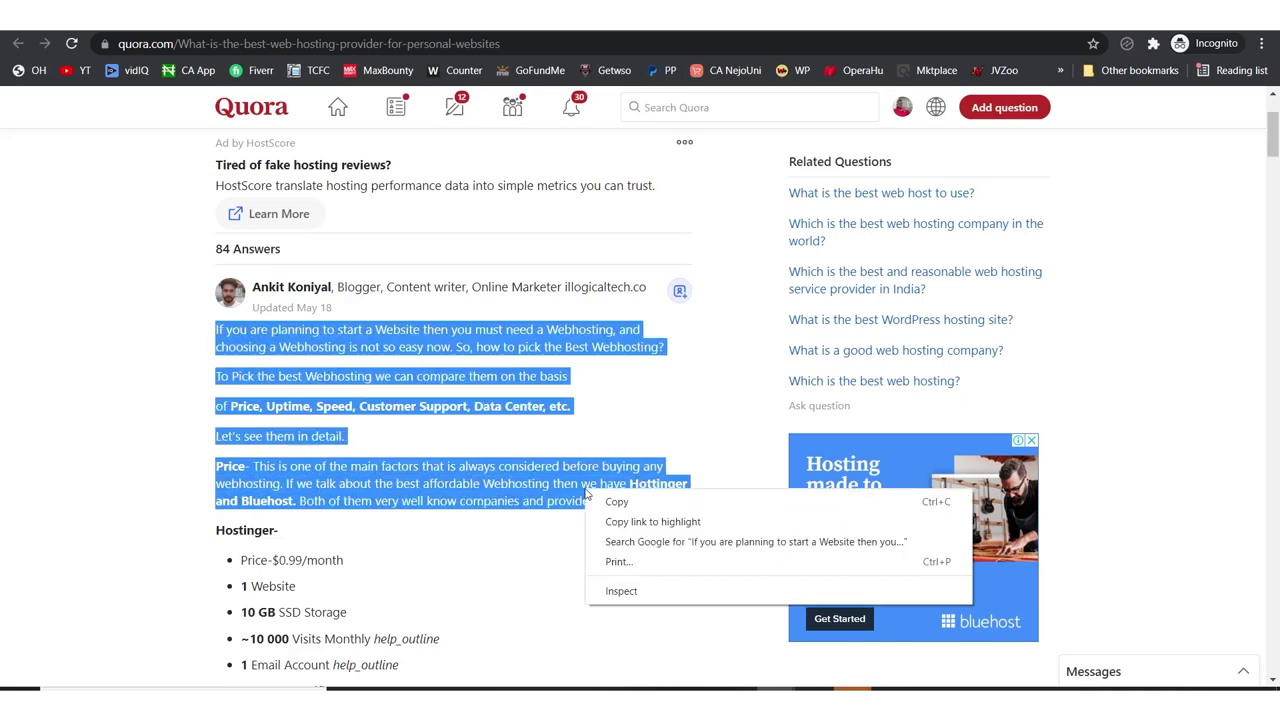
left_click(606, 500)
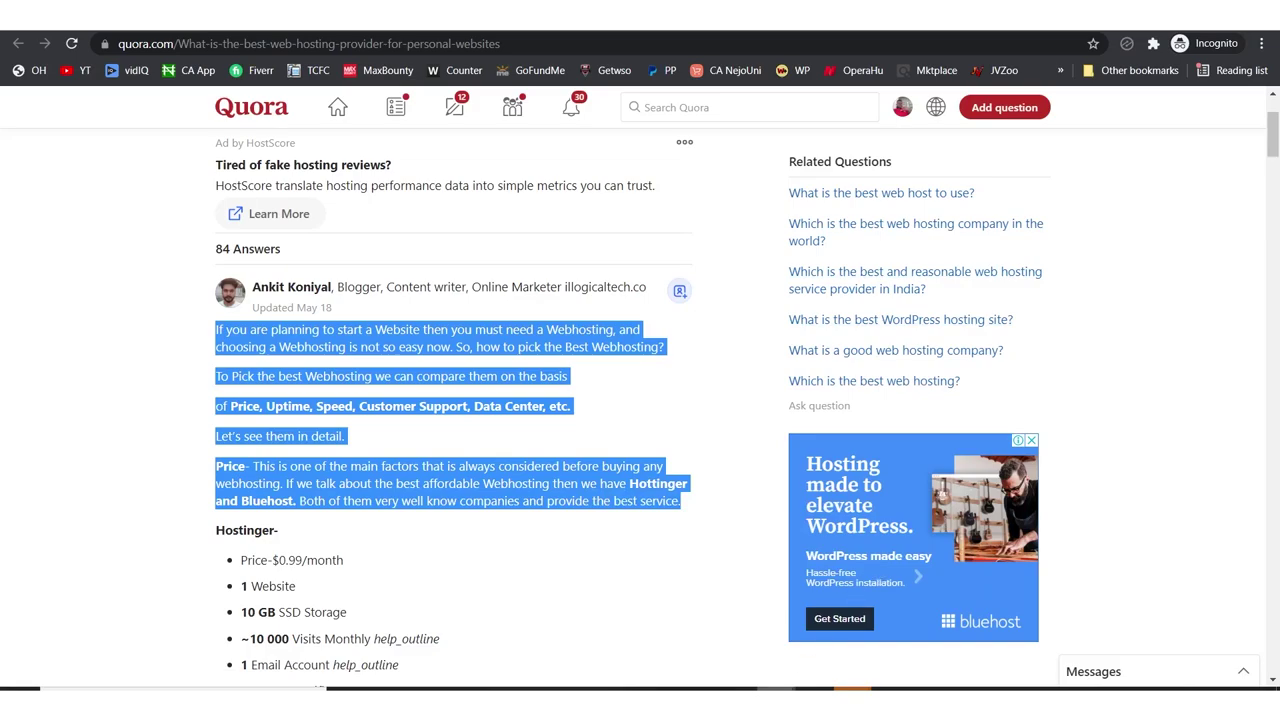
Step: Return to the Medium draft, title the story "Bluehost review 2021", and paste the copied Quora text as its body
left_click(776, 696)
left_click(937, 624)
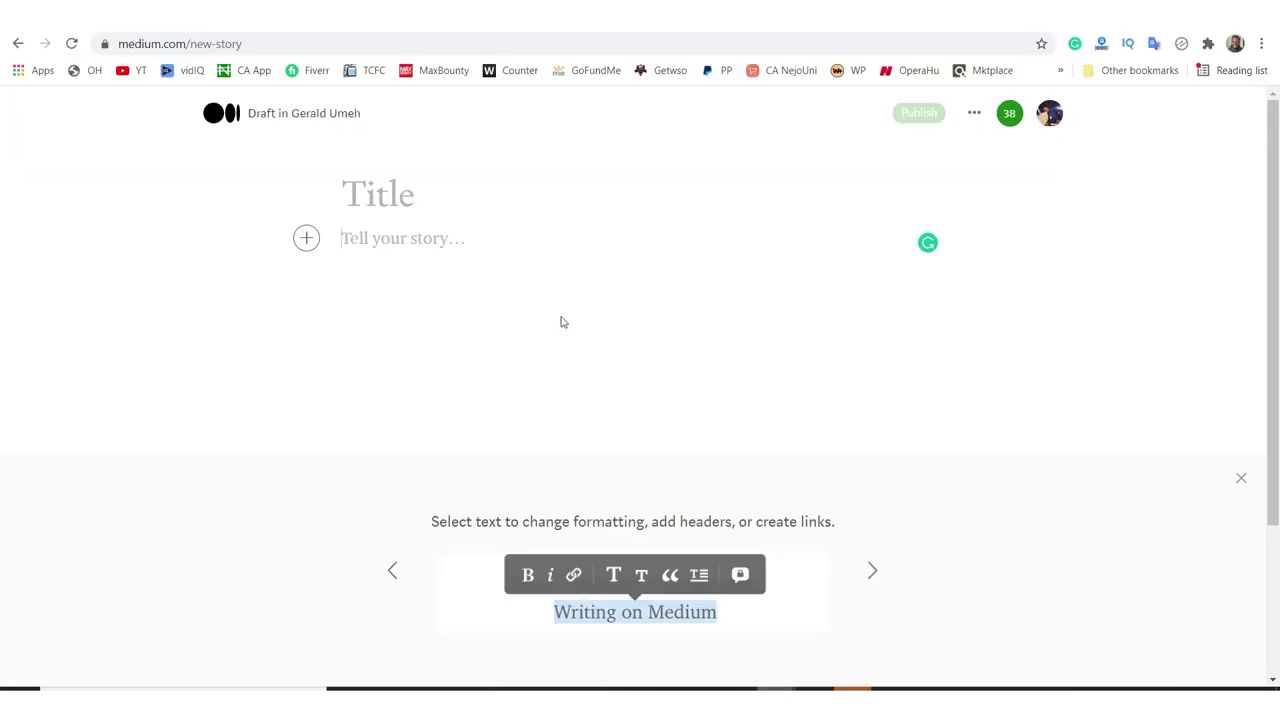
left_click(397, 196)
type("Bluehost")
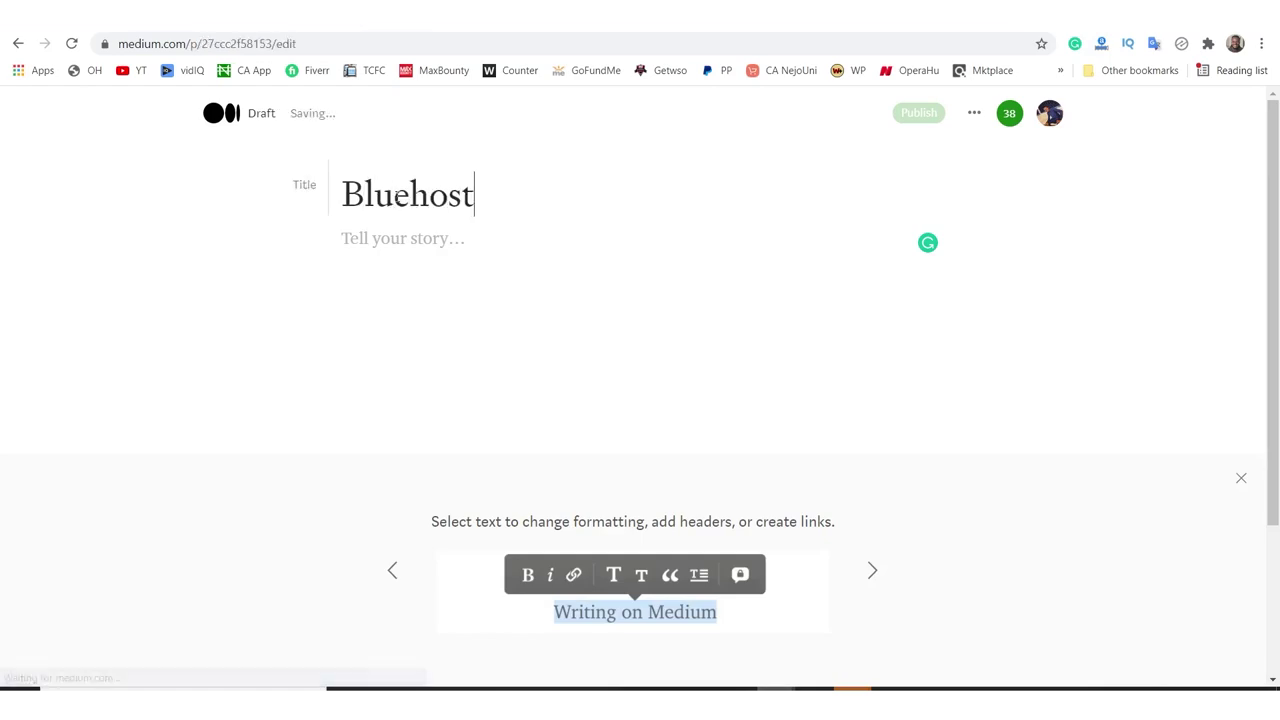
type(" review 2021")
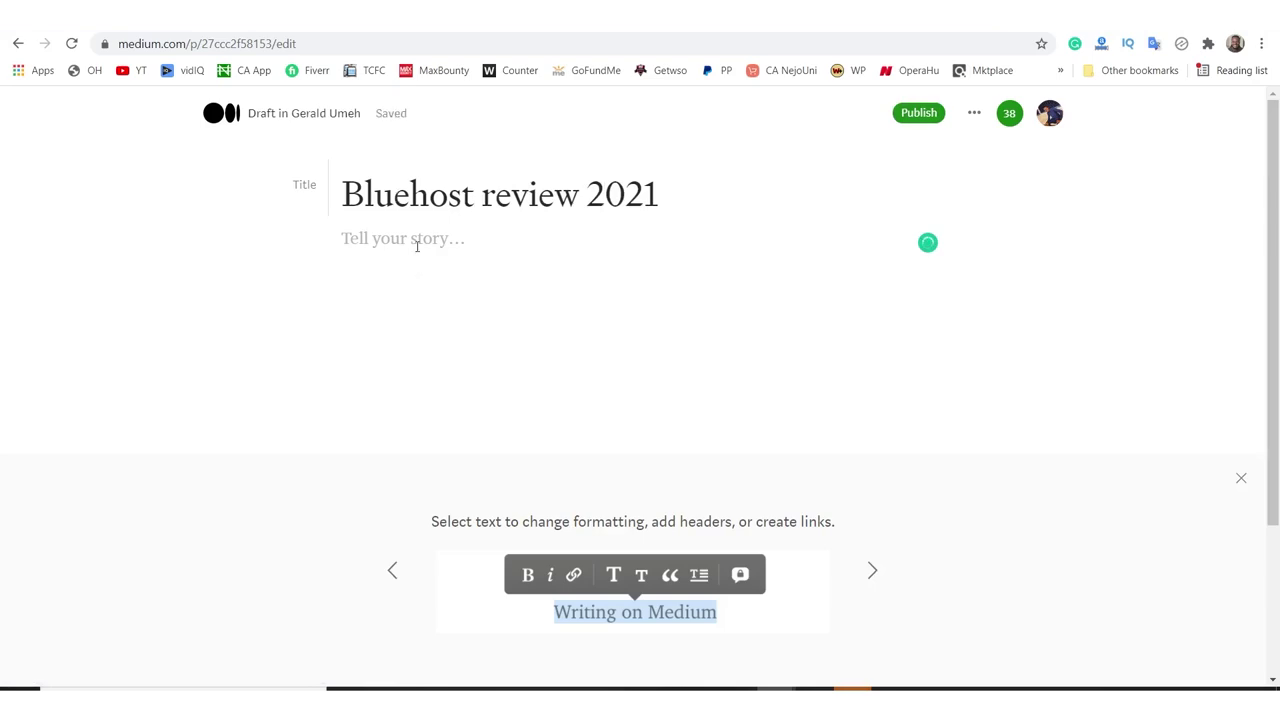
left_click(417, 245)
key("ctrl+v")
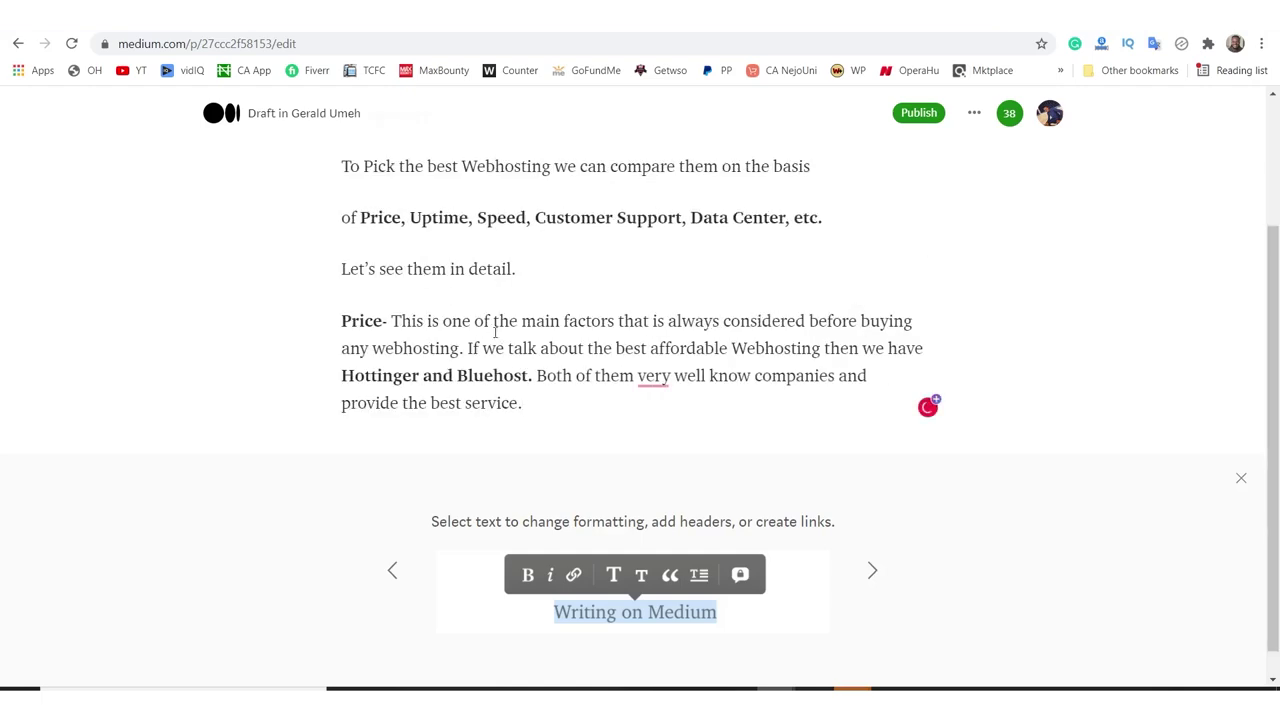
left_click_drag(528, 375, 458, 375)
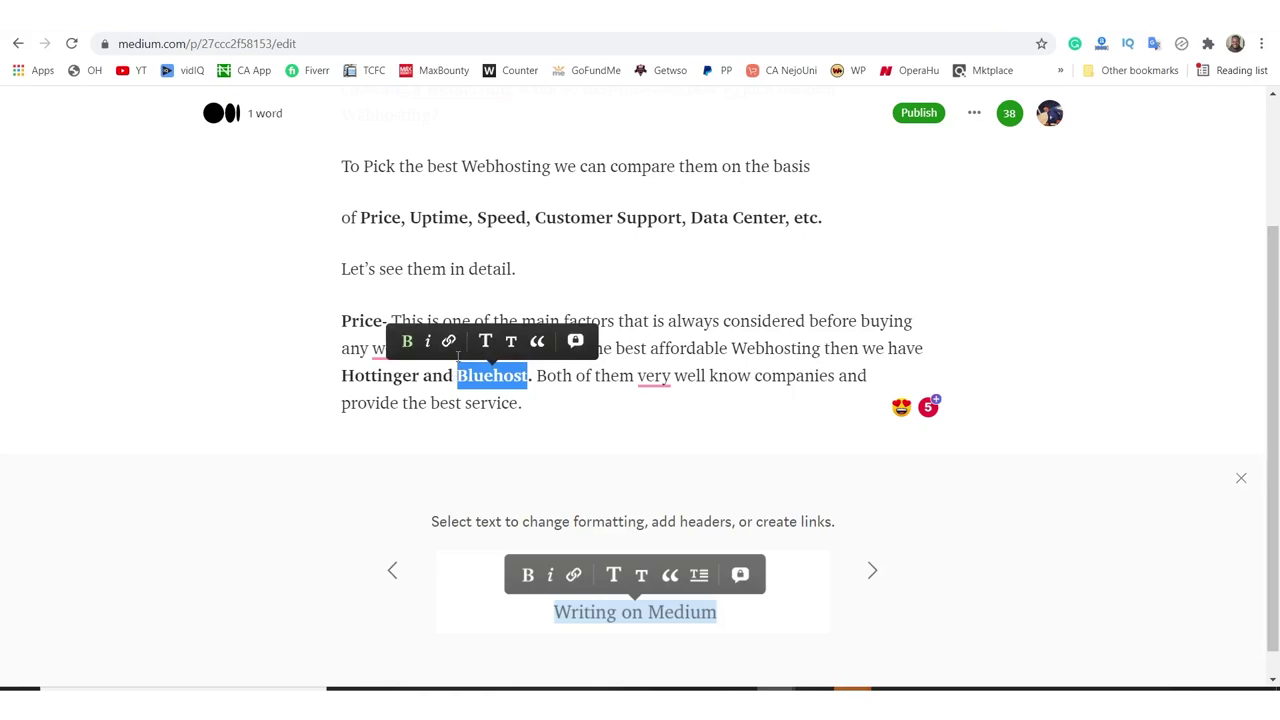
left_click(451, 342)
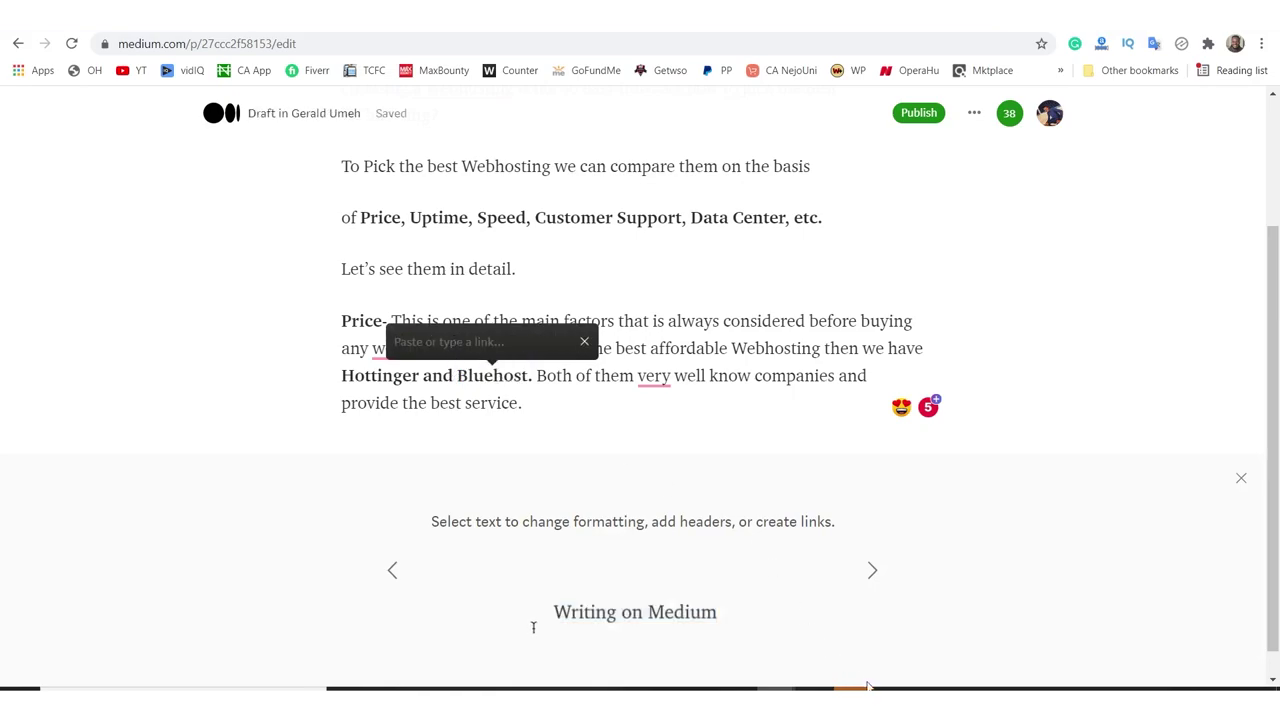
left_click(814, 688)
left_click(874, 666)
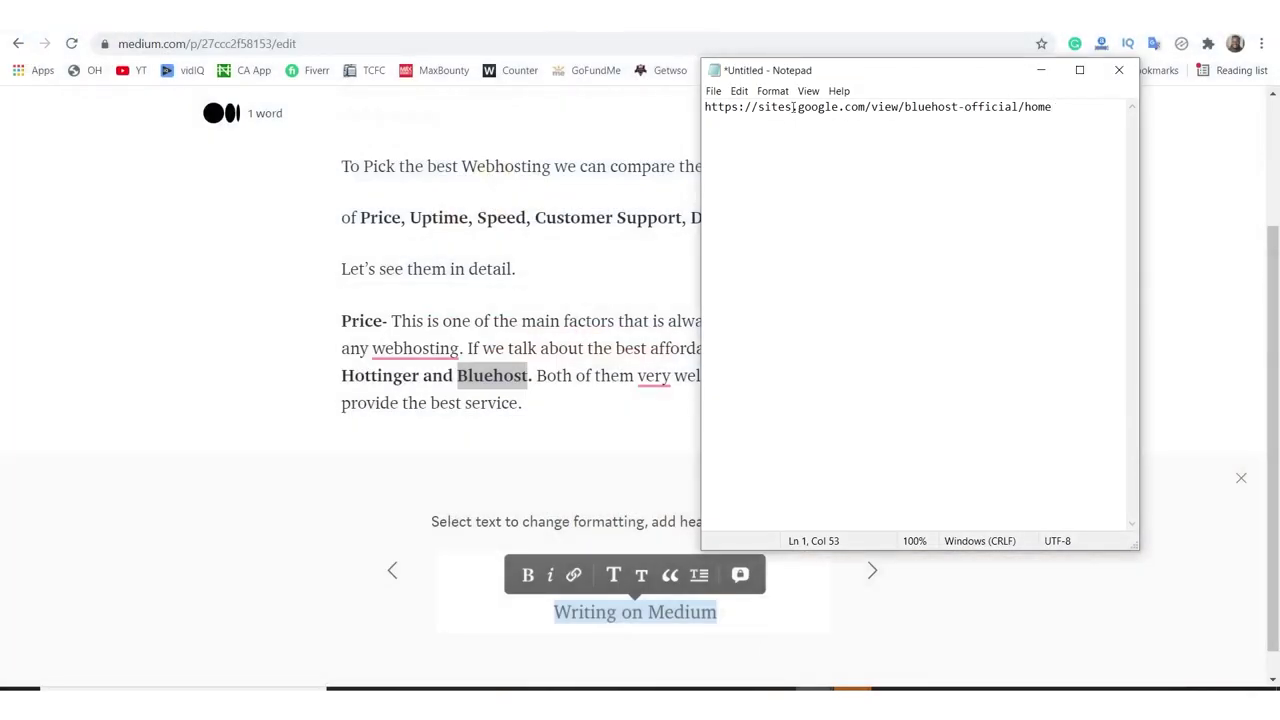
double_click(793, 106)
left_click(793, 106)
double_click(793, 106)
left_click(793, 106)
left_click_drag(1052, 106, 700, 104)
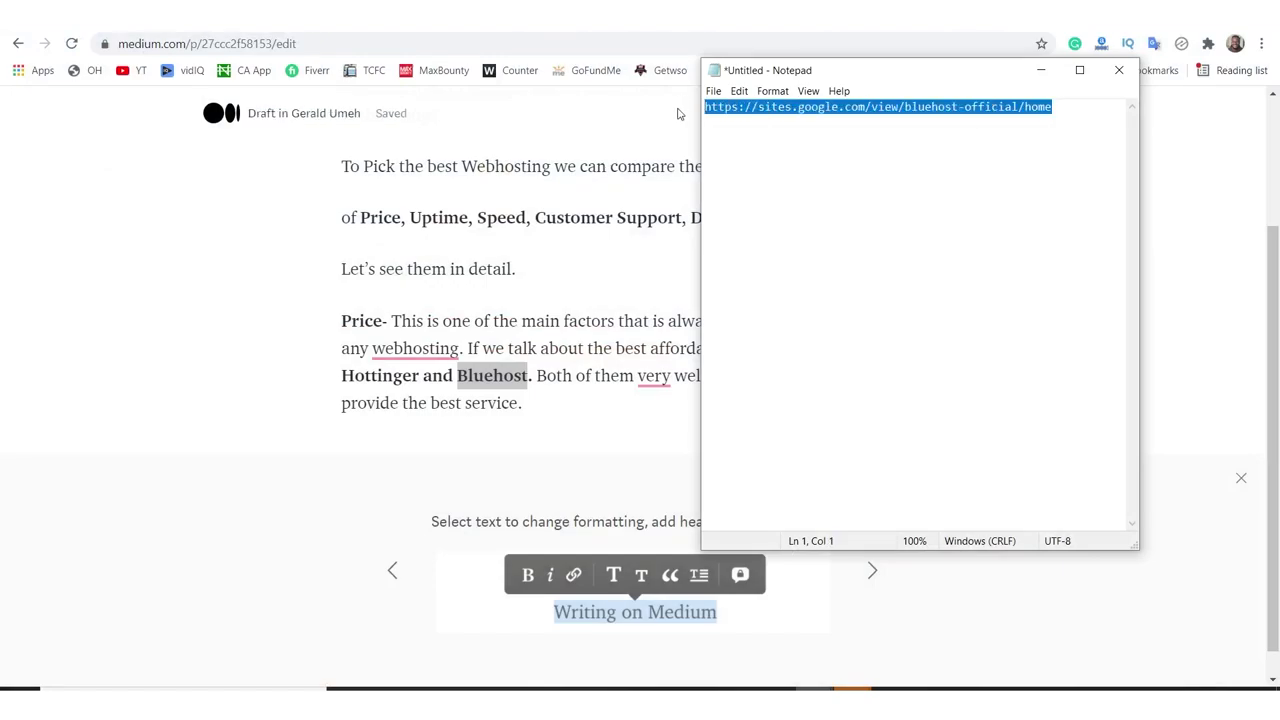
Step: Link the word "Bluehost" in the Medium draft's Price paragraph to the copied Google Sites address
left_click(497, 371)
left_click_drag(529, 373, 457, 376)
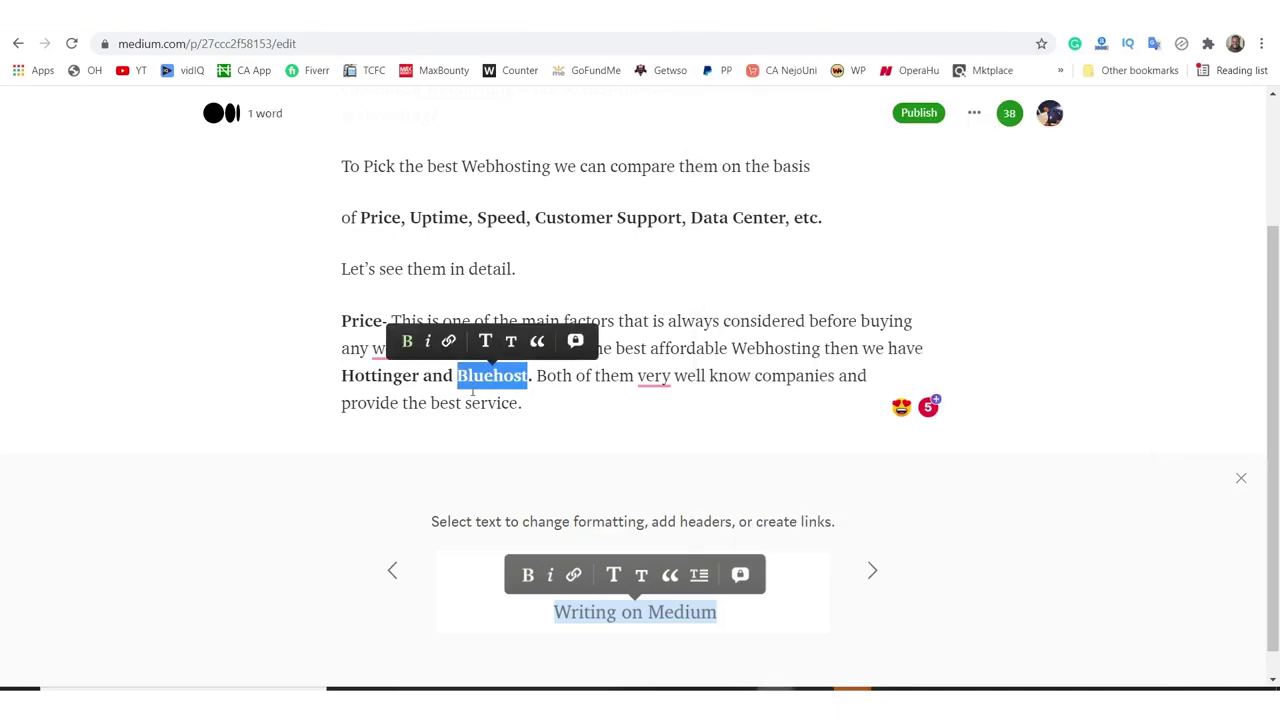
left_click(449, 341)
key("ctrl+v")
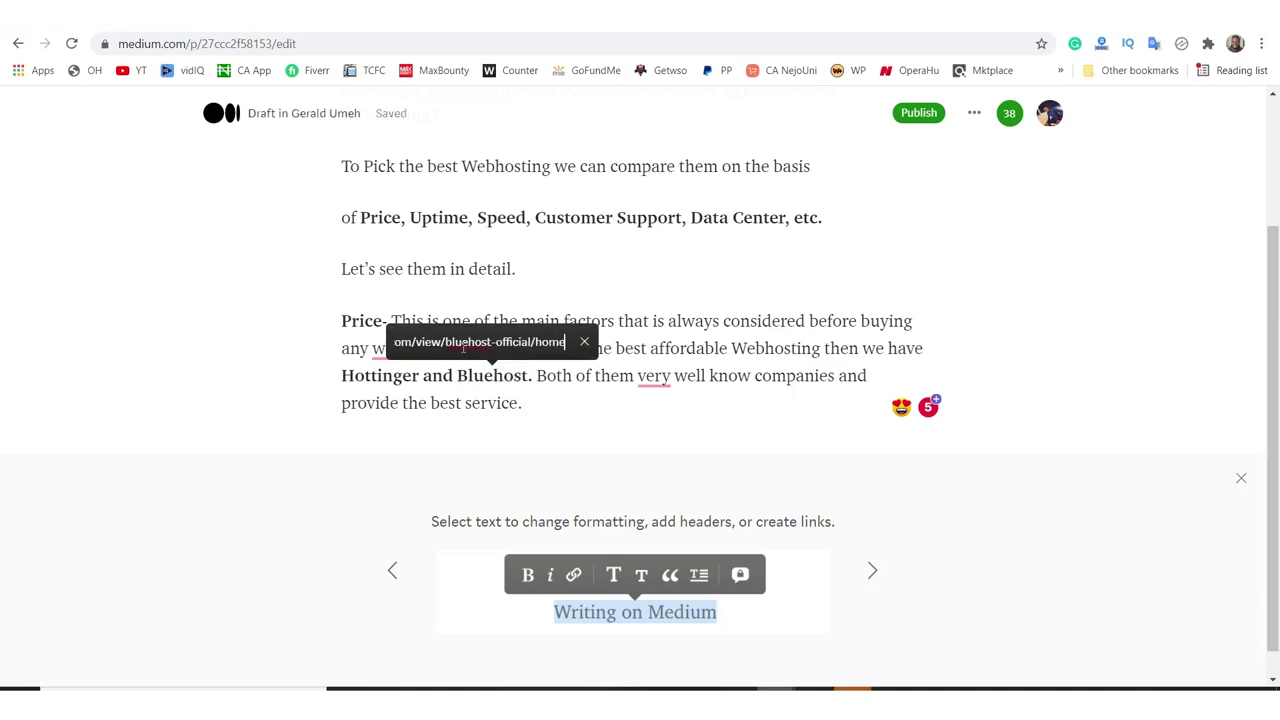
key("Return")
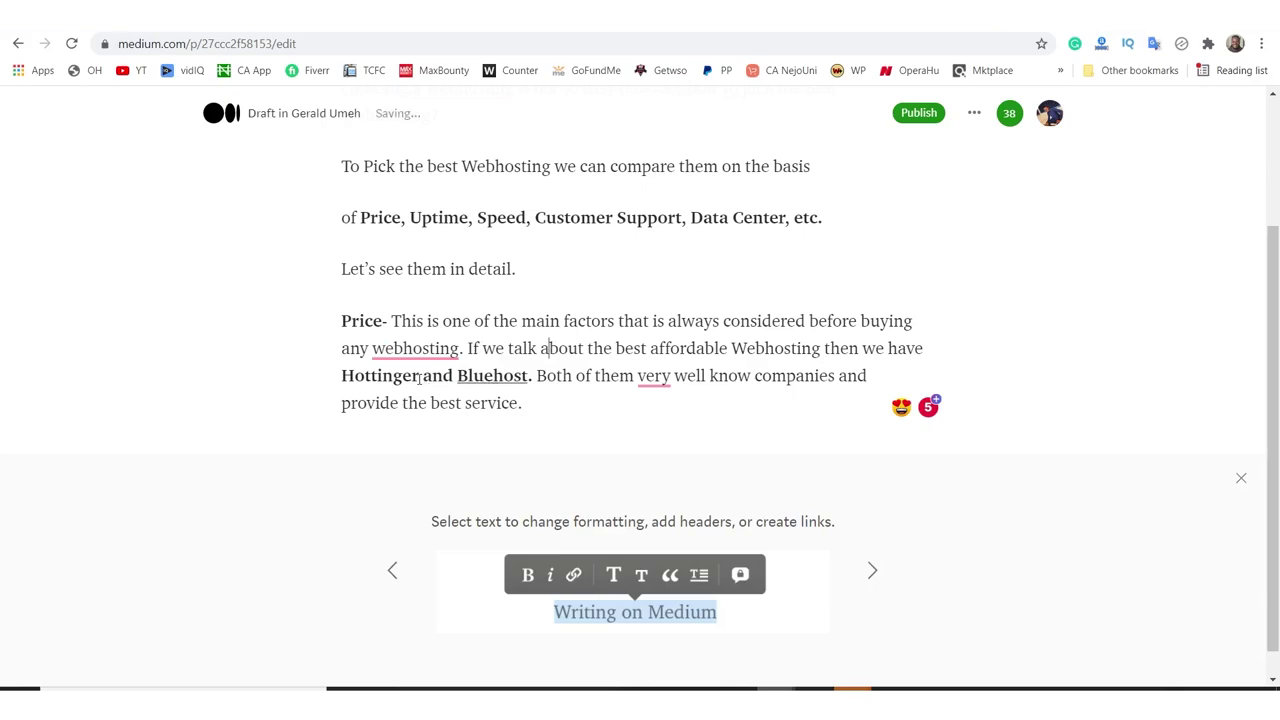
Step: Accept Grammarly's corrections in the Price paragraph, changing "very" to "are very" and "webhosting" to "Webhosting", and look over the draft
left_click_drag(420, 377, 341, 381)
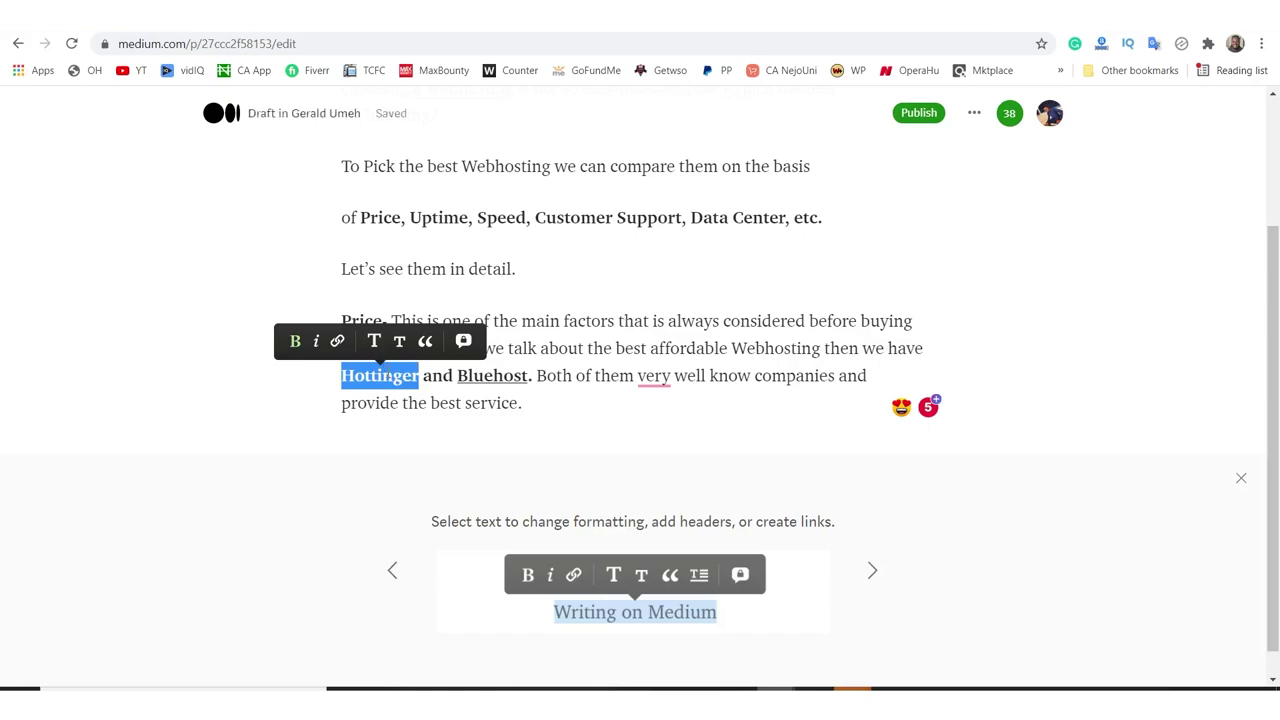
left_click(568, 348)
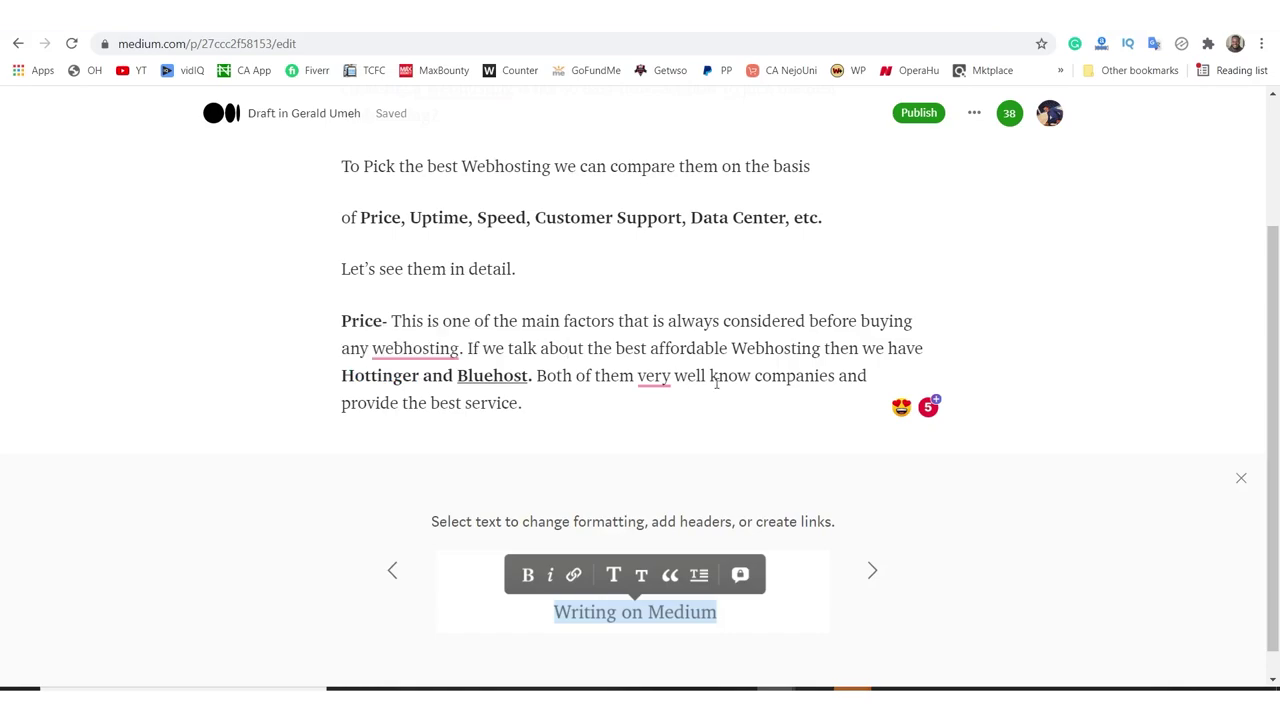
mouse_move(656, 379)
left_click(665, 424)
mouse_move(420, 350)
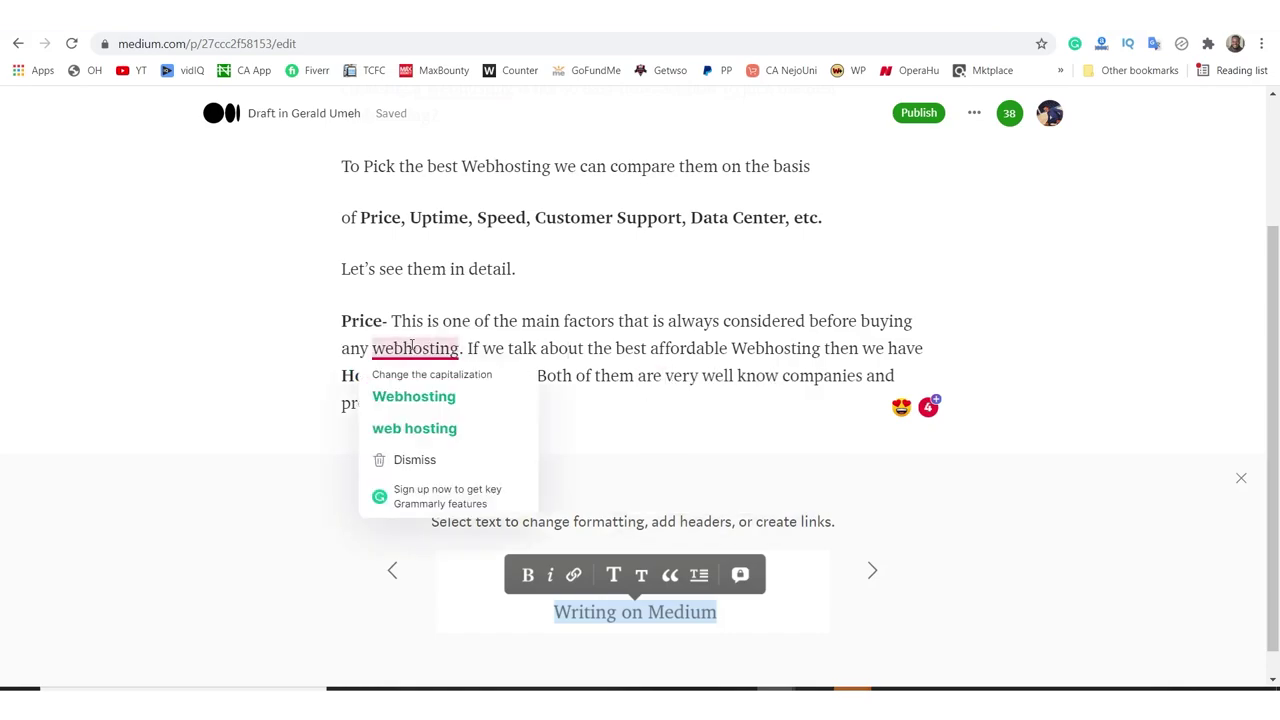
left_click(428, 380)
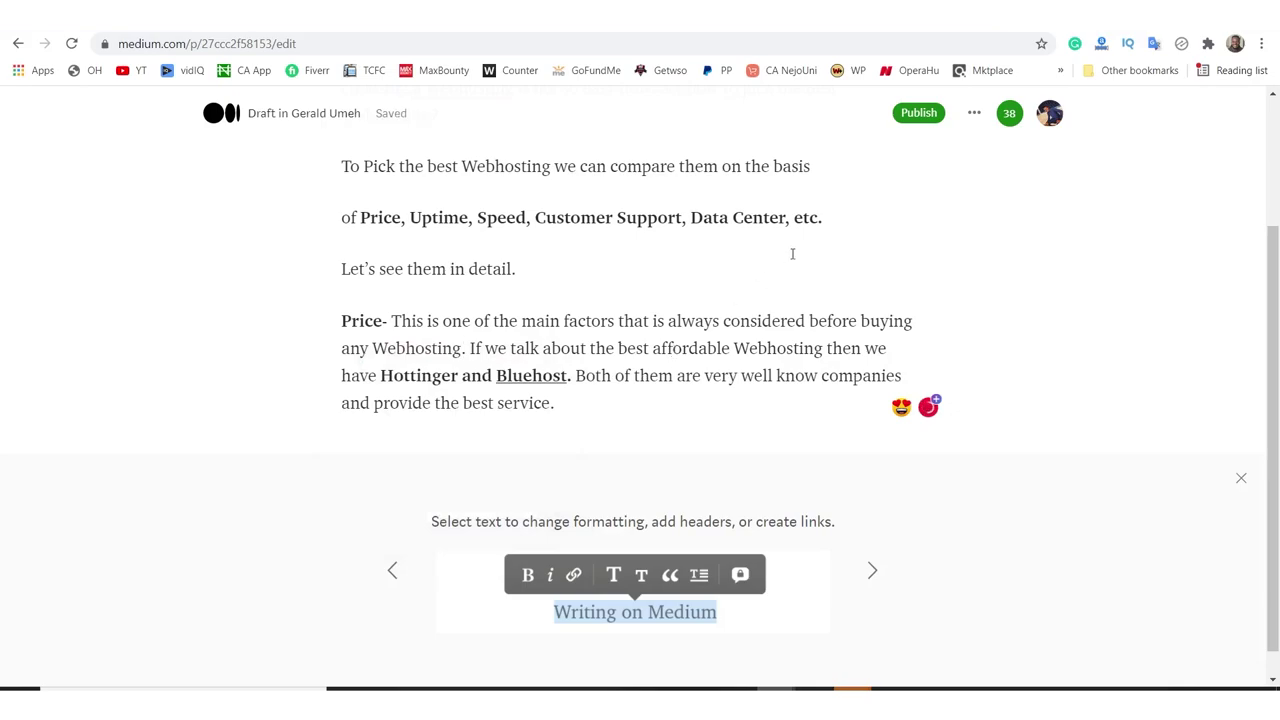
scroll(833, 294, "down", 1)
scroll(850, 250, "up", 2)
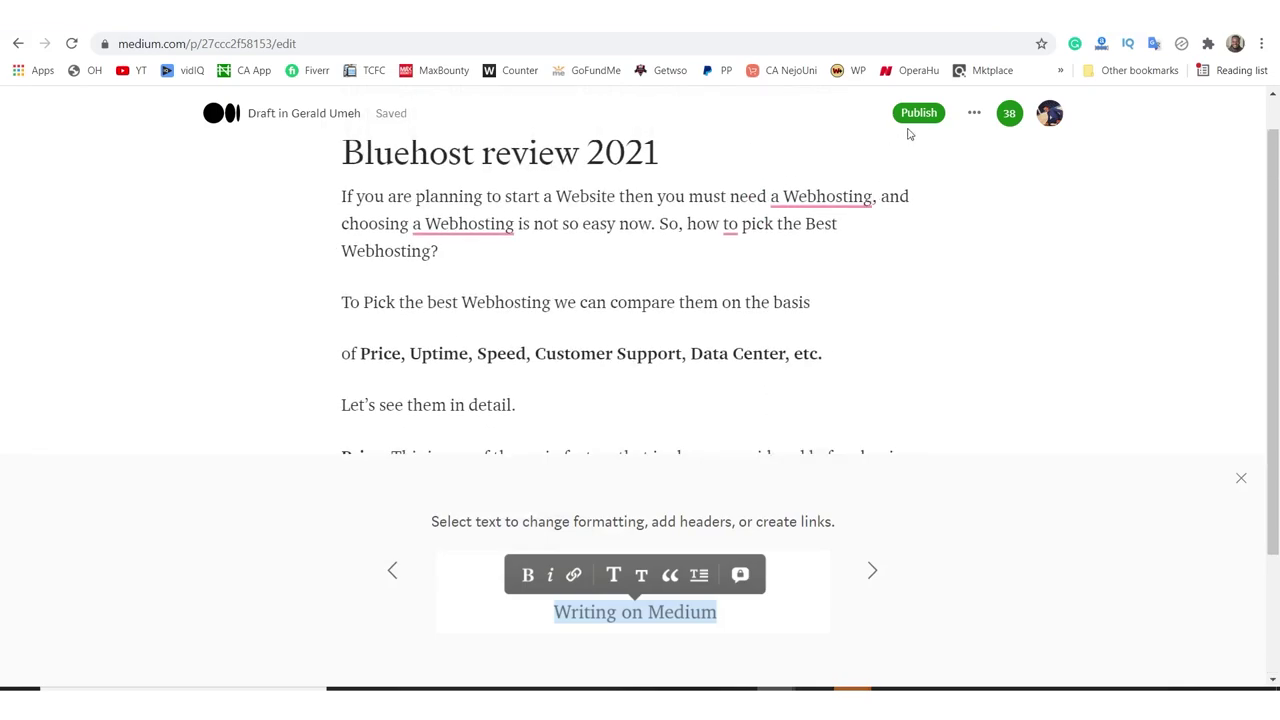